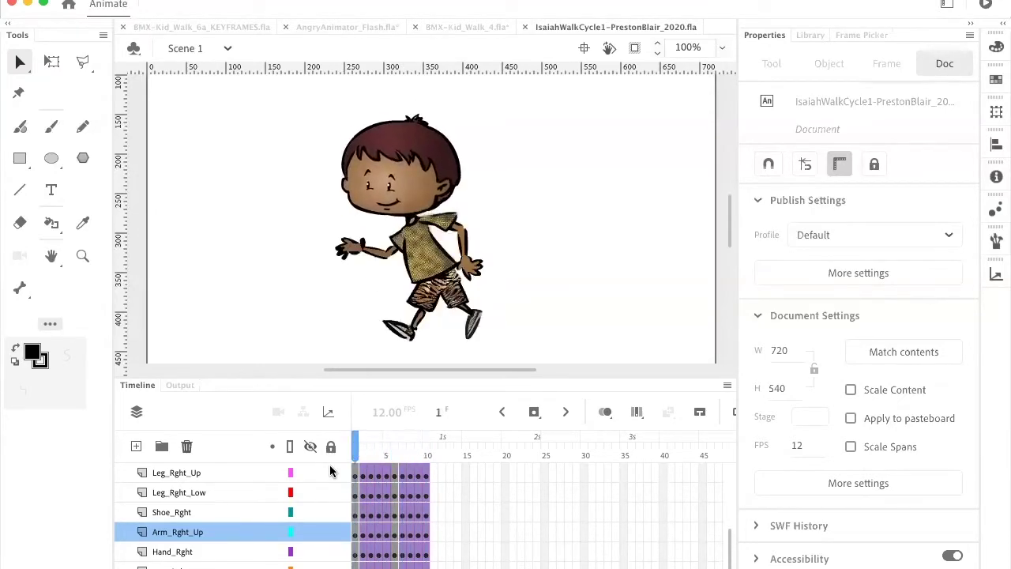
# - Play the walk cycle, pull the boy's front upper arm, forearm, hand and thigh away from the body, and rotate the thigh
pyautogui.press('Return')
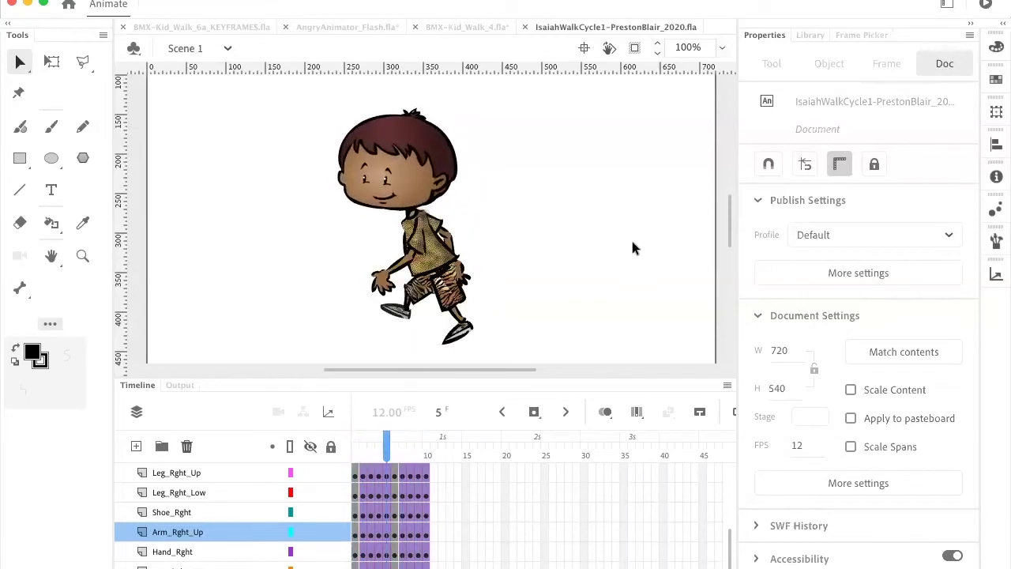
pyautogui.click(424, 253)
pyautogui.moveTo(434, 251); pyautogui.dragTo(580, 241)
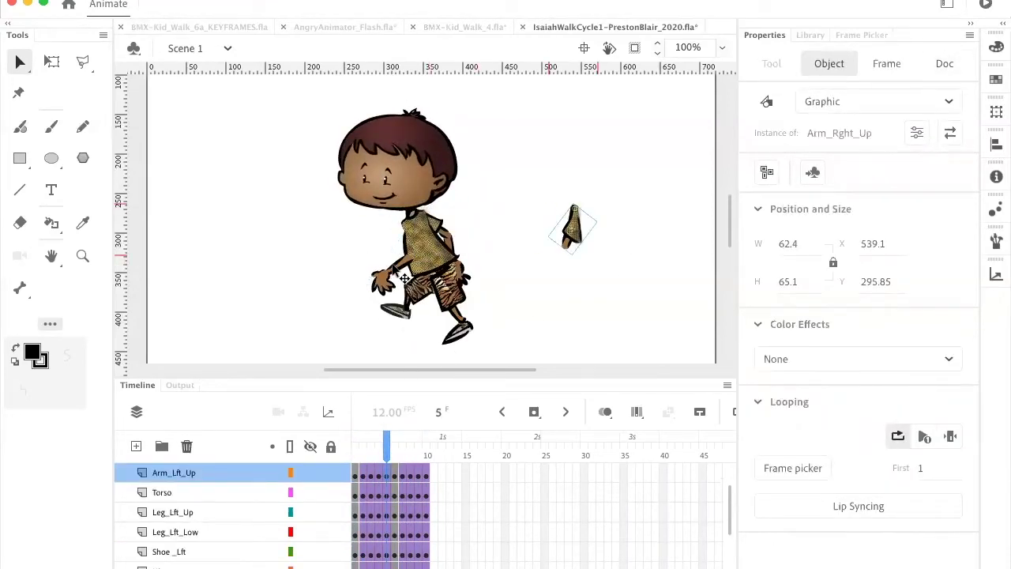
pyautogui.moveTo(373, 259); pyautogui.dragTo(312, 229)
pyautogui.moveTo(389, 293); pyautogui.dragTo(299, 298)
pyautogui.moveTo(466, 302); pyautogui.dragTo(584, 313)
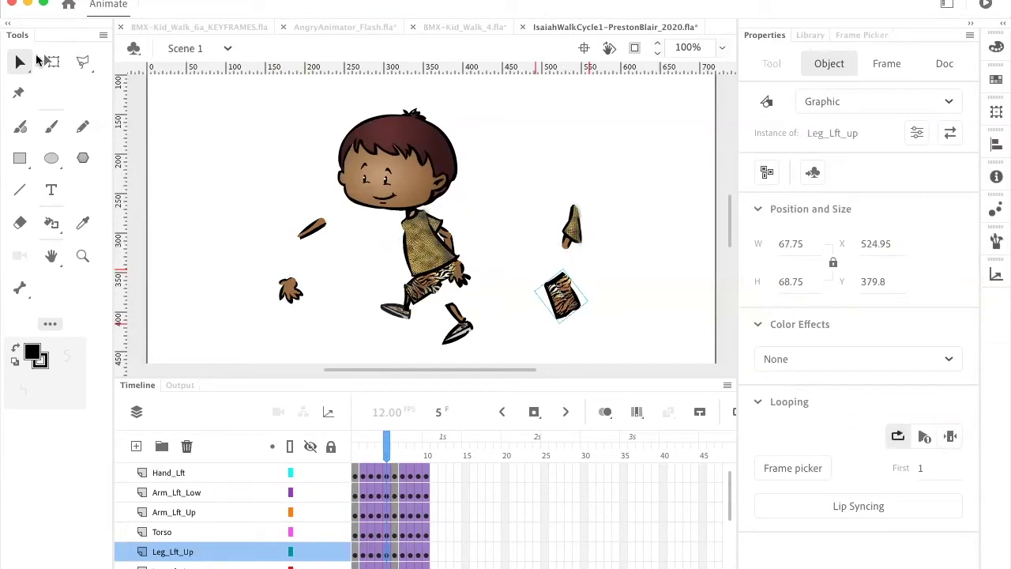
pyautogui.click(51, 60)
pyautogui.moveTo(600, 314)
pyautogui.mouseDown()
pyautogui.moveTo(554, 332)
pyautogui.moveTo(609, 298)
pyautogui.mouseUp()
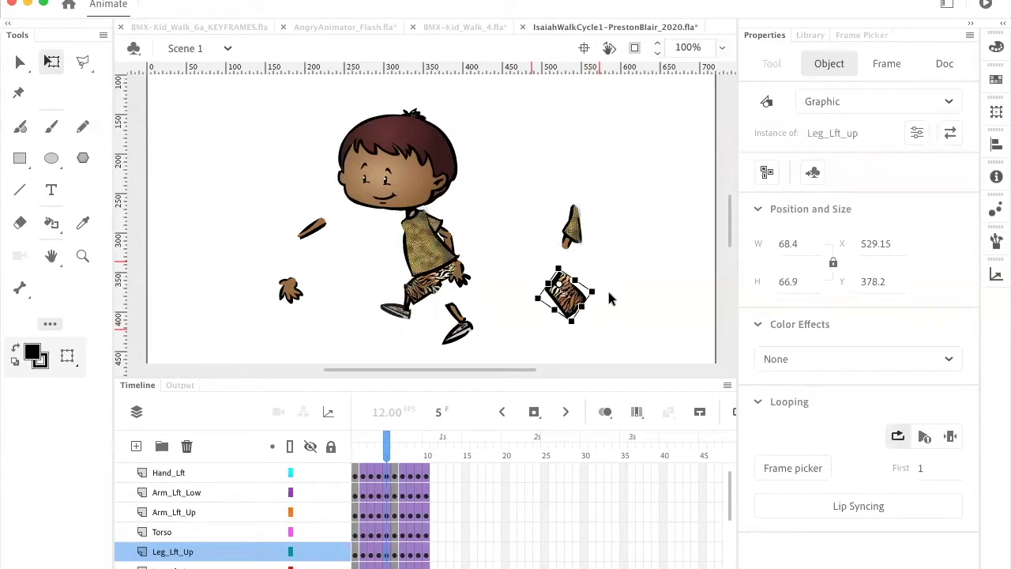
# - Undo the moves and rotation of the separated arm and leg pieces, and play back the walk cycle
pyautogui.press('super+z')
pyautogui.press('super+z')
pyautogui.press('super+z')
pyautogui.press('super+z')
pyautogui.press('super+z')
pyautogui.press('super+z')
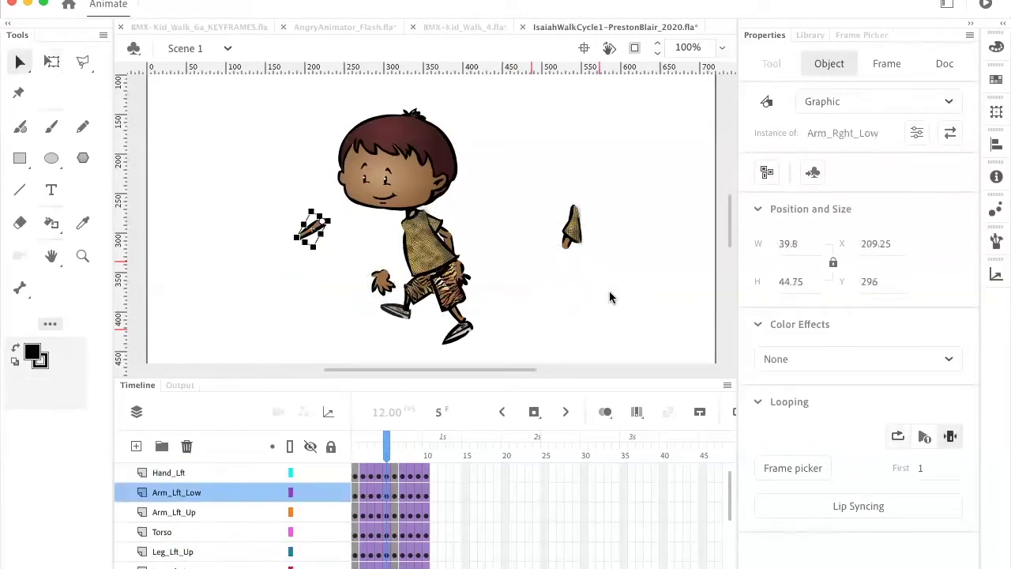
pyautogui.press('super+z')
pyautogui.press('super+z')
pyautogui.press('super+z')
pyautogui.press('super+z')
pyautogui.press('q')
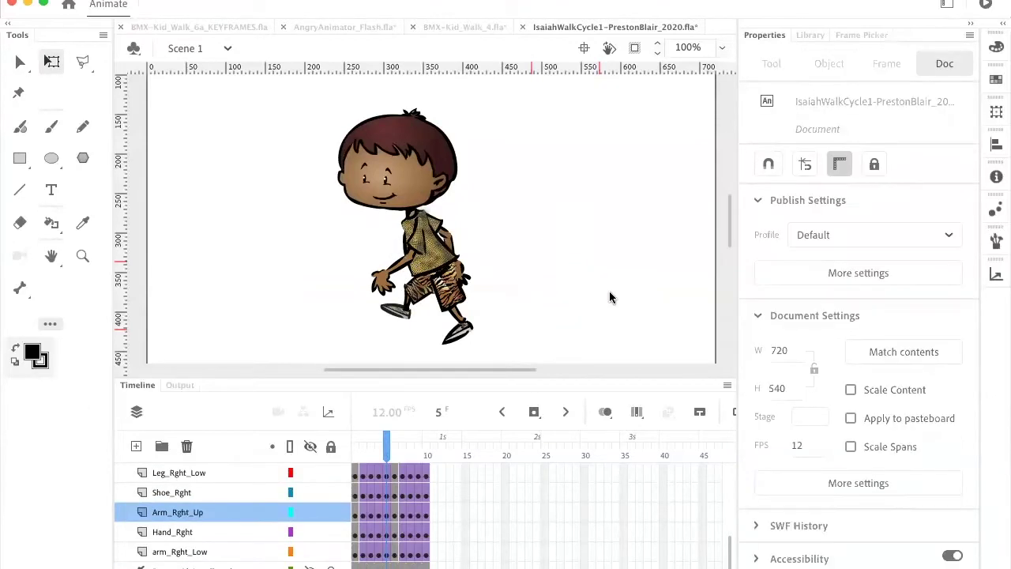
pyautogui.press('Return')
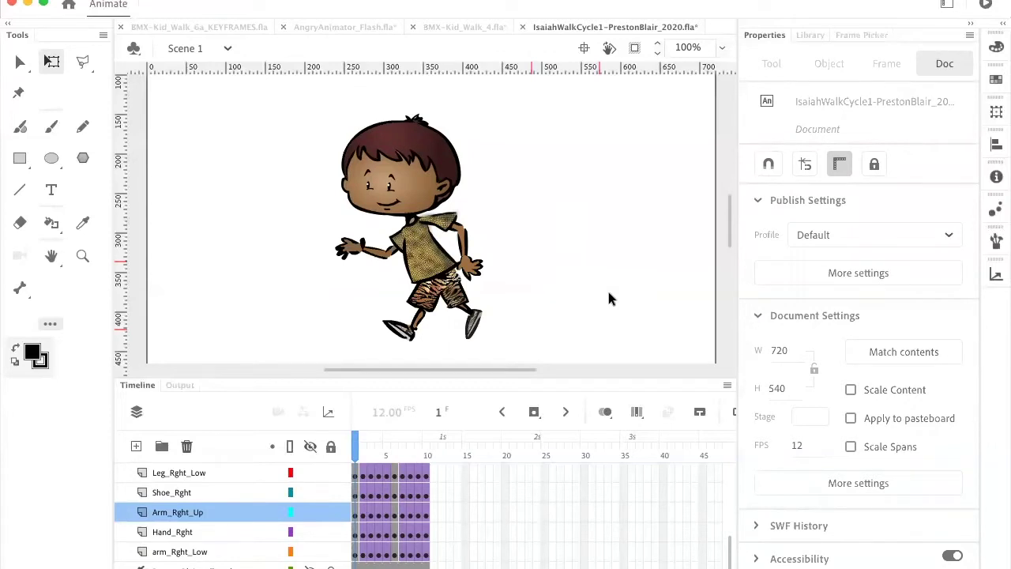
# - Switch to Finder and open the LP6_Anim1_Spring2020_WalkCycles folder inside _207_124_Animation1_Spring2020
pyautogui.moveTo(442, 565)
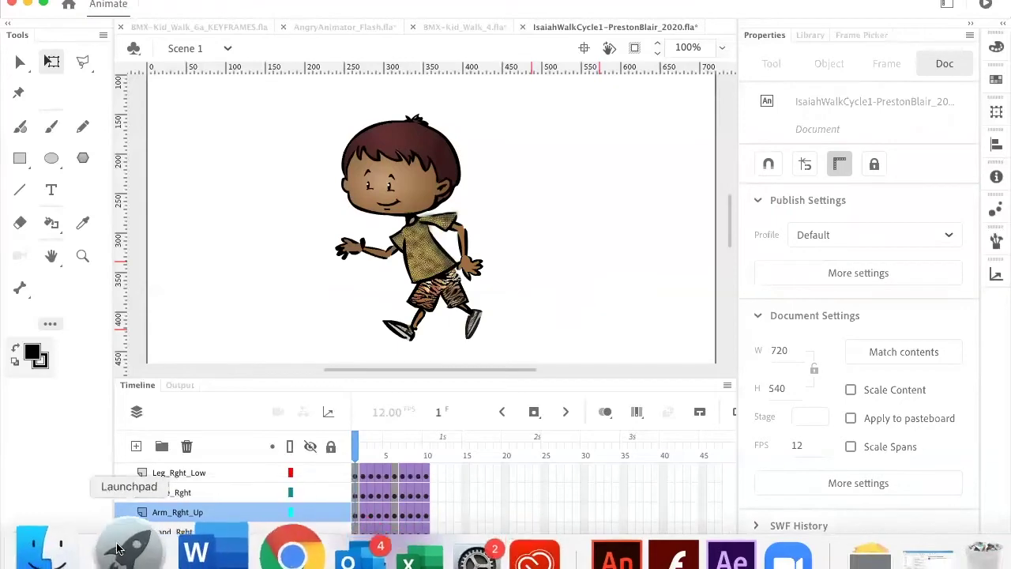
pyautogui.click(83, 543)
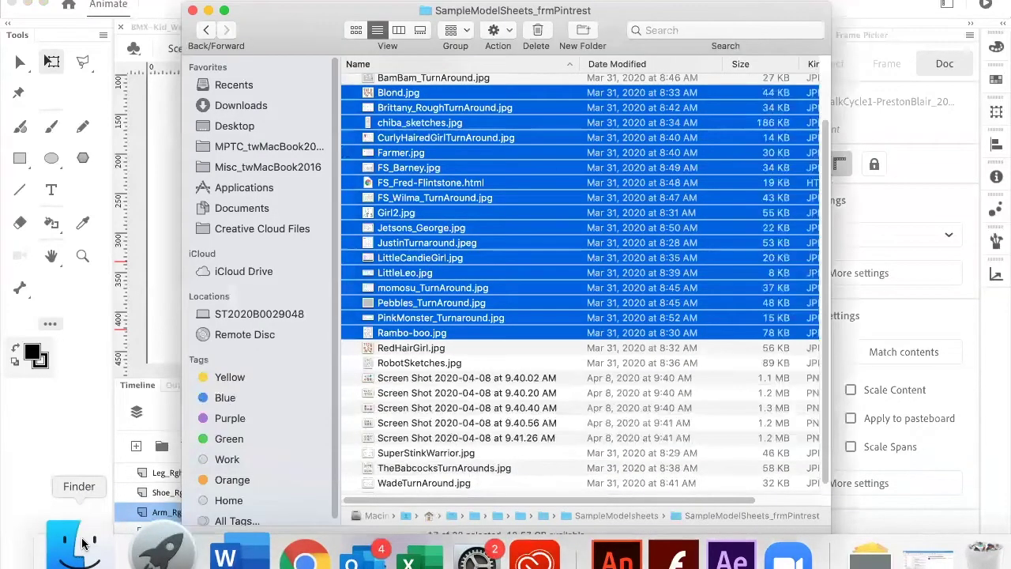
pyautogui.click(202, 29)
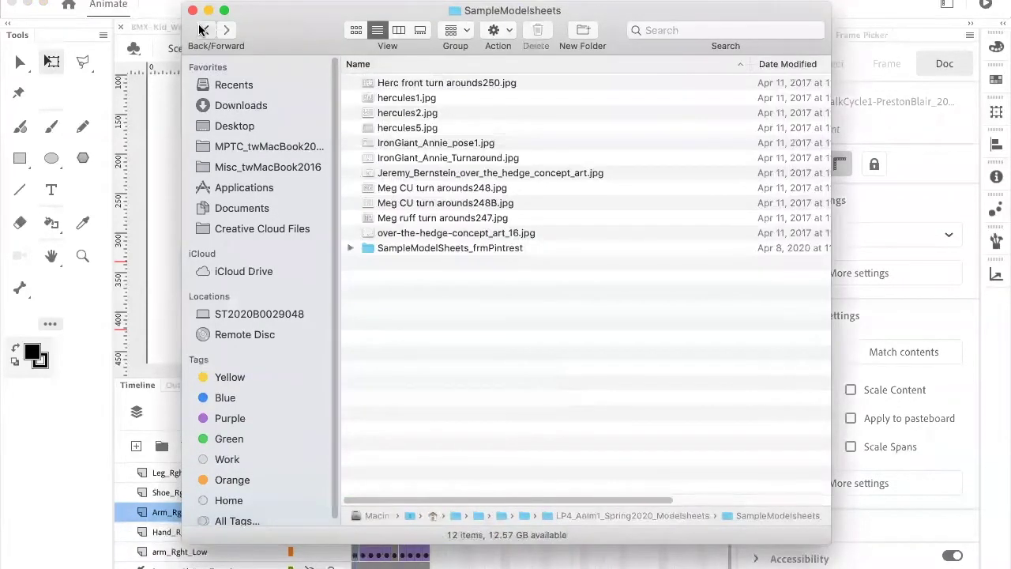
pyautogui.click(202, 29)
pyautogui.click(203, 29)
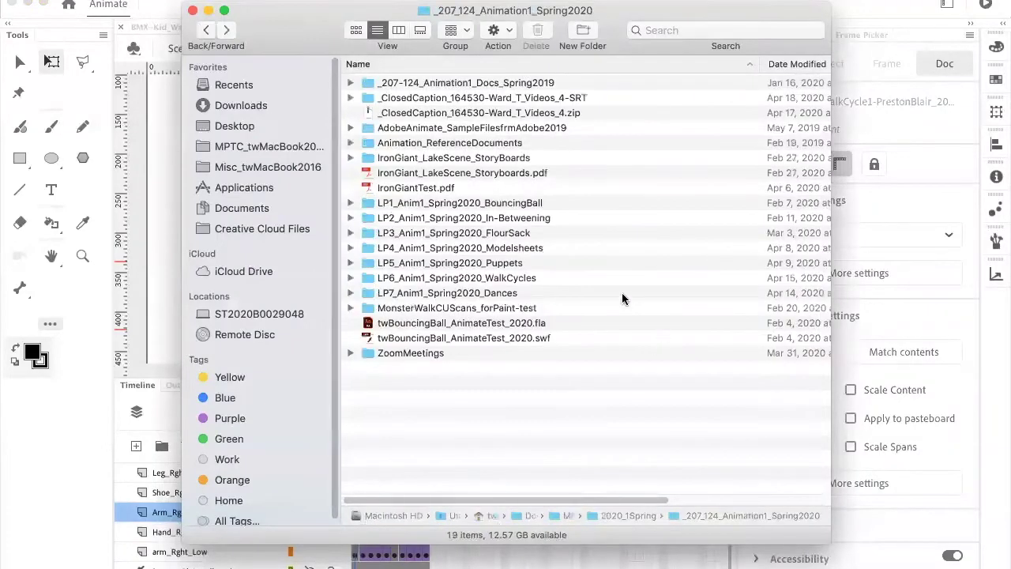
pyautogui.doubleClick(520, 278)
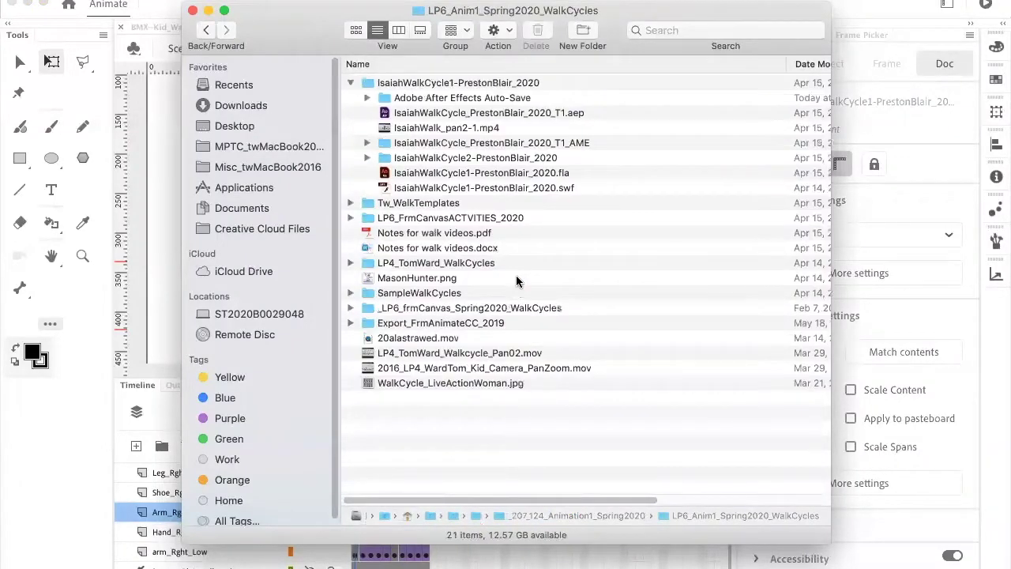
# - Open IsaiahWalk_pan2-1.mp4, shrink its window, place it over the centre of the screen, and play the video
pyautogui.click(418, 128)
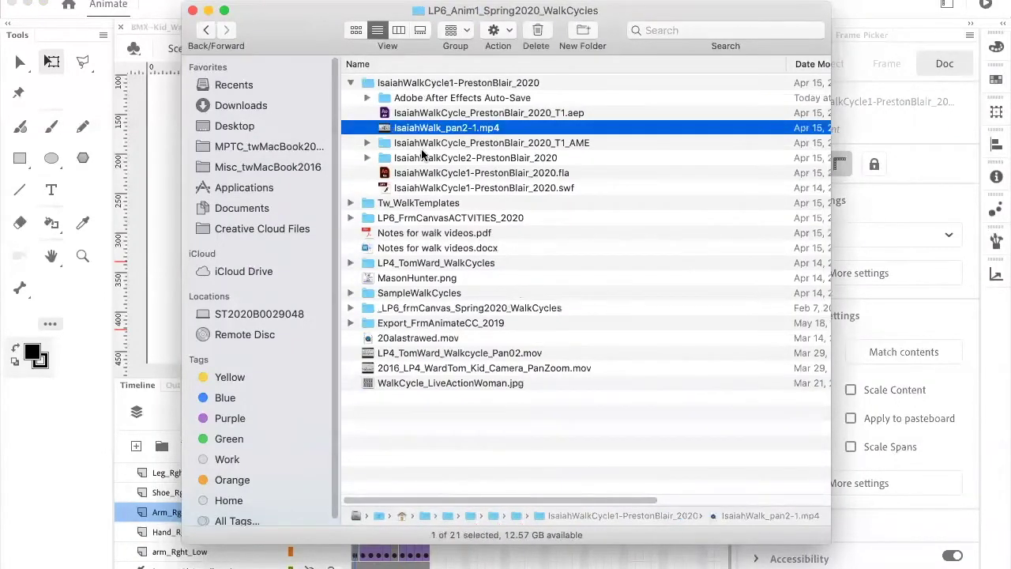
pyautogui.press('super+o')
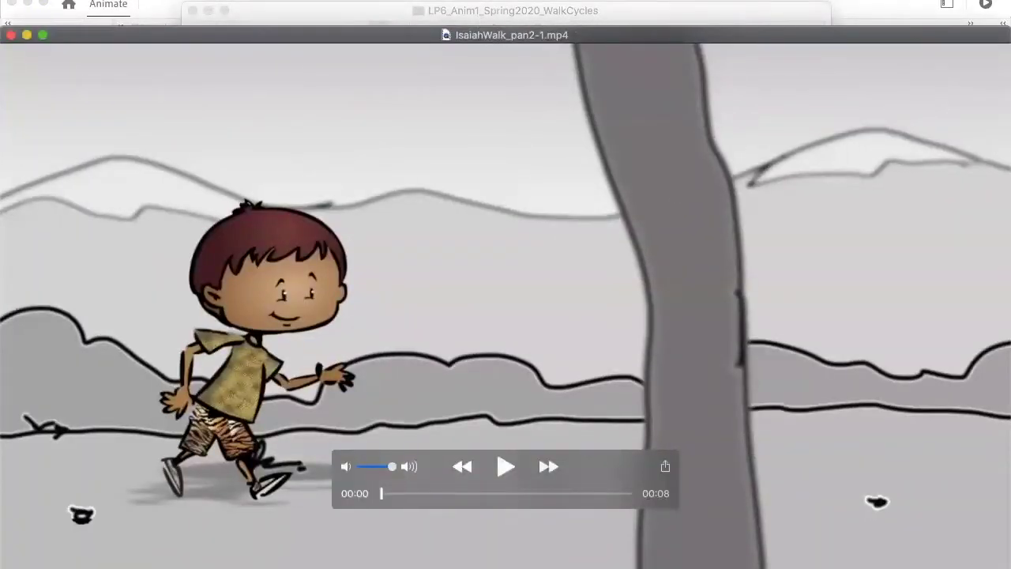
pyautogui.click(229, 0)
pyautogui.click(248, 150)
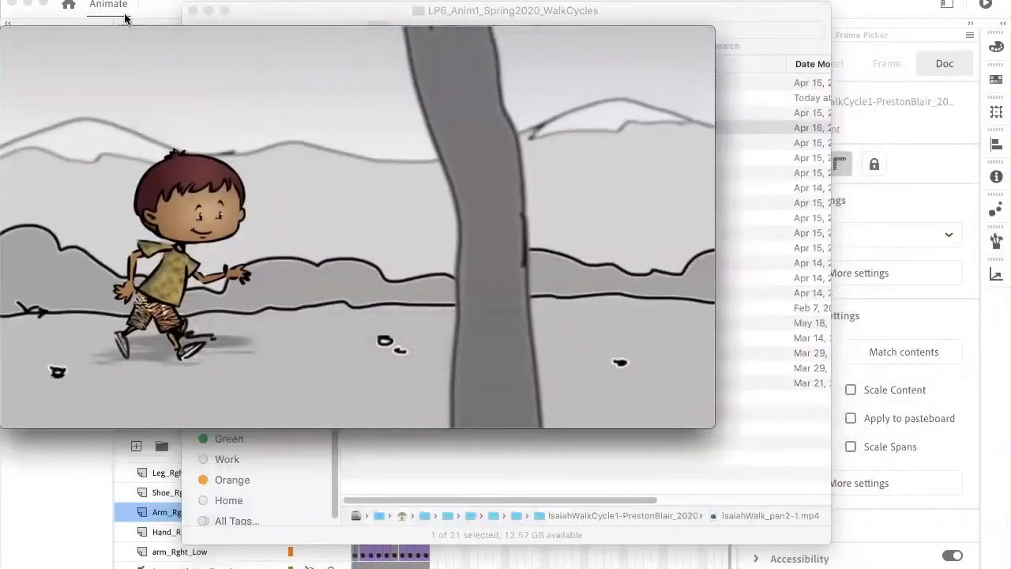
pyautogui.moveTo(183, 50)
pyautogui.moveTo(253, 53); pyautogui.dragTo(403, 94)
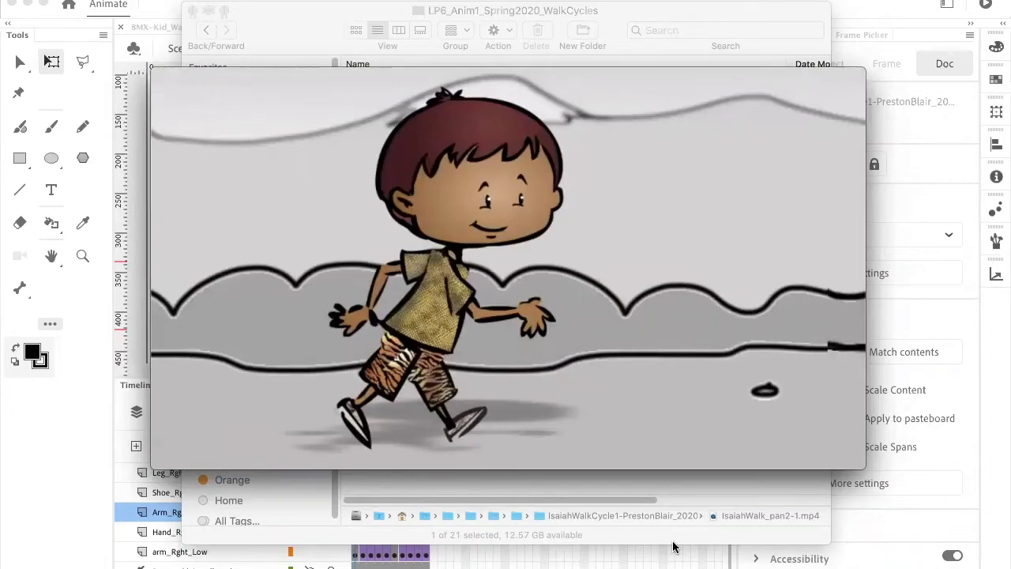
pyautogui.moveTo(652, 394)
pyautogui.press('space')
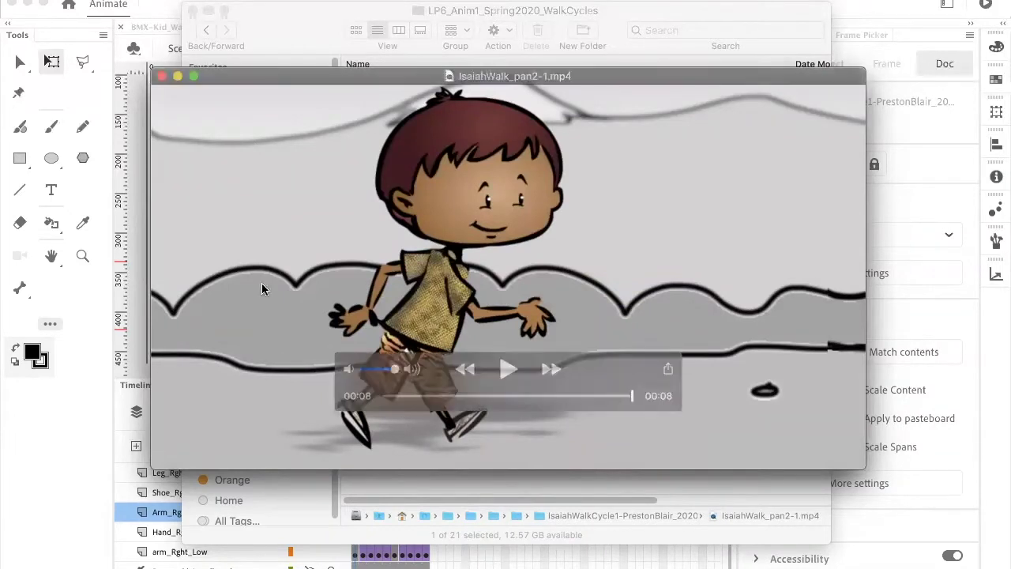
# - Close the video and minimise the Finder window to return to the walk cycle in Animate
pyautogui.click(163, 76)
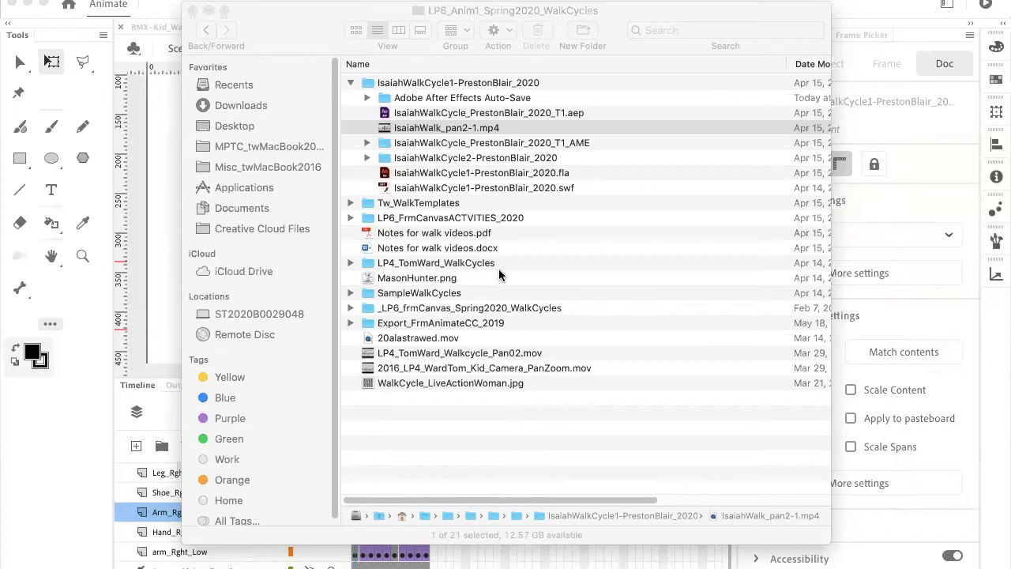
pyautogui.click(276, 45)
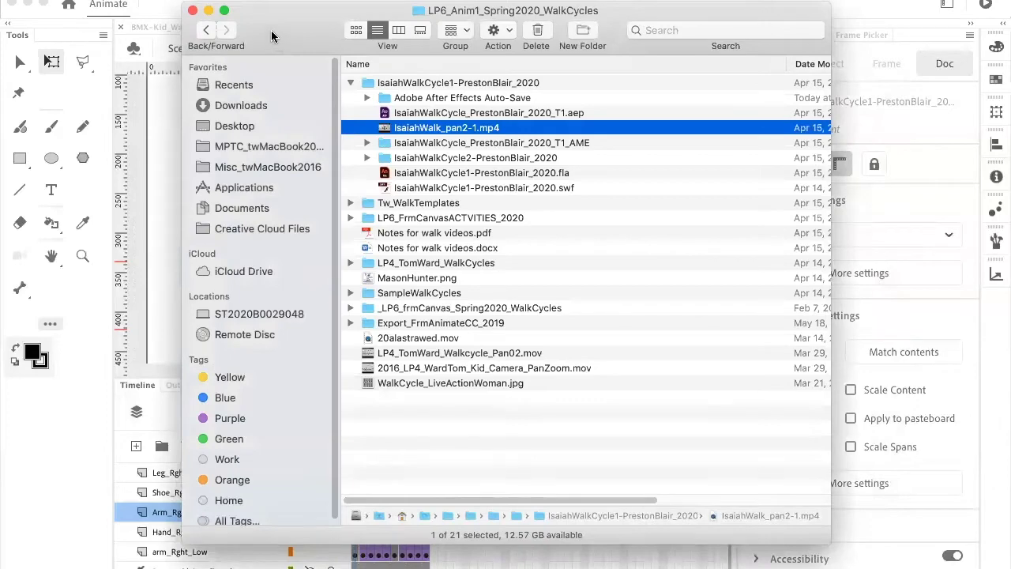
pyautogui.click(208, 10)
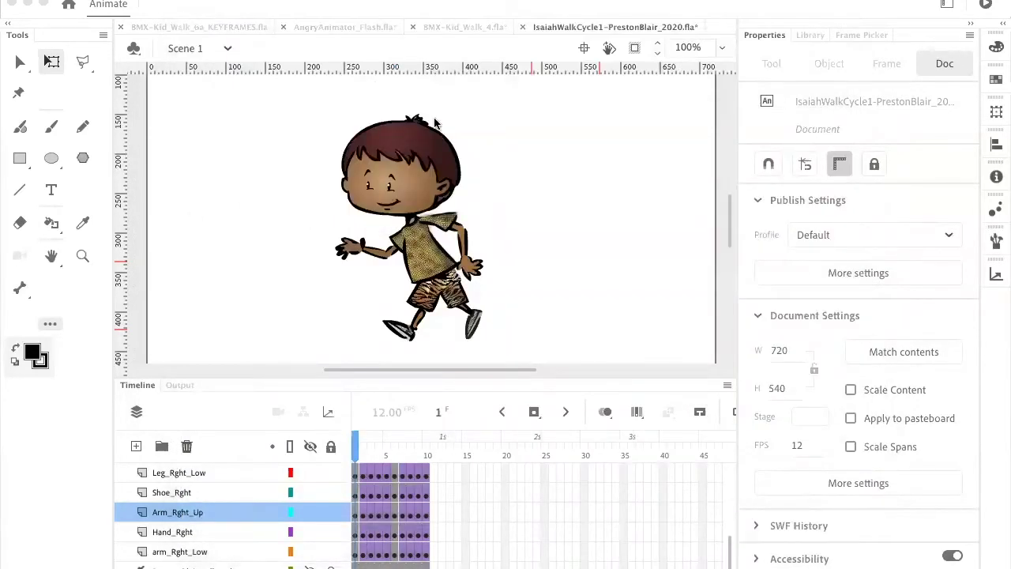
# - Scrub through the walk cycle poses from frame 1 to frame 7 and back, and play the animation
pyautogui.click(368, 448)
pyautogui.moveTo(357, 448)
pyautogui.mouseDown()
pyautogui.moveTo(428, 448)
pyautogui.moveTo(369, 449)
pyautogui.mouseUp()
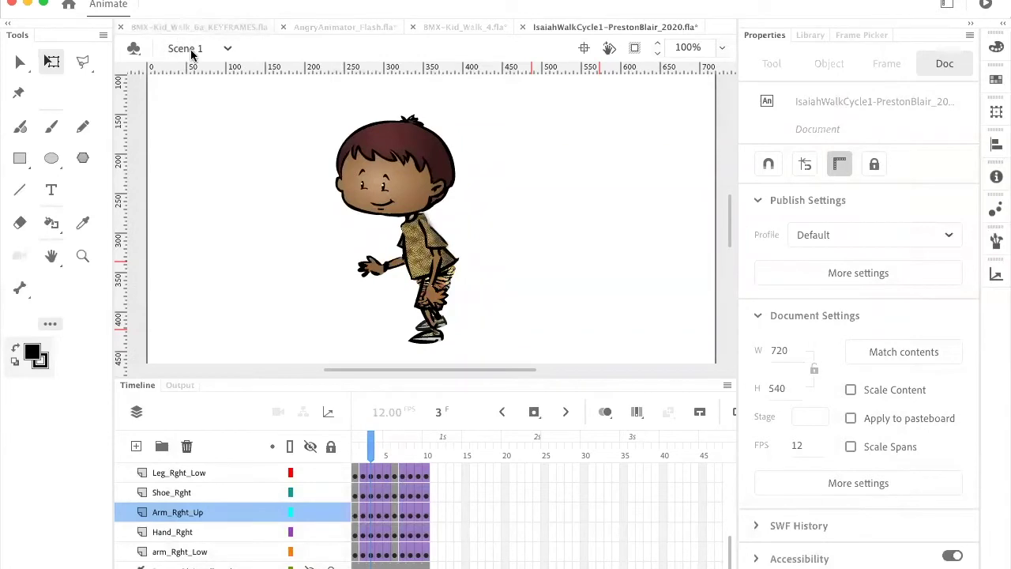
pyautogui.moveTo(373, 447); pyautogui.dragTo(402, 449)
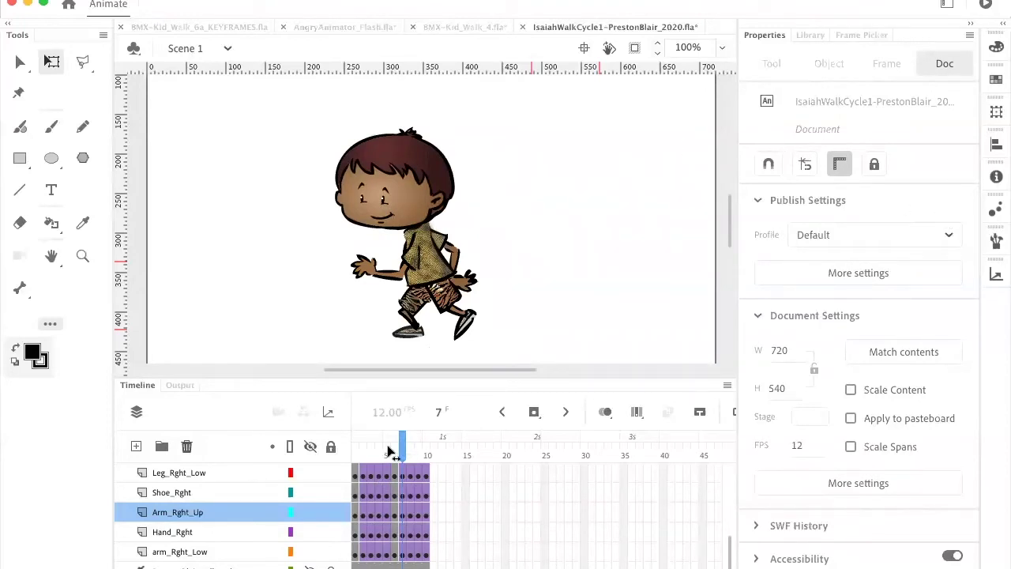
pyautogui.moveTo(390, 452); pyautogui.dragTo(353, 452)
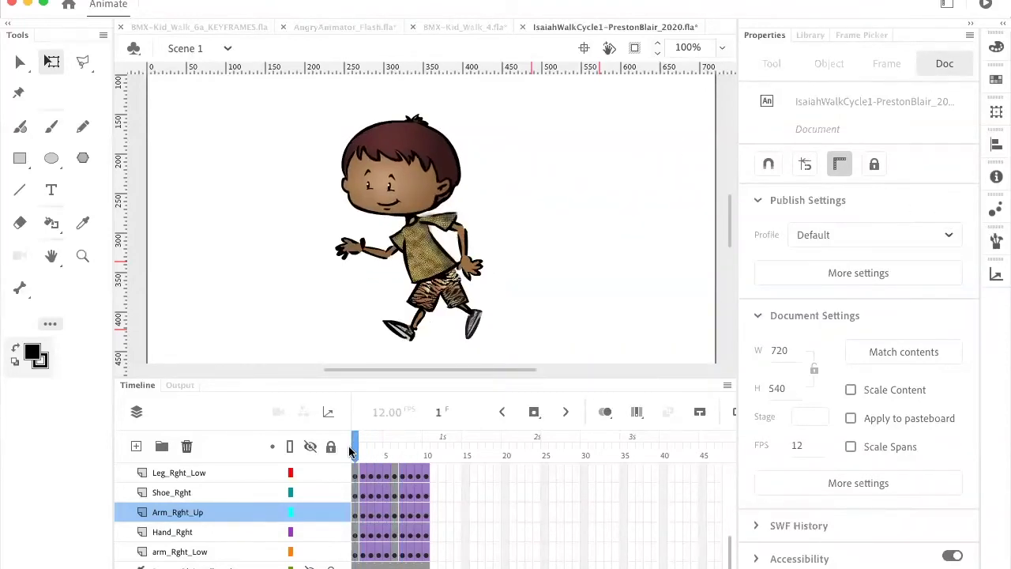
pyautogui.press('Return')
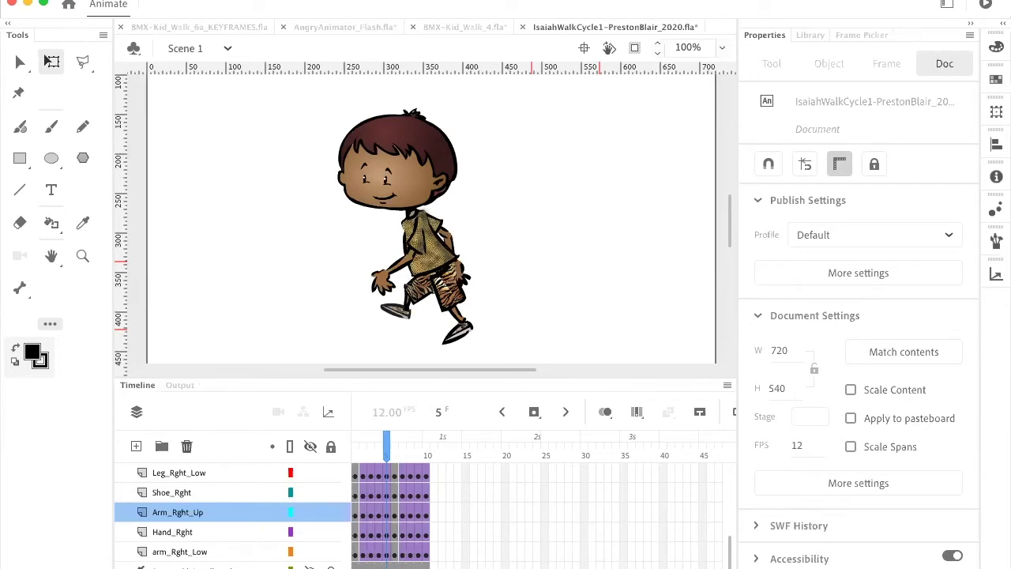
# - Start exporting the walk cycle as a movie with PNG Sequence (*.png) as the file format
pyautogui.click(107, 0)
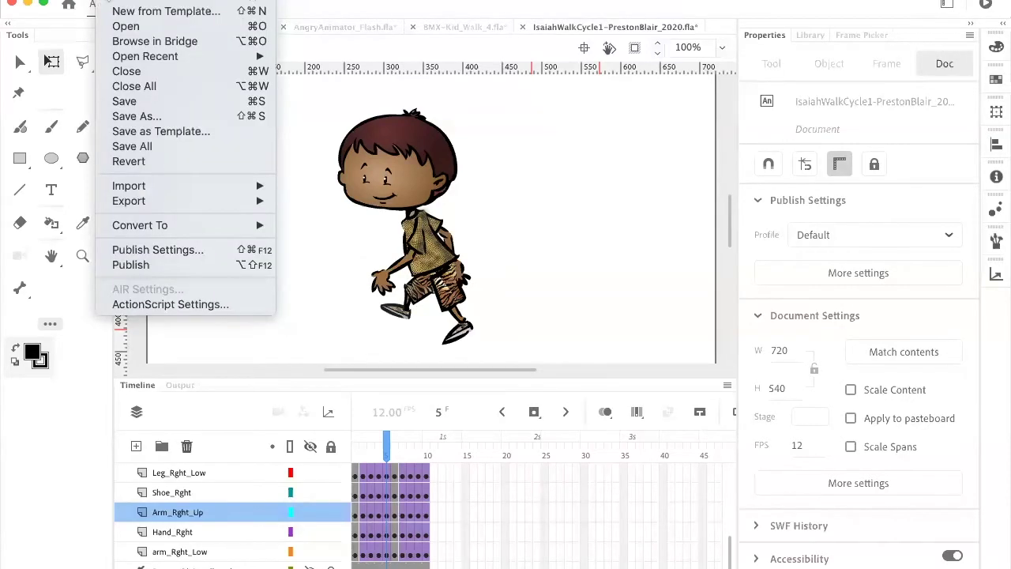
pyautogui.moveTo(134, 204)
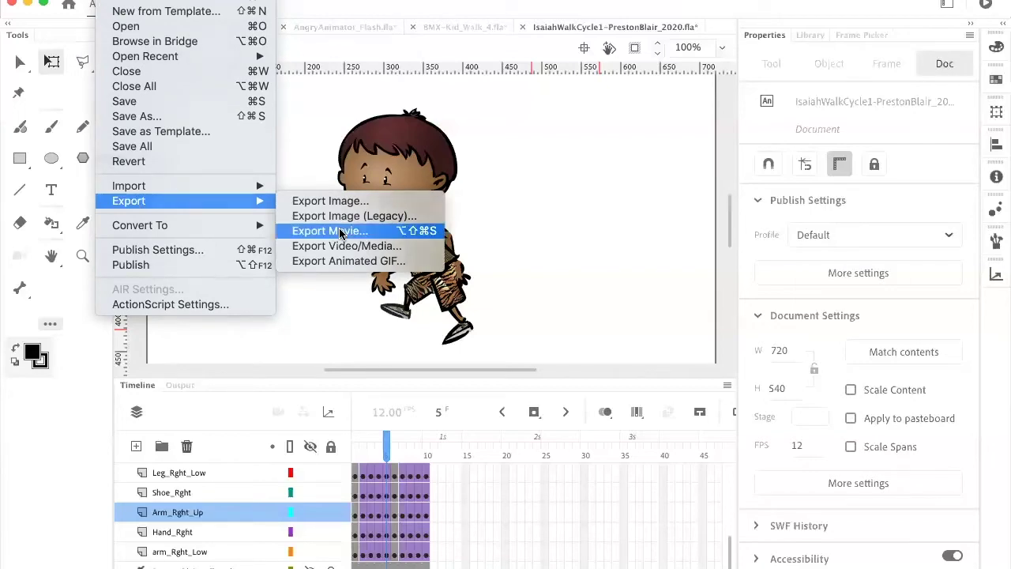
pyautogui.click(339, 230)
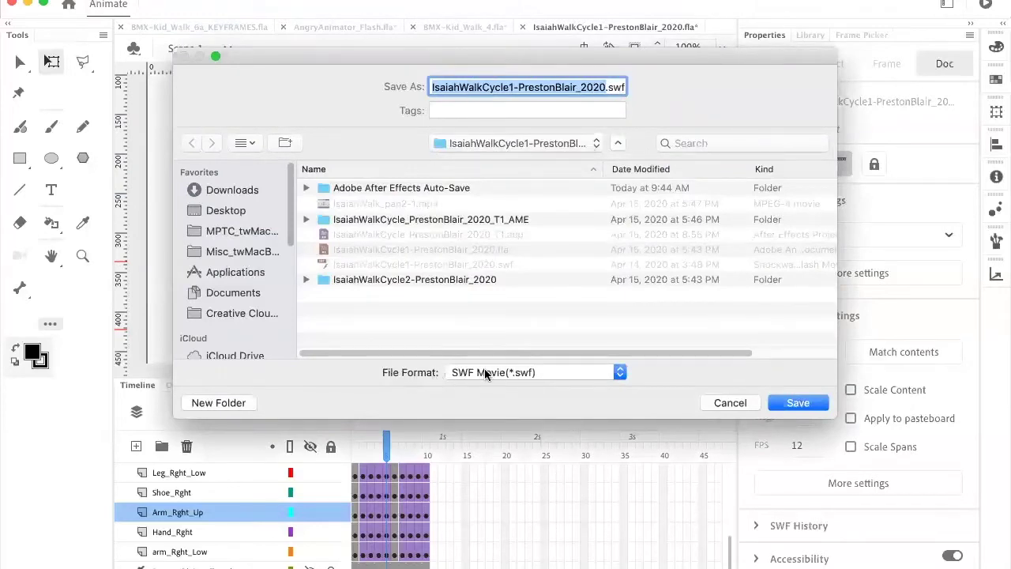
pyautogui.click(619, 374)
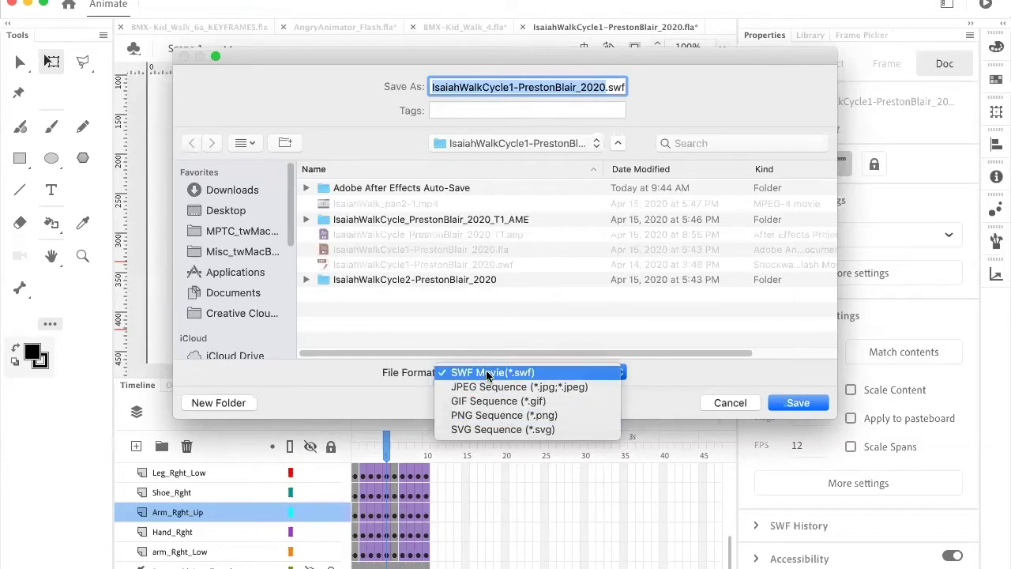
pyautogui.click(495, 417)
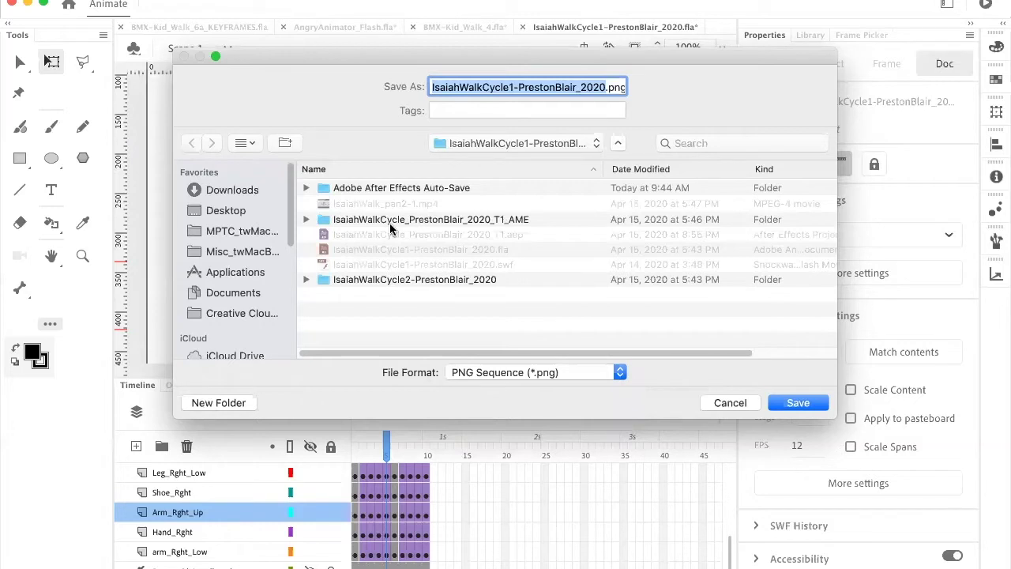
# - Create a folder named IsaiahWalk_PNGs_2020-2 inside IsaiahWalkCycle1-PrestonBlair_2020 for the exported sequence
pyautogui.click(219, 403)
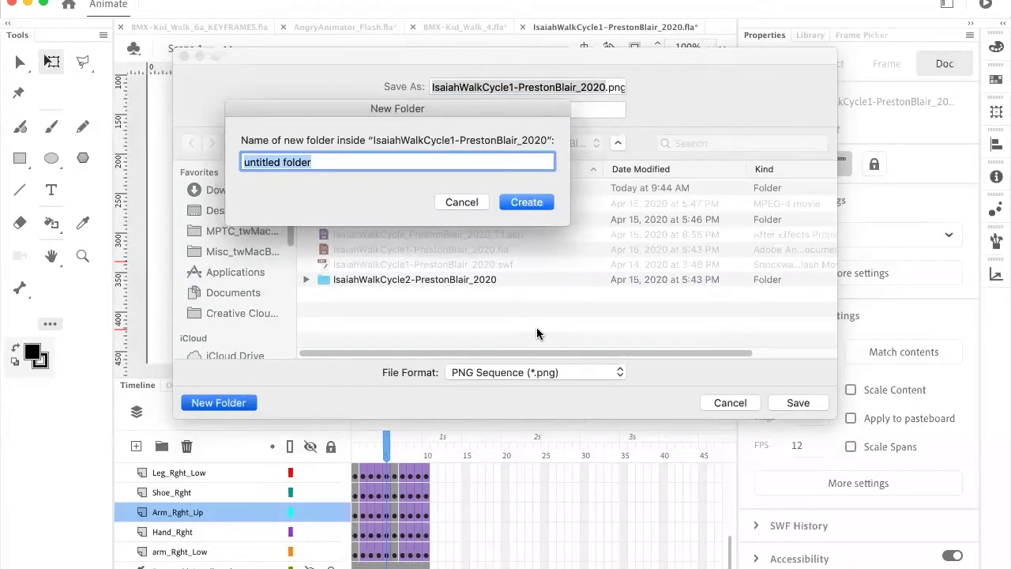
pyautogui.press('BackSpace')
pyautogui.write('Isa')
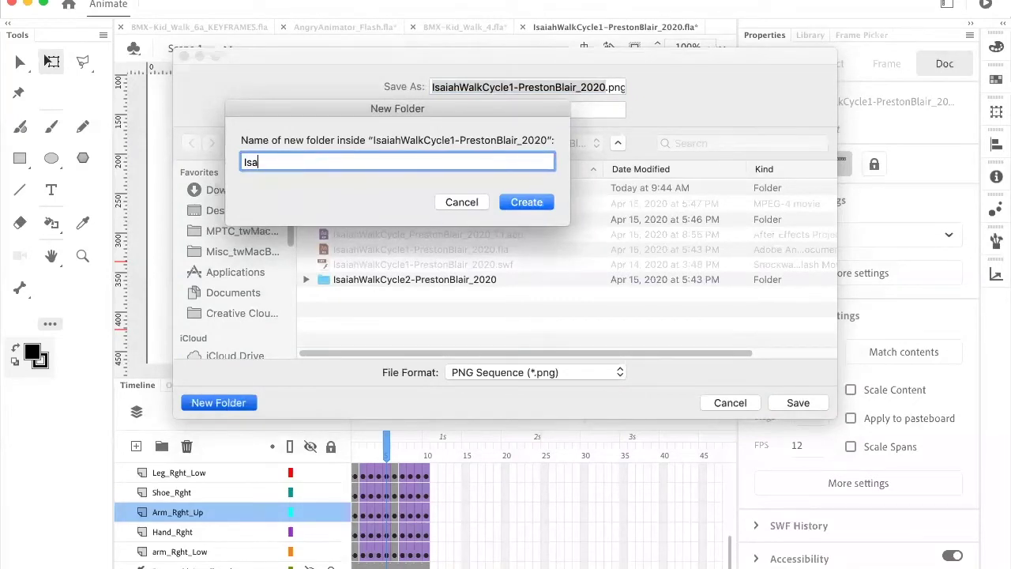
pyautogui.write('iahWalk_P')
pyautogui.write('NGs_2020')
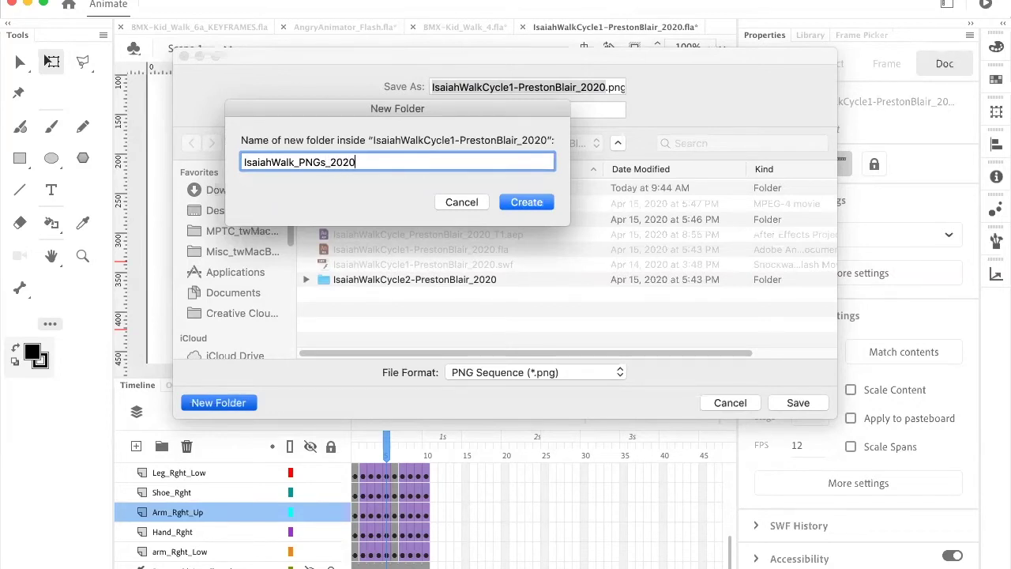
pyautogui.write('-2')
pyautogui.click(526, 202)
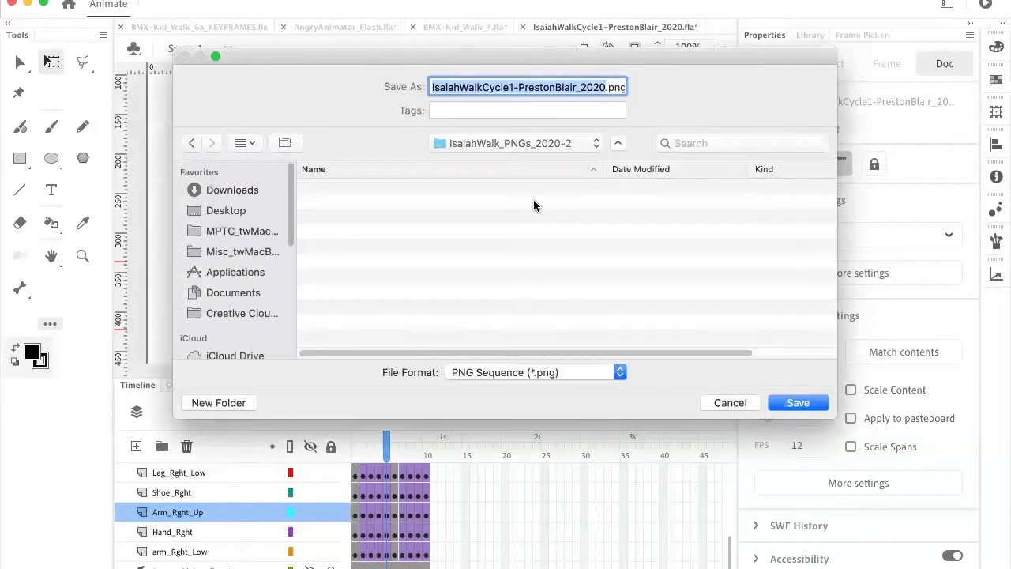
# - Save the sequence as IsaiahWalkCycle1-PrestonBlair_2020.png in the new folder, and move the Export PNG dialog clear of the boy
pyautogui.click(804, 403)
pyautogui.click(800, 406)
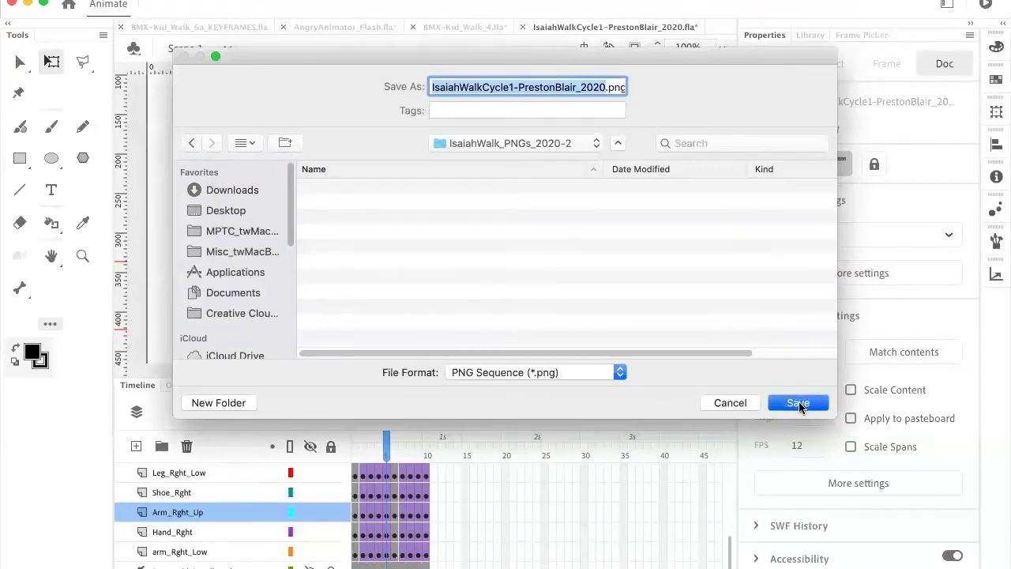
pyautogui.moveTo(176, 71); pyautogui.dragTo(649, 63)
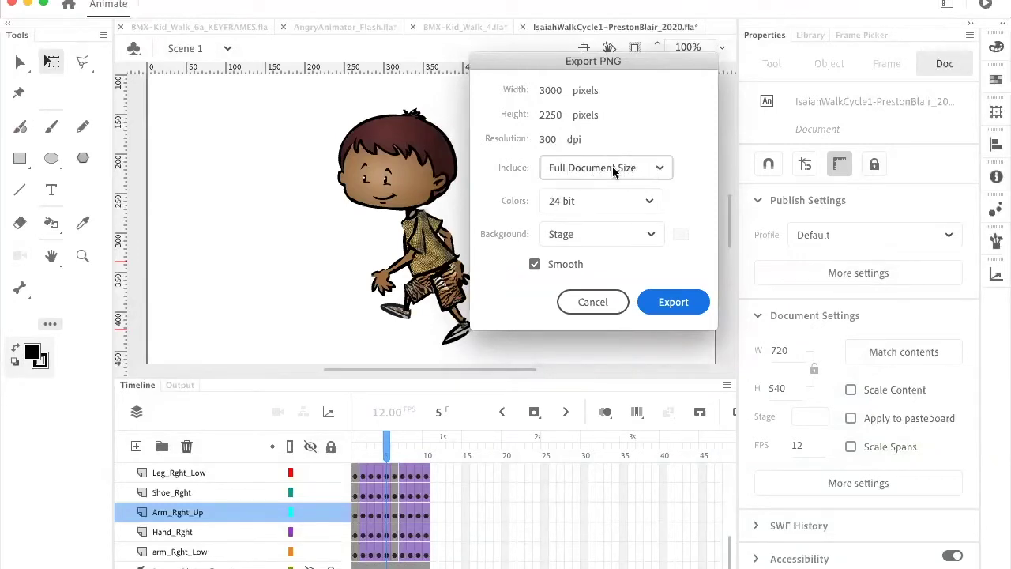
# - Set the PNG export to include the Minimum Image Area and use 32 bit colors
pyautogui.click(660, 167)
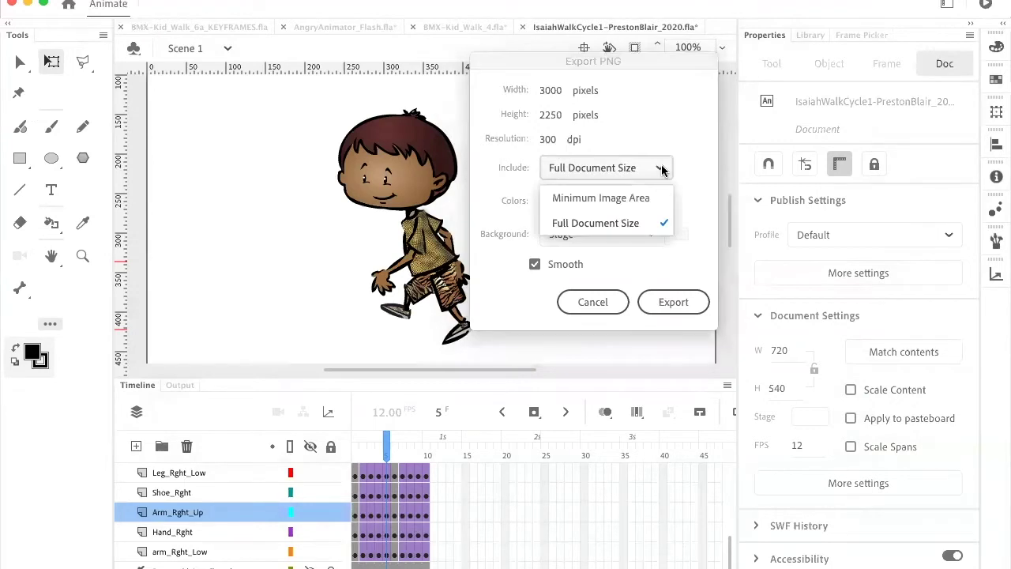
pyautogui.click(594, 198)
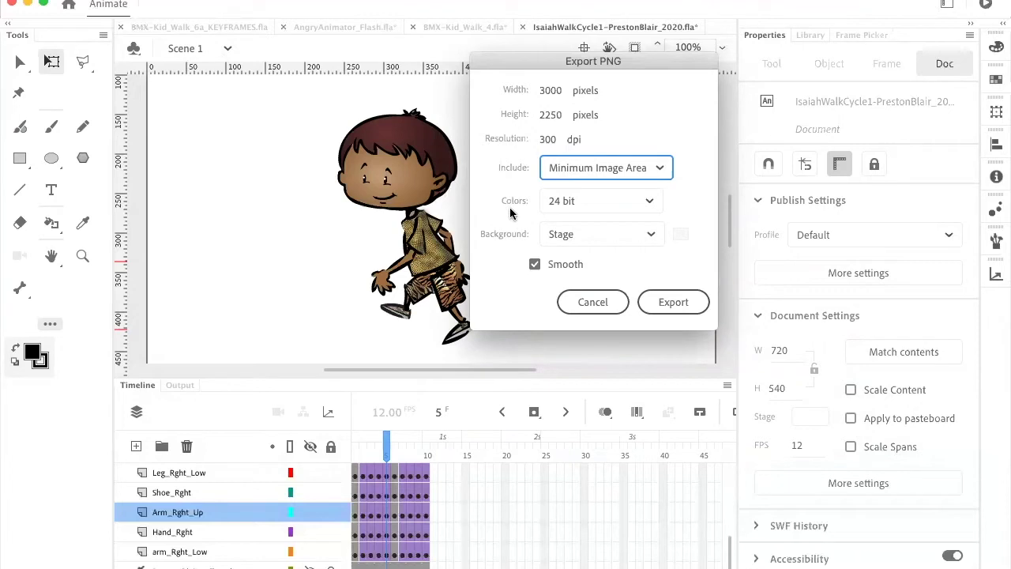
pyautogui.click(651, 202)
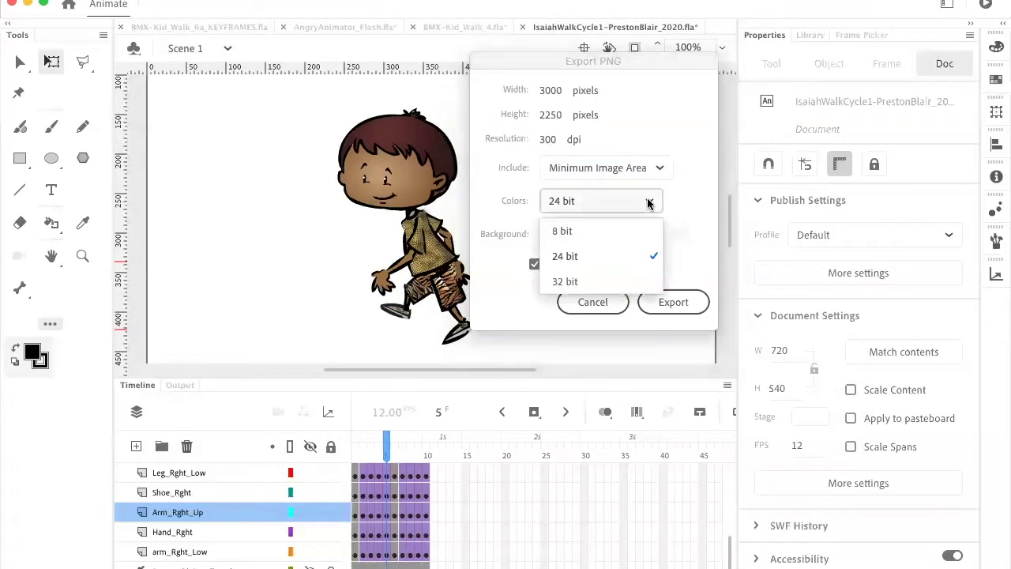
pyautogui.click(567, 281)
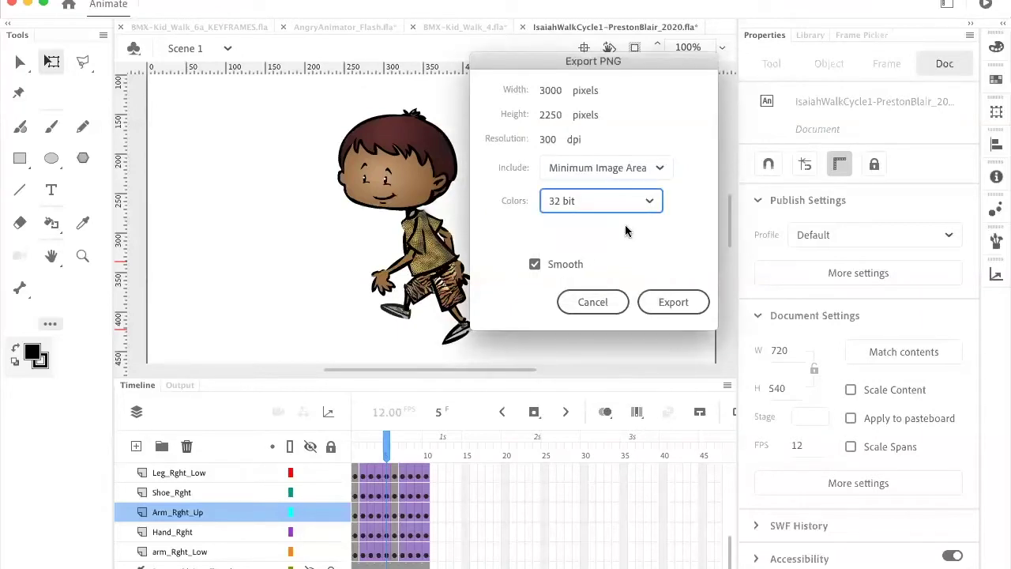
# - Switch the export colors to 24 bit to review the background options, and restore them to 32 bit
pyautogui.click(654, 203)
pyautogui.click(582, 251)
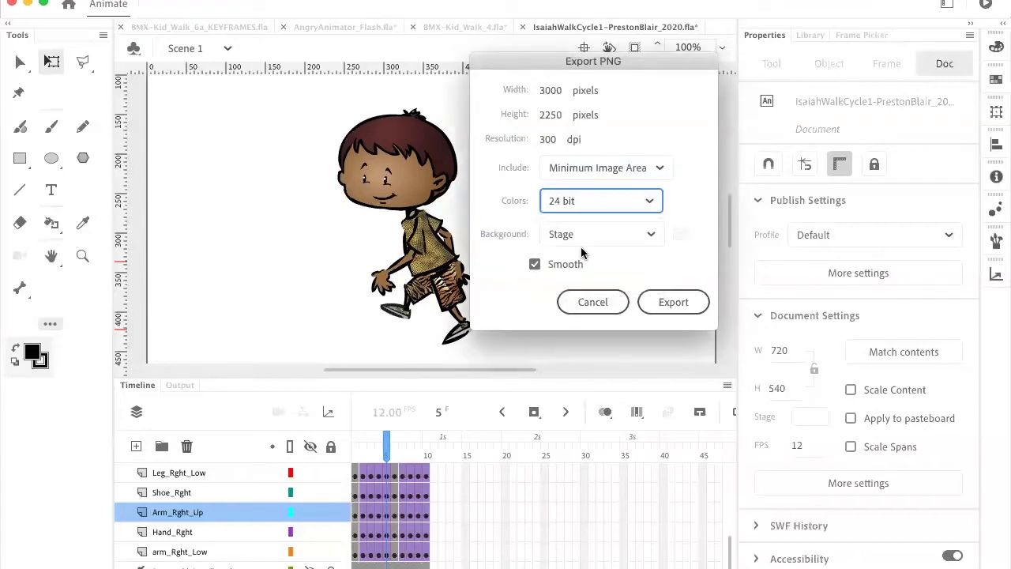
pyautogui.click(648, 233)
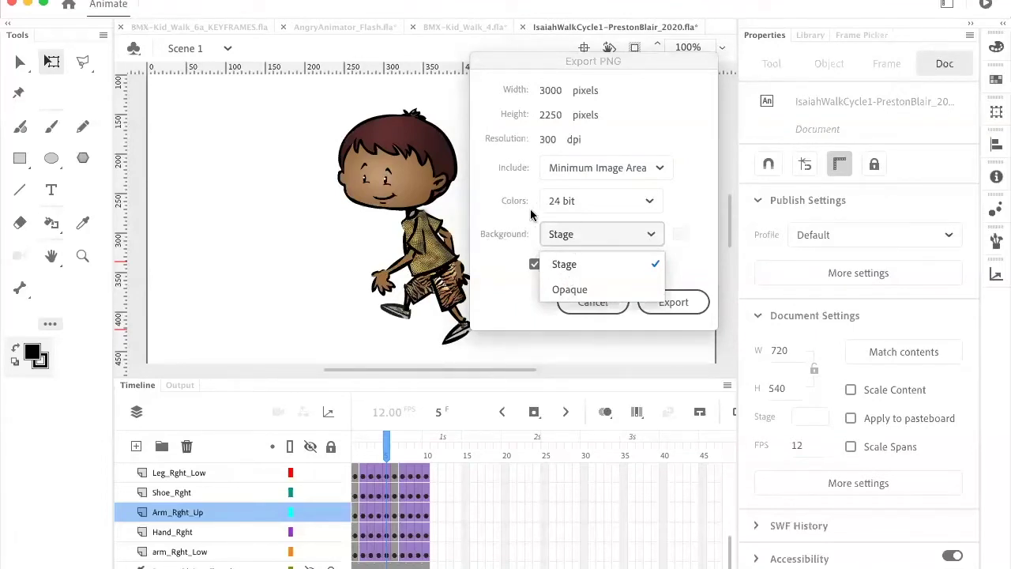
pyautogui.click(650, 203)
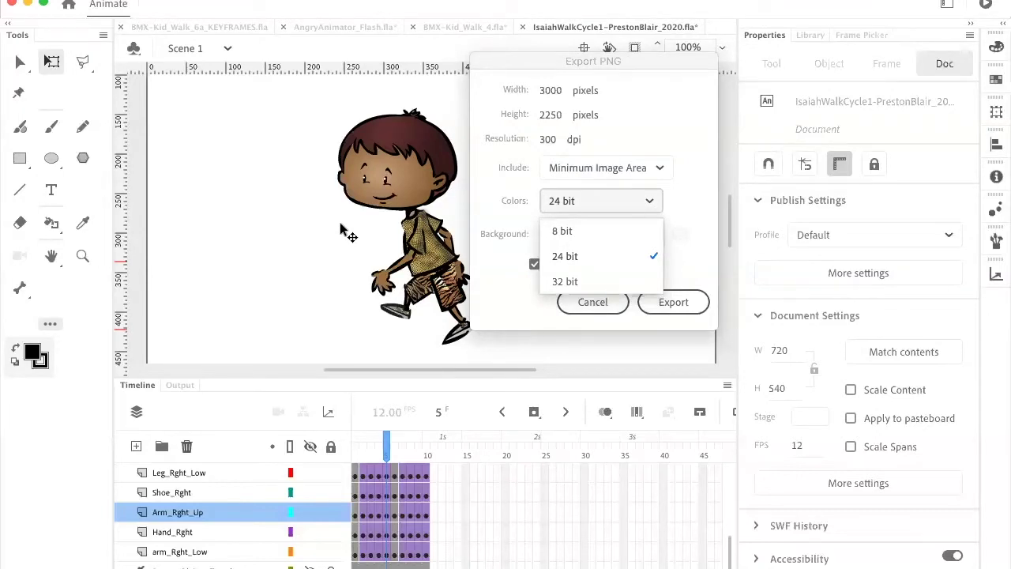
pyautogui.click(652, 202)
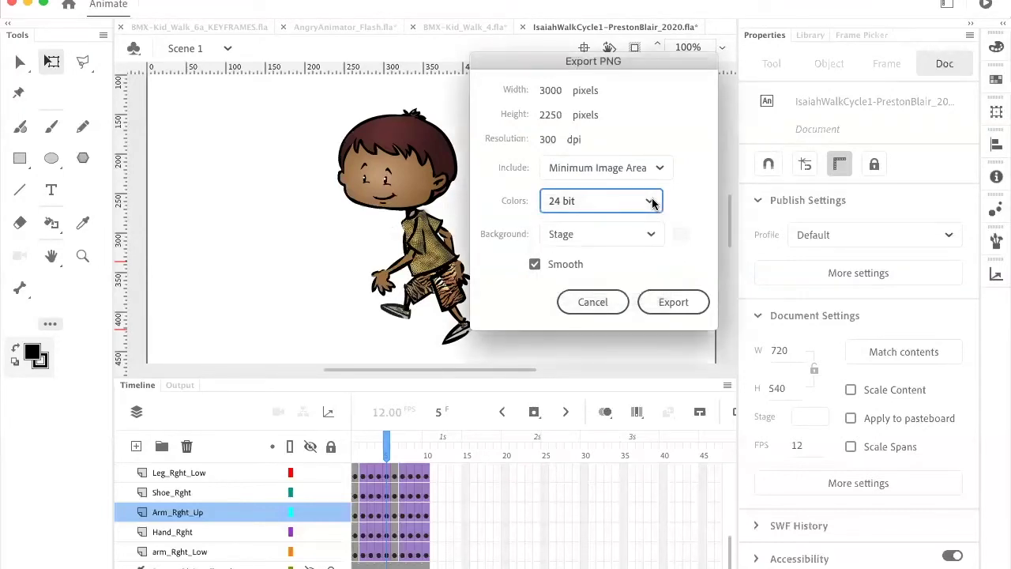
pyautogui.click(652, 202)
pyautogui.click(568, 278)
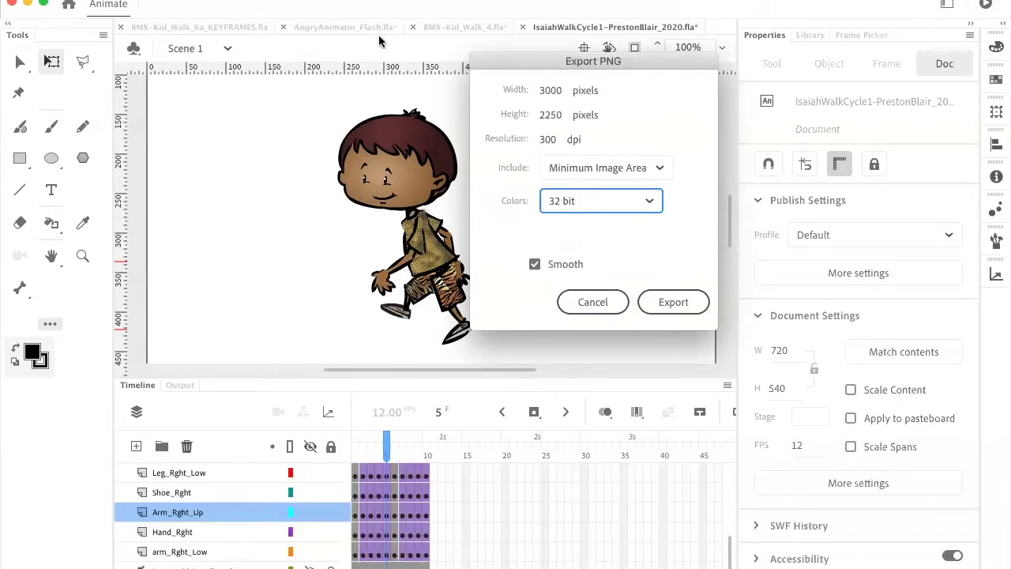
# - Set the export resolution to 150 dpi, keep Smooth enabled, and export the PNG sequence
pyautogui.click(553, 140)
pyautogui.write('150')
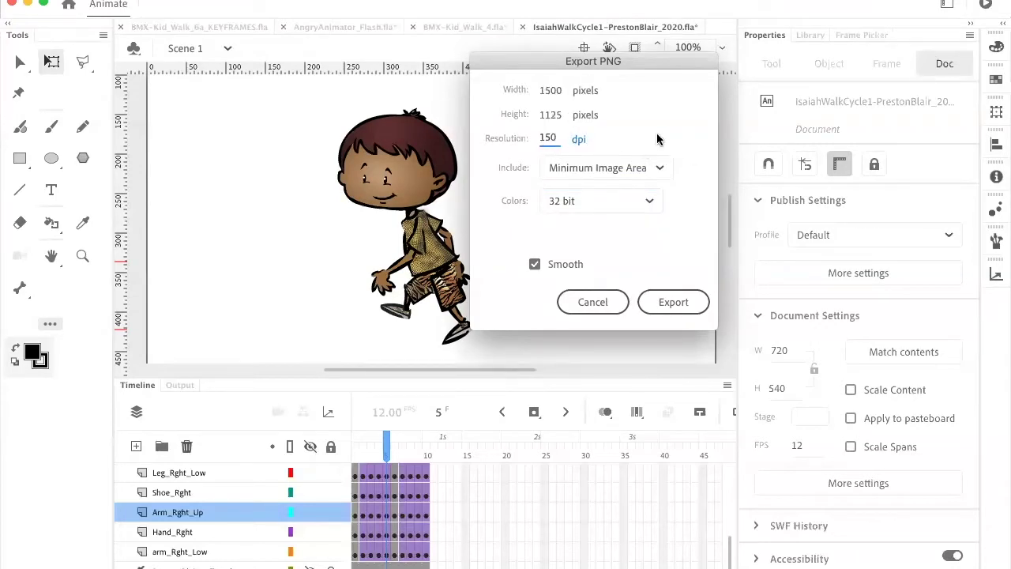
pyautogui.click(699, 153)
pyautogui.click(534, 264)
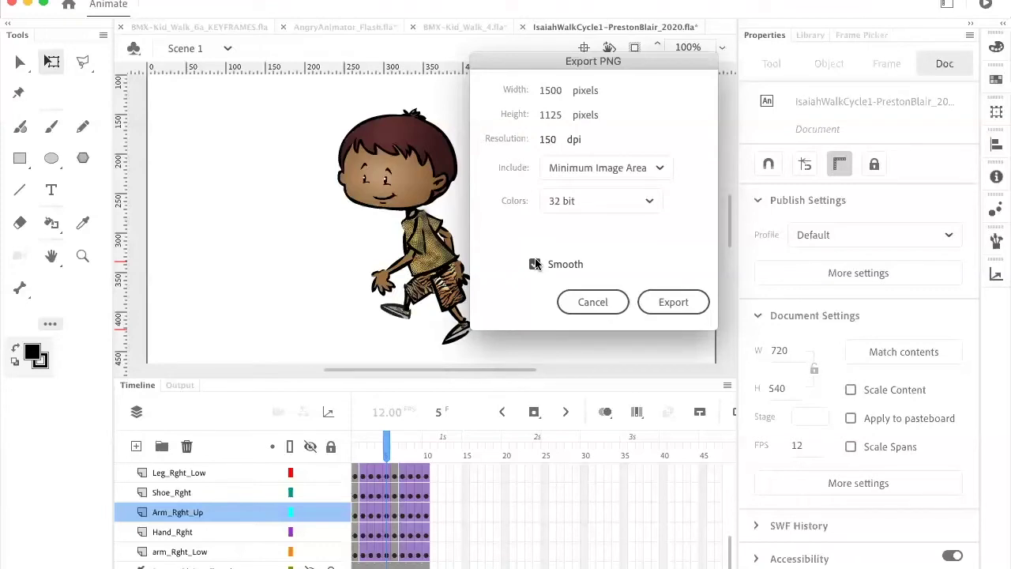
pyautogui.click(535, 264)
pyautogui.click(672, 303)
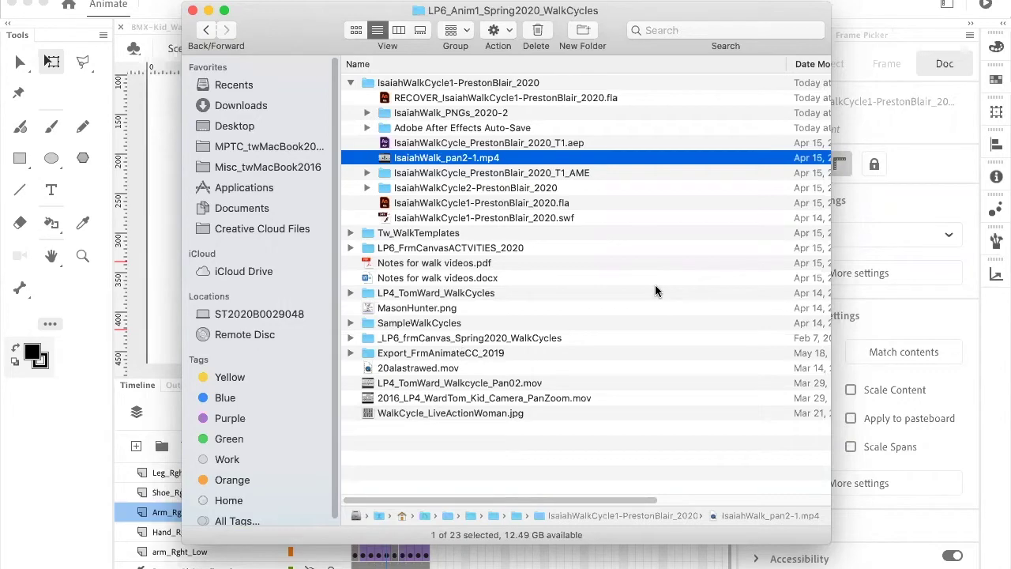
# - Switch to Finder, open the IsaiahWalk_PNGs_2020-2 folder, and open all the exported PNG frames together in Preview
pyautogui.click(385, 116)
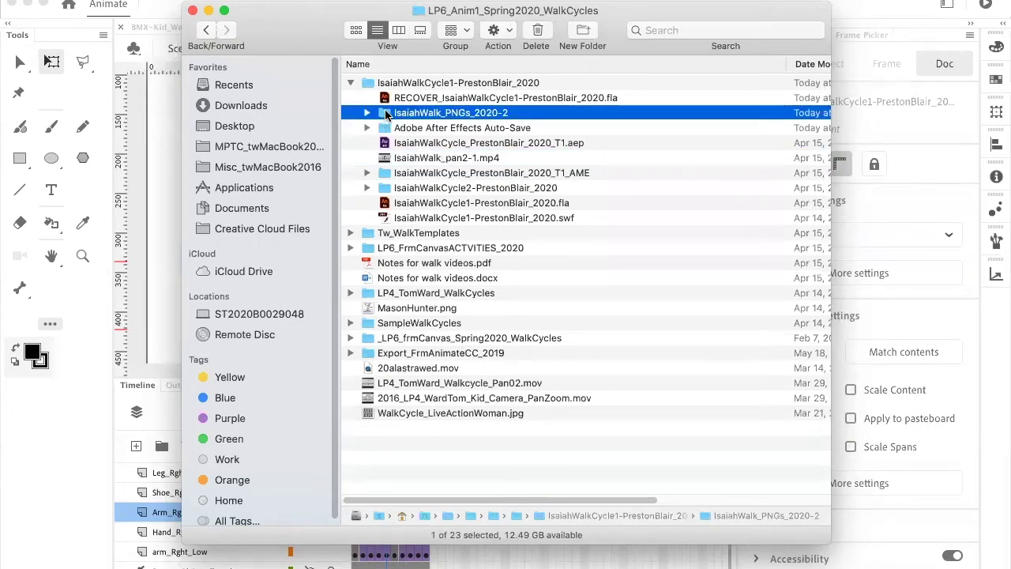
pyautogui.doubleClick(385, 114)
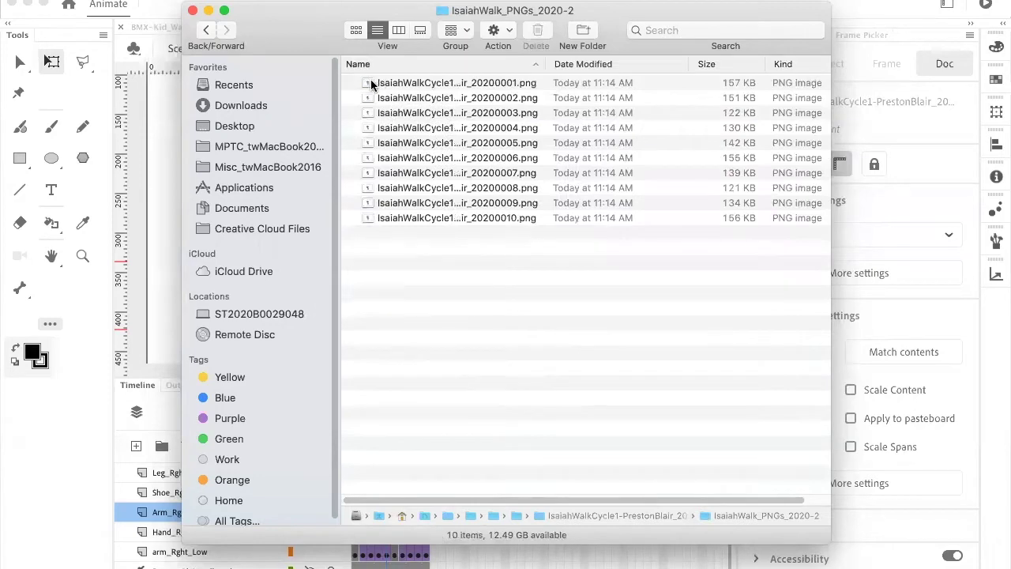
pyautogui.click(372, 83)
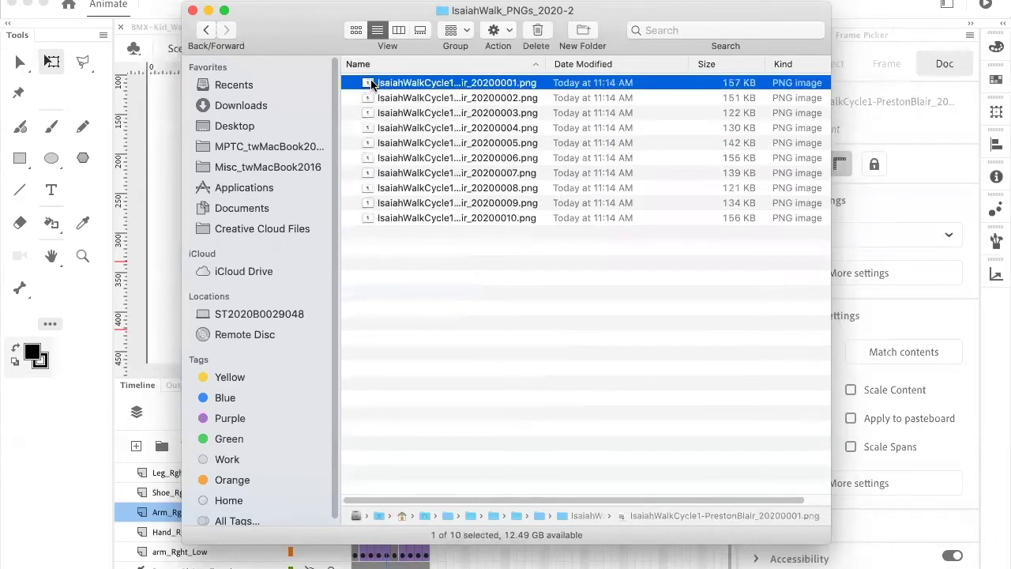
pyautogui.keyDown('shift'); pyautogui.click(364, 218); pyautogui.keyUp('shift')
pyautogui.doubleClick(372, 108)
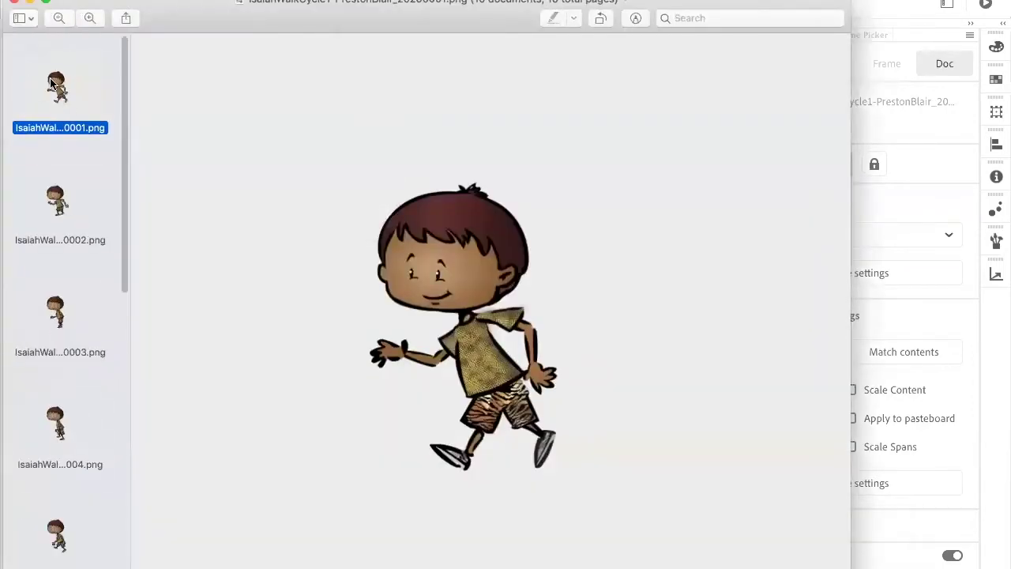
# - Examine the exported walk poses by stepping forward and back through the PNG images, and close the viewer
pyautogui.press('Down')
pyautogui.press('Down')
pyautogui.press('Down')
pyautogui.press('Down')
pyautogui.press('Down')
pyautogui.press('Down')
pyautogui.press('Down')
pyautogui.press('Down')
pyautogui.press('Down')
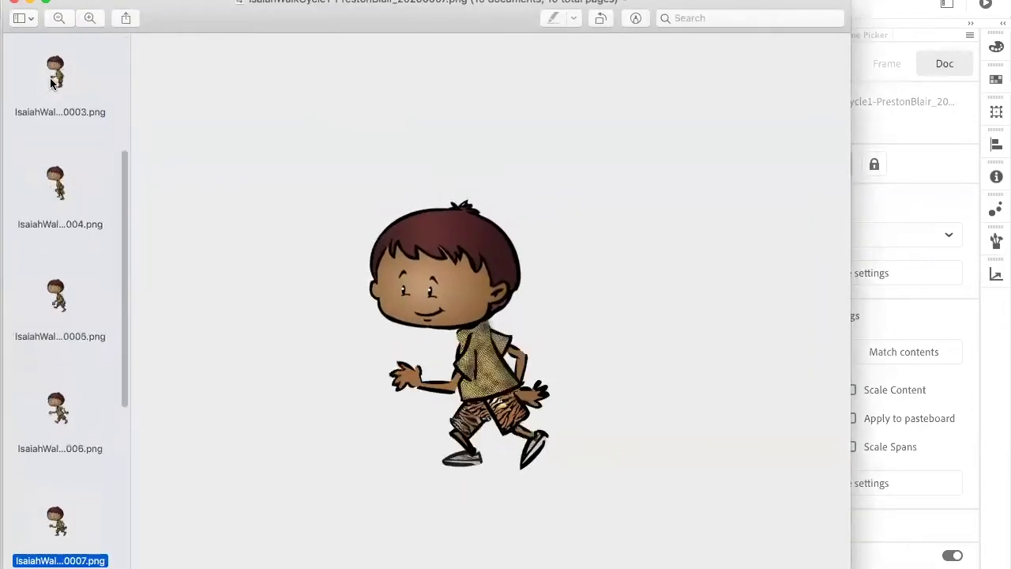
pyautogui.press('Up')
pyautogui.press('Up')
pyautogui.press('Up')
pyautogui.press('Up')
pyautogui.press('Up')
pyautogui.press('Up')
pyautogui.press('Up')
pyautogui.press('Up')
pyautogui.press('Up')
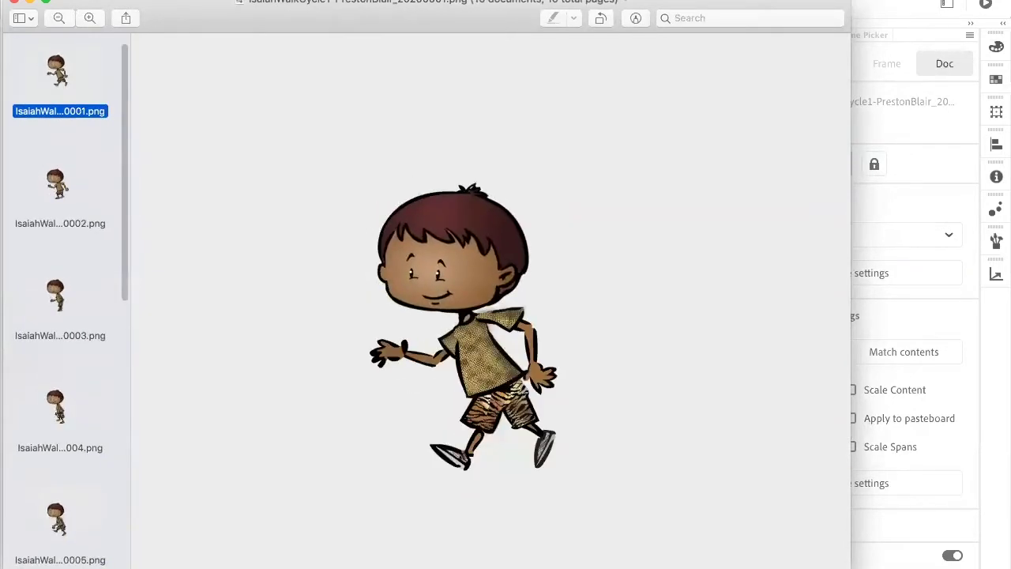
pyautogui.click(15, 3)
pyautogui.click(489, 300)
pyautogui.click(471, 281)
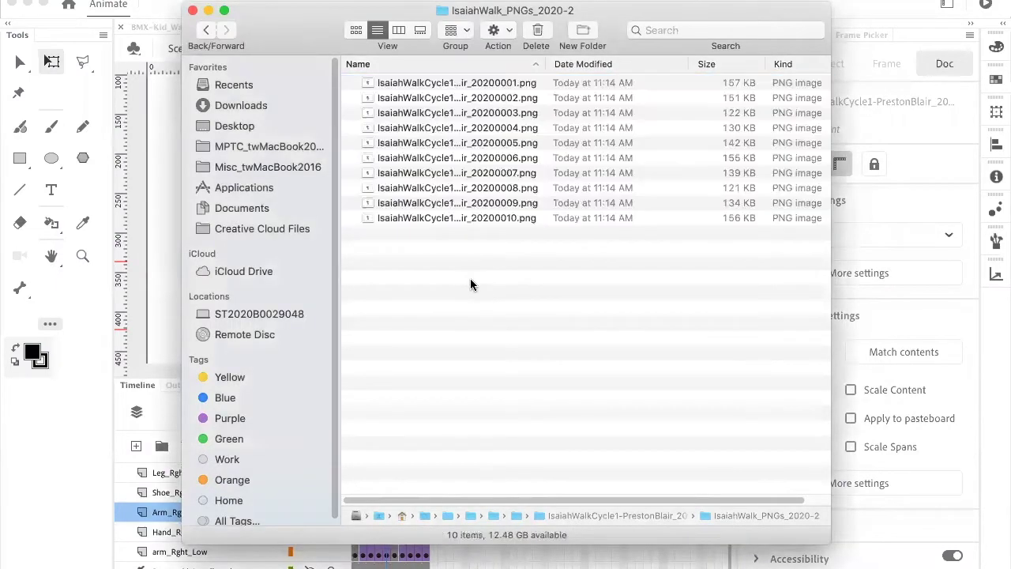
# - Review the contents of the IsaiahWalkCycle1-PrestonBlair_2020 folder and return to the LP6_Anim1_Spring2020_WalkCycles folder
pyautogui.click(205, 31)
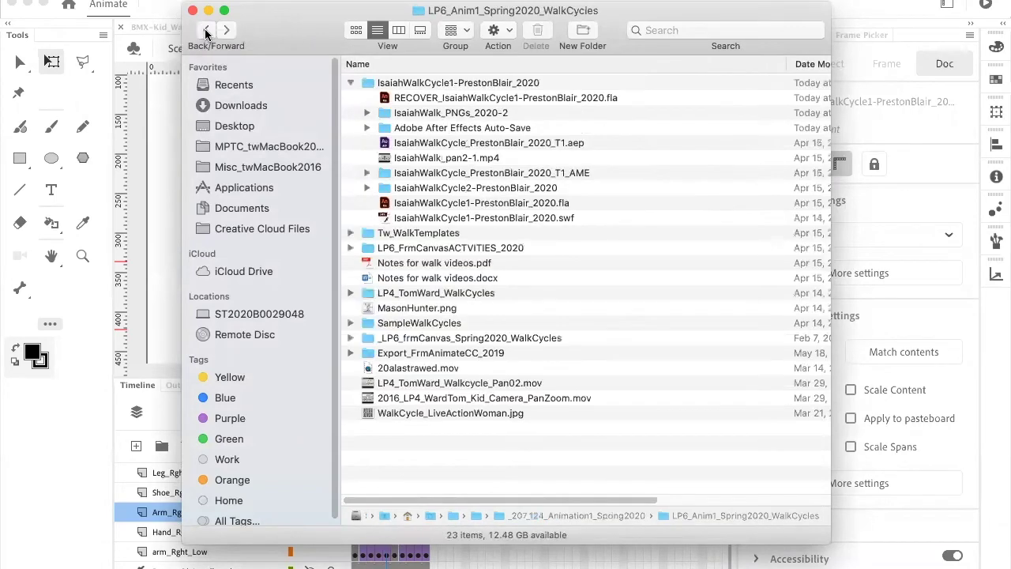
pyautogui.click(349, 83)
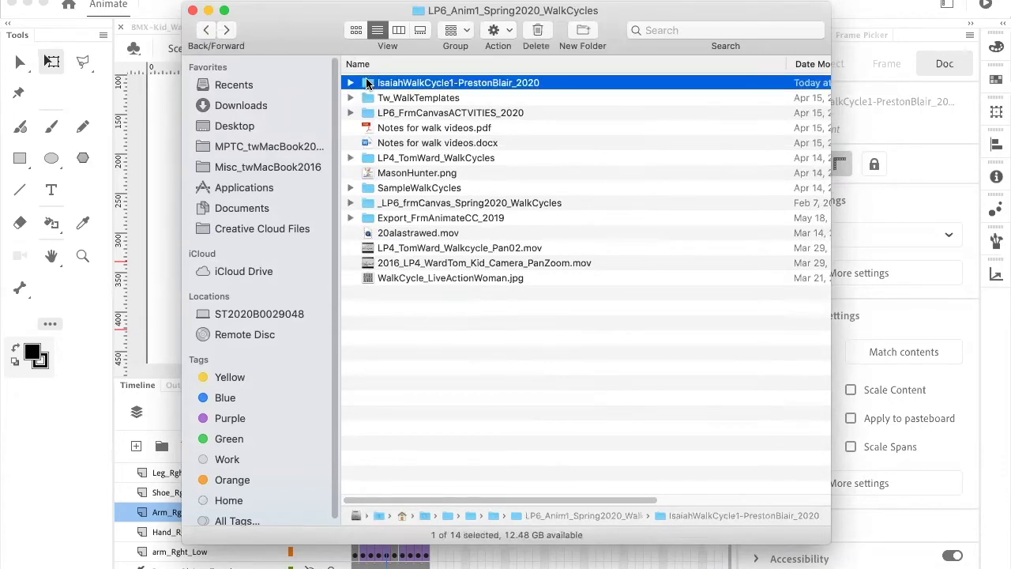
pyautogui.doubleClick(365, 83)
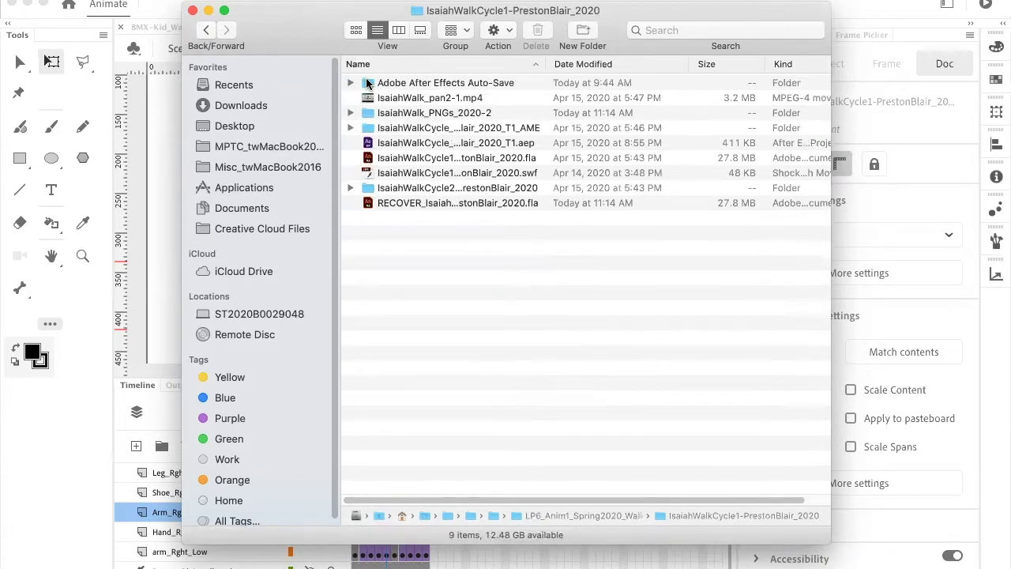
pyautogui.click(350, 83)
pyautogui.click(350, 83)
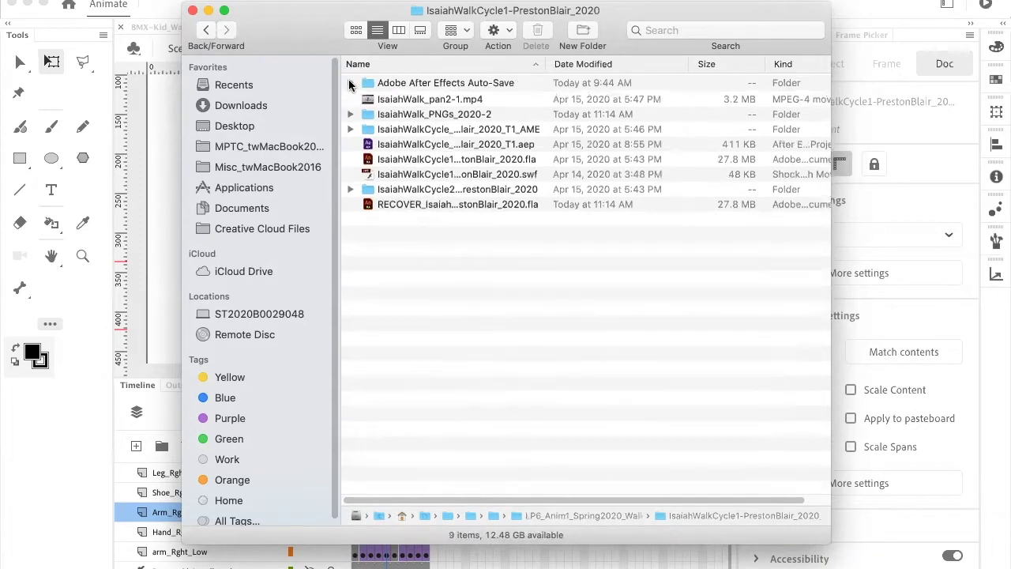
pyautogui.click(205, 30)
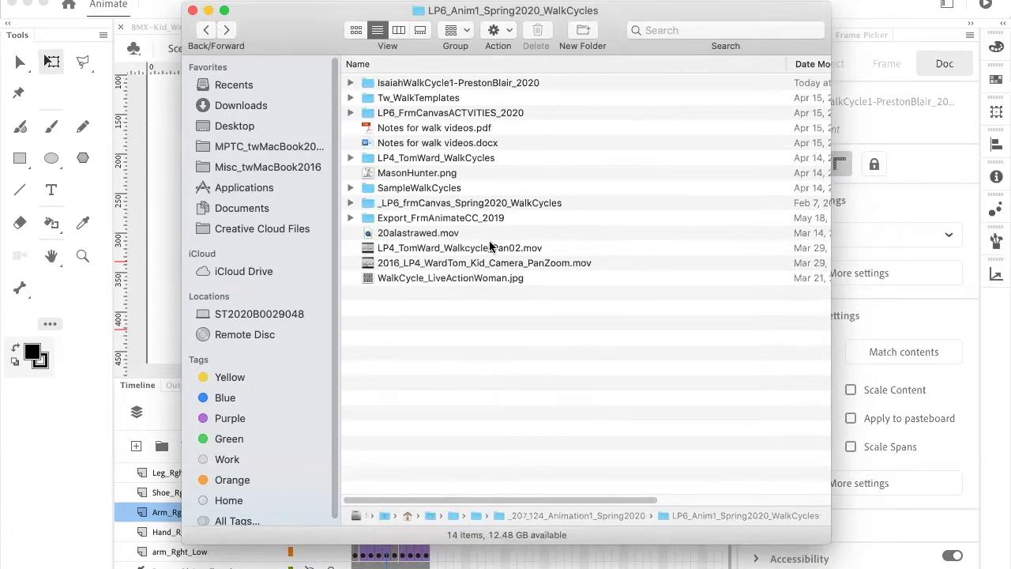
# - Open Wolf_Pan-Background-3200.psd from the LP6_FrmCanvasACTVITIES_2020 folder in Photoshop
pyautogui.click(350, 113)
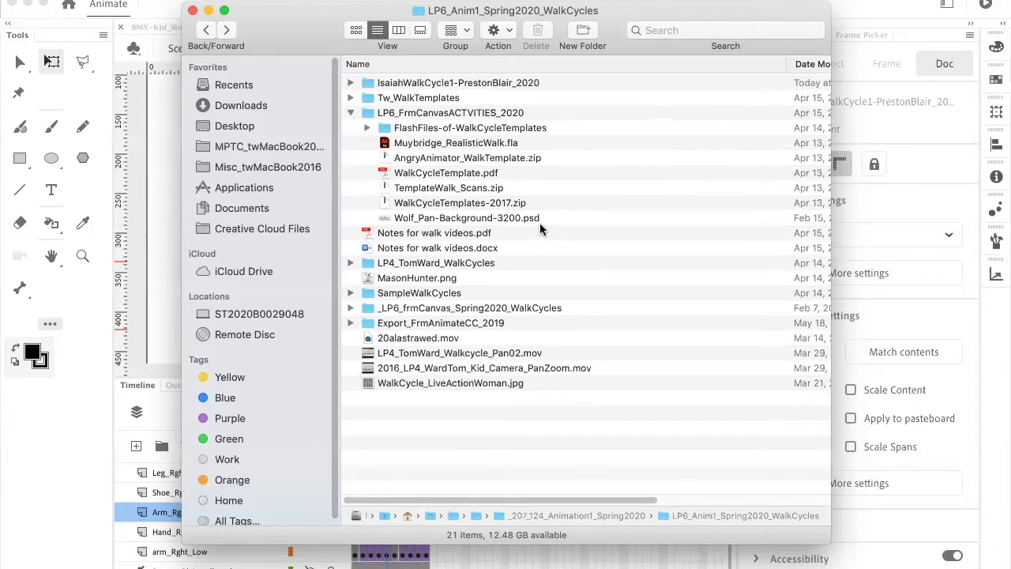
pyautogui.click(387, 220)
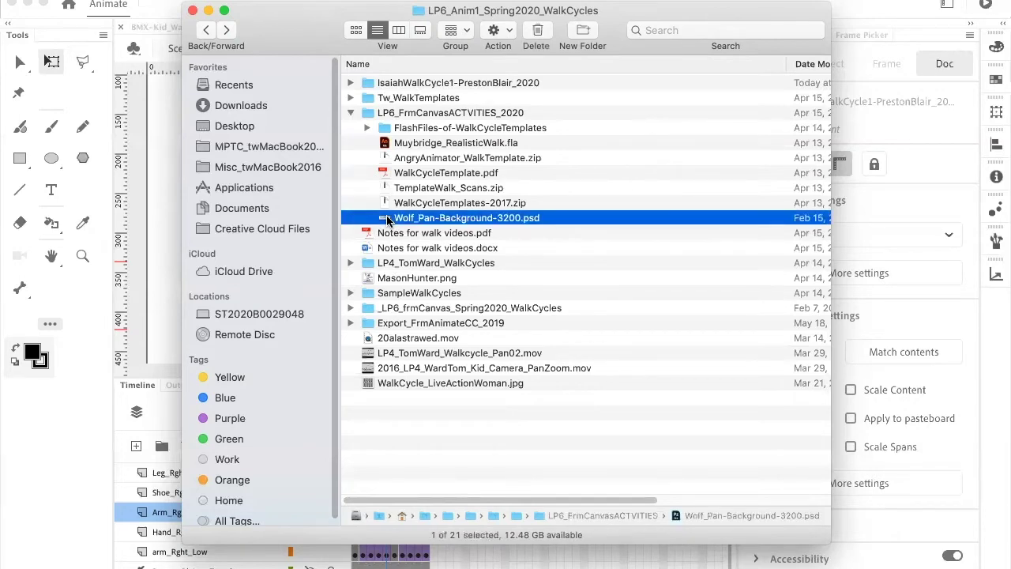
pyautogui.doubleClick(387, 220)
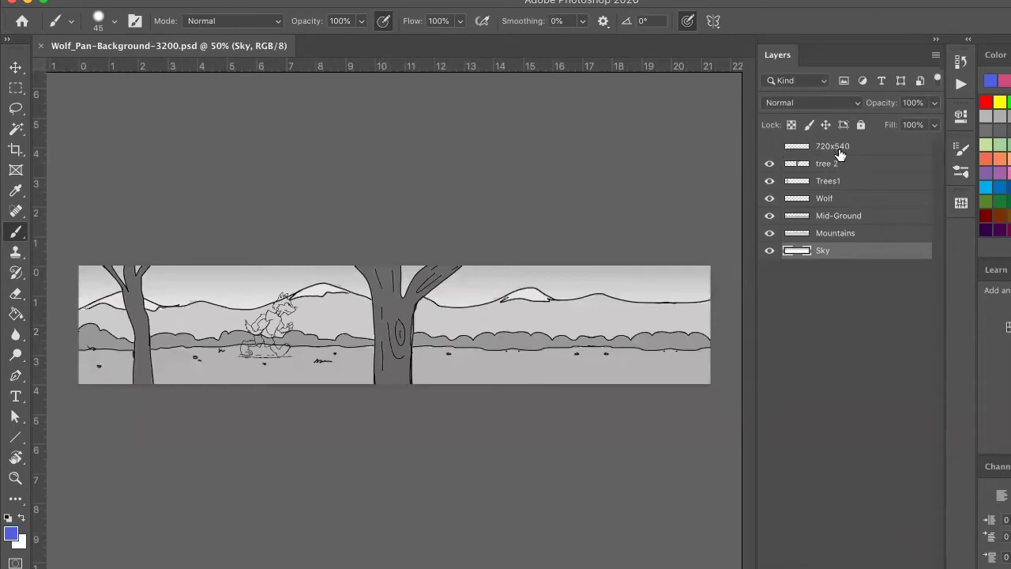
# - Show the 720x540 layer and move its red frame horizontally to the left end of the background, around the first tree
pyautogui.click(769, 147)
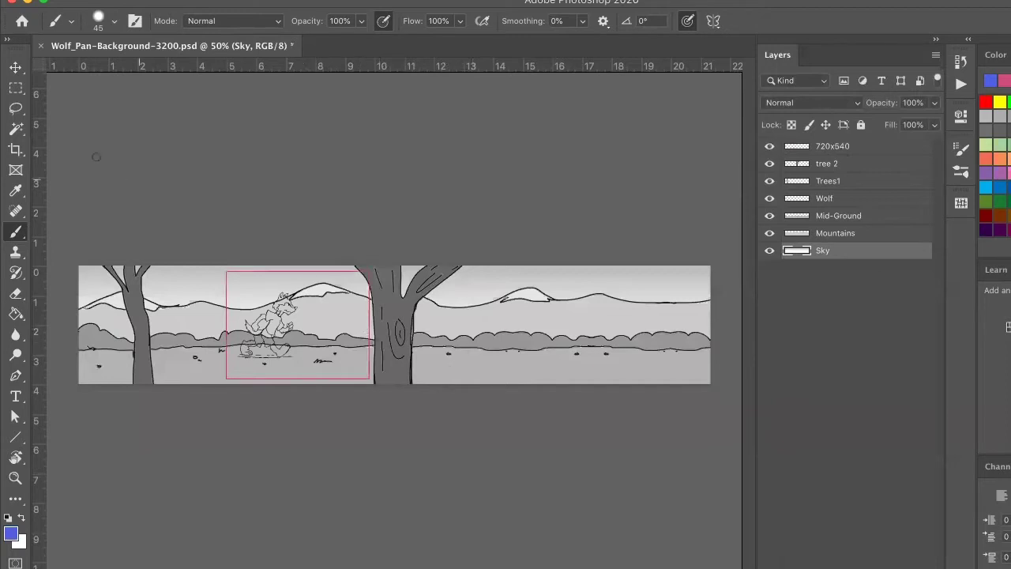
pyautogui.click(16, 70)
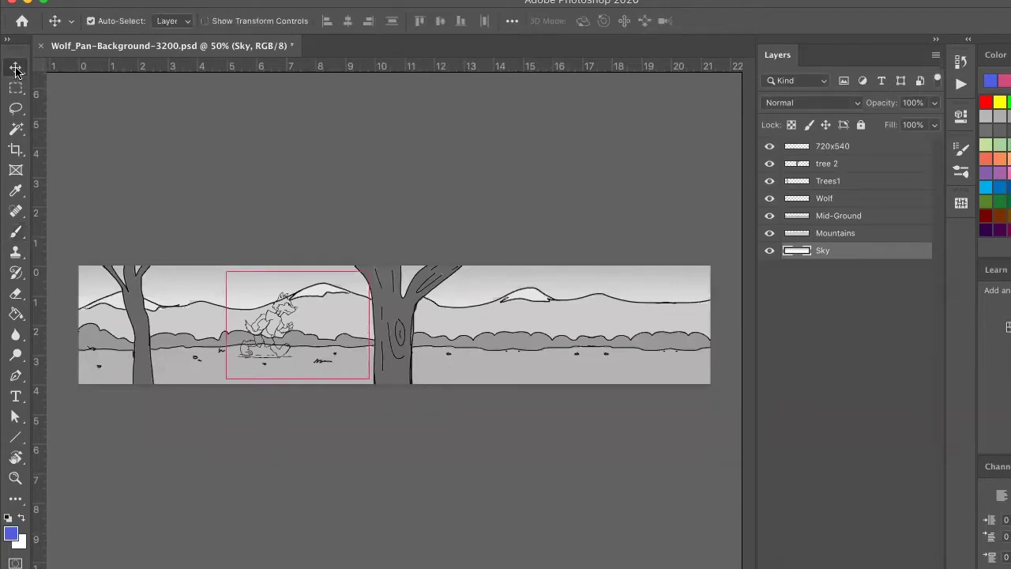
pyautogui.click(876, 148)
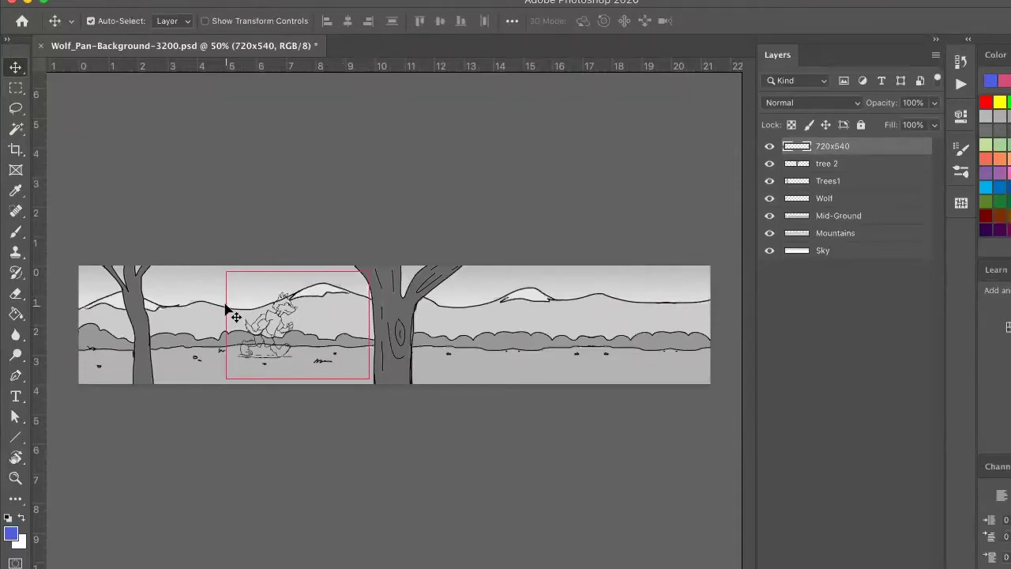
pyautogui.press('Left')
pyautogui.press('Left')
pyautogui.press('Left')
pyautogui.press('Left')
pyautogui.press('Left')
pyautogui.press('Left')
pyautogui.press('Left')
pyautogui.press('Left')
pyautogui.press('Left')
pyautogui.press('Left')
pyautogui.press('Left')
pyautogui.press('Left')
pyautogui.press('Left')
pyautogui.press('Left')
pyautogui.press('Left')
pyautogui.press('Left')
pyautogui.press('Left')
pyautogui.press('Left')
pyautogui.press('Left')
pyautogui.press('Left')
pyautogui.hotkey('shift', 'Left')
pyautogui.hotkey('shift', 'Left')
pyautogui.hotkey('shift', 'Left')
pyautogui.hotkey('shift', 'Left')
pyautogui.hotkey('shift', 'Left')
pyautogui.hotkey('shift', 'Left')
pyautogui.hotkey('shift', 'Left')
pyautogui.hotkey('shift', 'Left')
pyautogui.hotkey('shift', 'Left')
pyautogui.hotkey('shift', 'Left')
pyautogui.hotkey('shift', 'Left')
pyautogui.hotkey('shift', 'Left')
pyautogui.hotkey('shift', 'Left')
pyautogui.hotkey('shift', 'Left')
pyautogui.hotkey('shift', 'Left')
pyautogui.hotkey('shift', 'Left')
pyautogui.hotkey('shift', 'Left')
pyautogui.hotkey('shift', 'Left')
pyautogui.hotkey('shift', 'Left')
pyautogui.hotkey('shift', 'Left')
pyautogui.hotkey('shift', 'Left')
pyautogui.hotkey('shift', 'Left')
pyautogui.hotkey('shift', 'Left')
pyautogui.hotkey('shift', 'Left')
pyautogui.hotkey('shift', 'Left')
pyautogui.hotkey('shift', 'Left')
pyautogui.hotkey('shift', 'Left')
pyautogui.hotkey('shift', 'Left')
pyautogui.hotkey('shift', 'Left')
pyautogui.hotkey('shift', 'Left')
pyautogui.hotkey('shift', 'Left')
pyautogui.hotkey('shift', 'Left')
pyautogui.hotkey('shift', 'Left')
pyautogui.hotkey('shift', 'Left')
pyautogui.hotkey('shift', 'Left')
pyautogui.hotkey('shift', 'Left')
pyautogui.hotkey('shift', 'Left')
pyautogui.hotkey('shift', 'Left')
pyautogui.hotkey('shift', 'Left')
pyautogui.hotkey('shift', 'Left')
pyautogui.hotkey('shift', 'Left')
pyautogui.hotkey('shift', 'Left')
pyautogui.hotkey('shift', 'Left')
pyautogui.hotkey('shift', 'Left')
pyautogui.hotkey('shift', 'Left')
pyautogui.hotkey('shift', 'Left')
pyautogui.hotkey('shift', 'Left')
pyautogui.hotkey('shift', 'Left')
pyautogui.hotkey('shift', 'Left')
pyautogui.hotkey('shift', 'Left')
pyautogui.hotkey('shift', 'Left')
pyautogui.hotkey('shift', 'Left')
pyautogui.hotkey('shift', 'Left')
pyautogui.hotkey('shift', 'Left')
pyautogui.hotkey('shift', 'Left')
pyautogui.hotkey('shift', 'Left')
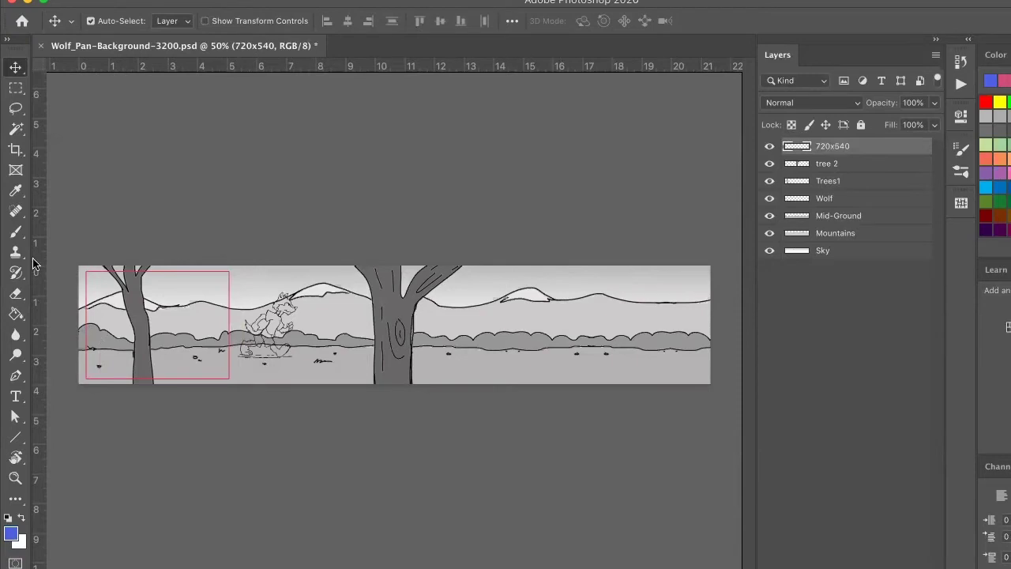
# - Open the Image Size settings and display the background's dimensions in pixels
pyautogui.click(196, 0)
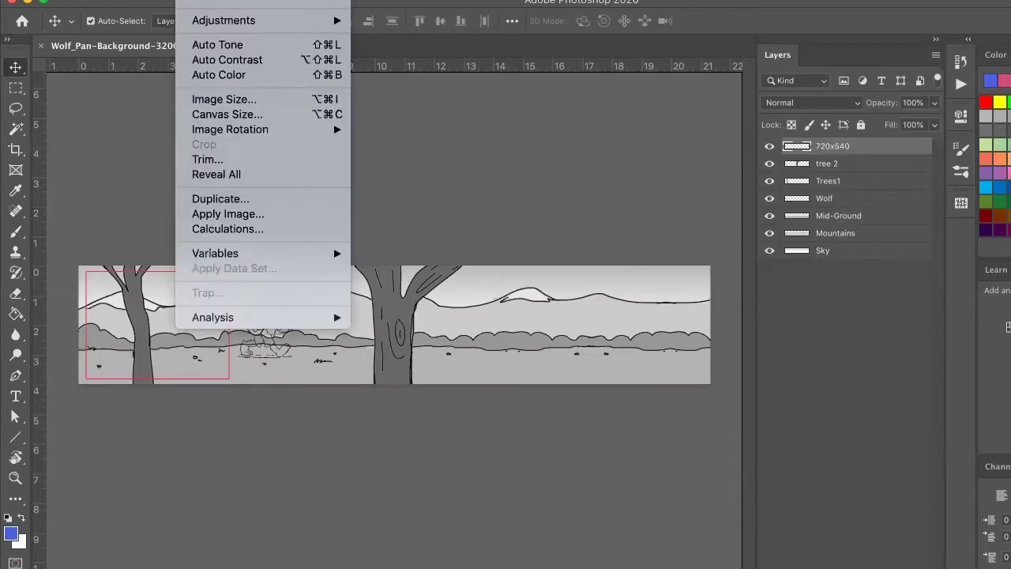
pyautogui.click(225, 101)
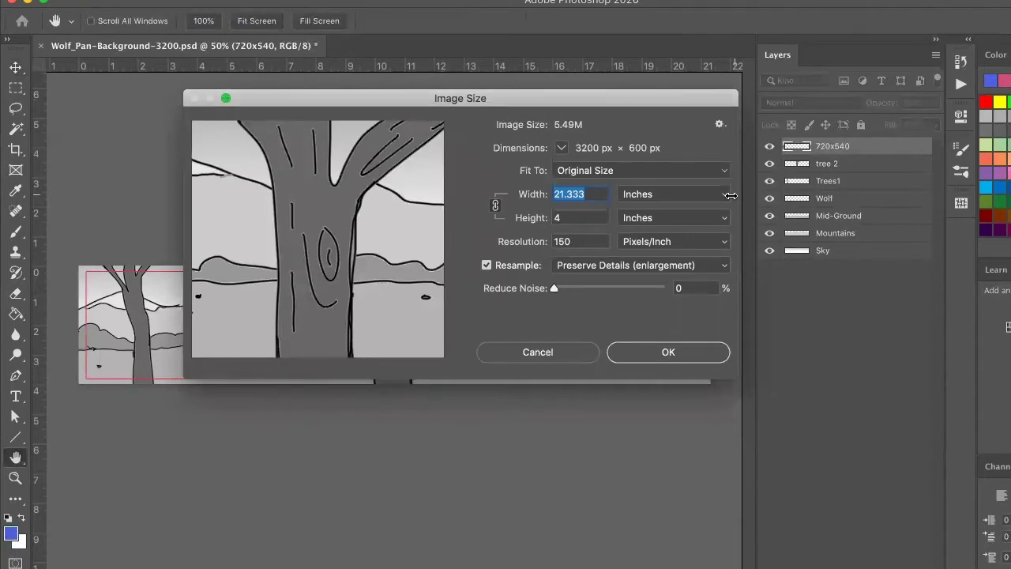
pyautogui.click(726, 196)
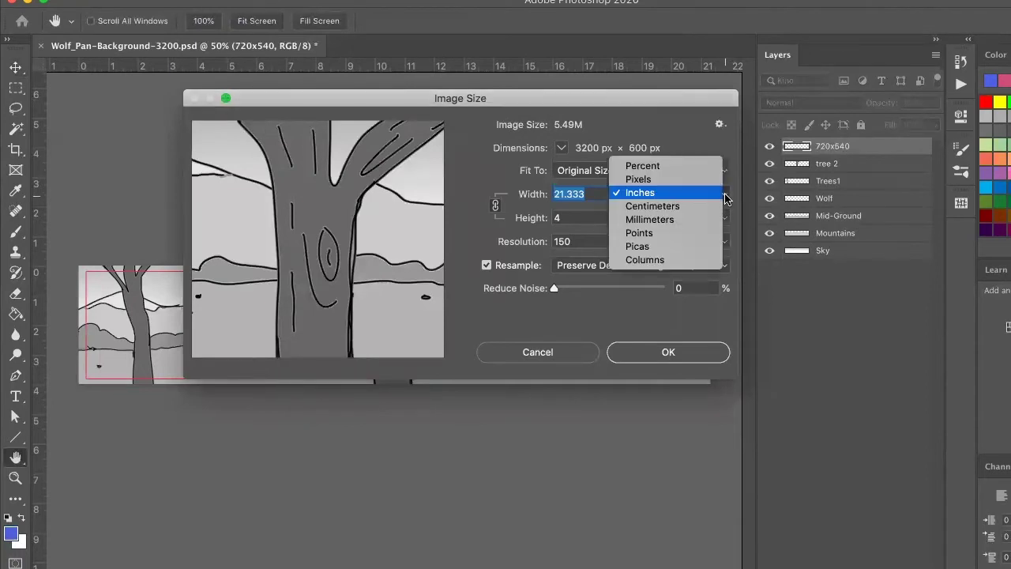
pyautogui.click(655, 179)
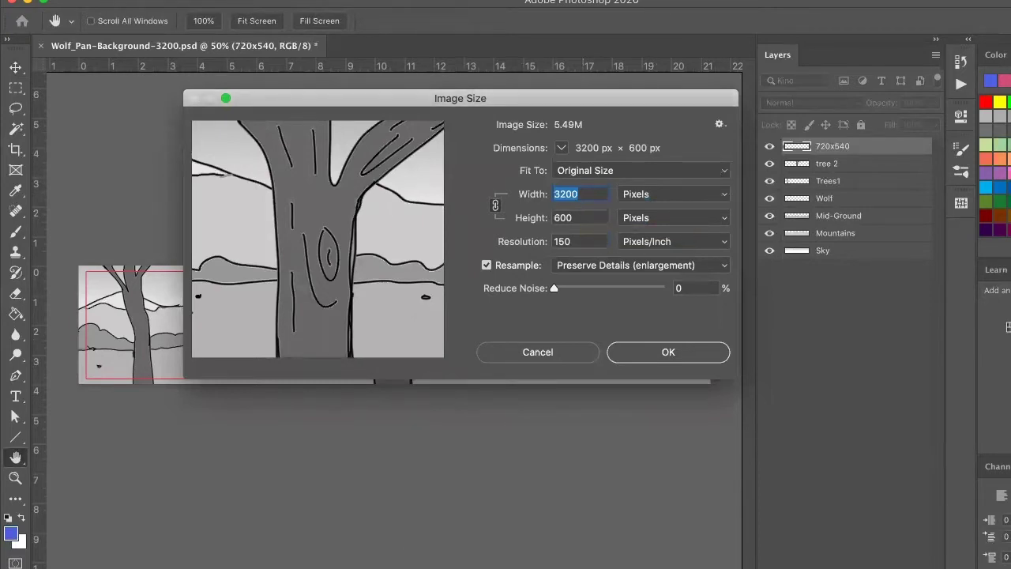
# - Multiply 720 by 4 in Calculator, close it, and leave the Photoshop Image Size settings without changes
pyautogui.moveTo(327, 563)
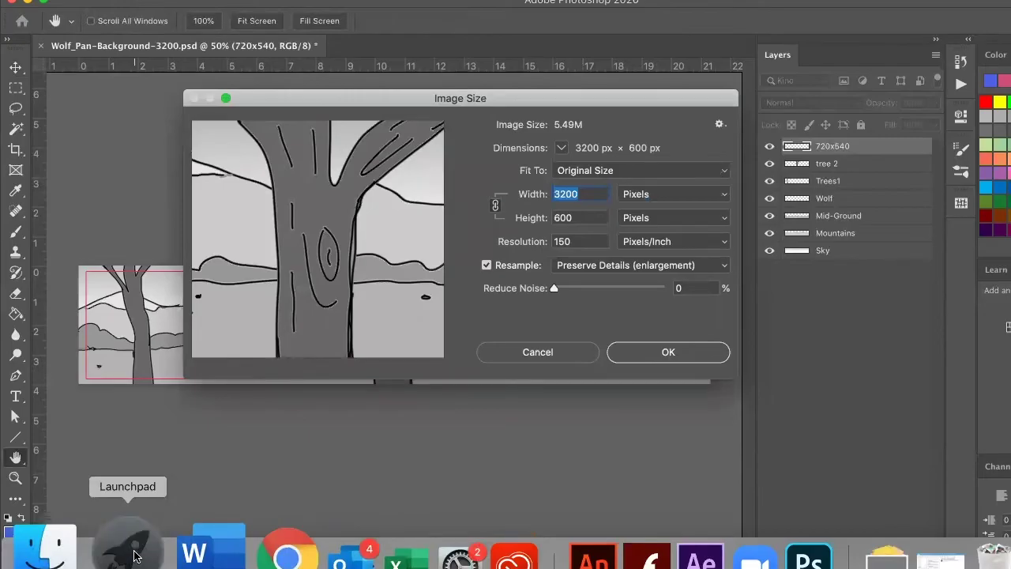
pyautogui.click(127, 553)
pyautogui.click(877, 152)
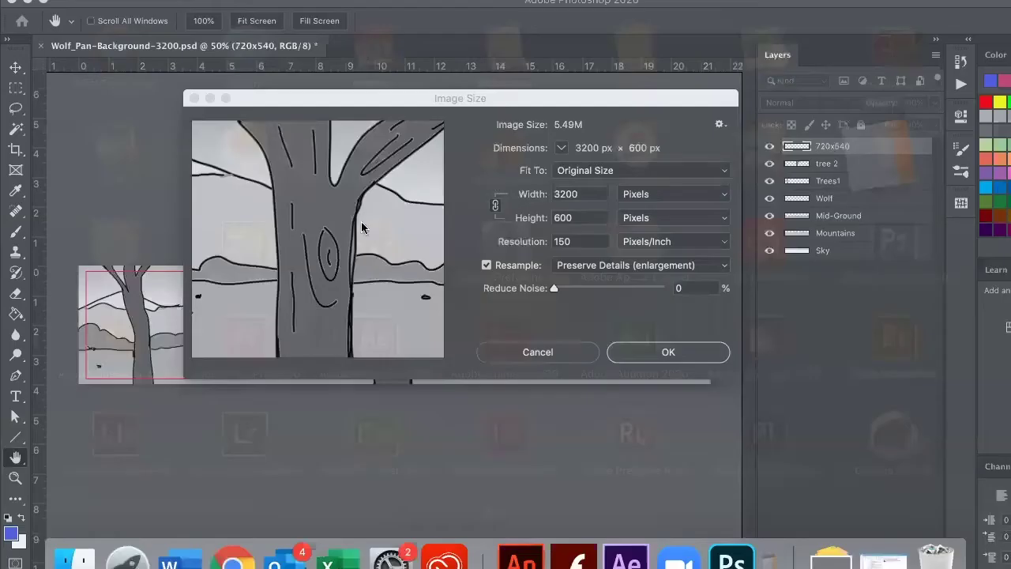
pyautogui.click(417, 134)
pyautogui.click(461, 210)
pyautogui.click(417, 248)
pyautogui.click(556, 136)
pyautogui.click(416, 172)
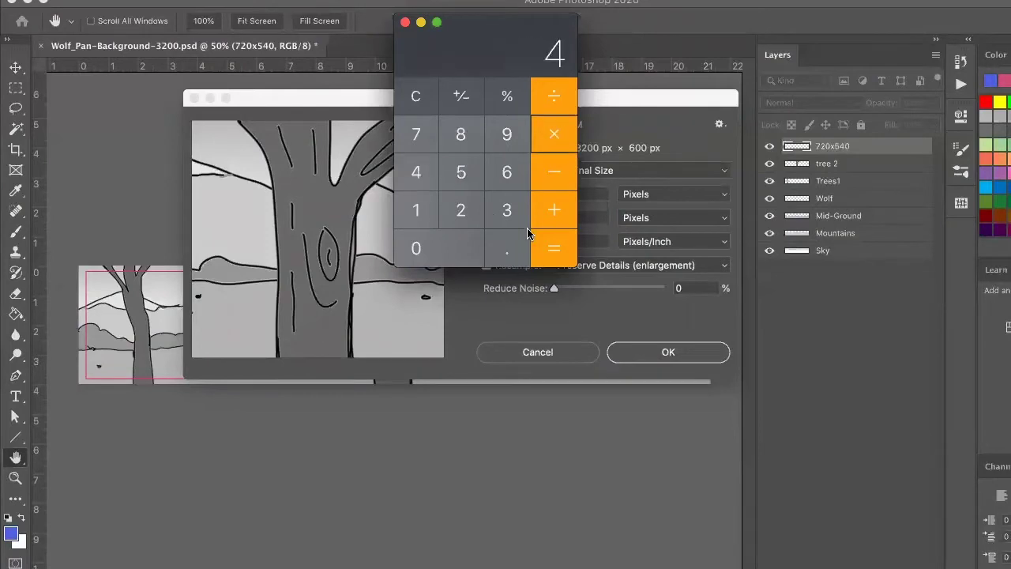
pyautogui.click(553, 248)
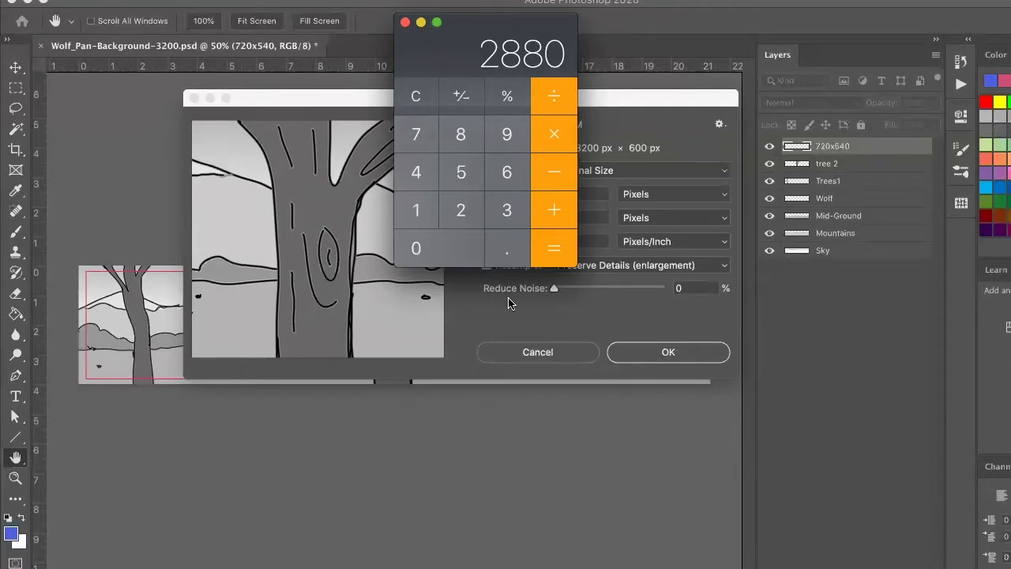
pyautogui.click(404, 22)
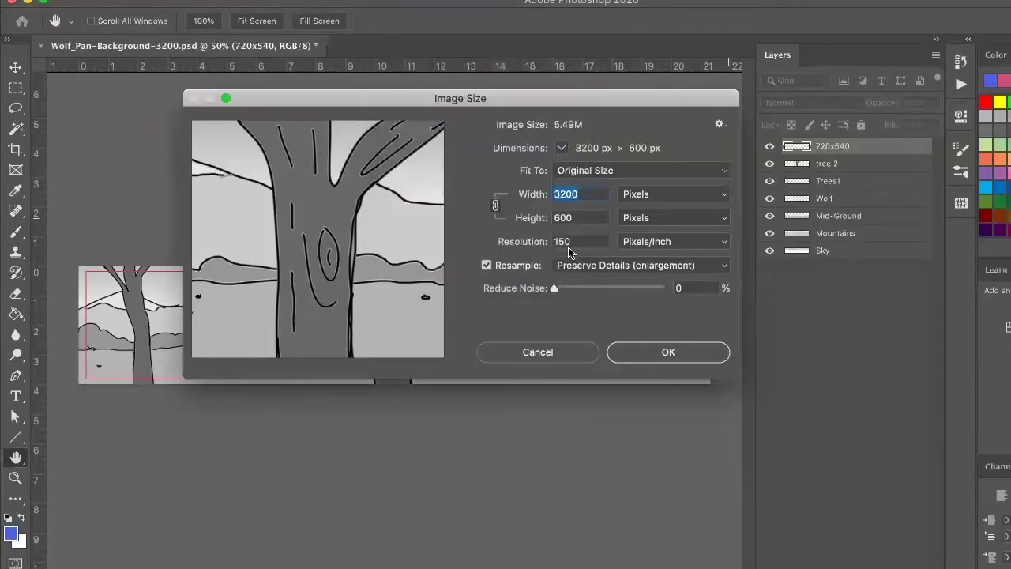
pyautogui.click(560, 355)
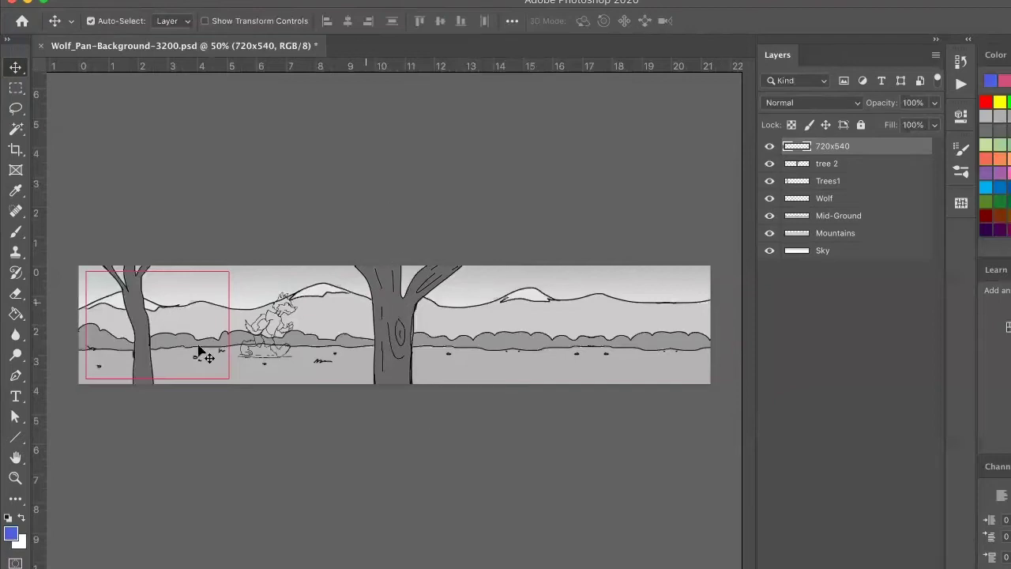
# - Hide the Trees1 and tree 2 layers, and switch the Mid-Ground layer off and on to inspect it
pyautogui.click(769, 181)
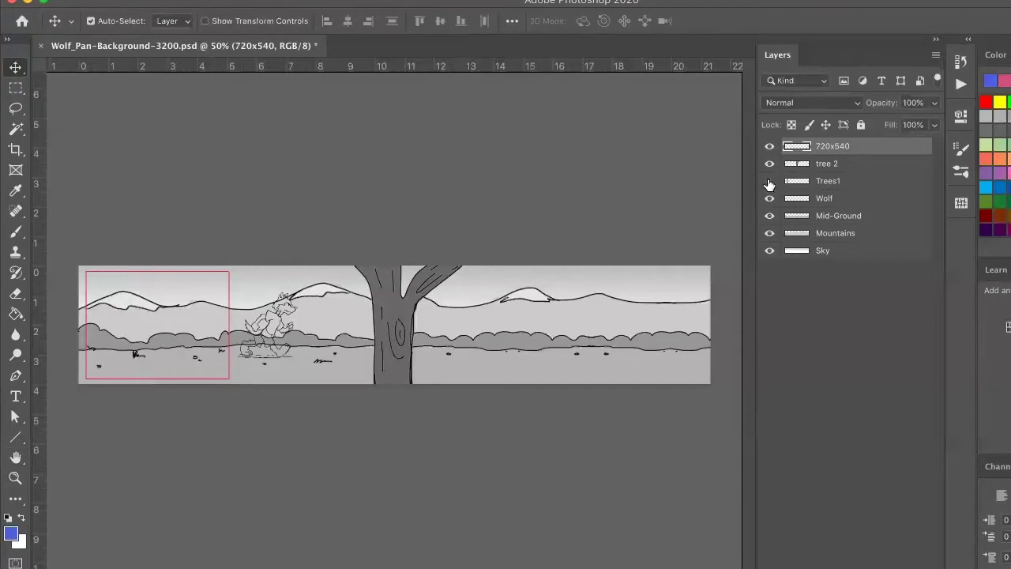
pyautogui.click(769, 164)
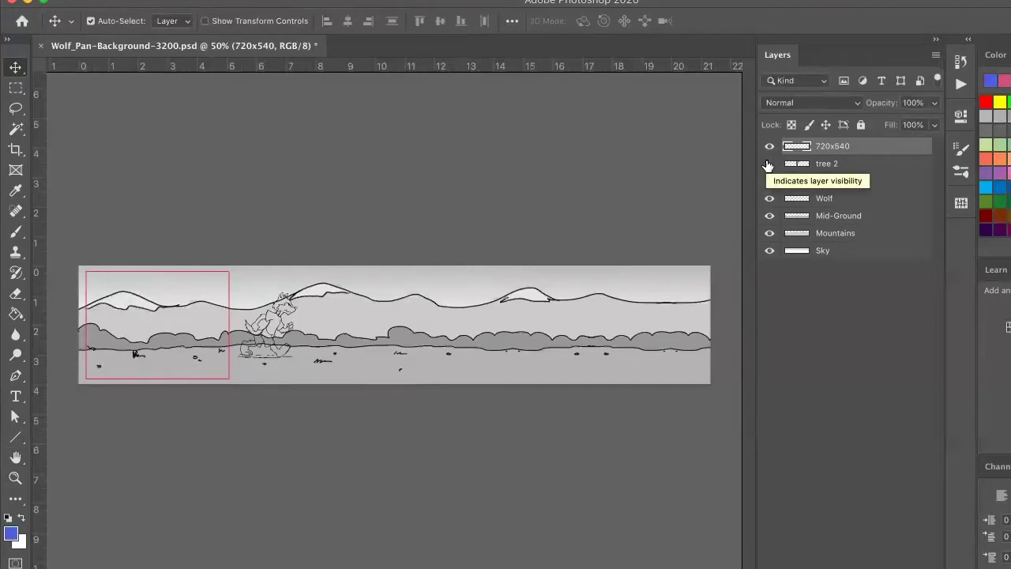
pyautogui.click(542, 365)
pyautogui.click(770, 217)
pyautogui.click(770, 217)
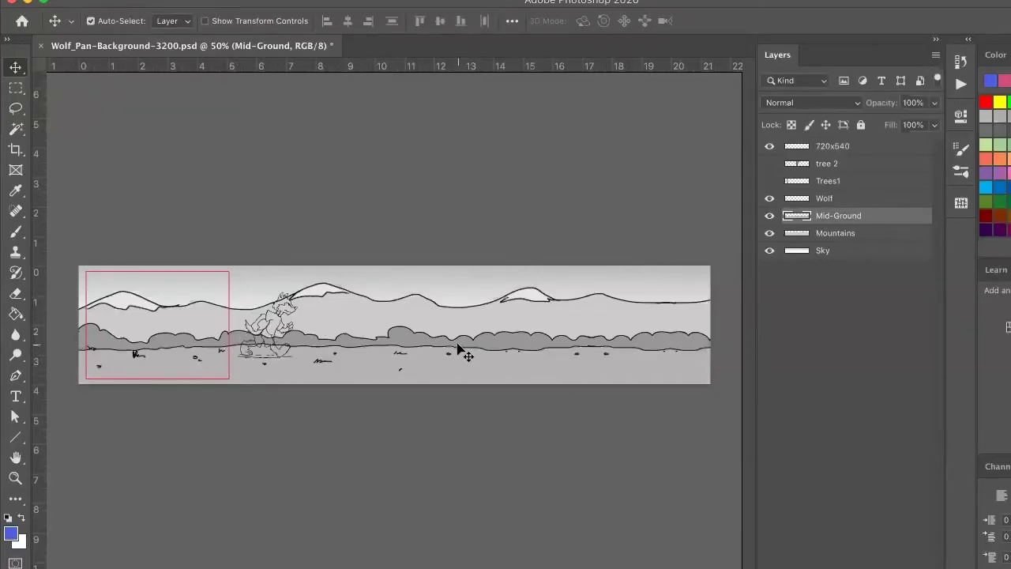
# - Toggle the Mountains layer for inspection, and isolate the sky backdrop by hiding the Mountains, Mid-Ground and Wolf layers
pyautogui.click(770, 233)
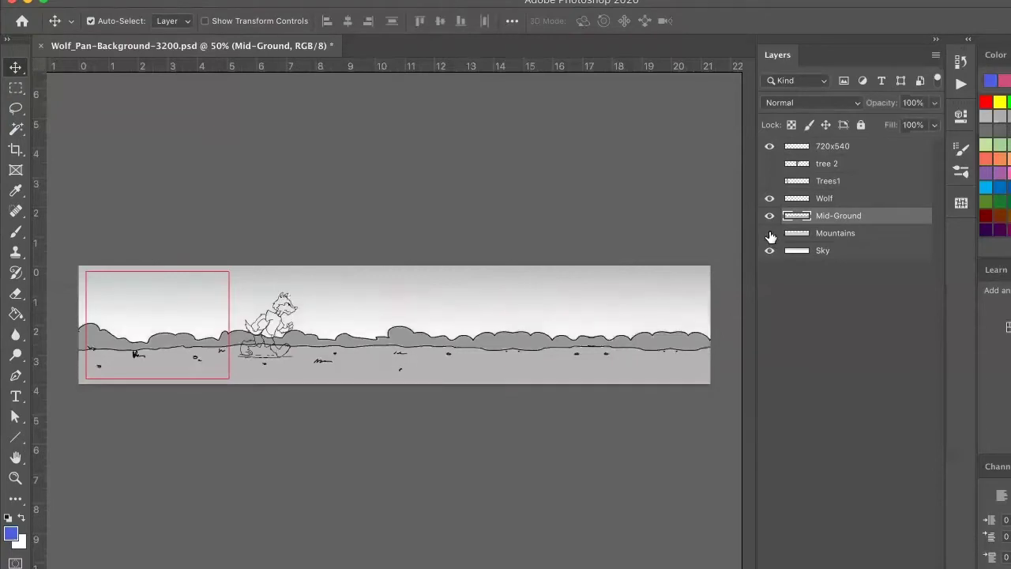
pyautogui.click(771, 233)
pyautogui.click(770, 233)
pyautogui.click(770, 234)
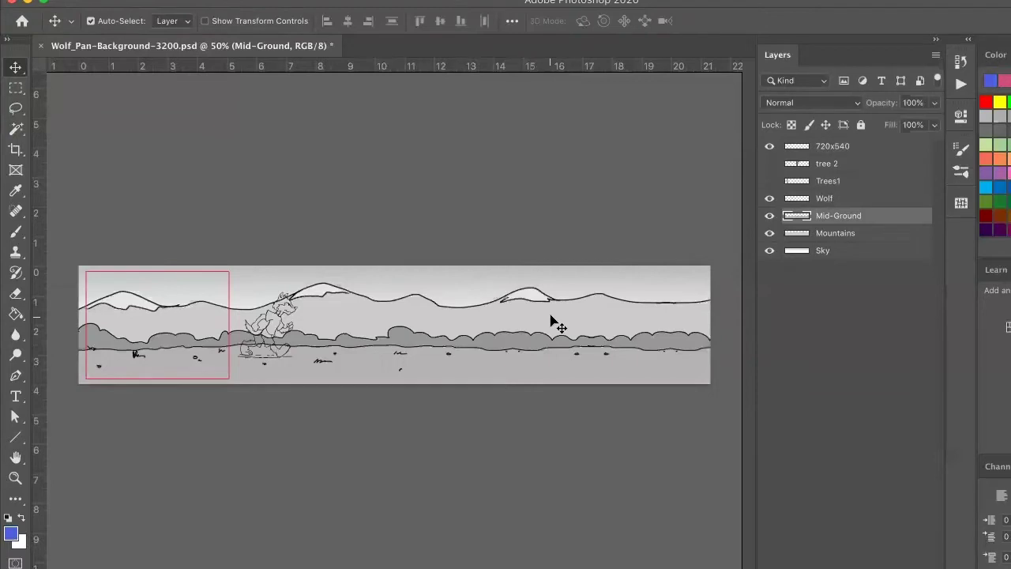
pyautogui.click(770, 234)
pyautogui.click(770, 216)
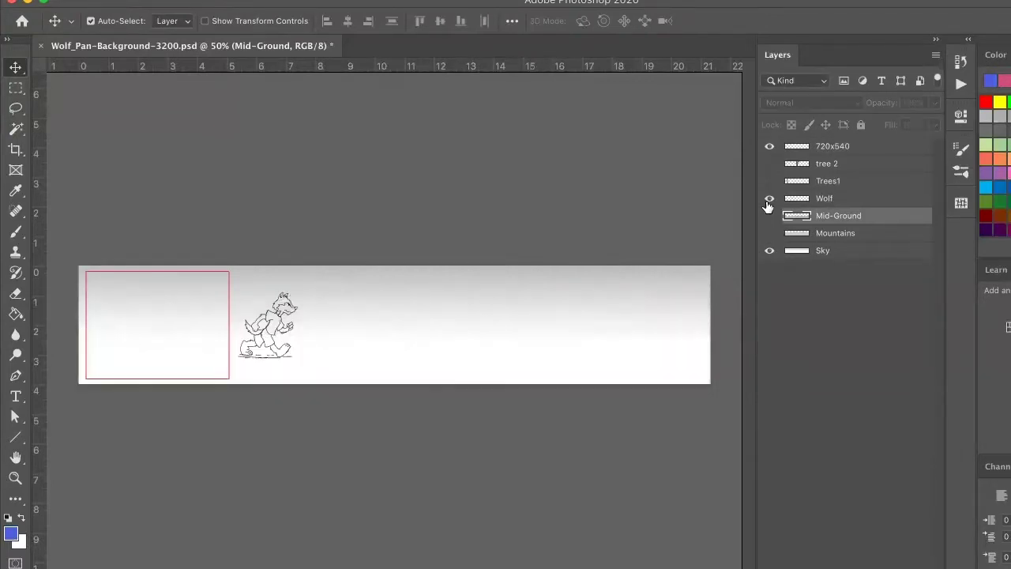
pyautogui.click(770, 198)
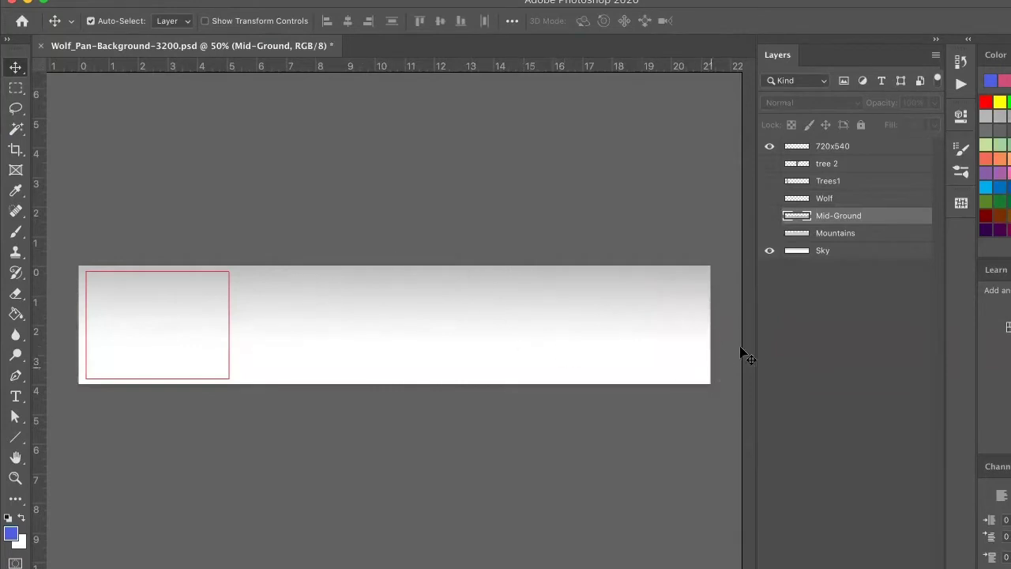
# - Show the Mountains, Mid-Ground, Wolf, Trees1 and tree 2 layers again
pyautogui.click(770, 233)
pyautogui.click(770, 217)
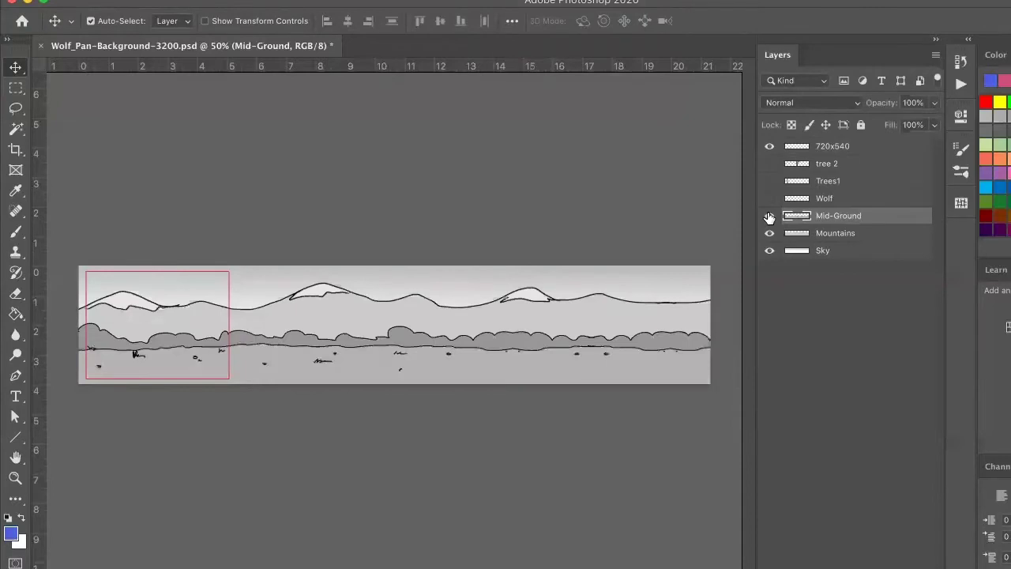
pyautogui.click(770, 200)
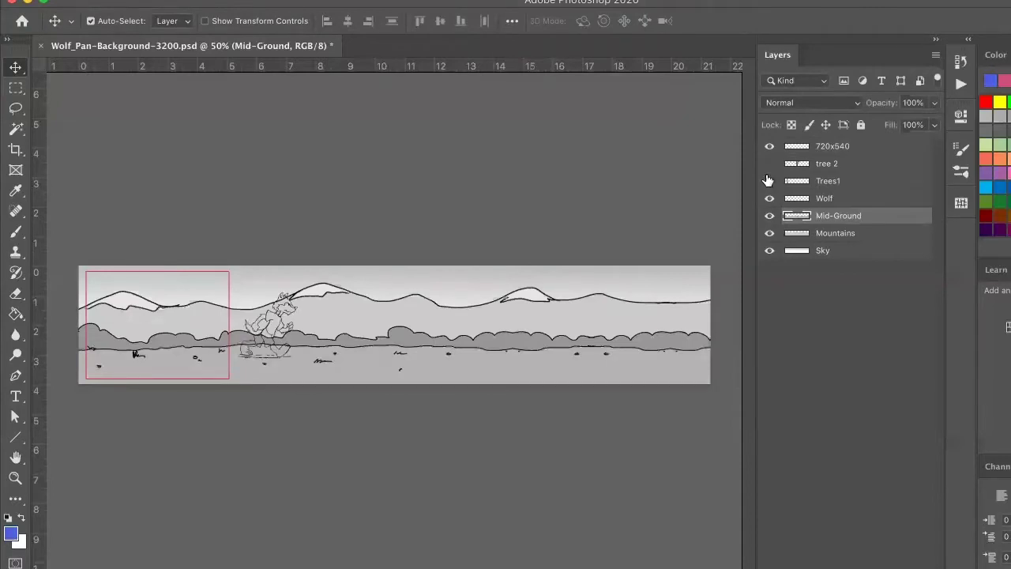
pyautogui.click(770, 181)
pyautogui.click(769, 164)
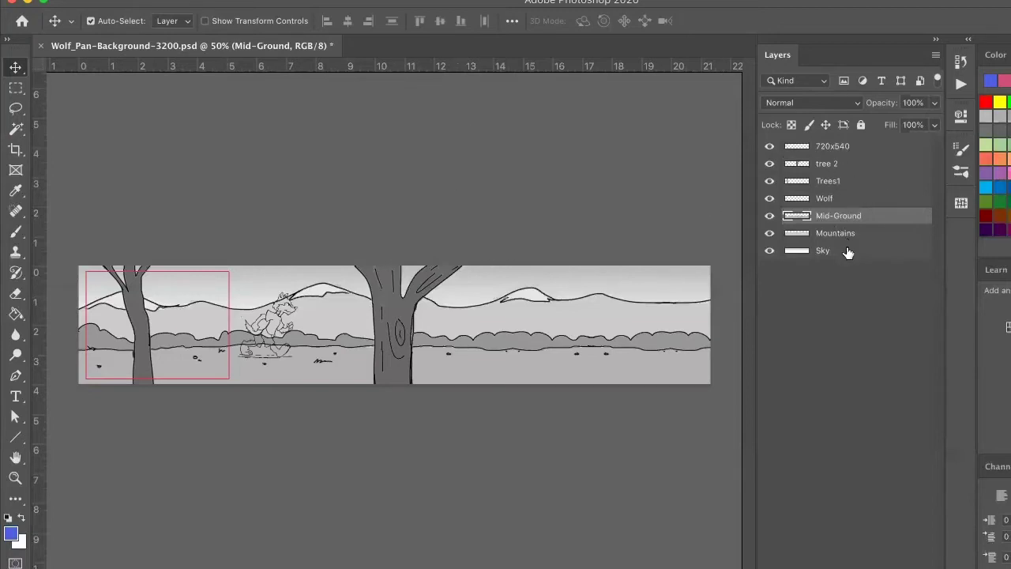
# - Check the Wolf layer's visibility, and move the wolf into the red frame behind the first tree
pyautogui.click(768, 200)
pyautogui.click(768, 200)
pyautogui.click(866, 201)
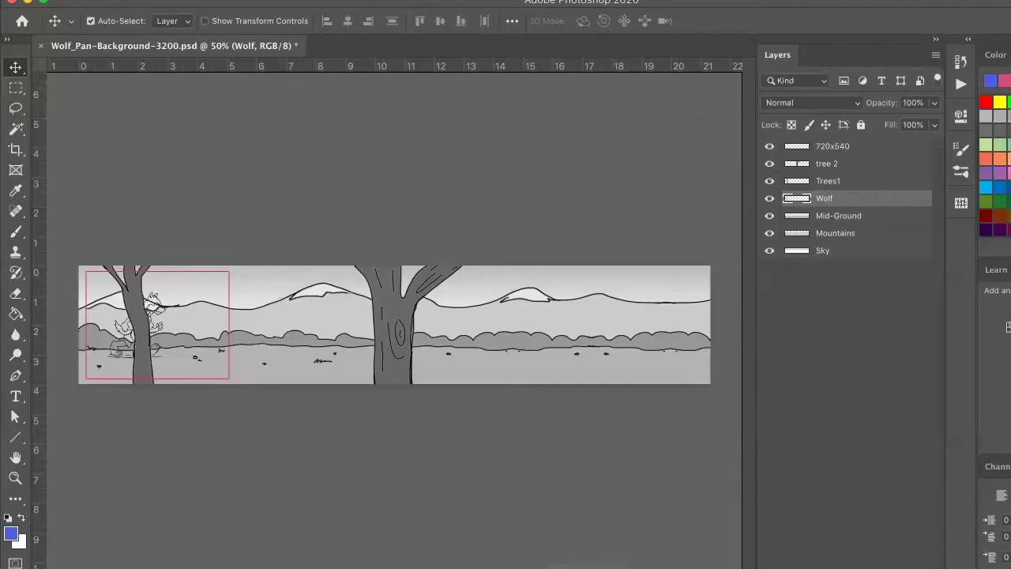
# - Switch to After Effects and start a new project, discarding changes to IsaiahWalkCycle_PrestonBlair_2020_T1.aep
pyautogui.click(653, 558)
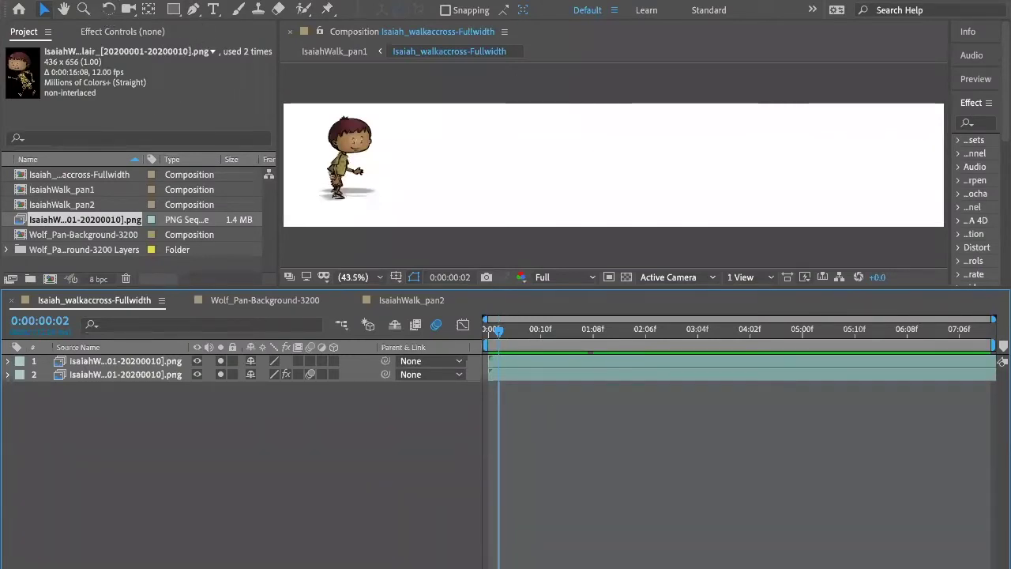
pyautogui.click(135, 1)
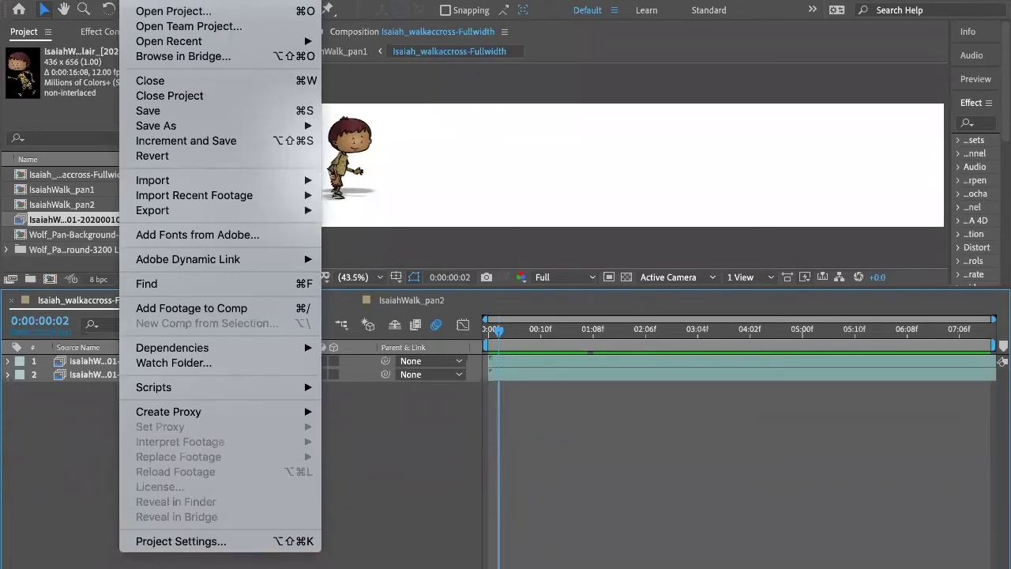
pyautogui.moveTo(139, 2)
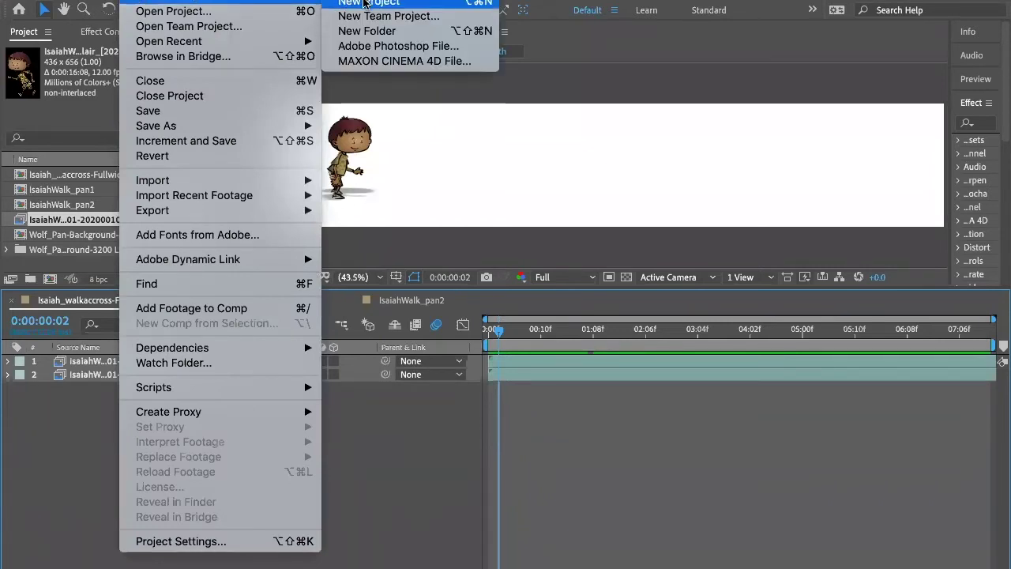
pyautogui.click(363, 3)
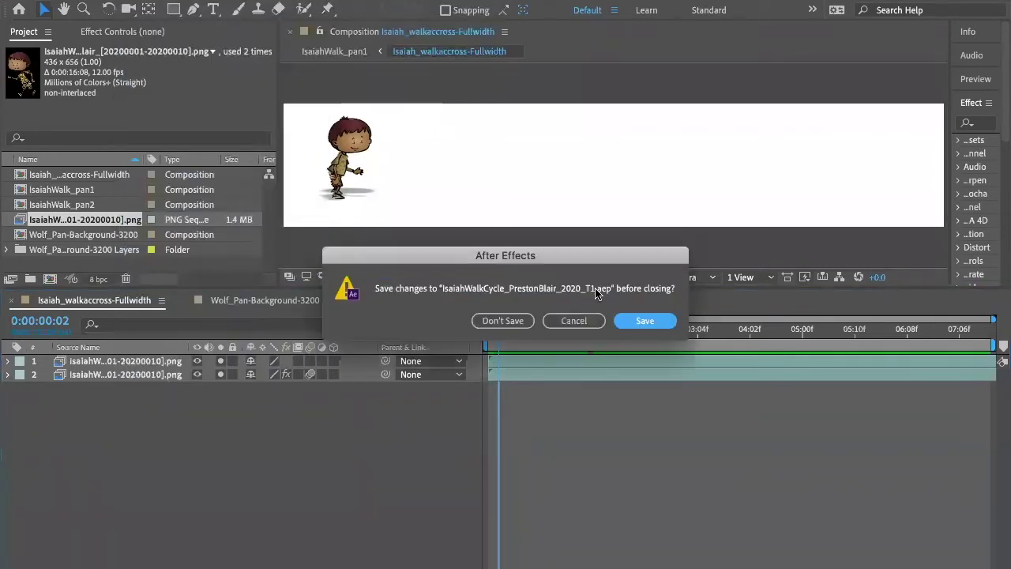
pyautogui.click(510, 324)
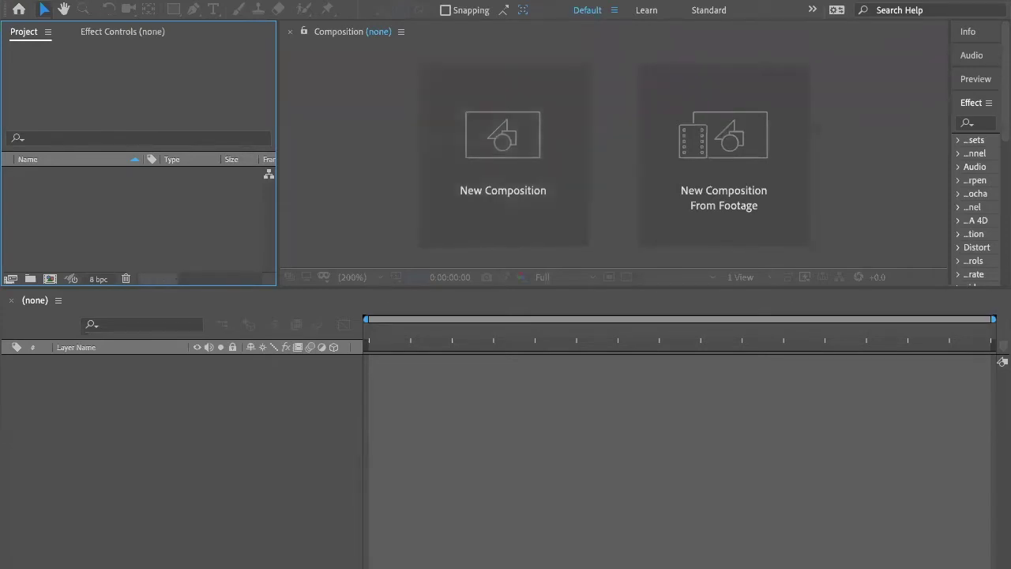
# - Switch to Photoshop, close Wolf_Pan-Background-3200.psd without saving, and minimize the Photoshop window
pyautogui.moveTo(395, 553)
pyautogui.click(757, 545)
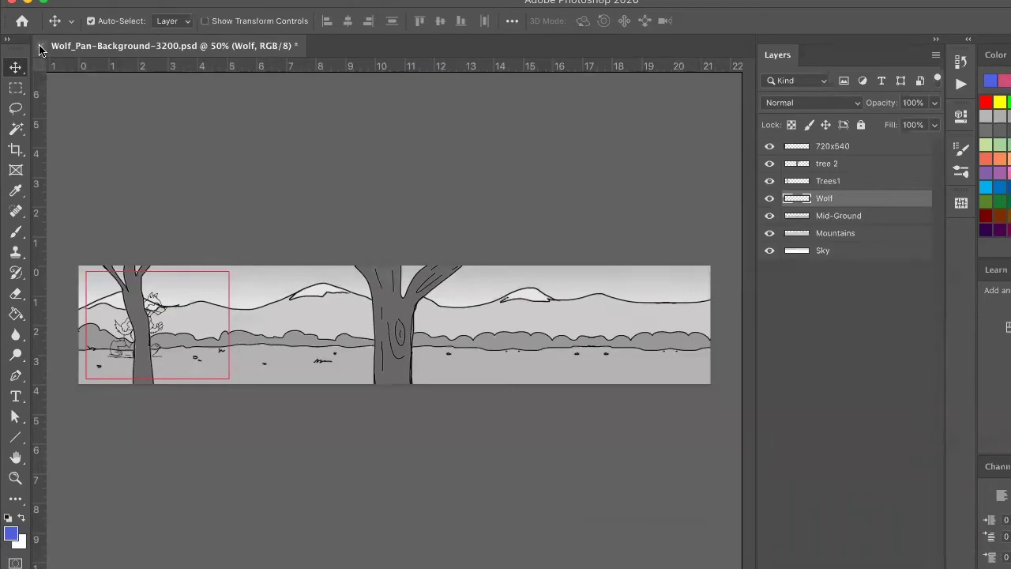
pyautogui.click(40, 45)
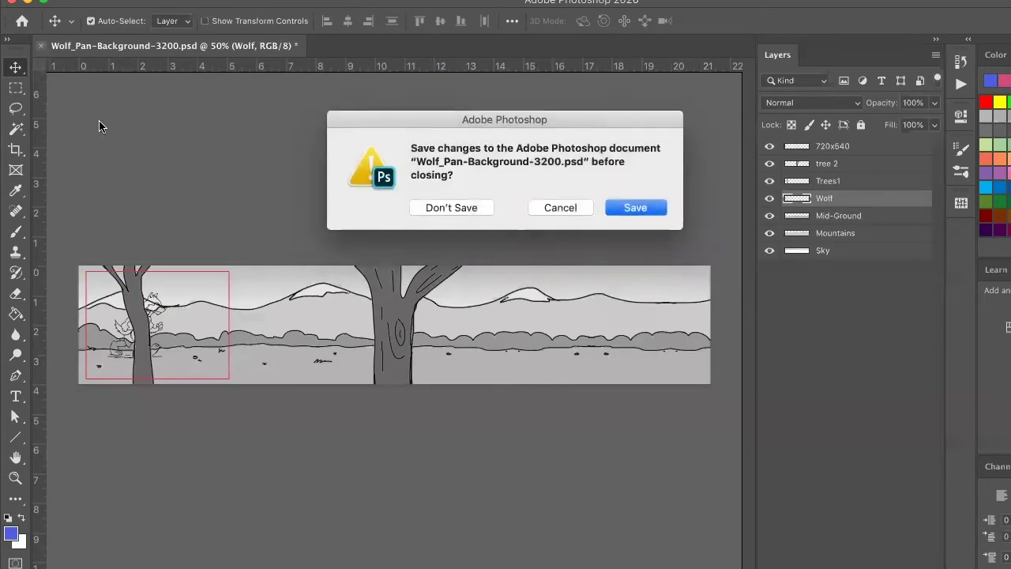
pyautogui.click(450, 202)
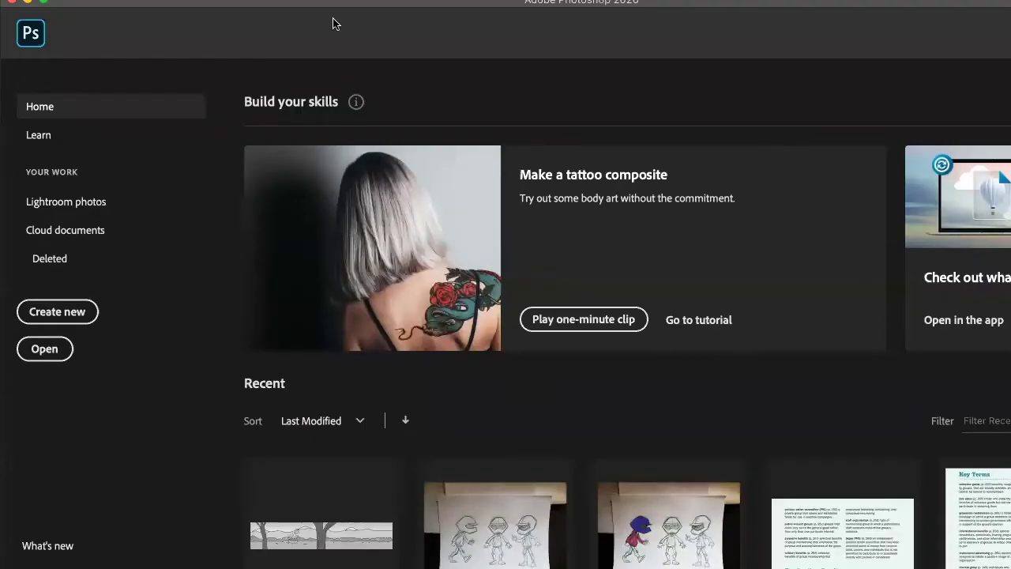
pyautogui.click(28, 3)
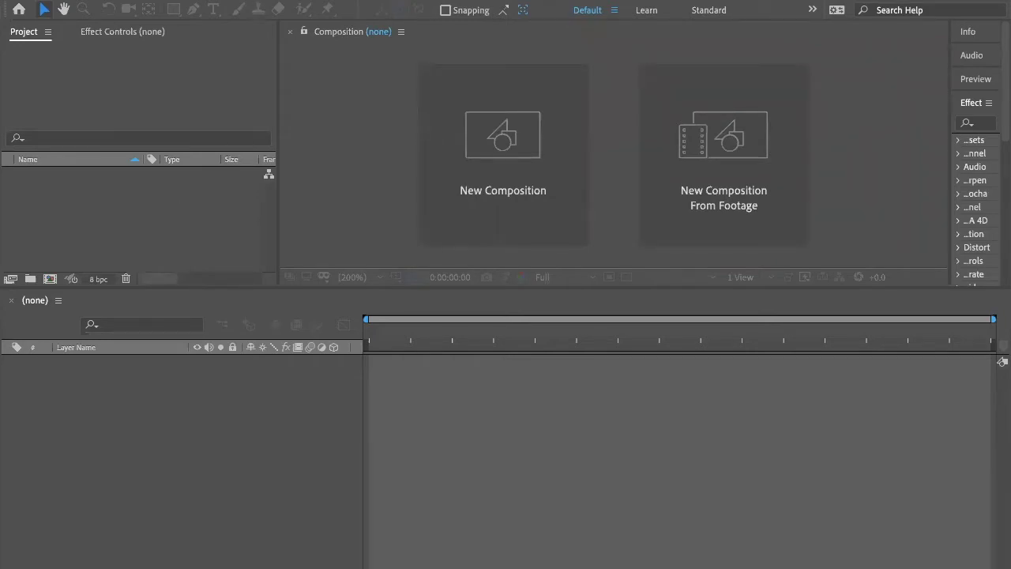
# - Quit After Effects, relaunch it, and dismiss the disk cache warning
pyautogui.hotkey('ctrl', '0')
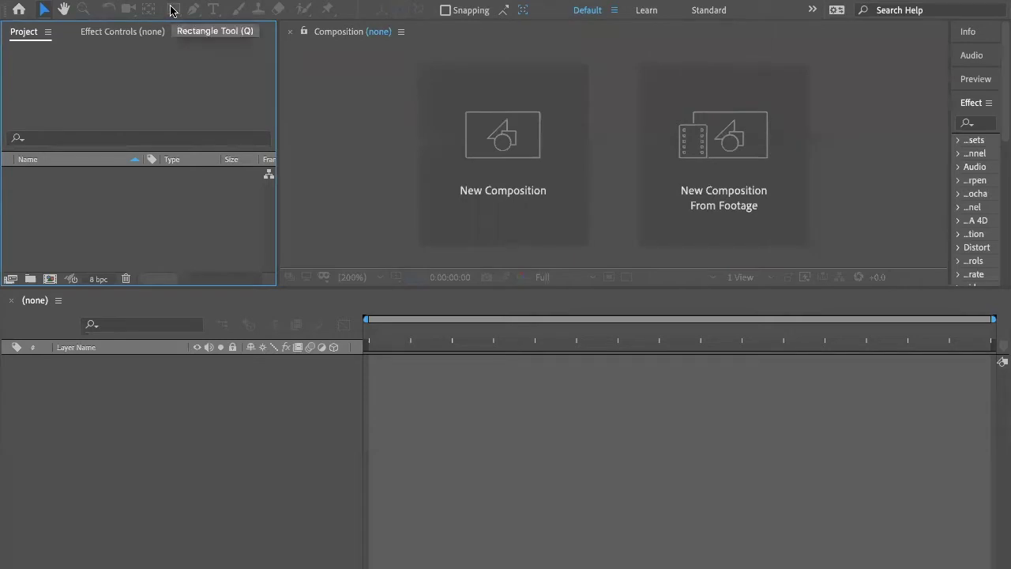
pyautogui.click(71, 0)
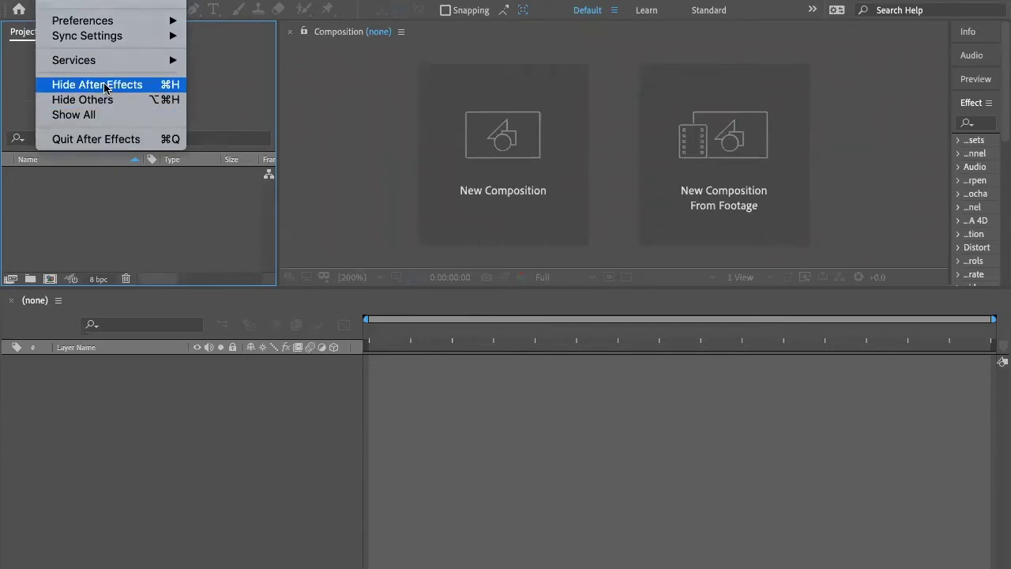
pyautogui.click(90, 140)
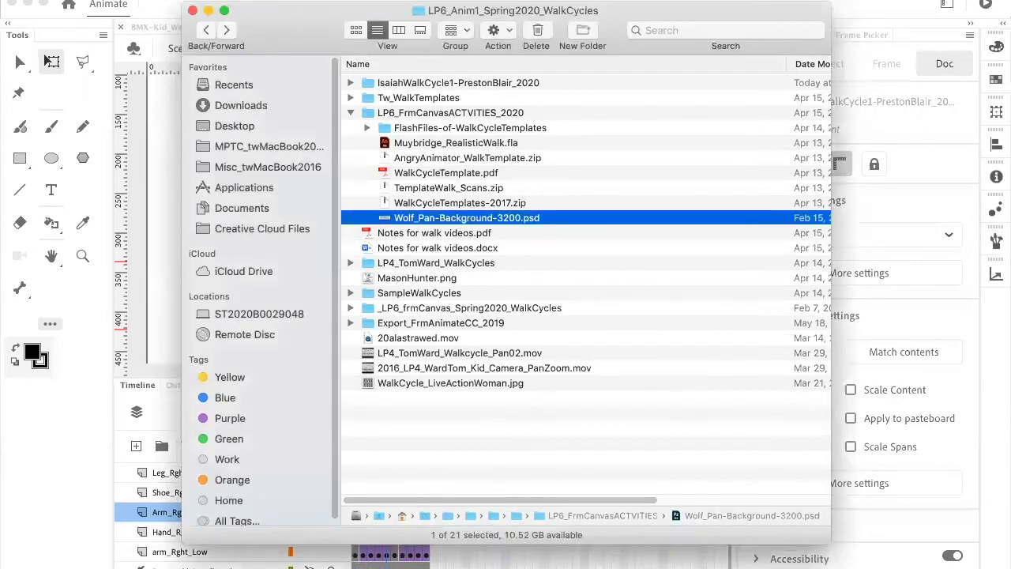
pyautogui.click(142, 563)
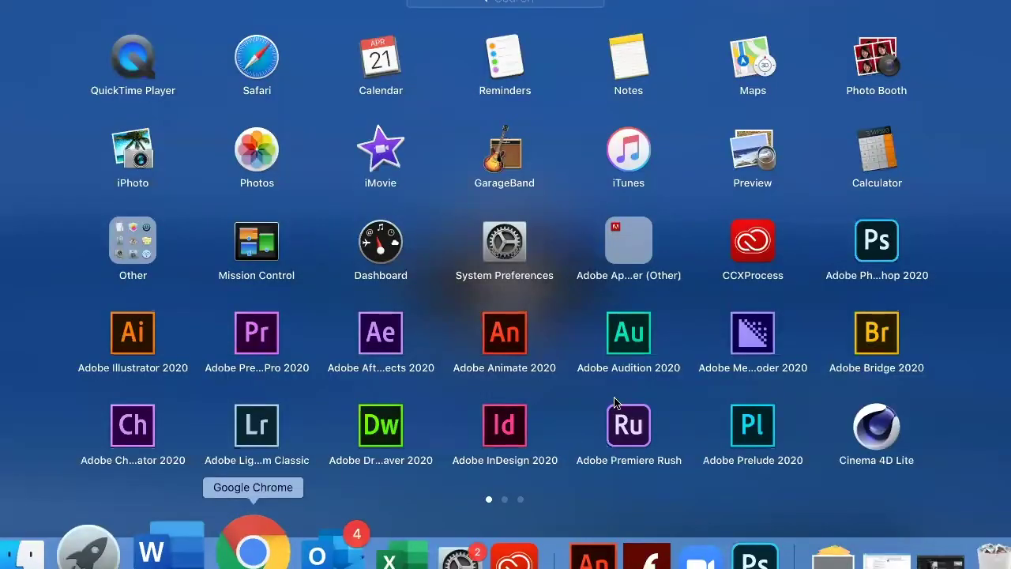
pyautogui.click(437, 340)
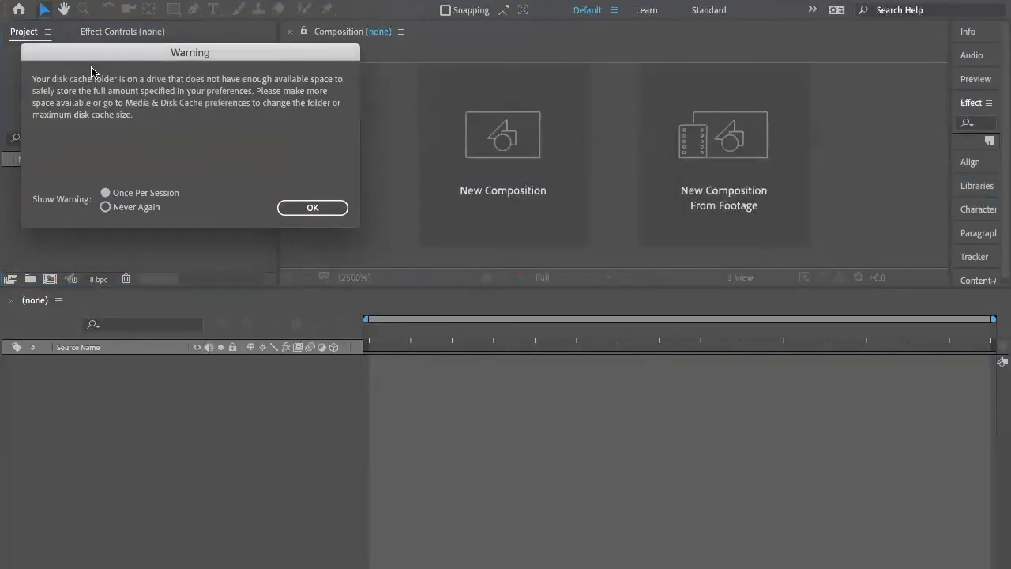
pyautogui.click(313, 208)
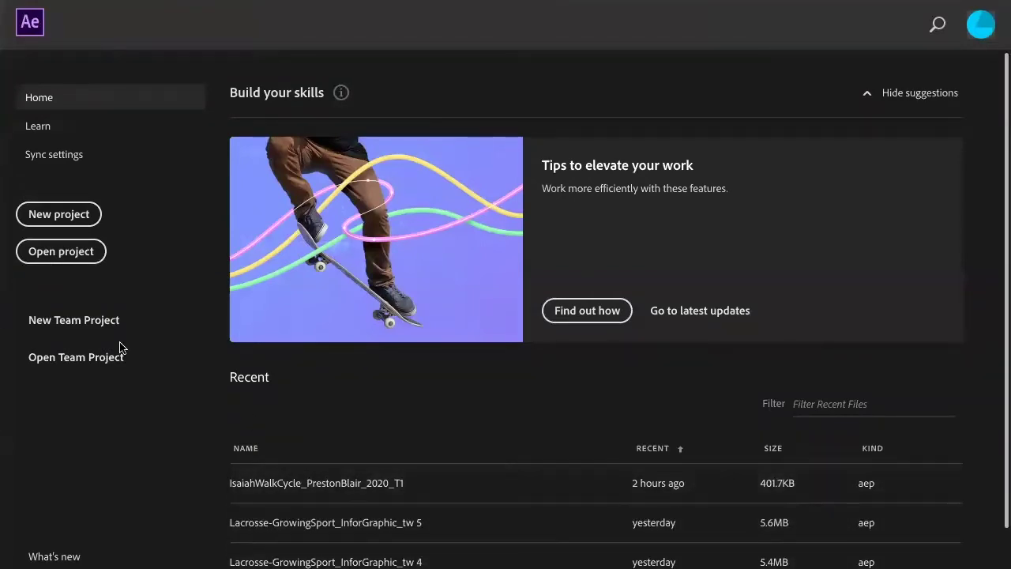
# - Create a new project and start a file import
pyautogui.click(79, 253)
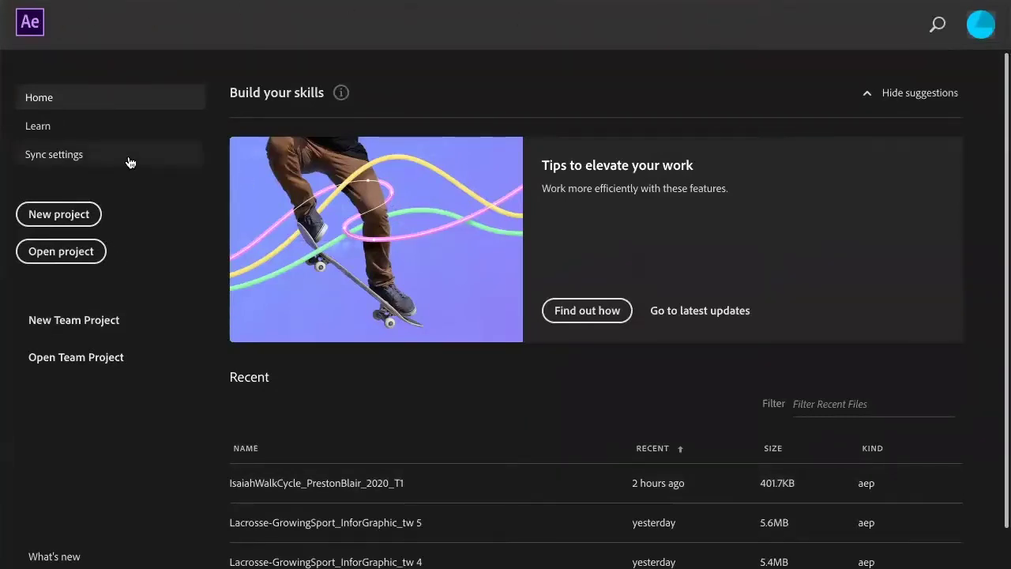
pyautogui.click(57, 216)
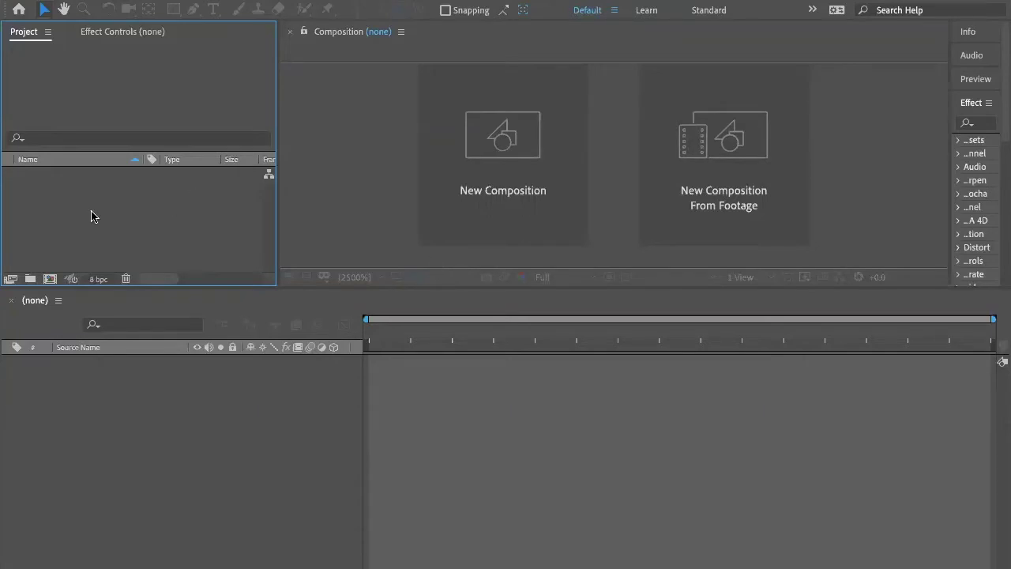
pyautogui.click(135, 0)
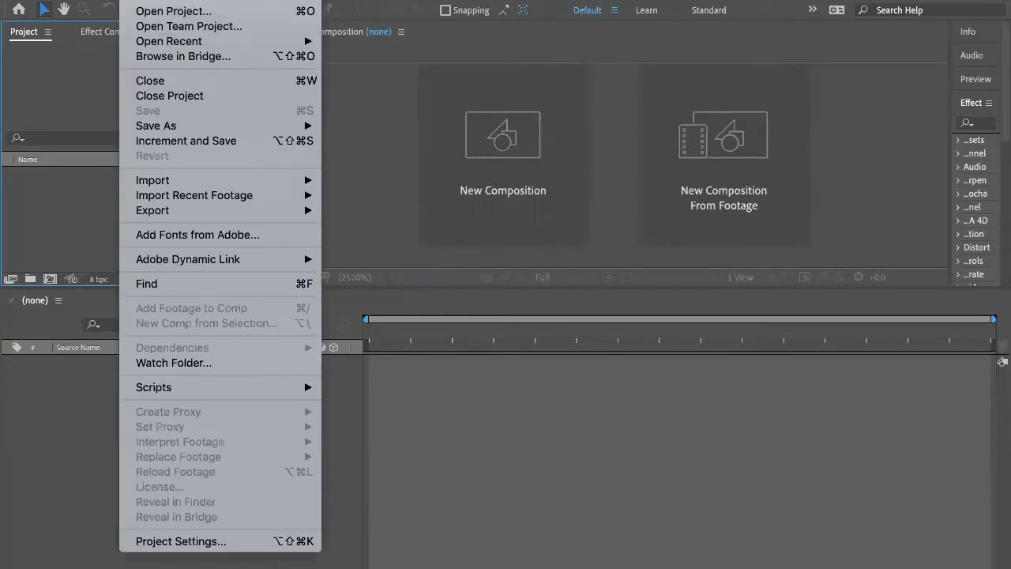
pyautogui.moveTo(142, 181)
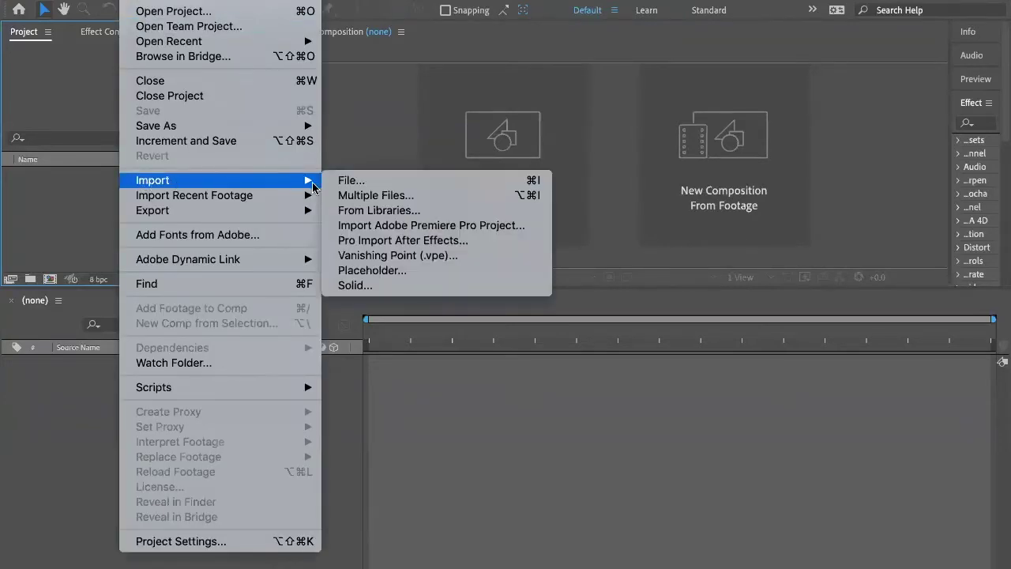
pyautogui.click(355, 183)
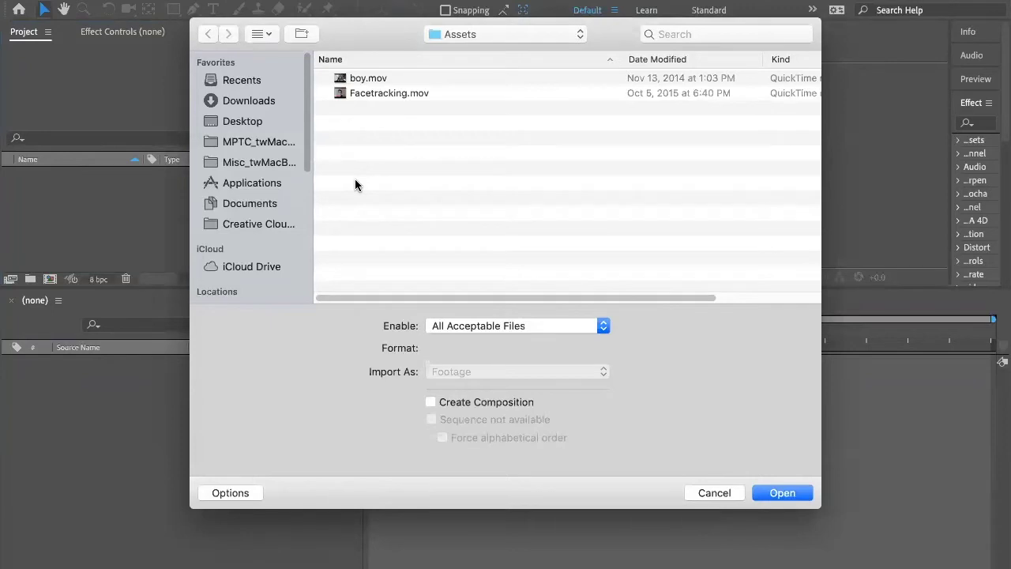
# - Browse from the MPTC_twMacBook2016 folder through 2020_1Spring to LP6_FrmCanvasACTVITIES_2020 inside the LP6_Anim1_Spring2020_WalkCycles folder
pyautogui.click(235, 142)
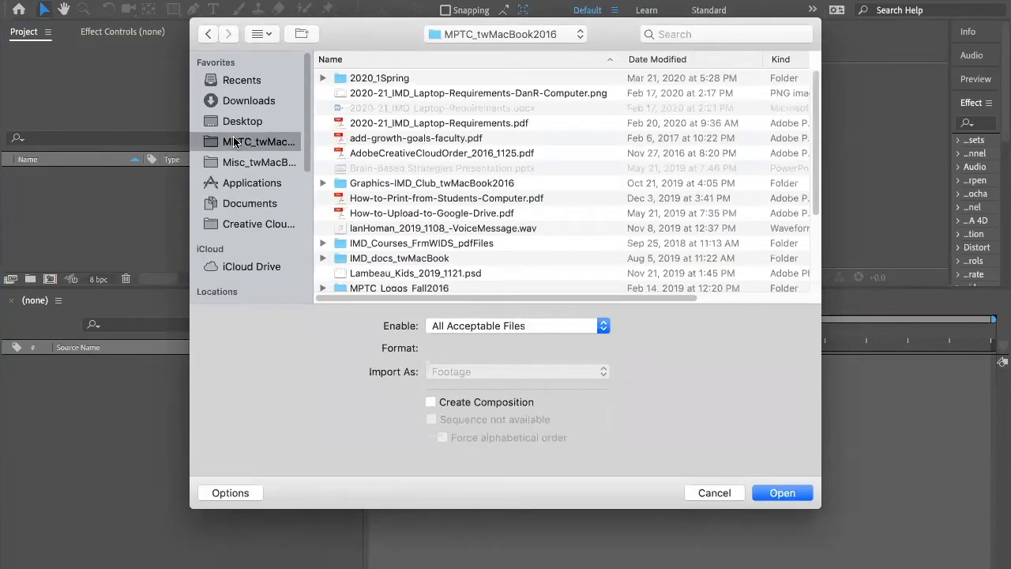
pyautogui.doubleClick(375, 78)
pyautogui.doubleClick(393, 153)
pyautogui.scroll(-1, 462, 240)
pyautogui.click(342, 266)
pyautogui.doubleClick(342, 266)
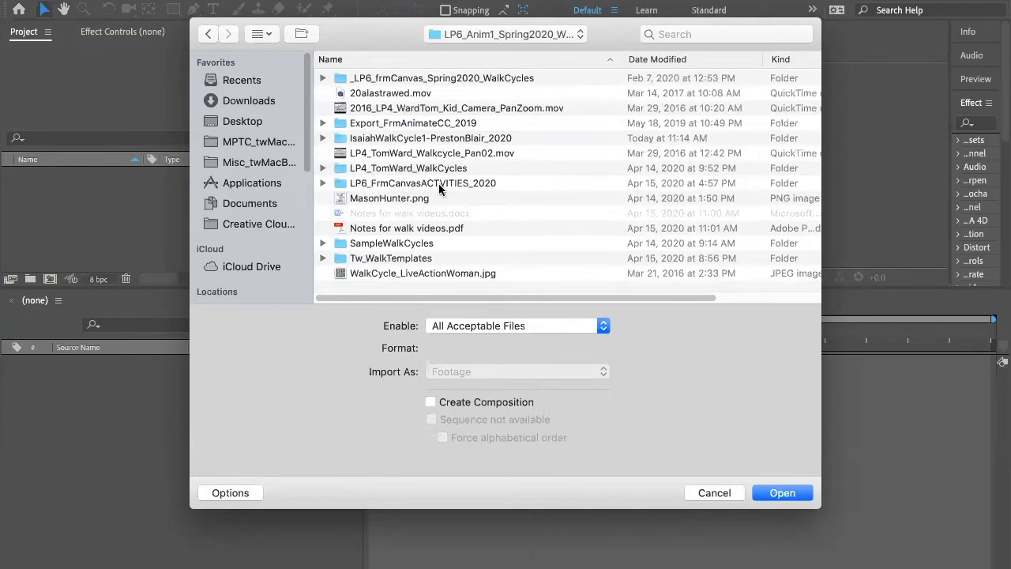
pyautogui.doubleClick(346, 183)
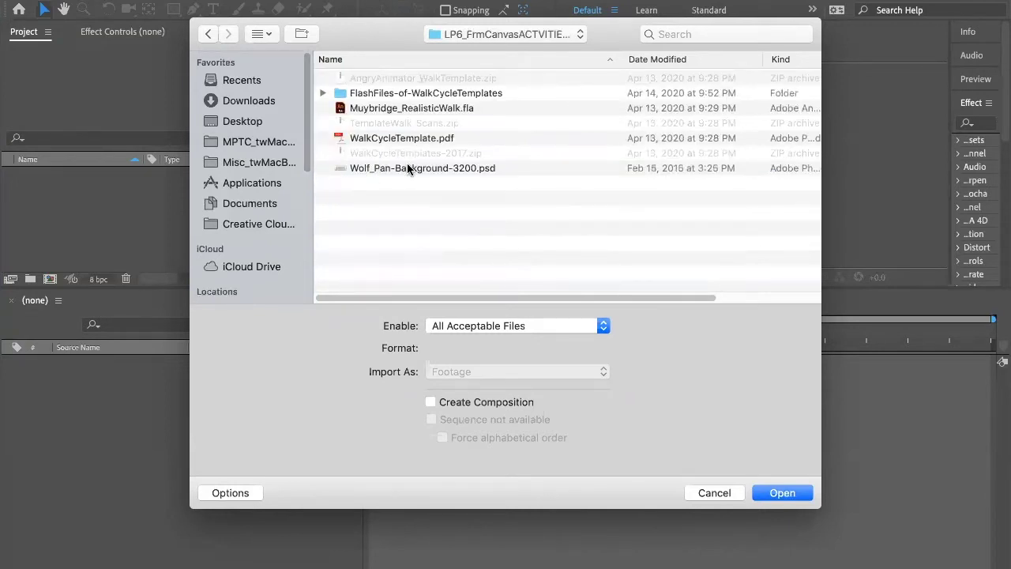
# - Import Wolf_Pan-Background-3200.psd as Composition - Retain Layer Sizes with editable layer styles
pyautogui.click(365, 168)
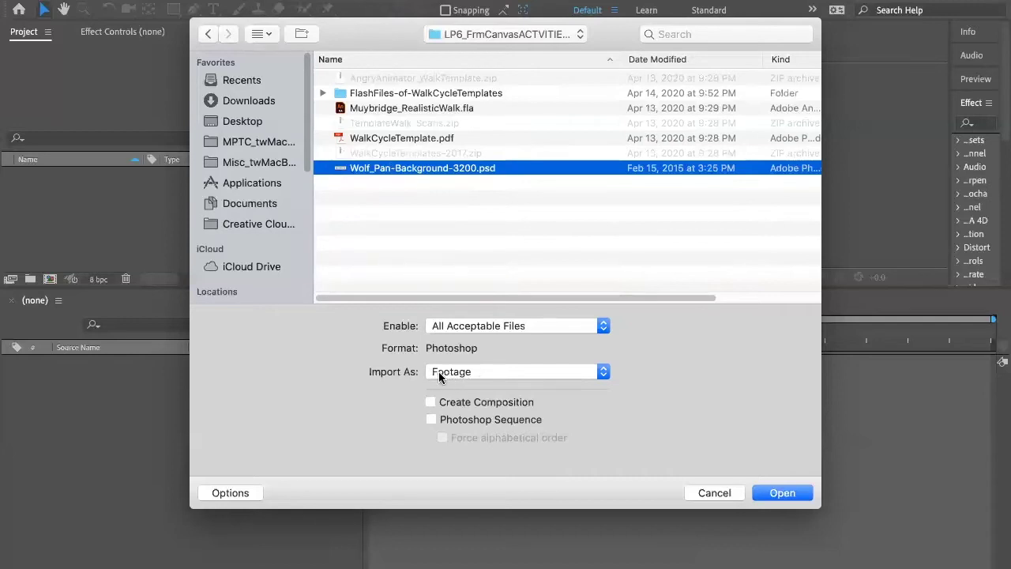
pyautogui.click(603, 371)
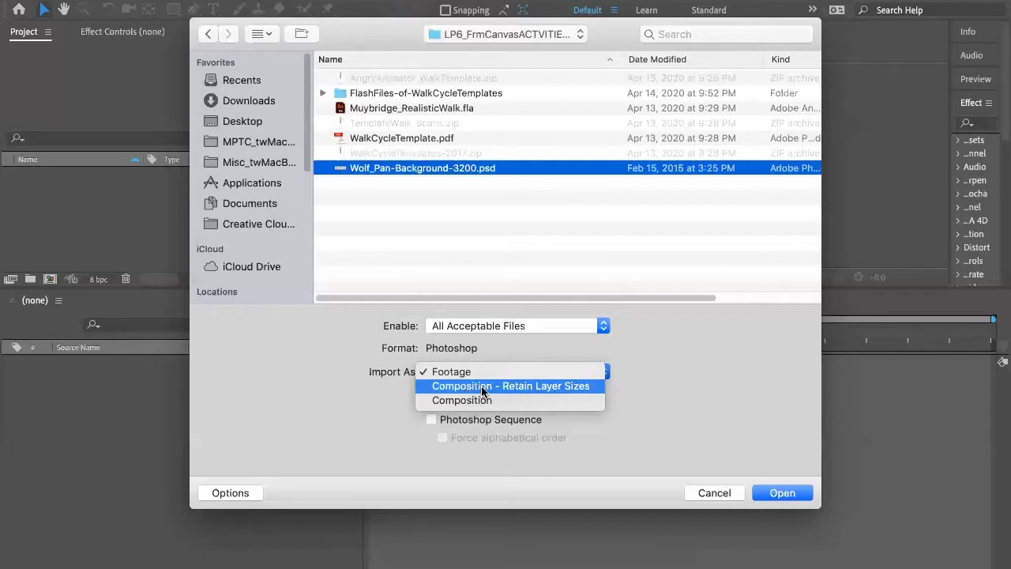
pyautogui.click(441, 386)
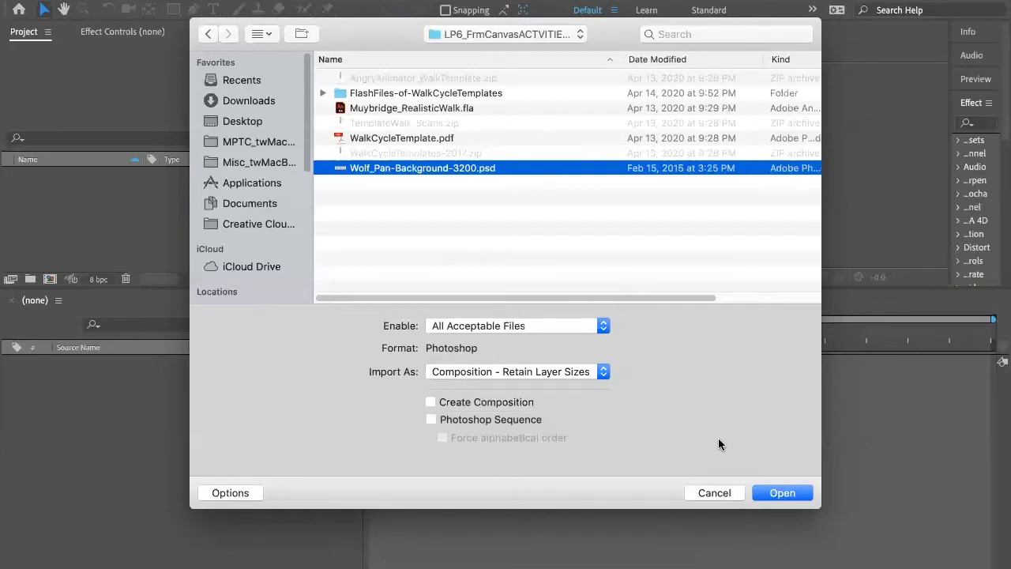
pyautogui.click(781, 493)
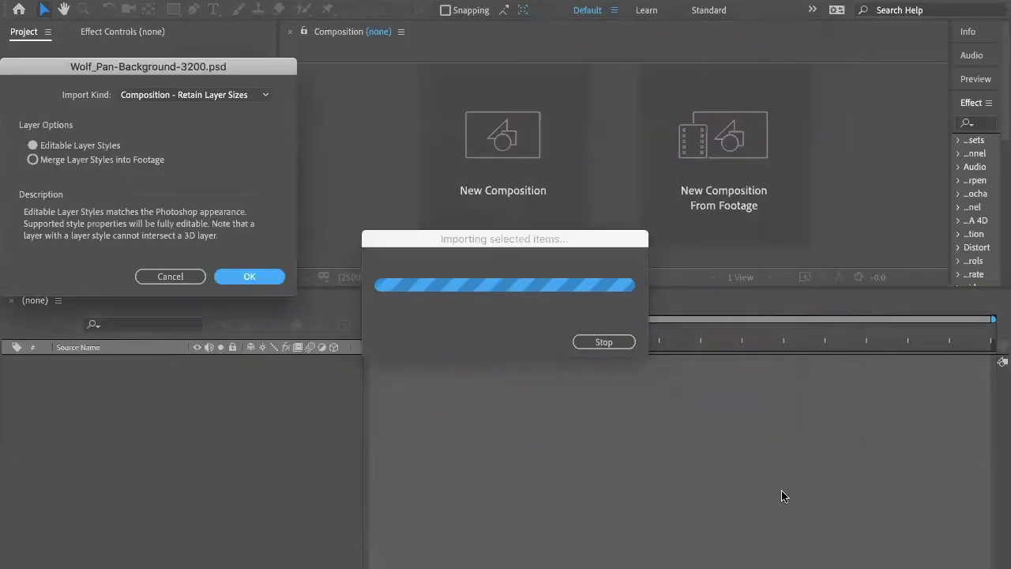
pyautogui.moveTo(263, 65); pyautogui.dragTo(632, 80)
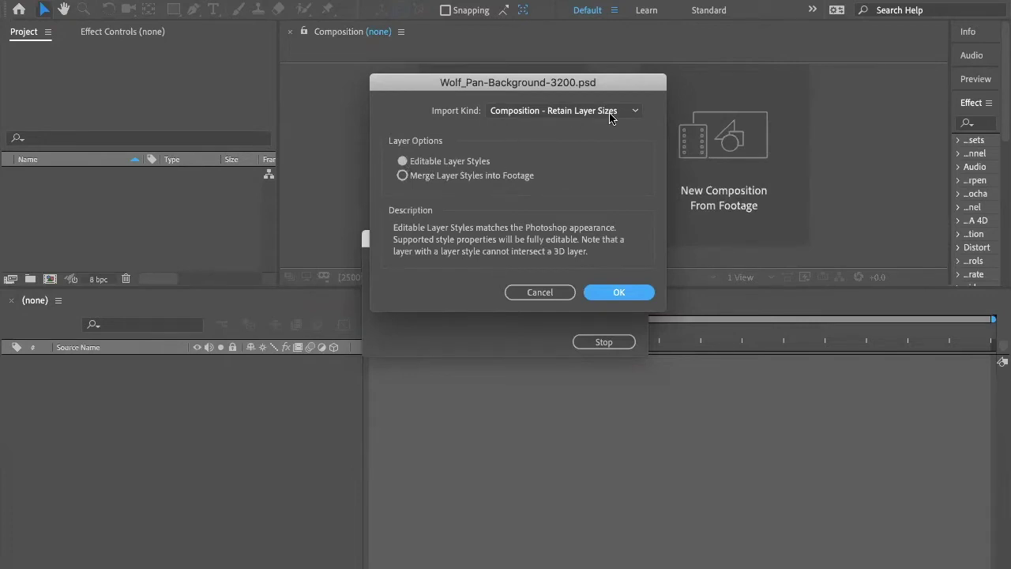
pyautogui.click(635, 110)
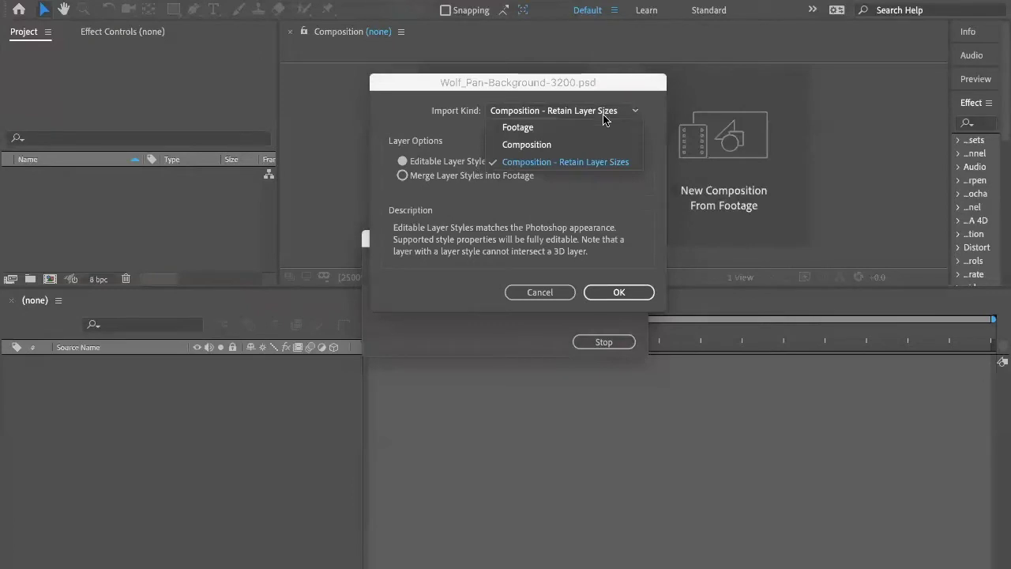
pyautogui.click(528, 164)
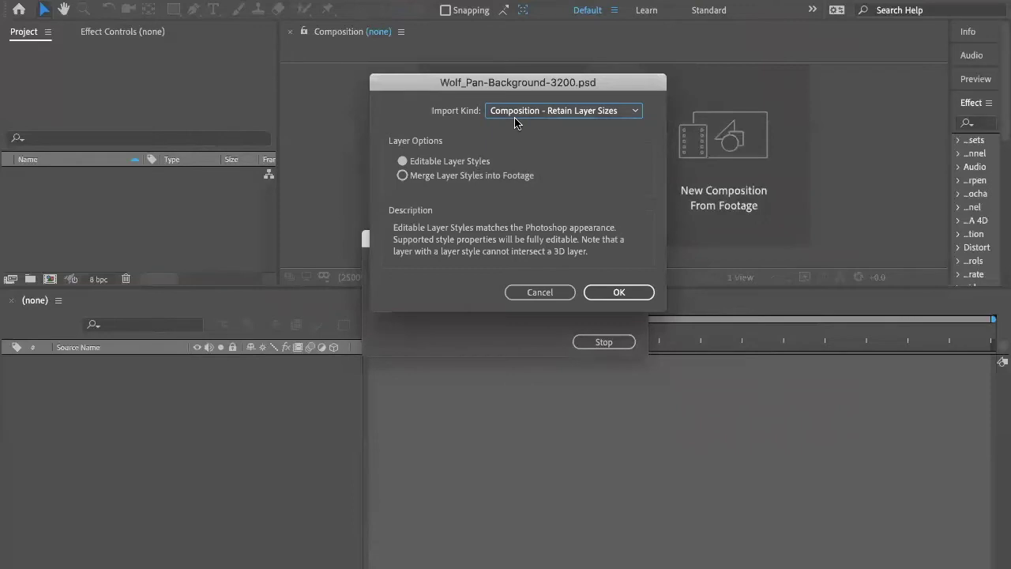
pyautogui.click(619, 292)
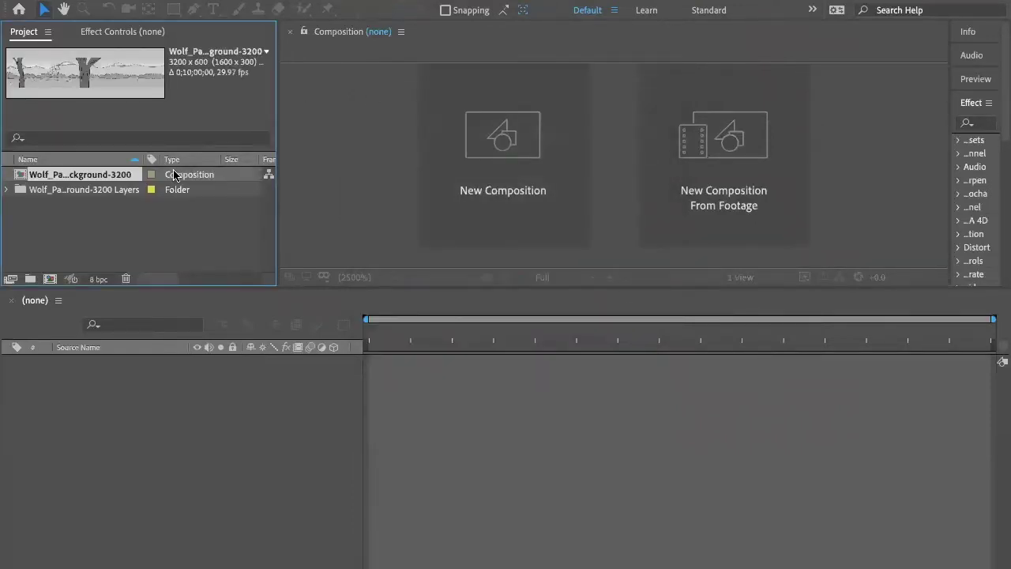
# - Check the contents of the imported layers folder, collapse it, and open the Wolf_Pan-Background-3200 composition
pyautogui.click(7, 190)
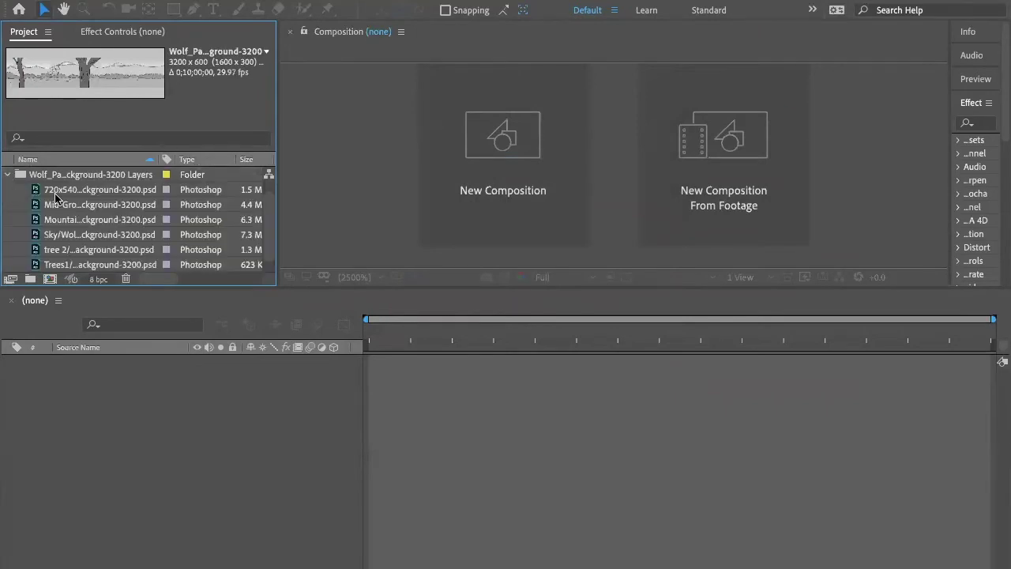
pyautogui.scroll(-1, 103, 203)
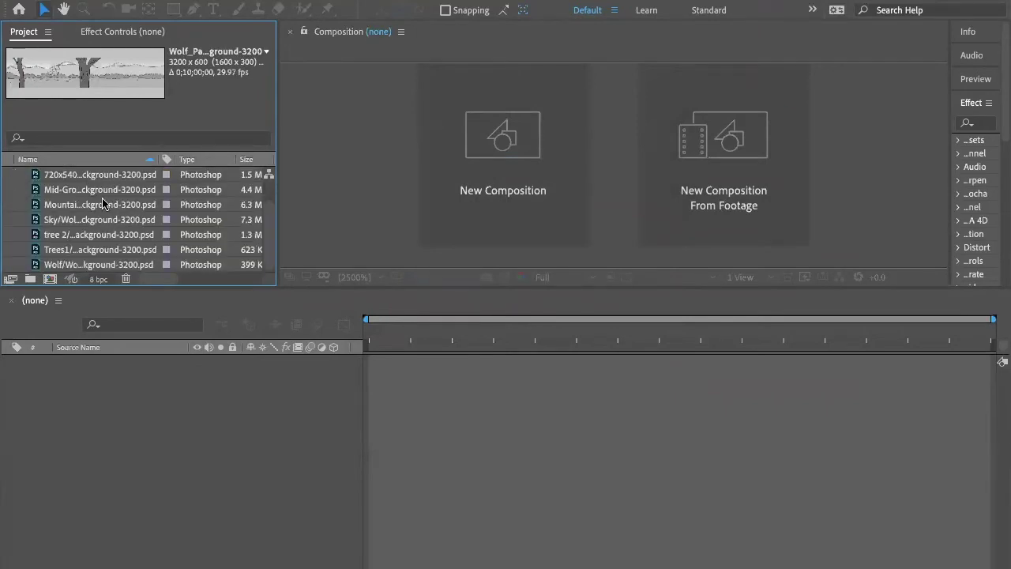
pyautogui.scroll(2, 103, 203)
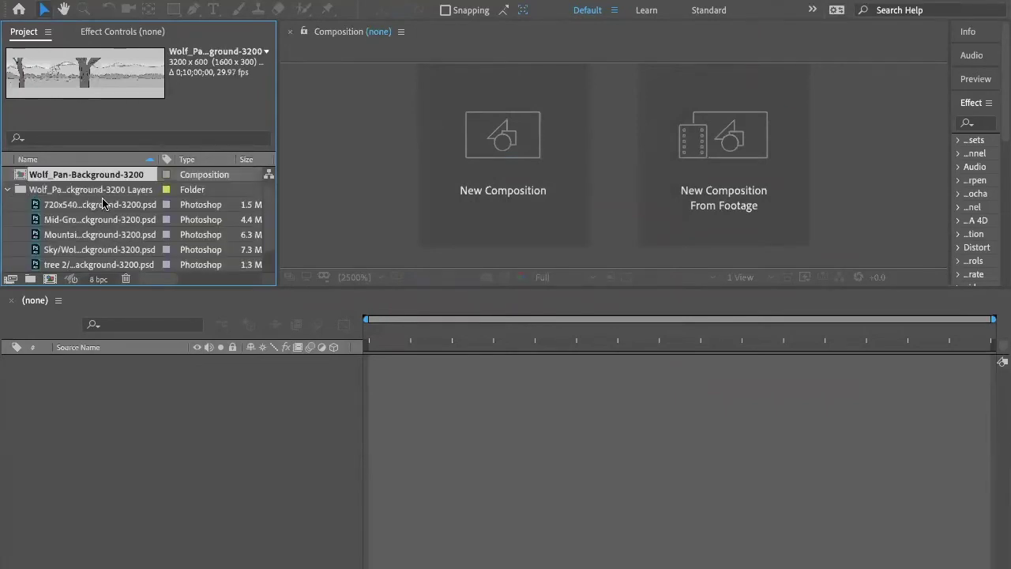
pyautogui.click(7, 190)
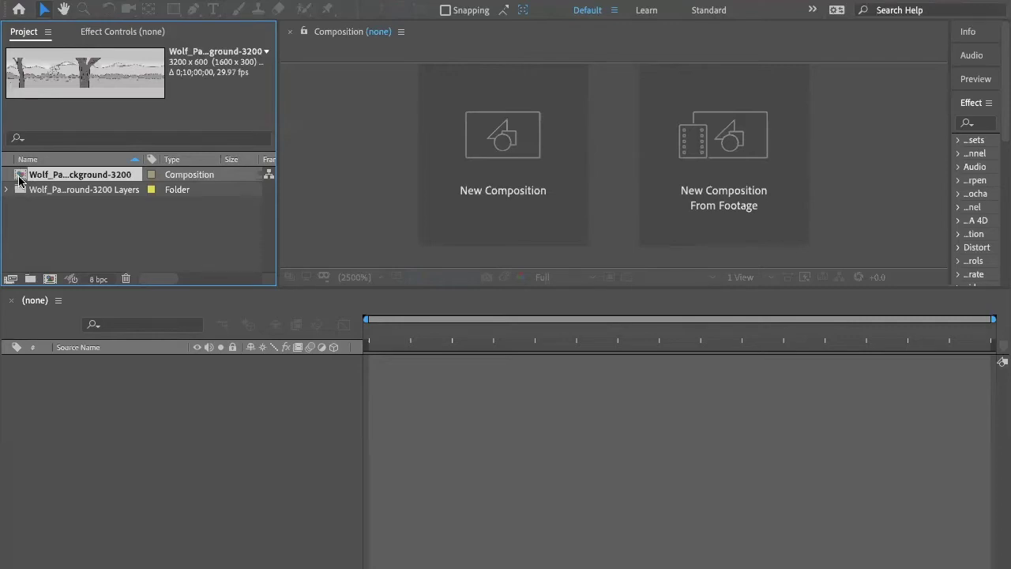
pyautogui.doubleClick(19, 180)
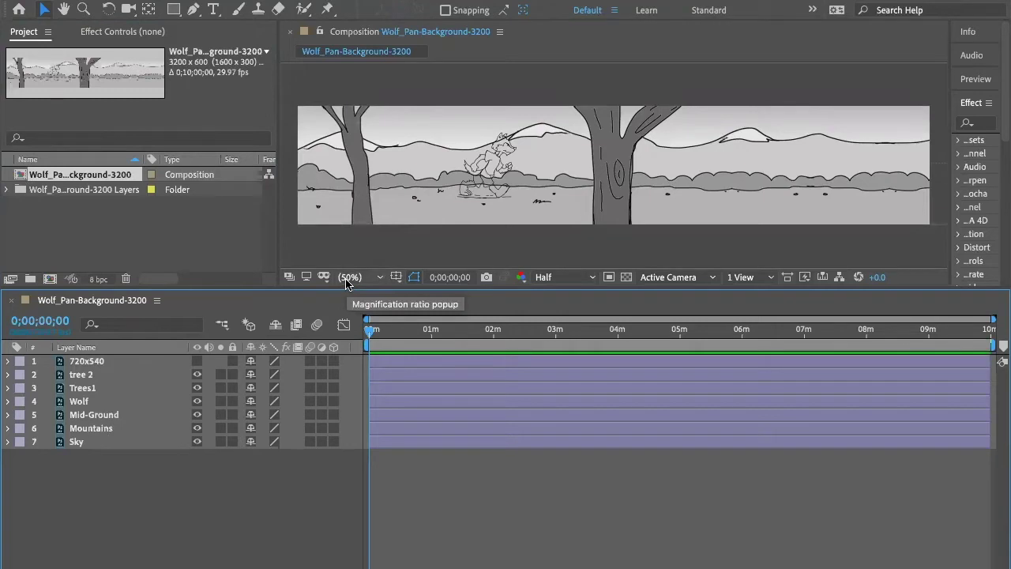
# - Solo the tree 2 layer and the Mountains layer in turn to examine each one's bounds, turning each solo off again
pyautogui.click(79, 376)
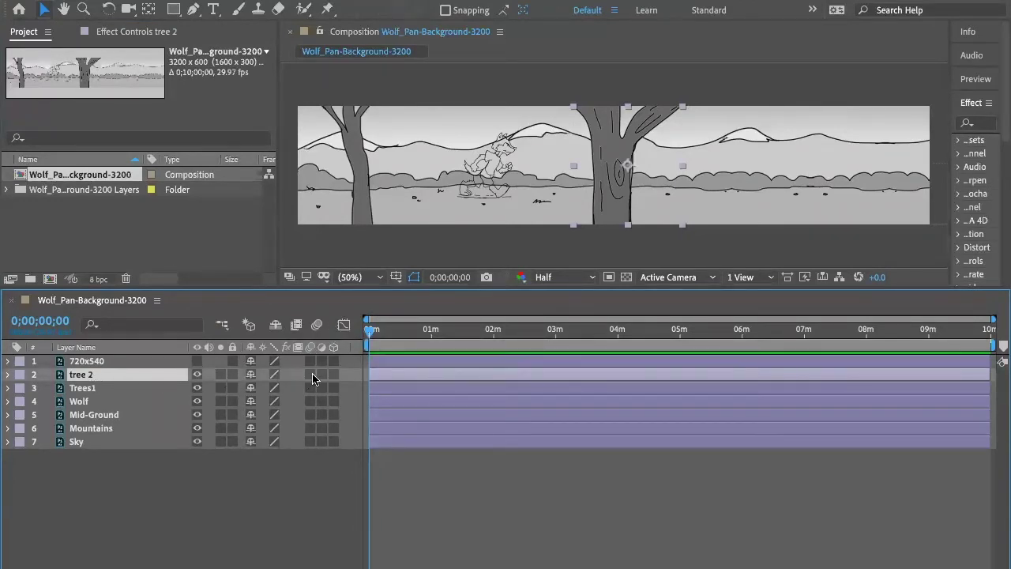
pyautogui.click(221, 375)
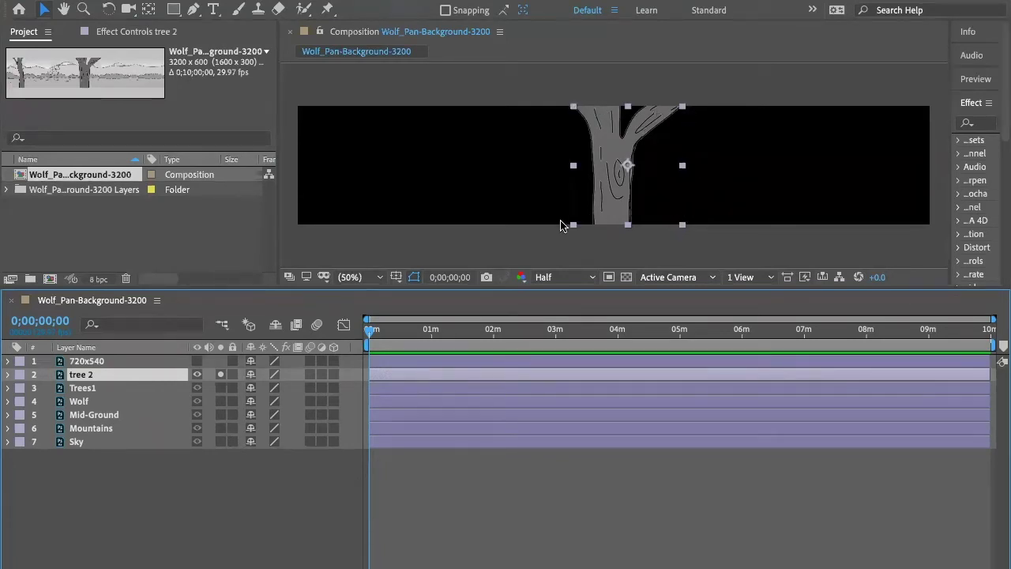
pyautogui.click(220, 374)
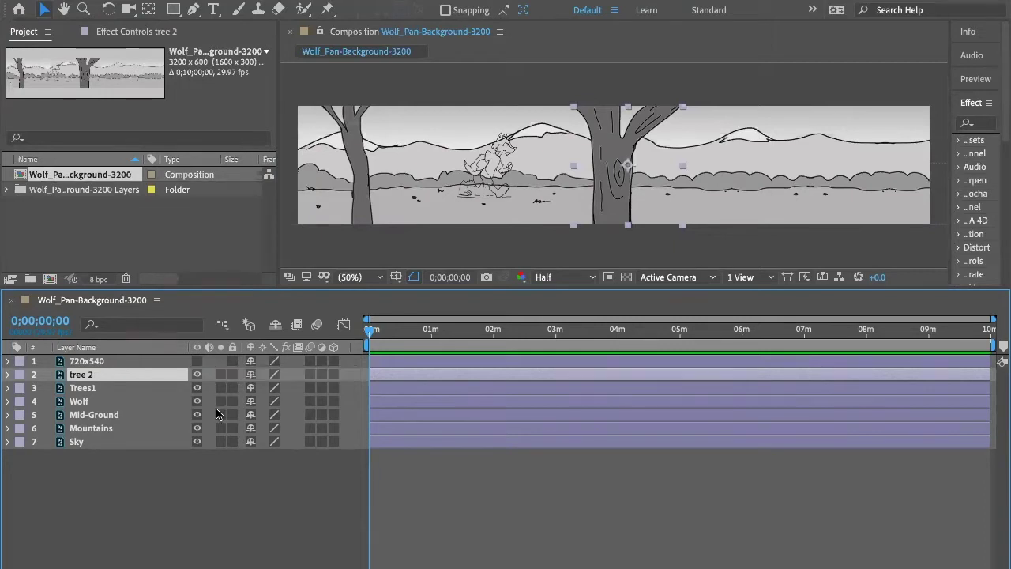
pyautogui.click(221, 429)
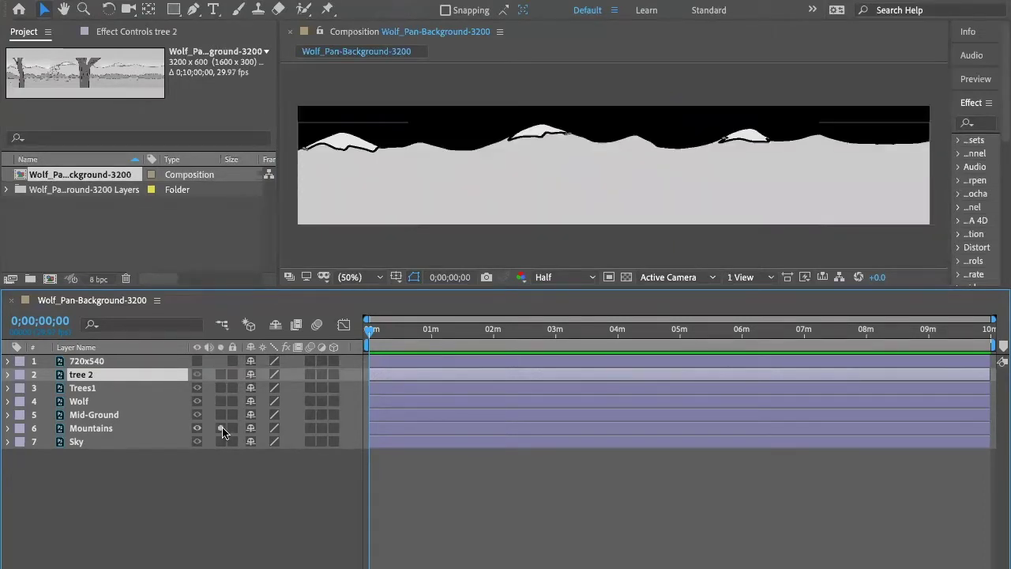
pyautogui.click(93, 432)
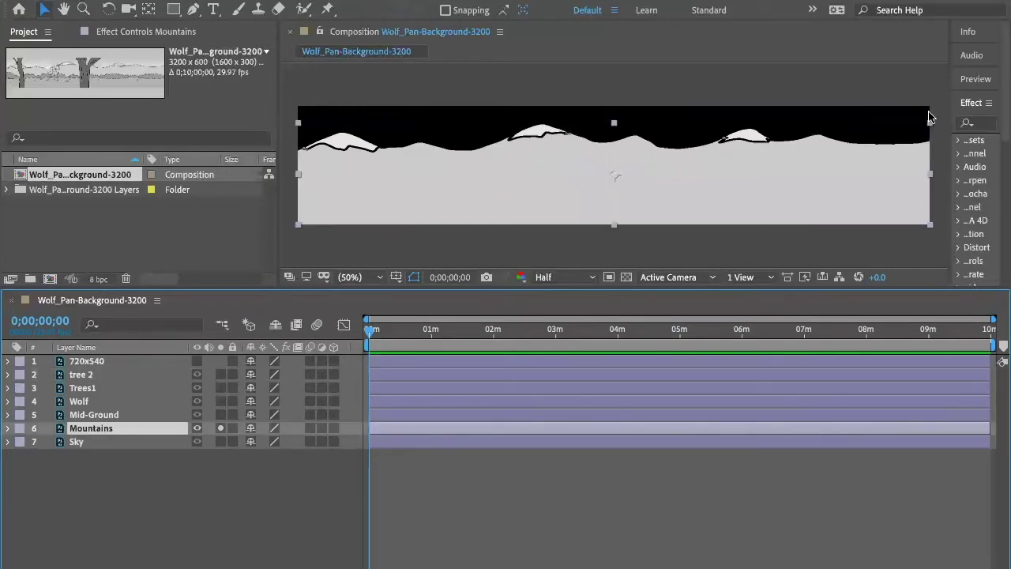
pyautogui.click(220, 428)
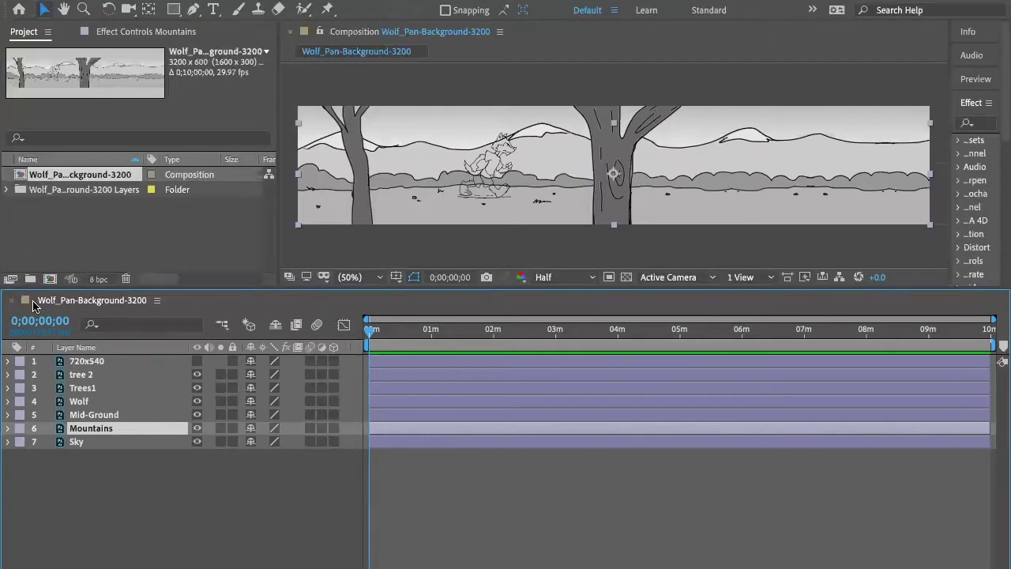
# - Start a file import and browse through LP6_Anim1_Spring2020_WalkCycles and IsaiahWalkCycle1-PrestonBlair_2020 to the IsaiahWalk_PNGs_2020-2 folder
pyautogui.click(92, 238)
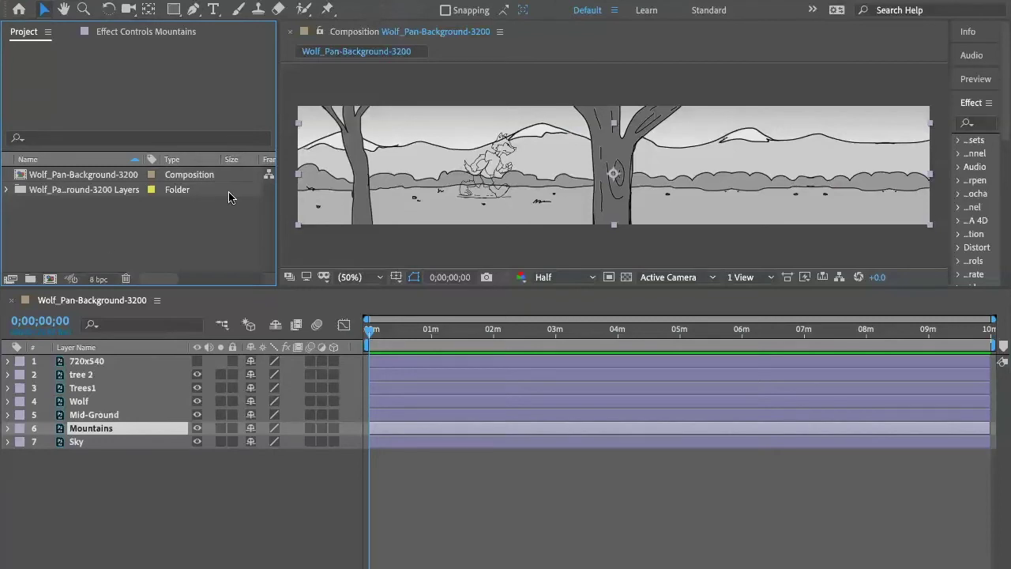
pyautogui.click(130, 0)
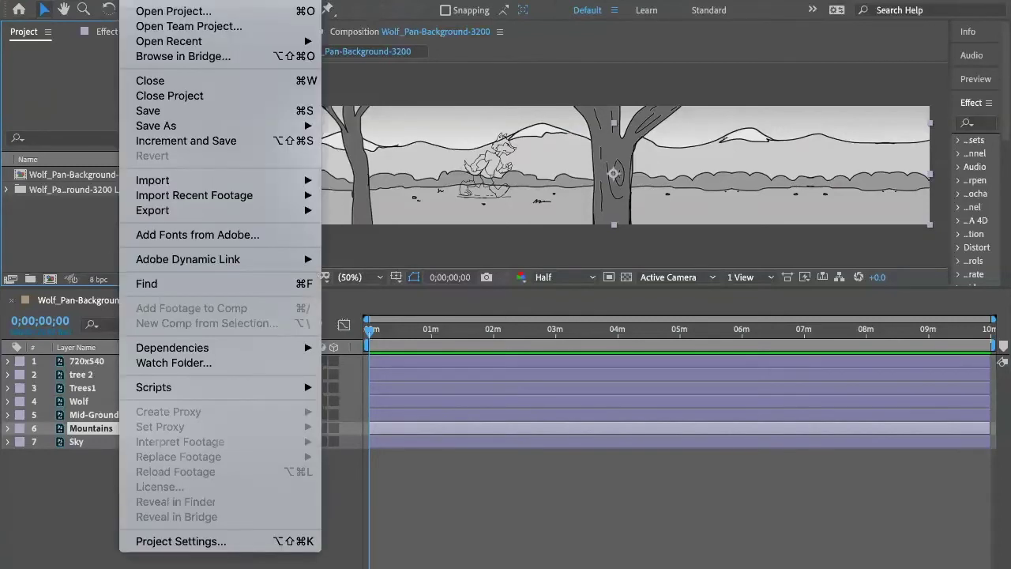
pyautogui.moveTo(146, 180)
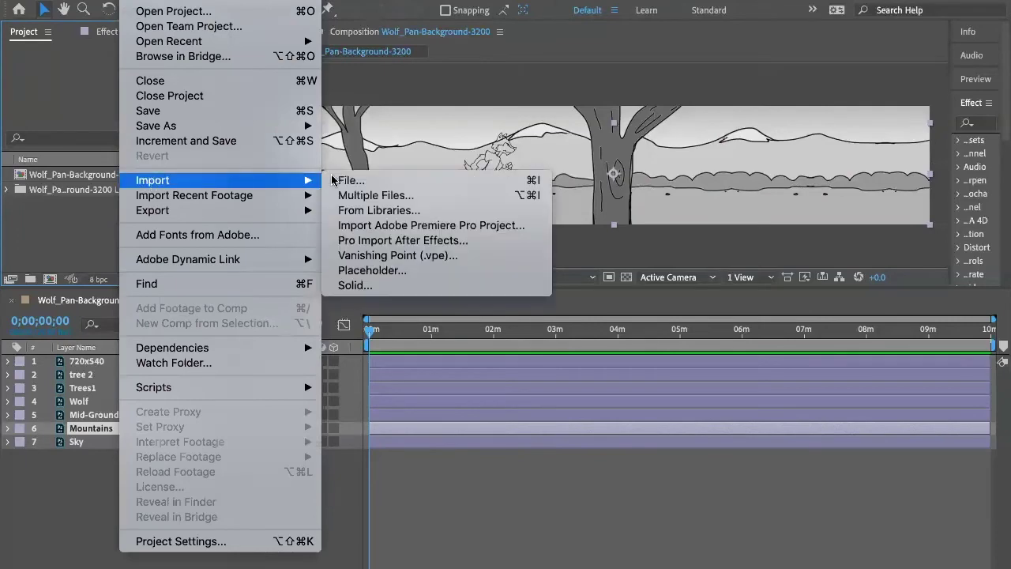
pyautogui.click(377, 184)
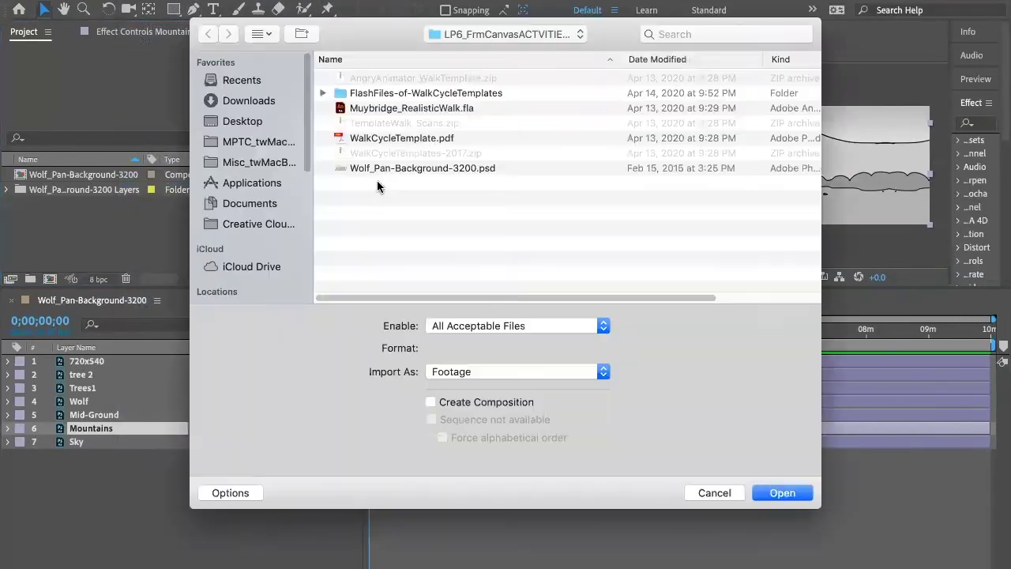
pyautogui.click(580, 33)
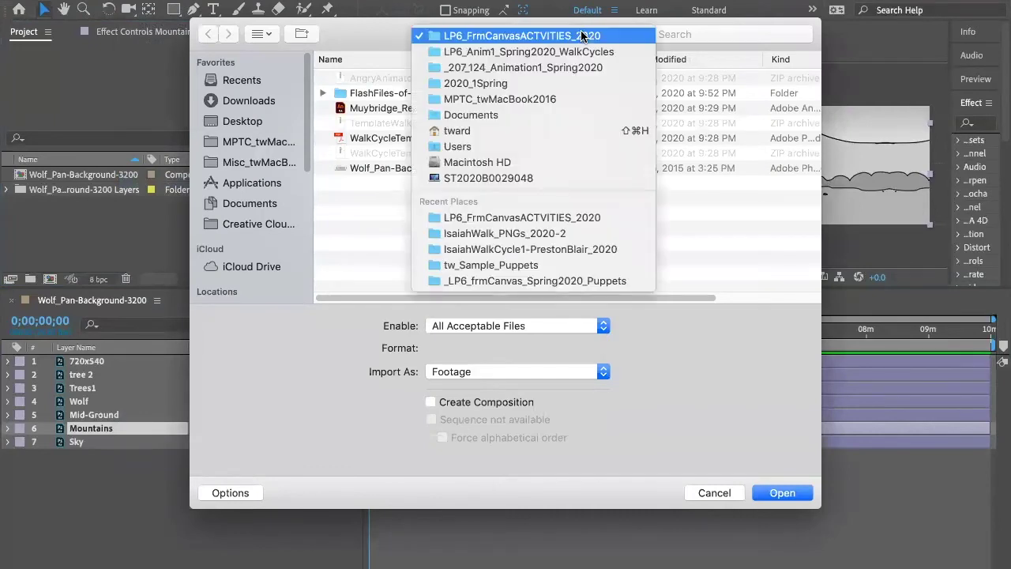
pyautogui.click(573, 52)
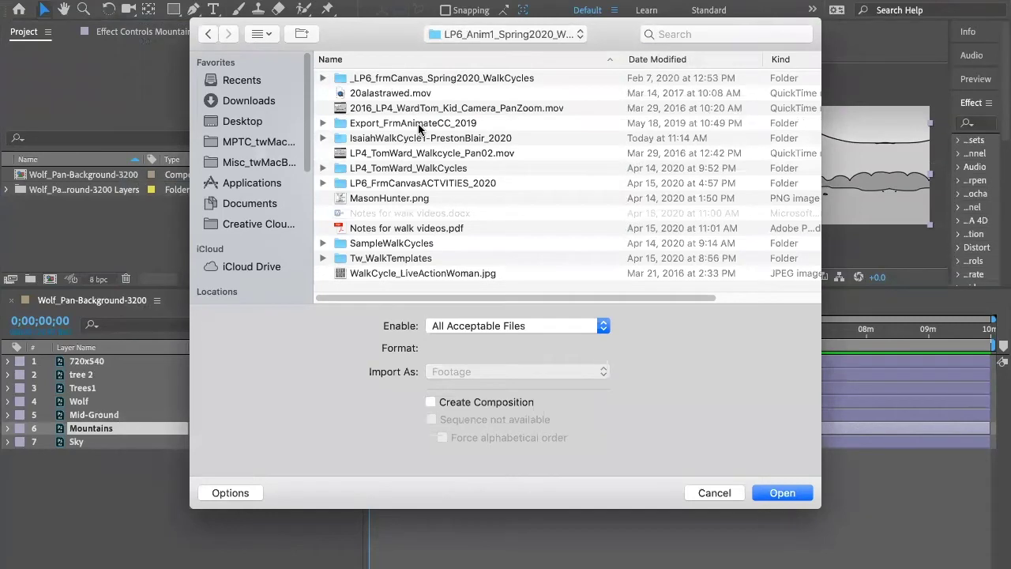
pyautogui.click(354, 139)
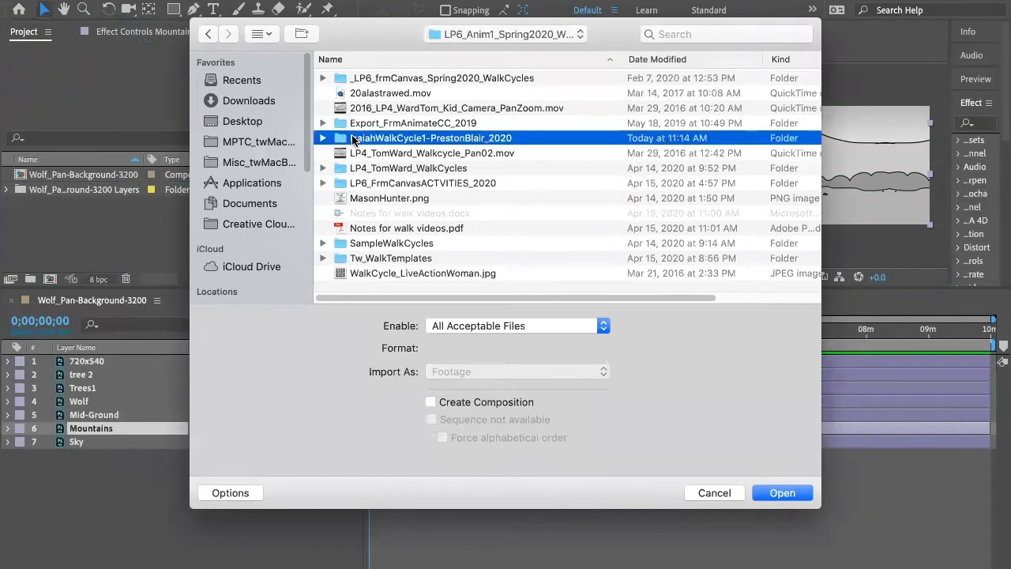
pyautogui.doubleClick(353, 139)
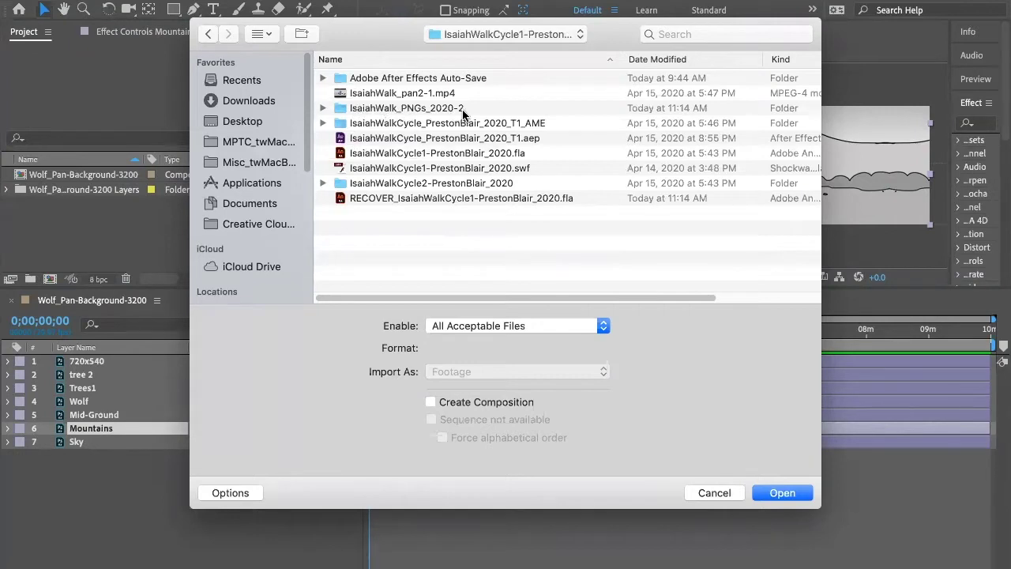
pyautogui.click(345, 113)
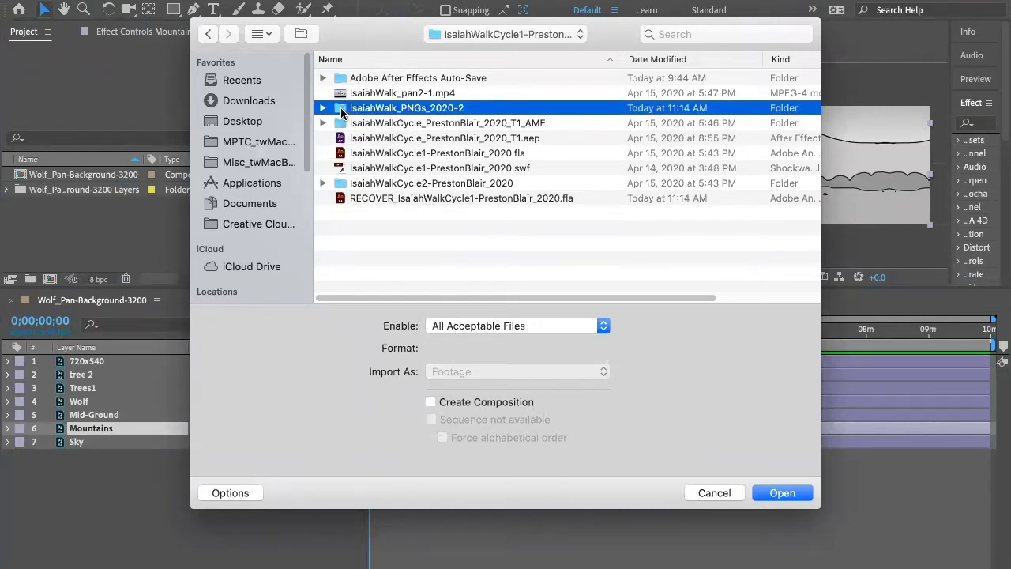
pyautogui.doubleClick(340, 108)
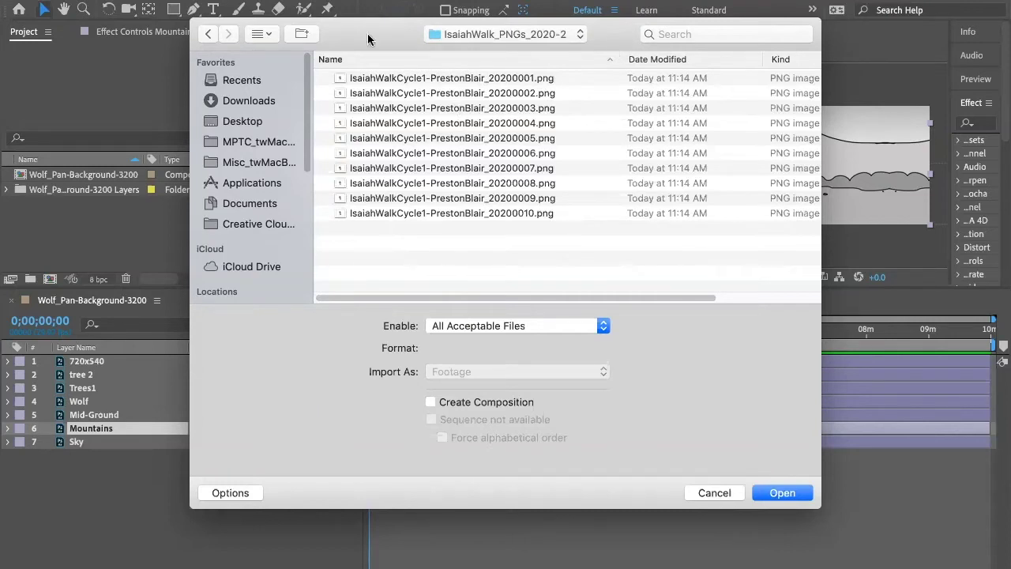
# - Import IsaiahWalkCycle1-PrestonBlair_20200001.png as a PNG Sequence and widen the project's Name column
pyautogui.click(355, 81)
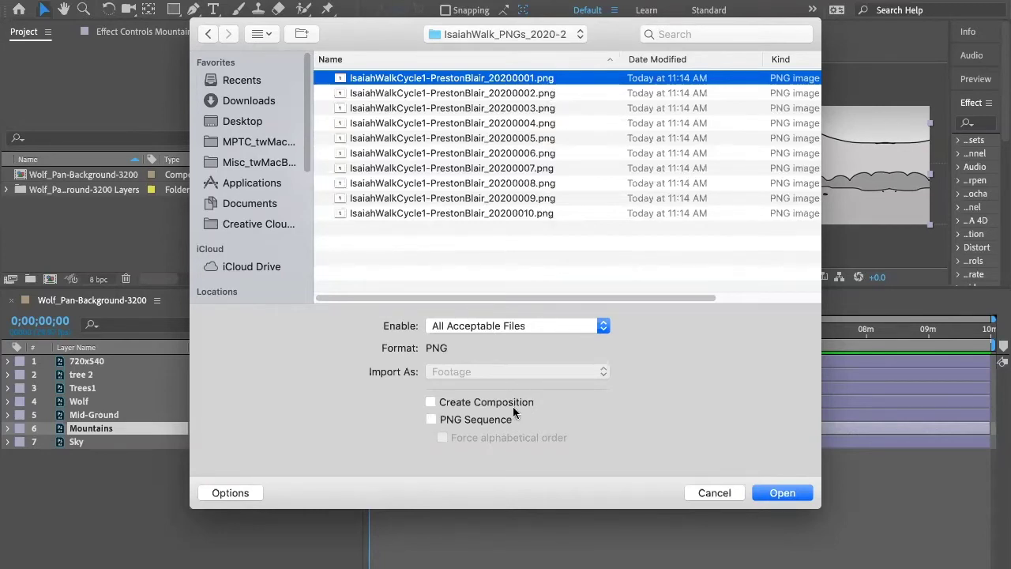
pyautogui.click(431, 420)
pyautogui.click(782, 492)
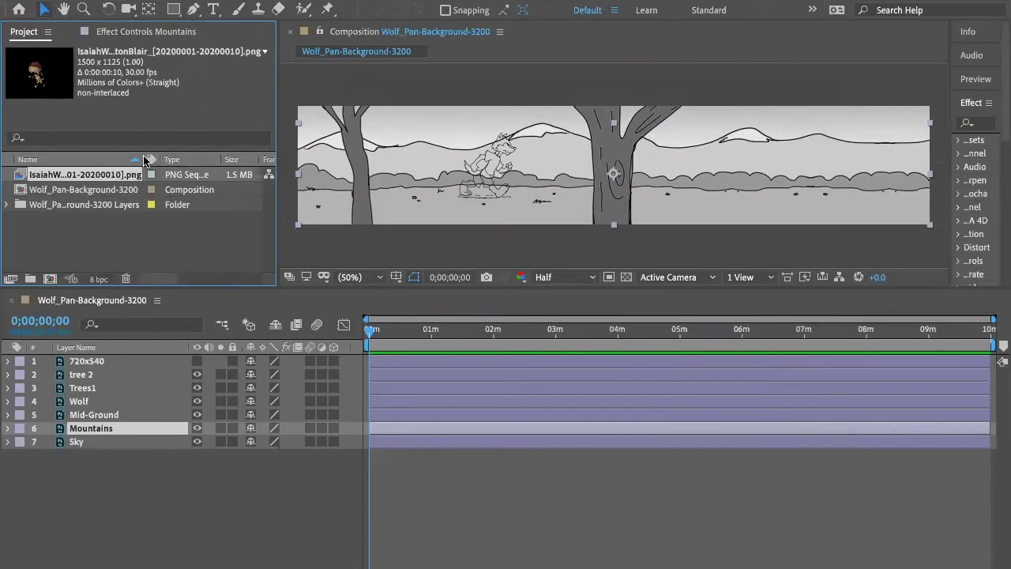
pyautogui.moveTo(141, 159); pyautogui.dragTo(167, 166)
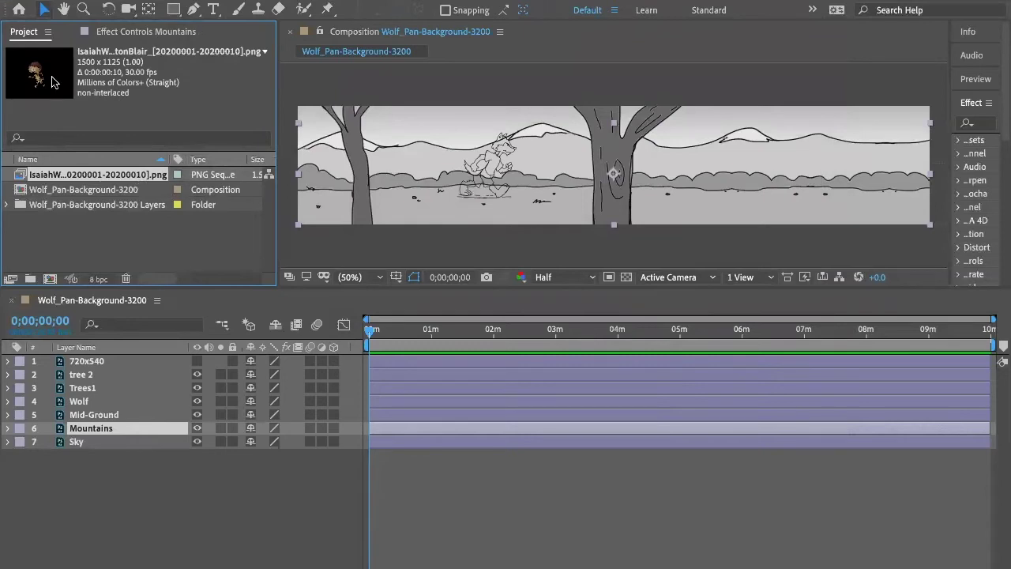
pyautogui.click(28, 66)
pyautogui.click(80, 233)
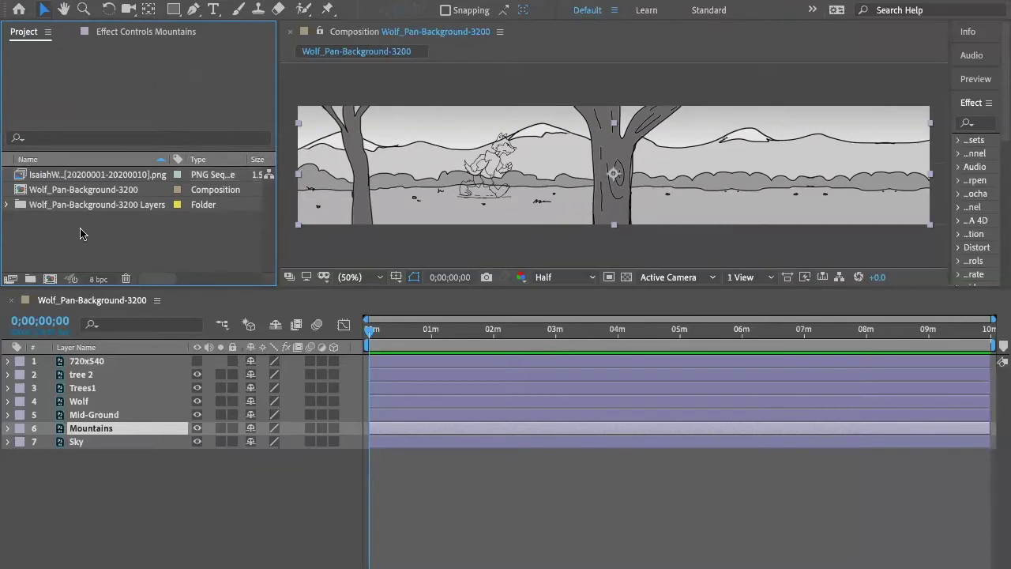
# - Interpret the imported walk cycle PNG sequence at an assumed frame rate of 12 frames per second
pyautogui.click(34, 180)
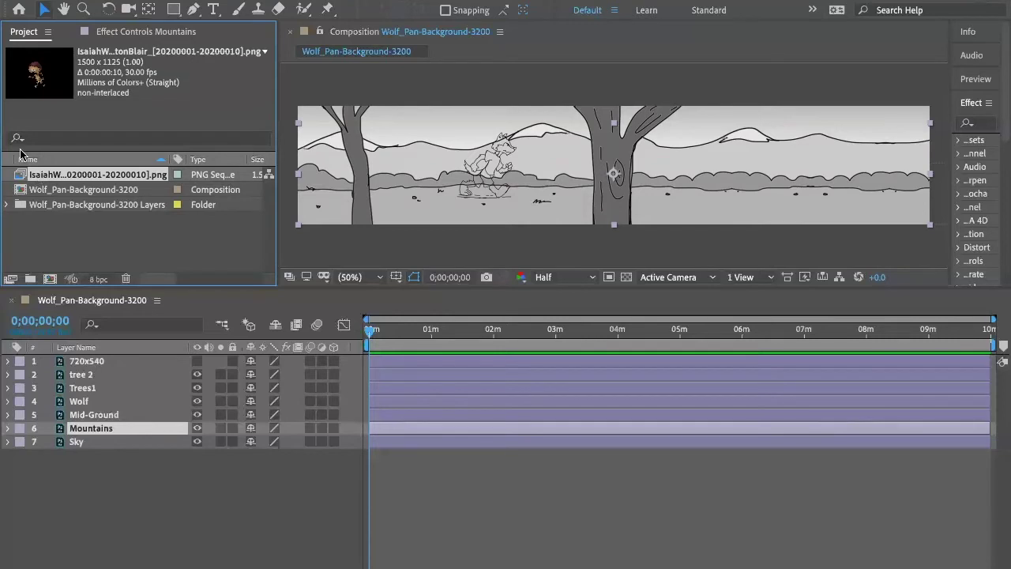
pyautogui.rightClick(53, 175)
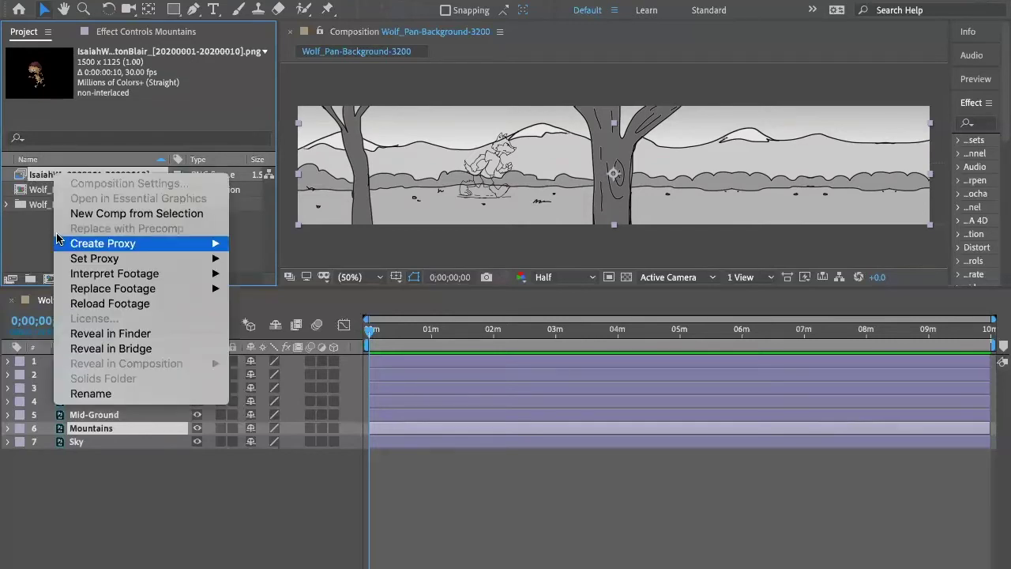
pyautogui.moveTo(93, 278)
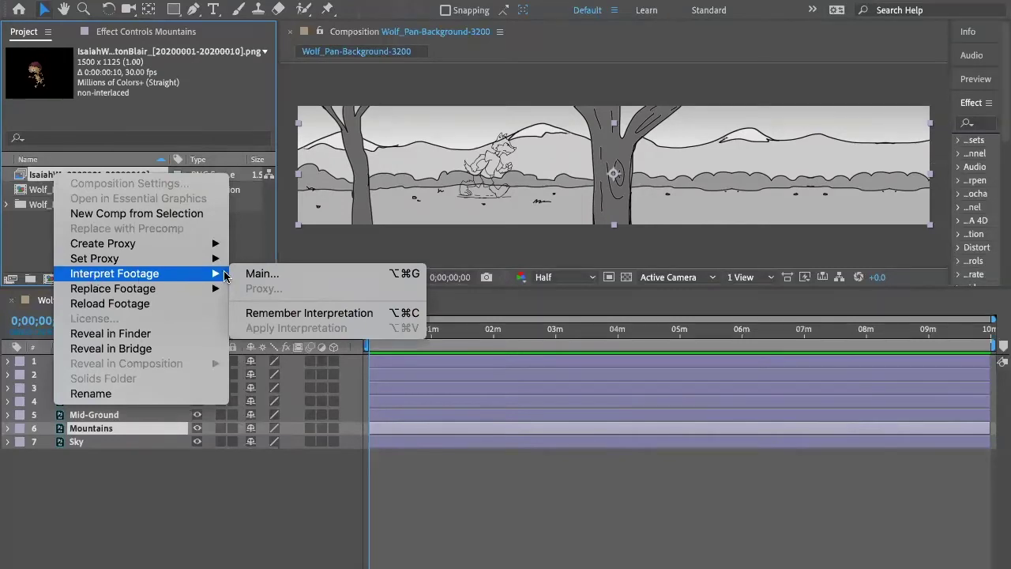
pyautogui.click(302, 274)
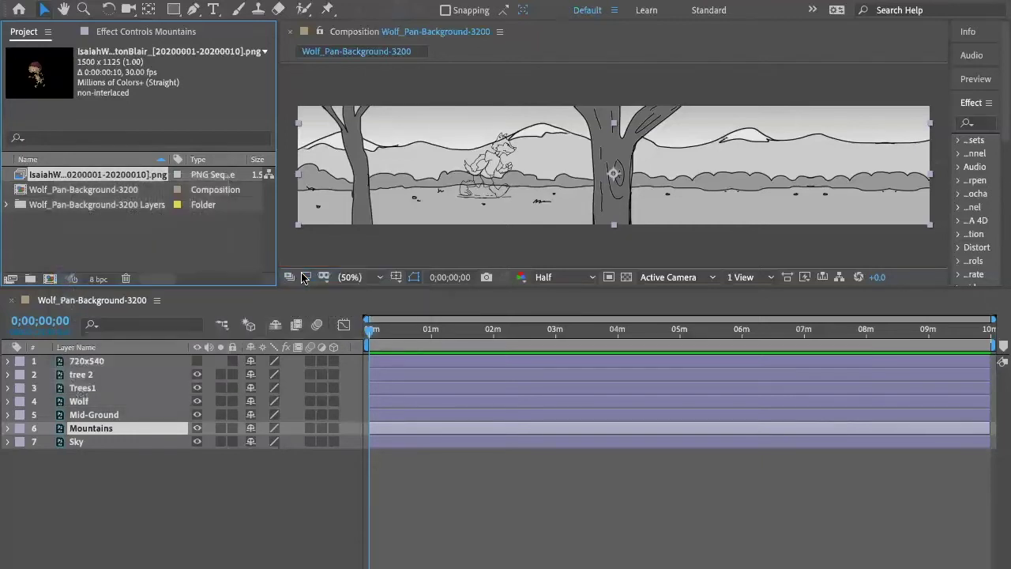
pyautogui.moveTo(296, 70); pyautogui.dragTo(432, 51)
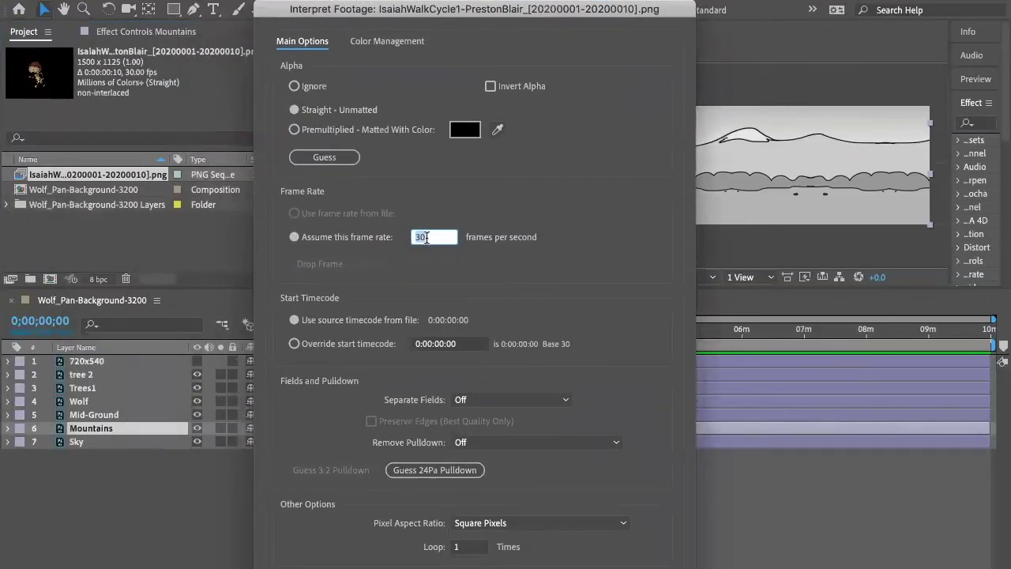
pyautogui.write('12')
# - Set the walk cycle footage to loop 20 times, have its alpha type guessed, and apply the interpretation
pyautogui.click(461, 548)
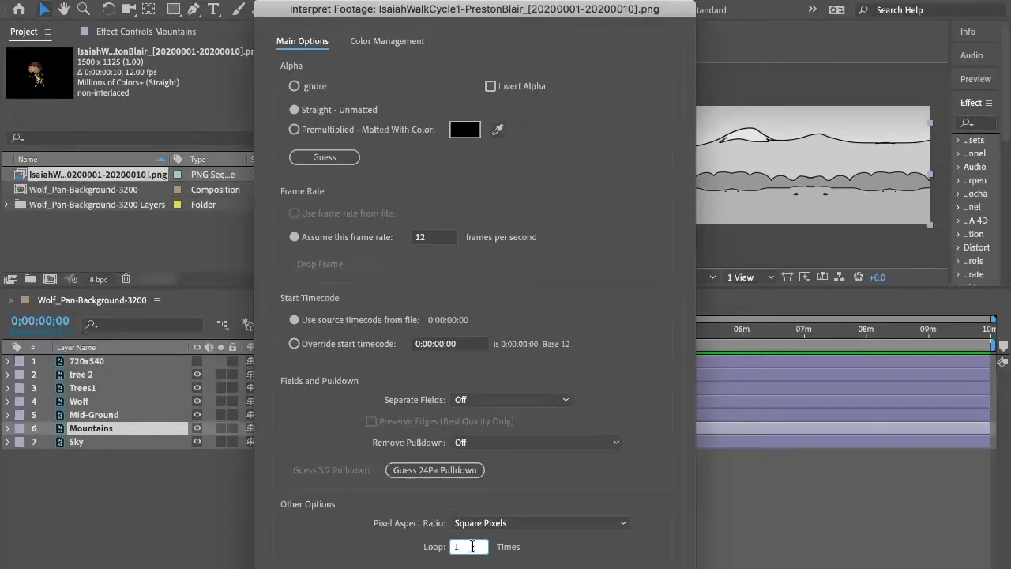
pyautogui.moveTo(473, 546); pyautogui.dragTo(447, 545)
pyautogui.write('20')
pyautogui.click(323, 158)
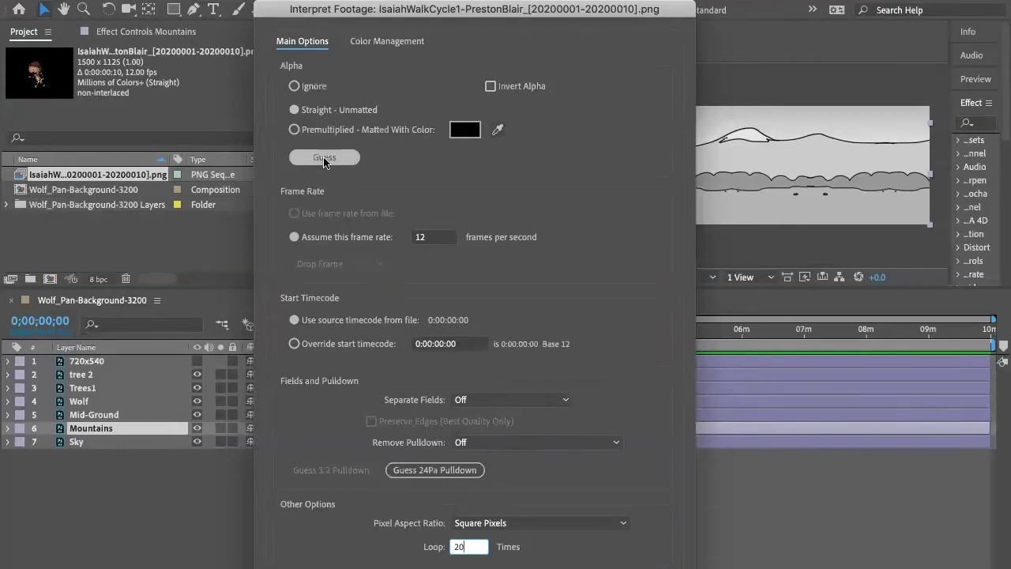
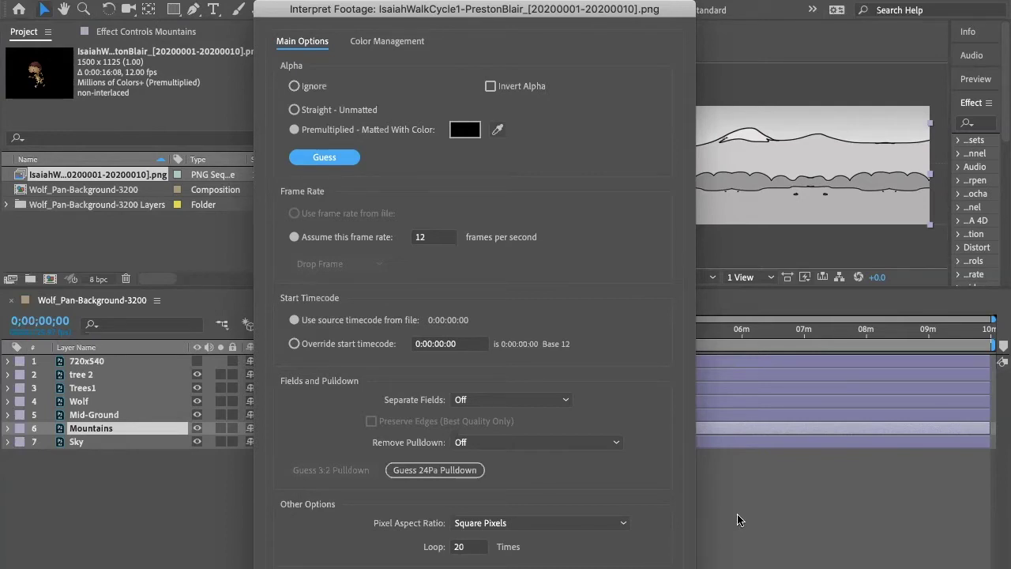
pyautogui.press('Return')
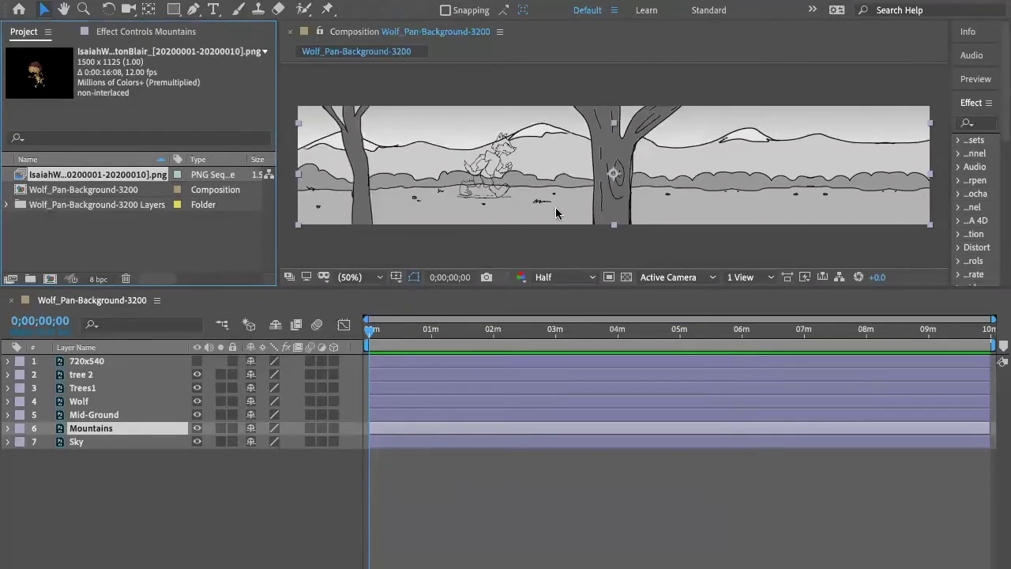
# - Compare the size, duration and frame rate details of the Wolf_Pan-Background-3200 composition and the walk cycle sequence
pyautogui.click(263, 514)
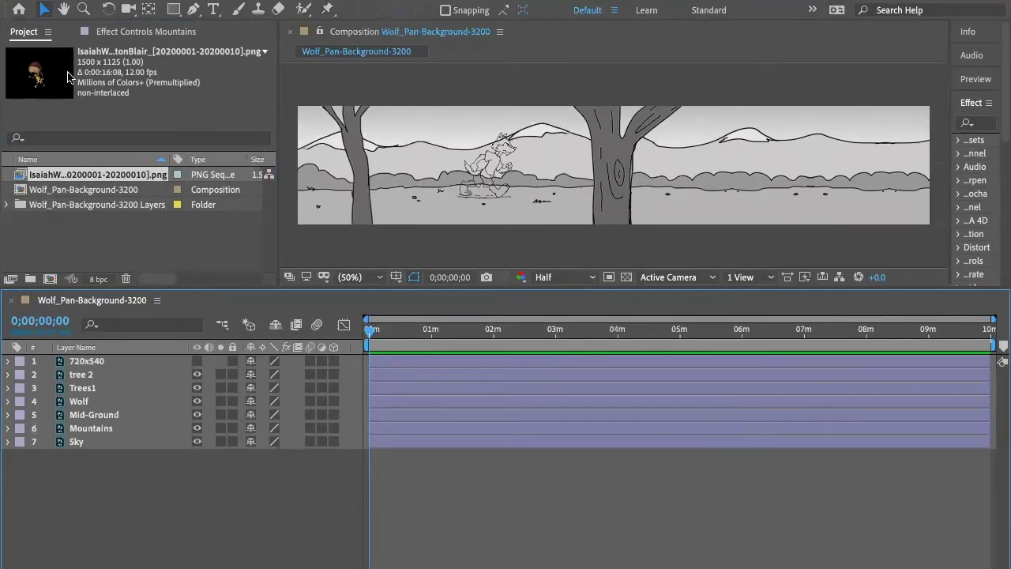
pyautogui.click(78, 191)
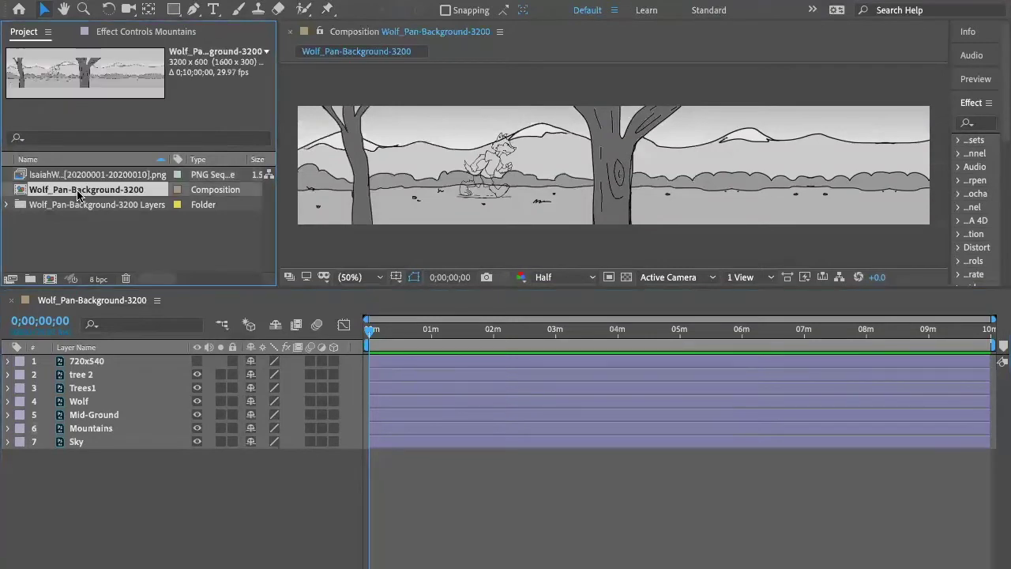
pyautogui.click(53, 174)
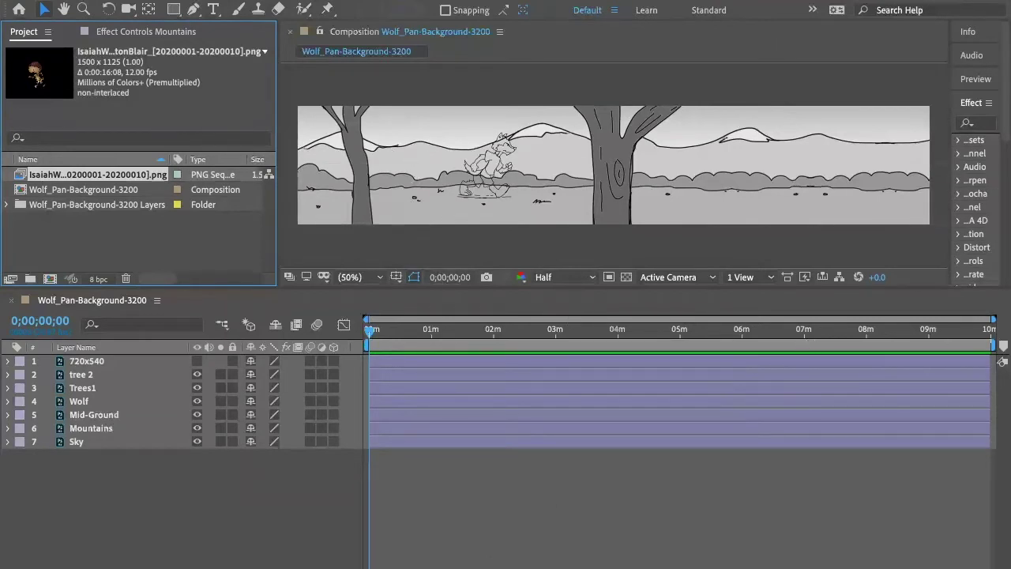
# - Set the frame rate of the Wolf_Pan-Background-3200 composition to 12 frames per second in its Composition Settings
pyautogui.click(397, 553)
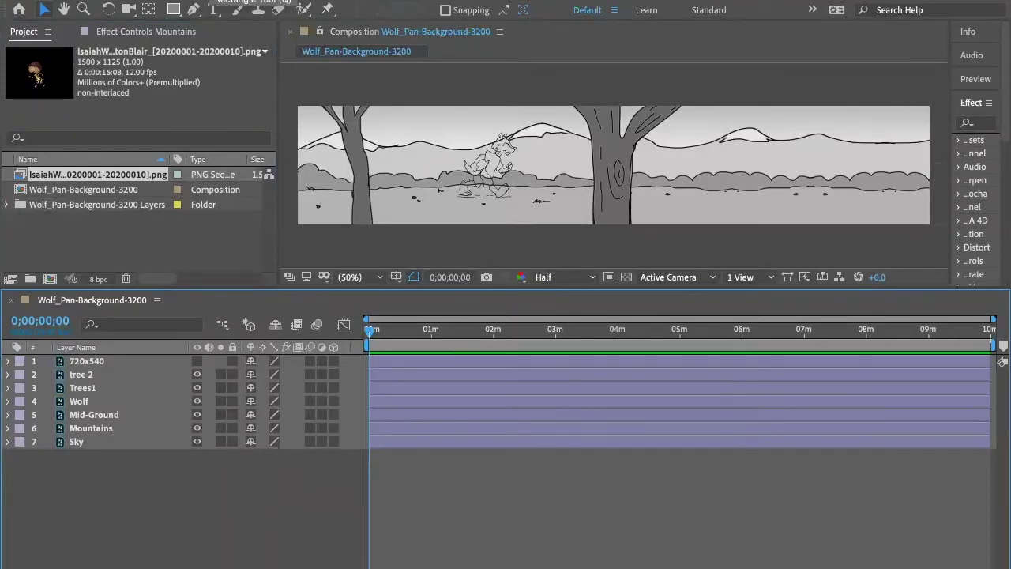
pyautogui.click(221, 0)
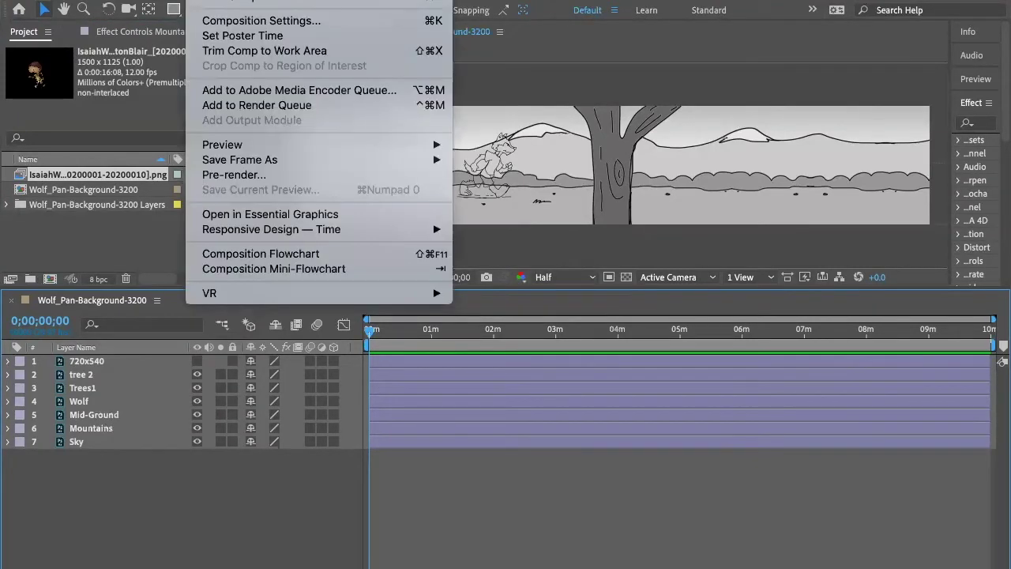
pyautogui.click(255, 22)
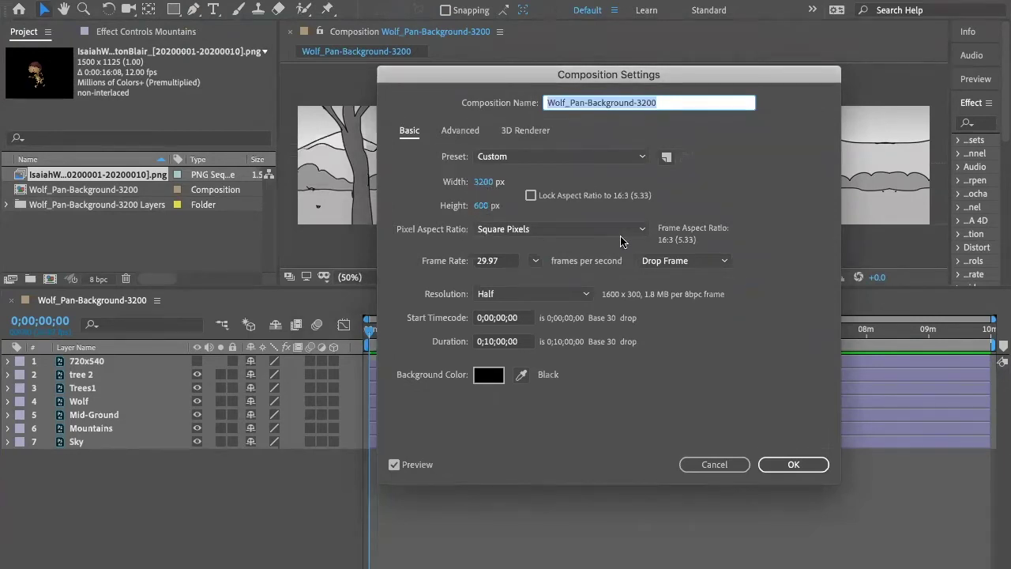
pyautogui.click(535, 262)
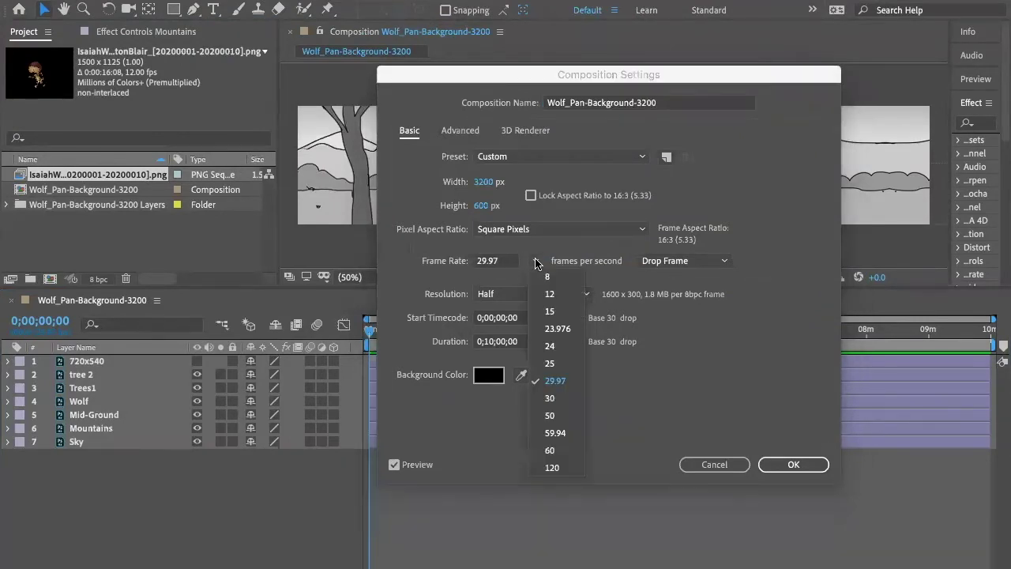
pyautogui.click(567, 299)
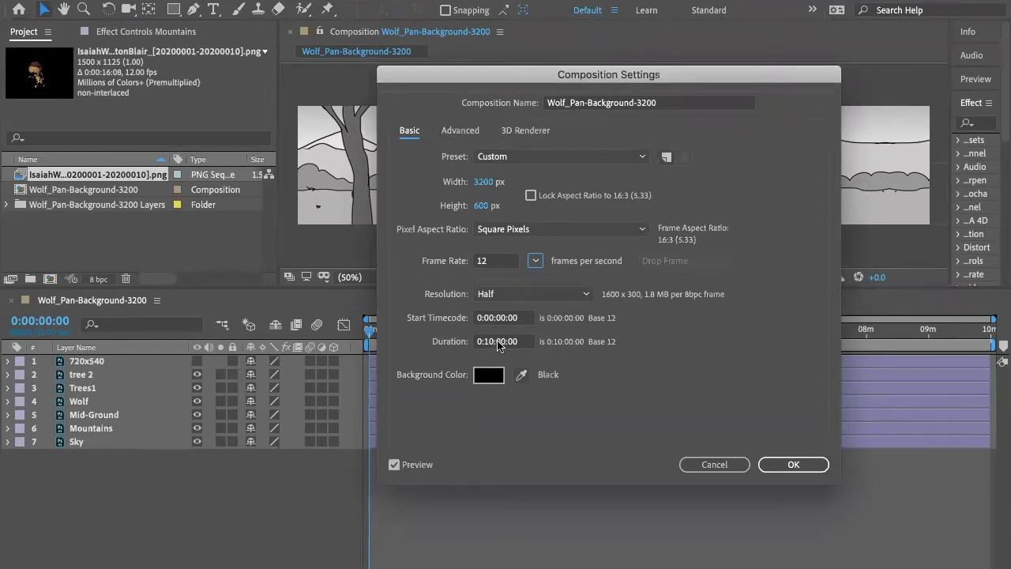
# - Set the background composition's duration to 0:00:05:00
pyautogui.click(521, 345)
pyautogui.moveTo(520, 344); pyautogui.dragTo(440, 346)
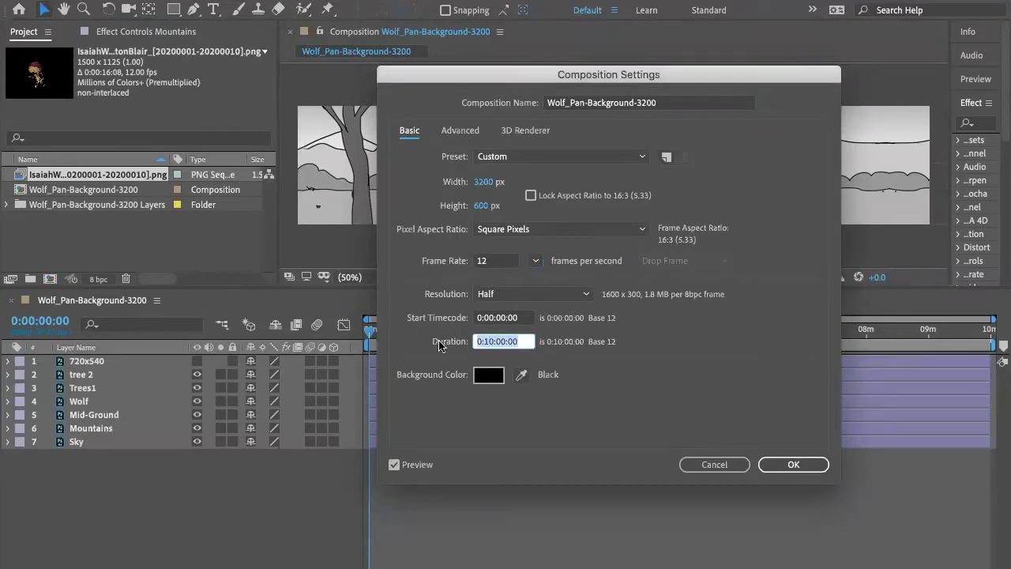
pyautogui.write('5')
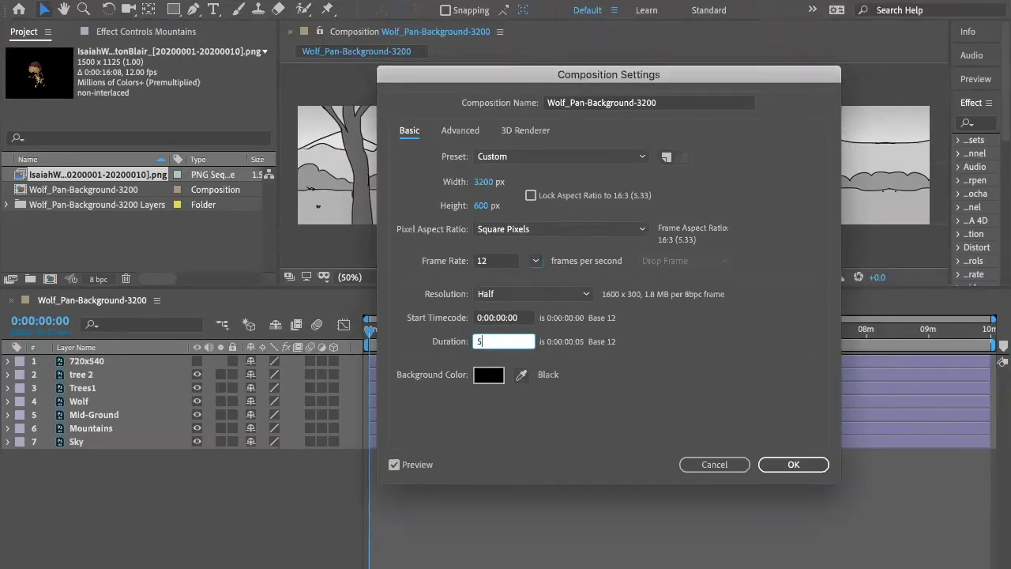
pyautogui.write(';00')
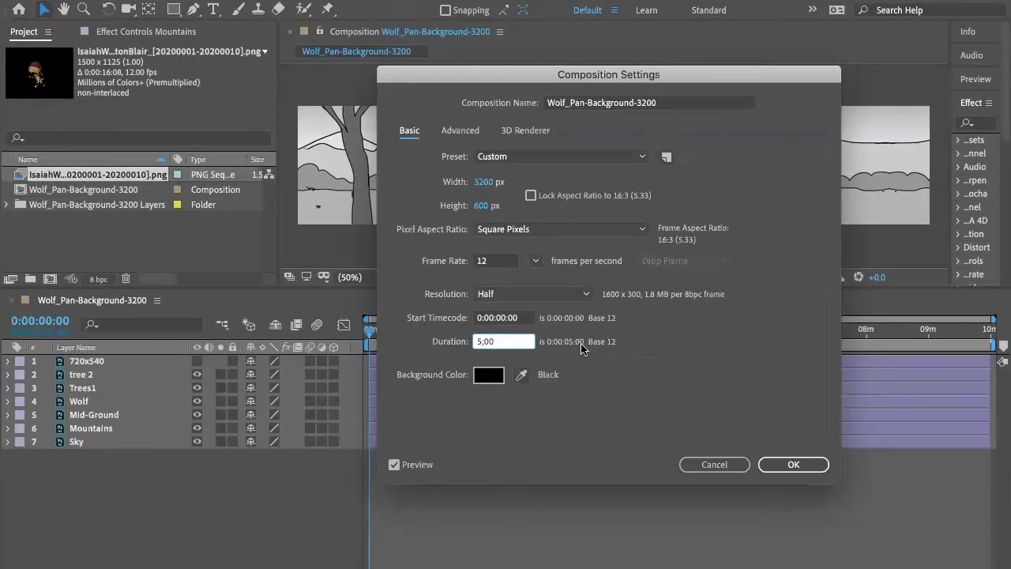
pyautogui.click(686, 345)
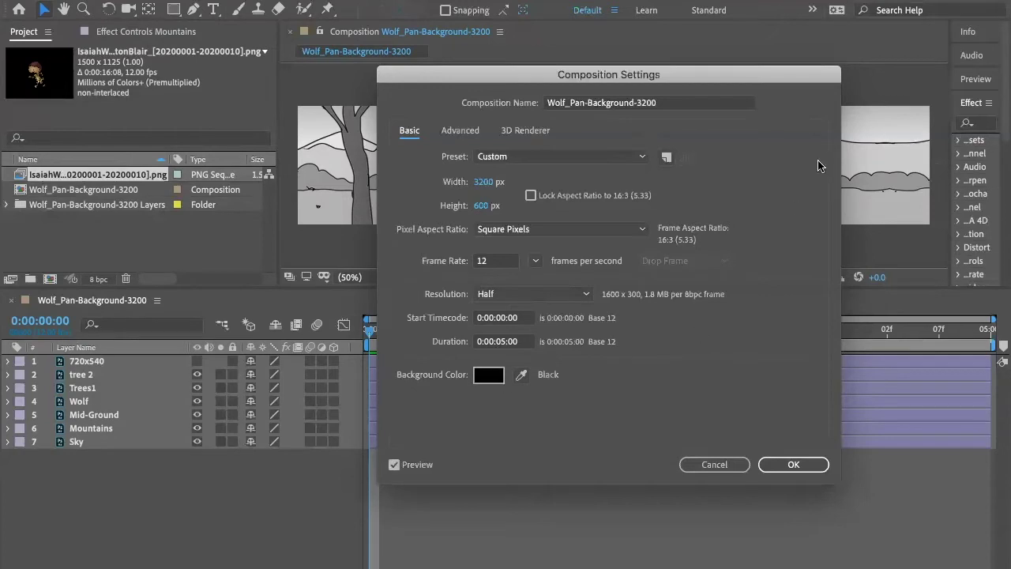
# - Change the composition's background color to white and apply the composition settings
pyautogui.click(486, 376)
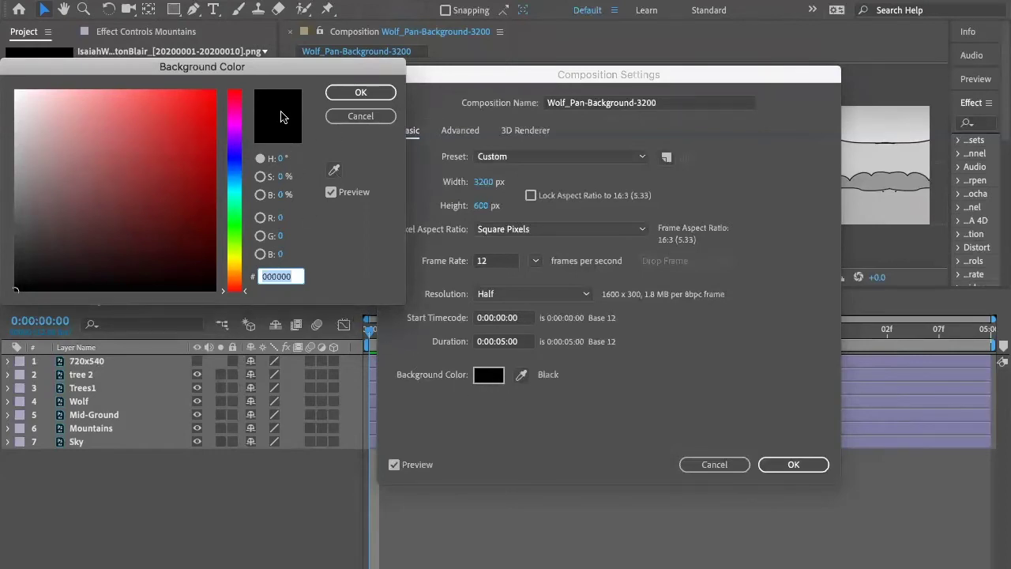
pyautogui.moveTo(290, 69); pyautogui.dragTo(632, 67)
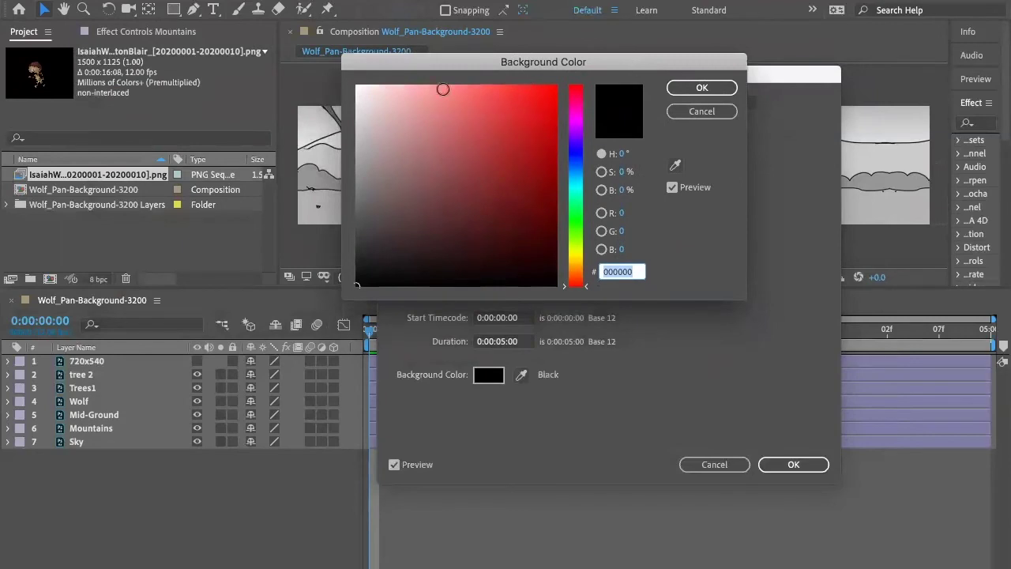
pyautogui.click(358, 89)
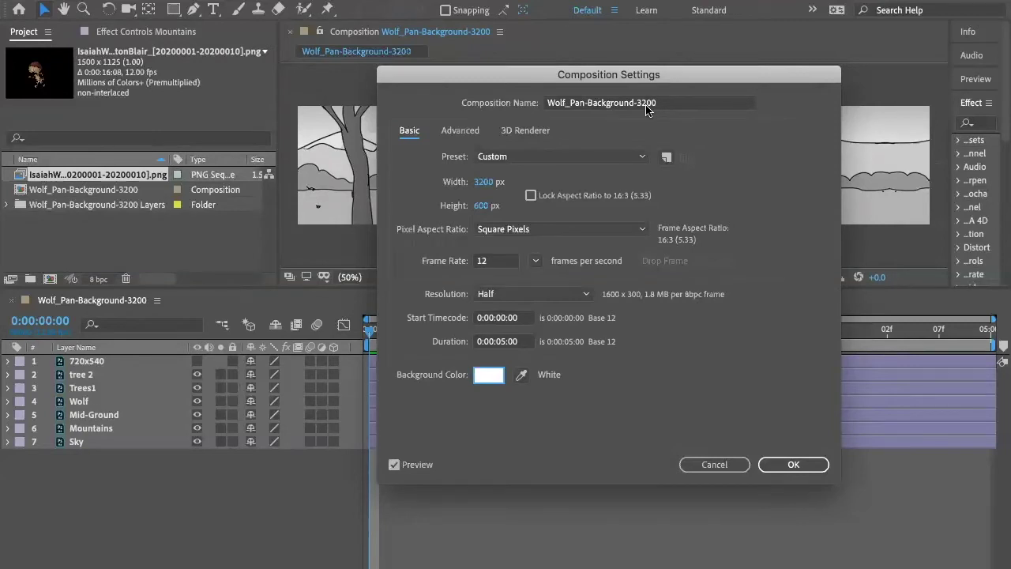
pyautogui.click(794, 464)
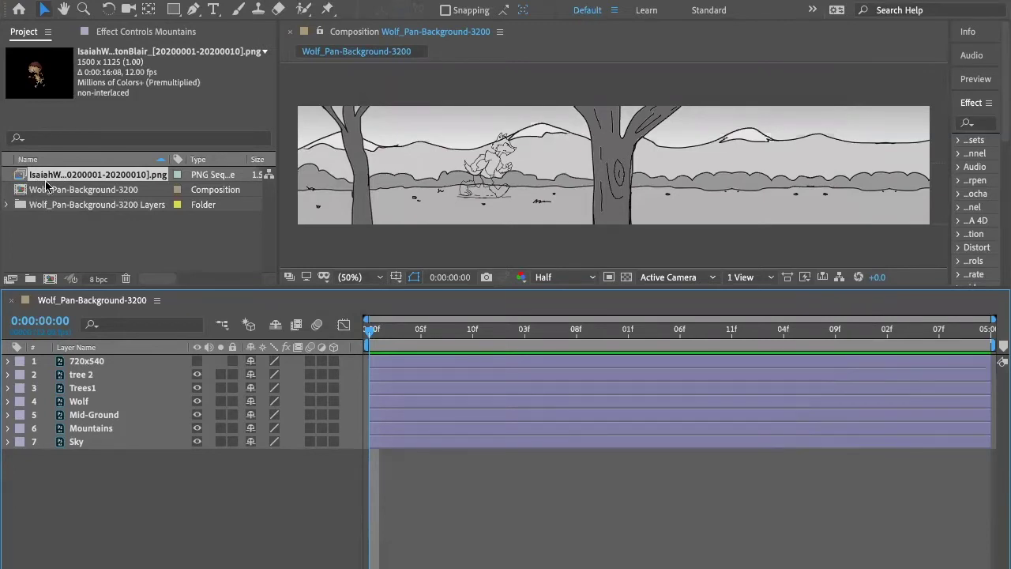
# - Add the walk cycle PNG sequence to the composition as a layer between Trees1 and Wolf
pyautogui.click(18, 179)
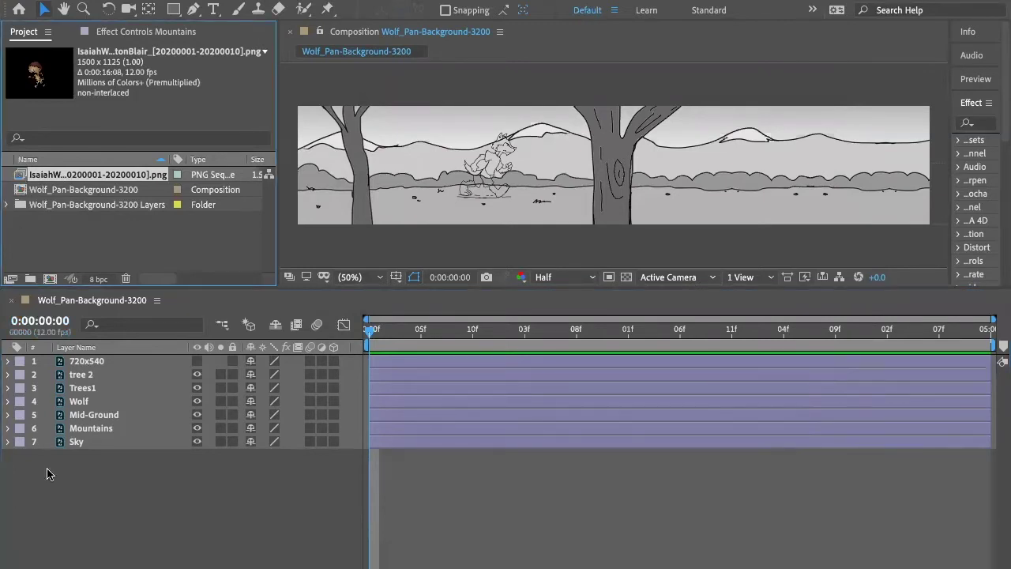
pyautogui.moveTo(24, 175); pyautogui.dragTo(92, 390)
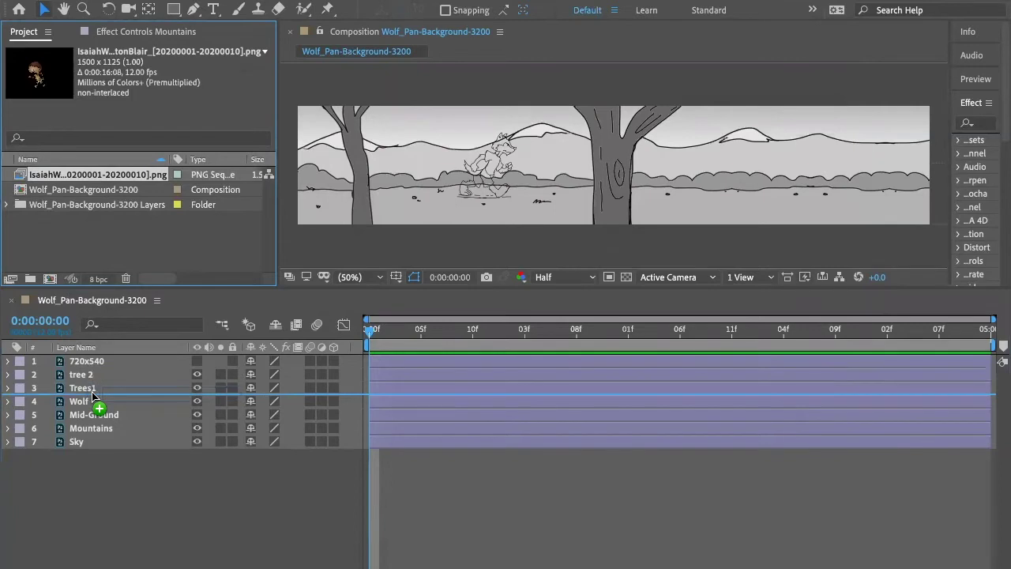
pyautogui.moveTo(92, 393); pyautogui.dragTo(93, 393)
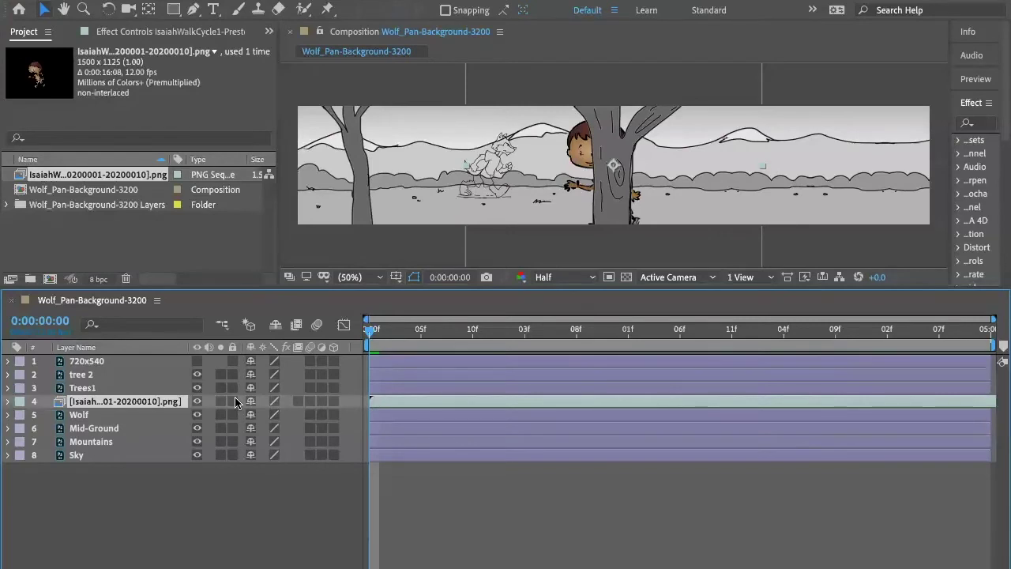
# - Hide the tree 2 layer and scale the walk cycle layer down proportionally to 55%
pyautogui.press('s')
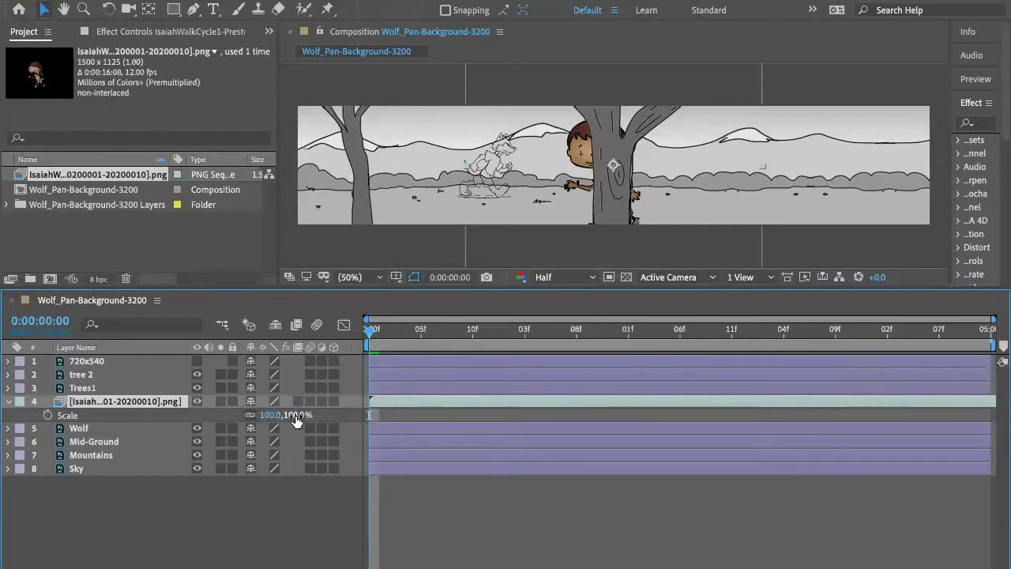
pyautogui.moveTo(269, 416); pyautogui.dragTo(270, 416)
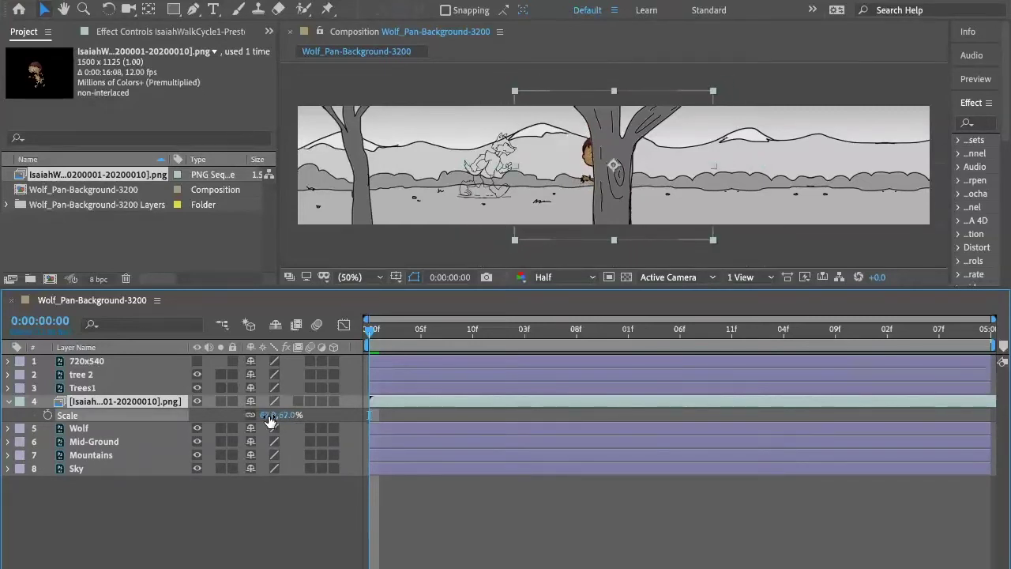
pyautogui.click(197, 375)
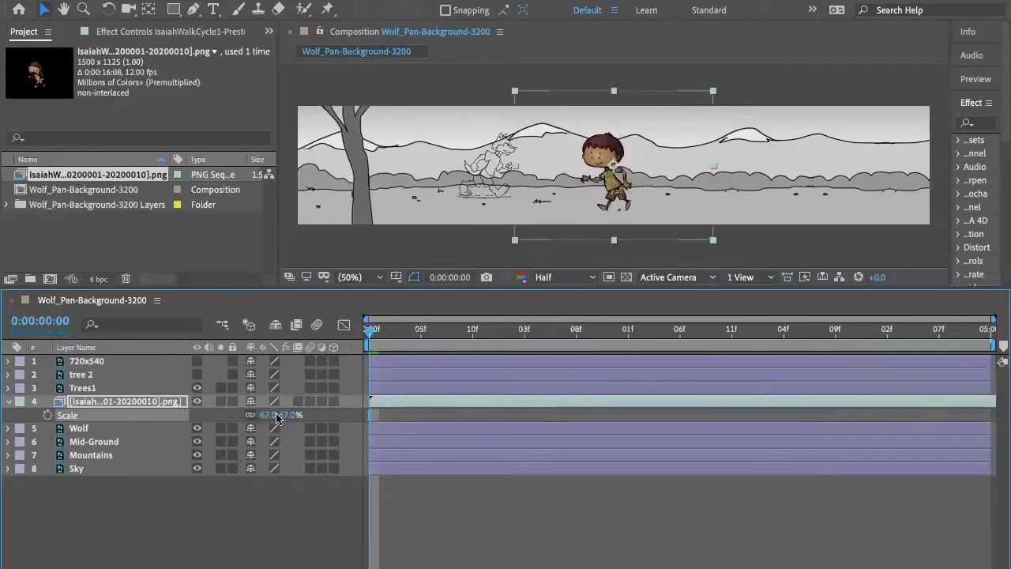
pyautogui.moveTo(282, 416); pyautogui.dragTo(276, 414)
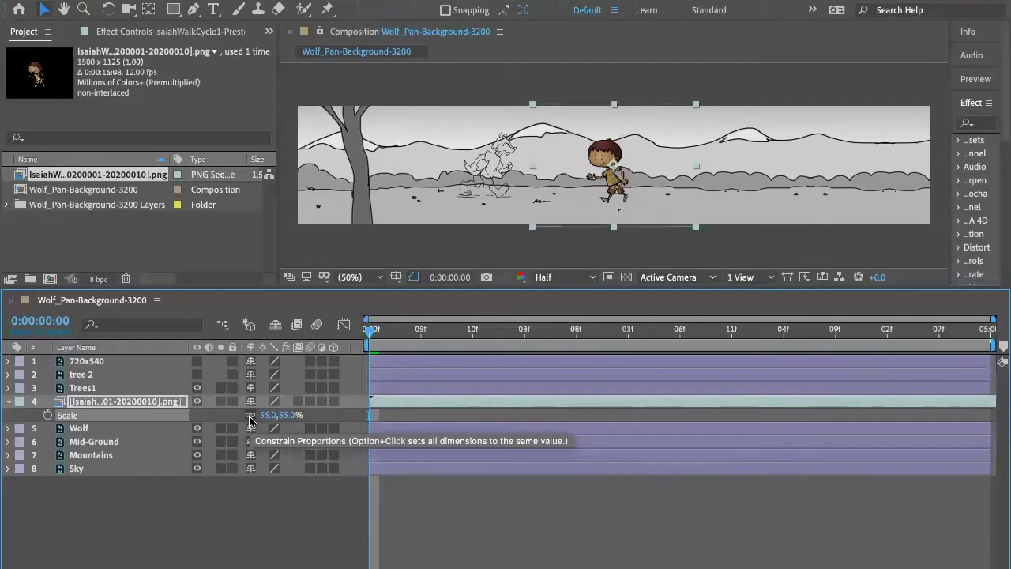
pyautogui.click(285, 528)
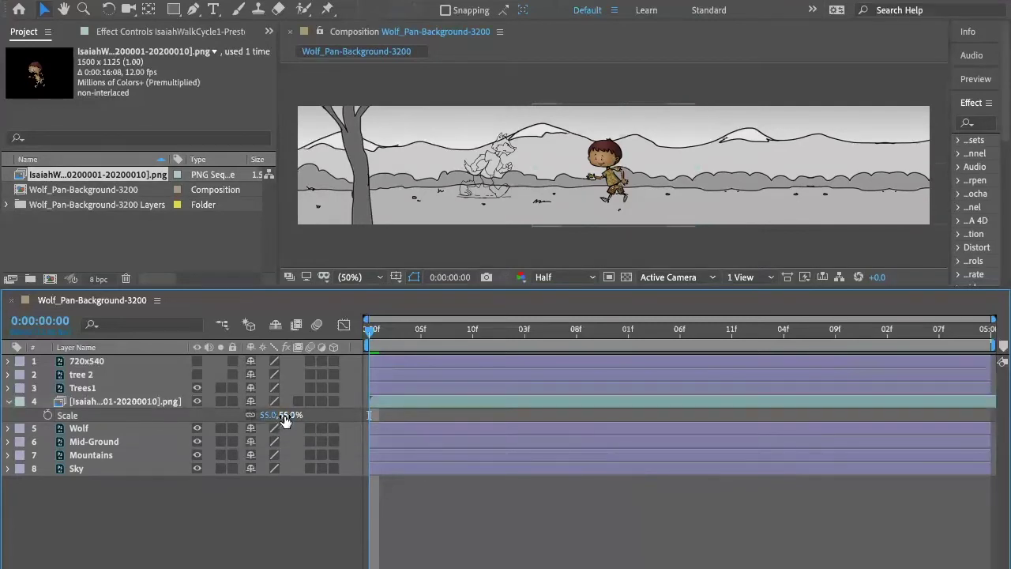
pyautogui.moveTo(280, 417)
pyautogui.mouseDown()
pyautogui.moveTo(326, 416)
pyautogui.moveTo(283, 415)
pyautogui.moveTo(287, 421)
pyautogui.mouseUp()
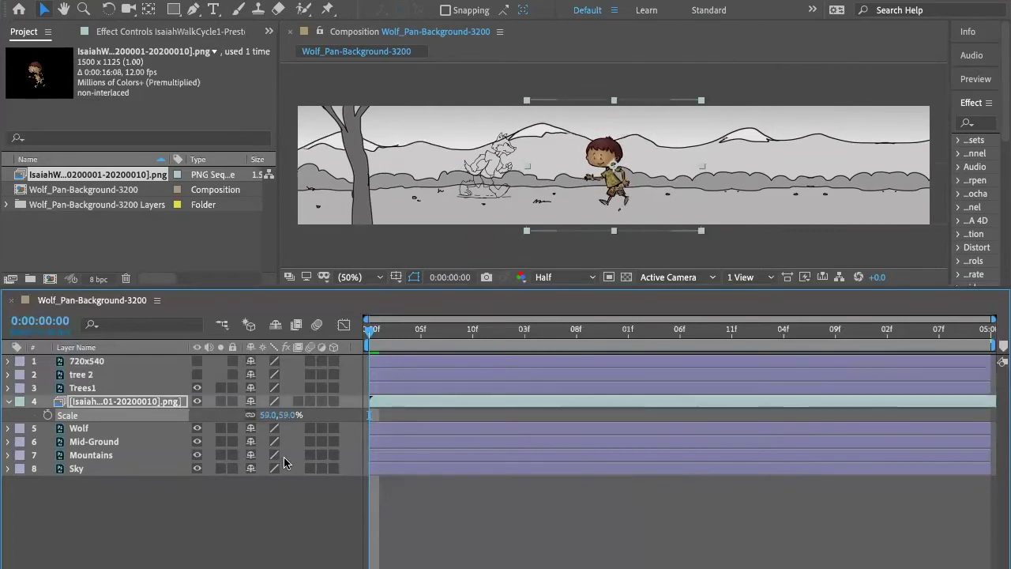
pyautogui.moveTo(283, 419); pyautogui.dragTo(281, 415)
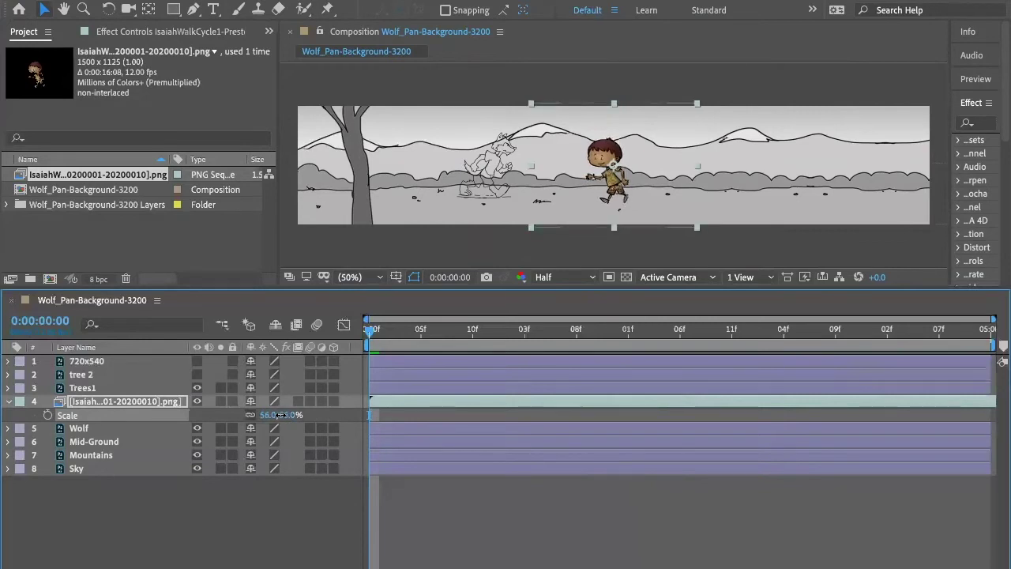
pyautogui.moveTo(280, 414); pyautogui.dragTo(278, 415)
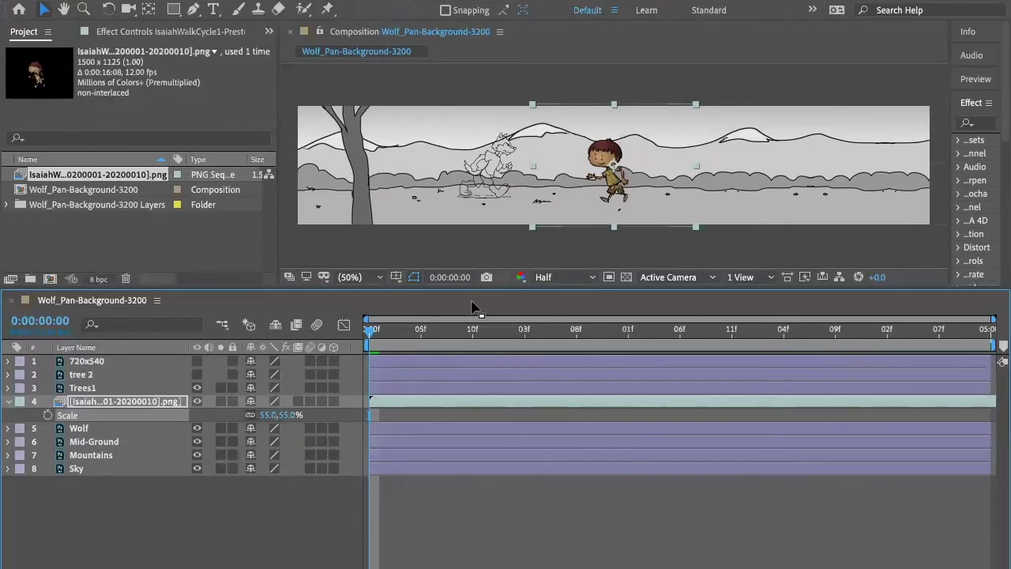
# - Flip the walk cycle layer horizontally with a -55% horizontal scale, and resize it with relinked proportions to -59.0, 59.0%
pyautogui.click(250, 416)
pyautogui.click(267, 416)
pyautogui.write('55')
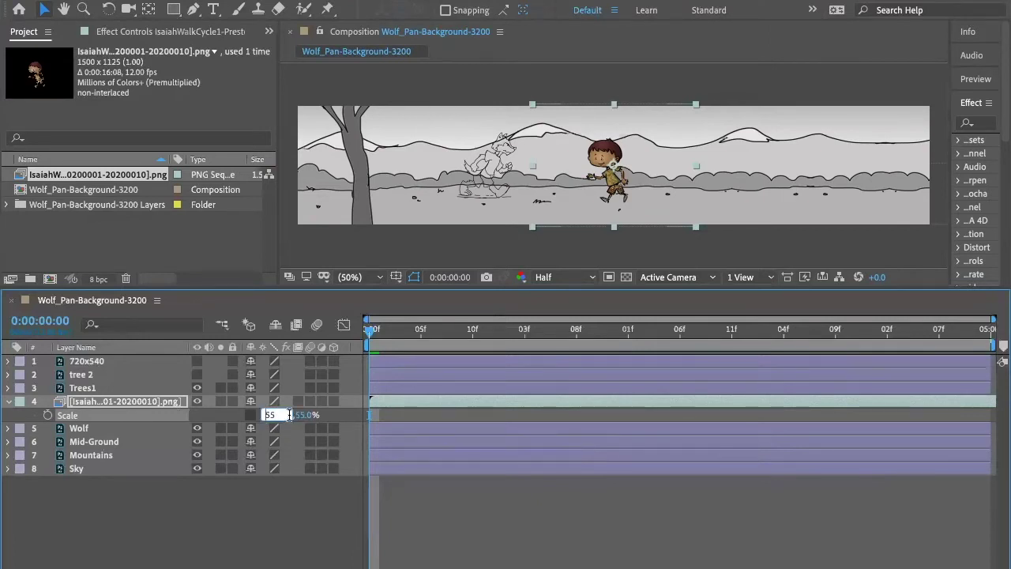
pyautogui.press('Home')
pyautogui.write('-')
pyautogui.press('Return')
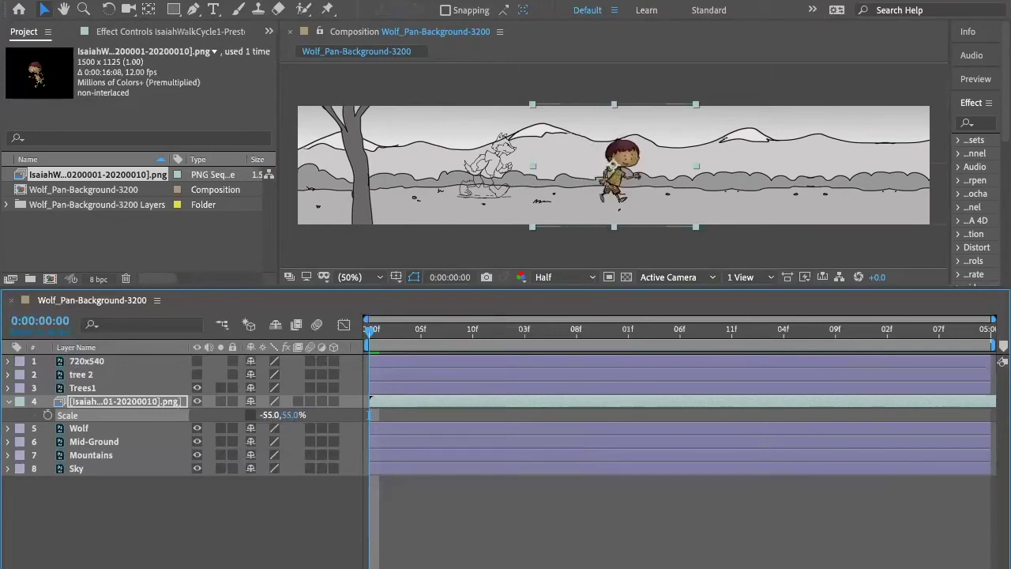
pyautogui.click(250, 417)
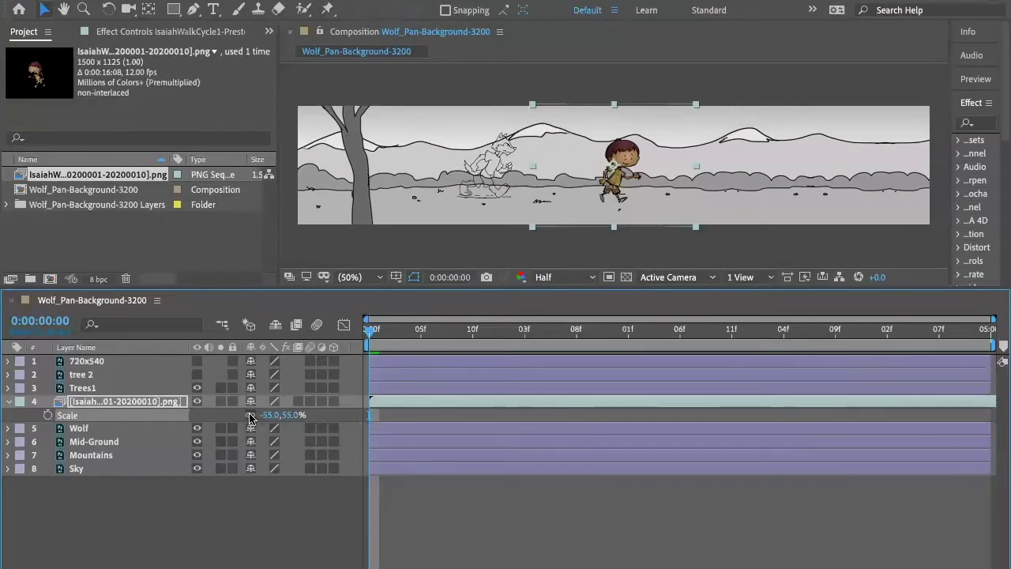
pyautogui.moveTo(278, 415)
pyautogui.mouseDown()
pyautogui.moveTo(253, 415)
pyautogui.moveTo(269, 414)
pyautogui.mouseUp()
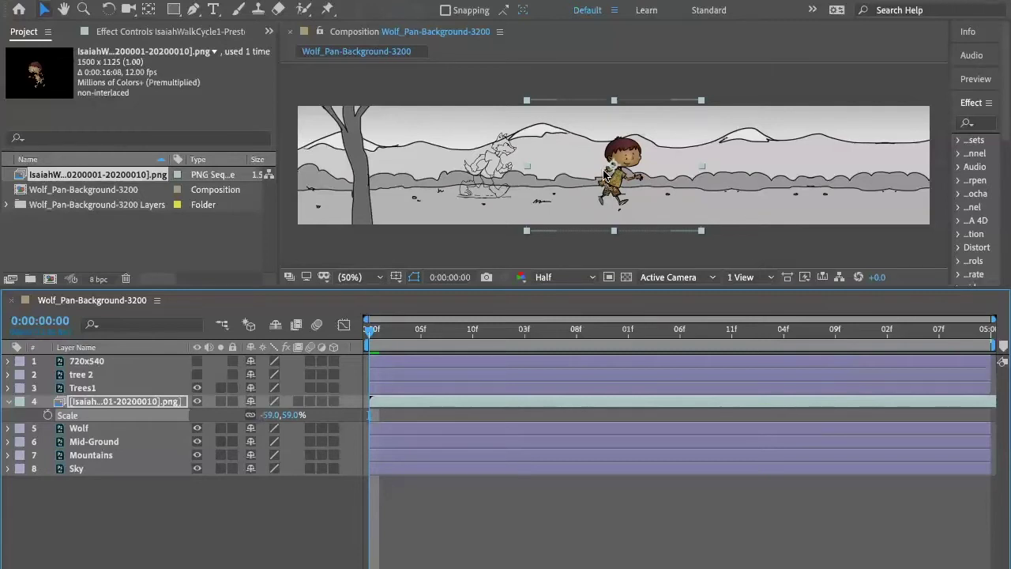
# - With Trees1 hidden, show the 720x540 frame layer and move it to position 428.0, 302.0
pyautogui.click(197, 388)
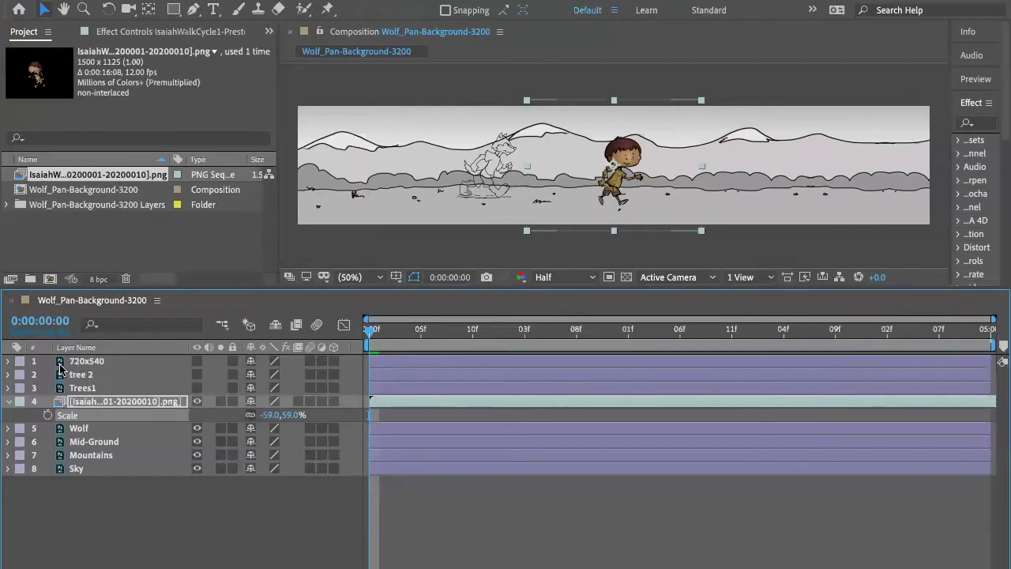
pyautogui.click(197, 361)
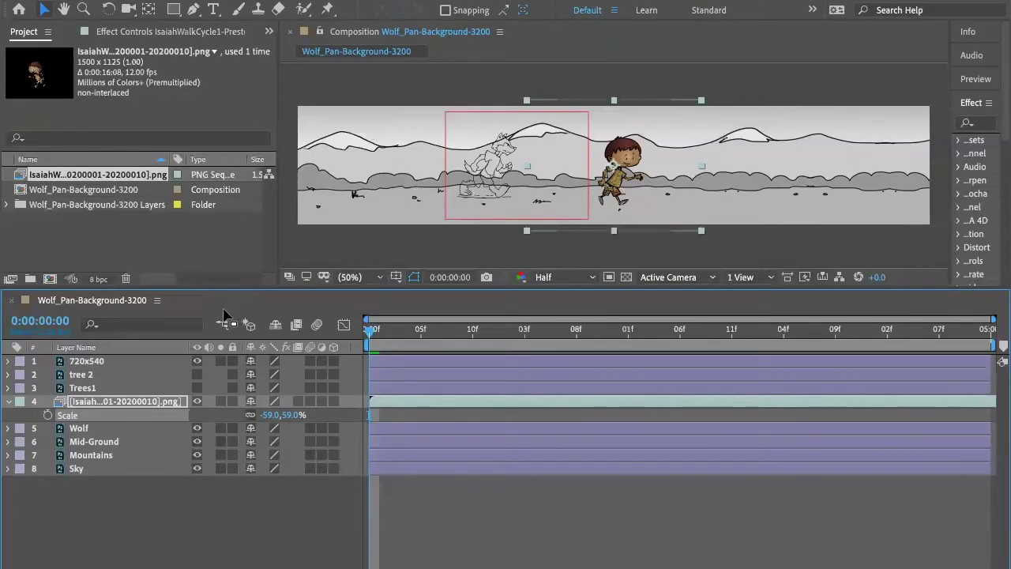
pyautogui.click(85, 361)
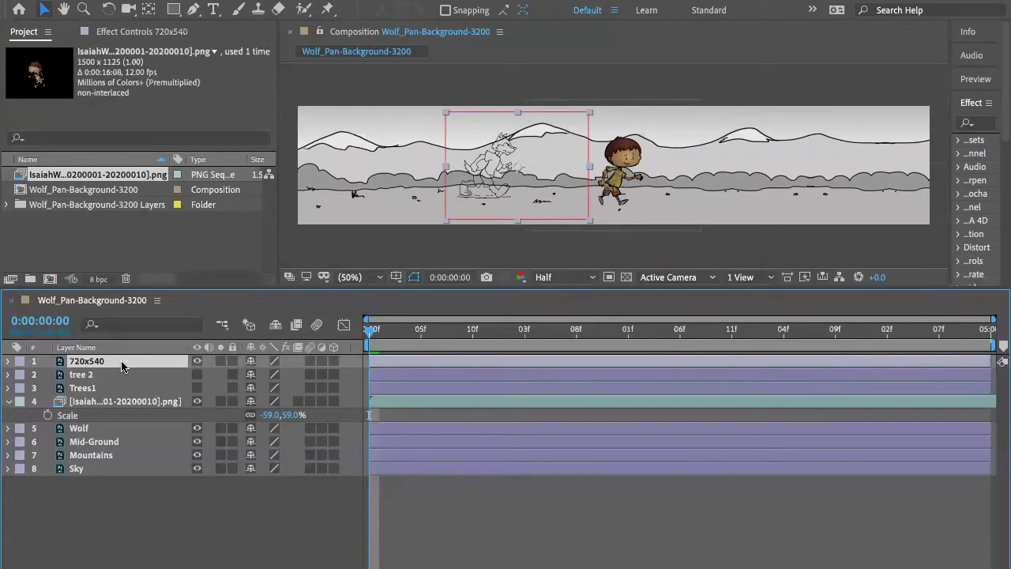
pyautogui.press('p')
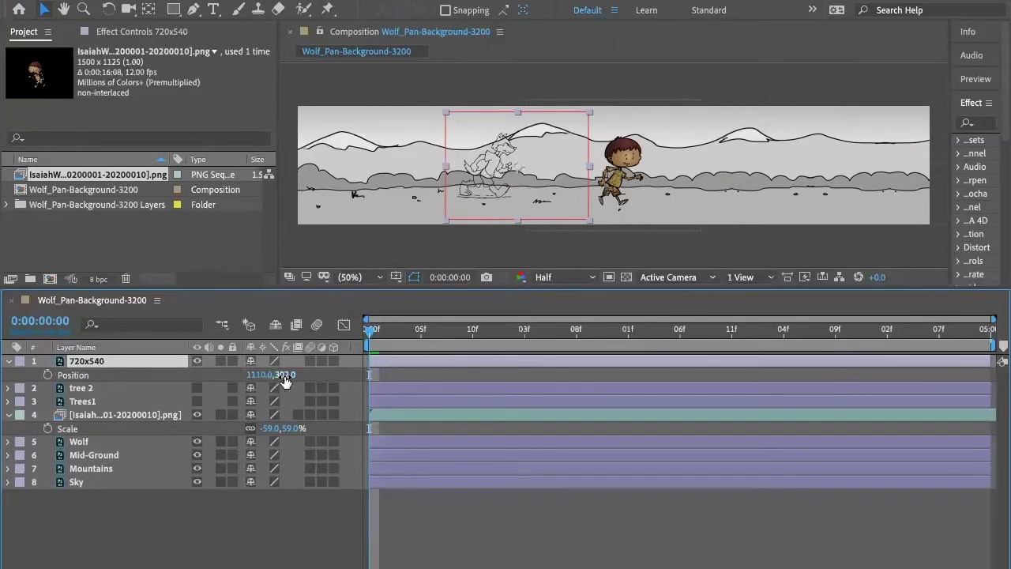
pyautogui.moveTo(285, 381); pyautogui.dragTo(287, 373)
pyautogui.moveTo(255, 380); pyautogui.dragTo(33, 349)
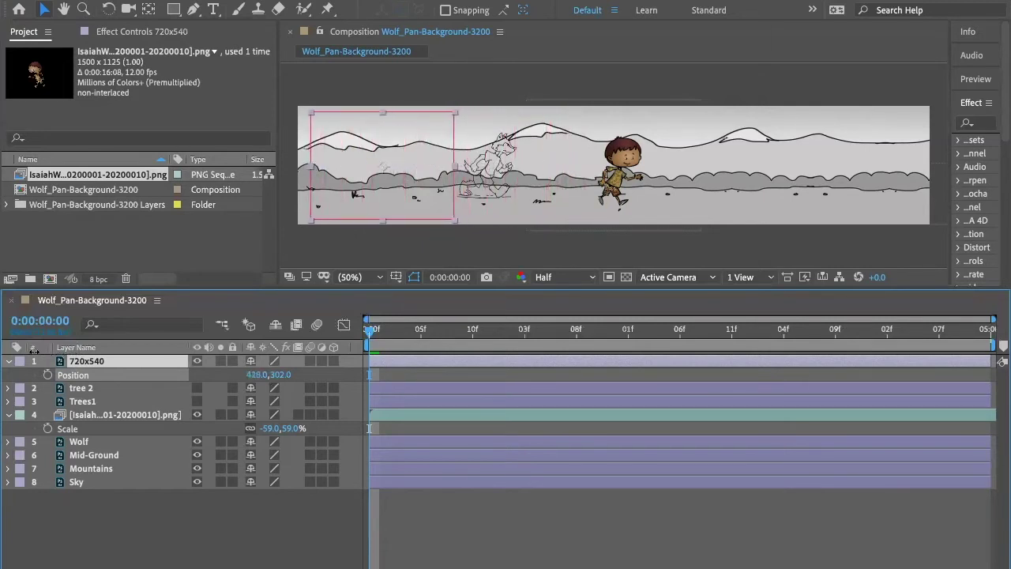
# - Move the walk cycle layer inside the red frame by setting its position to 264.0, 300.0
pyautogui.click(121, 416)
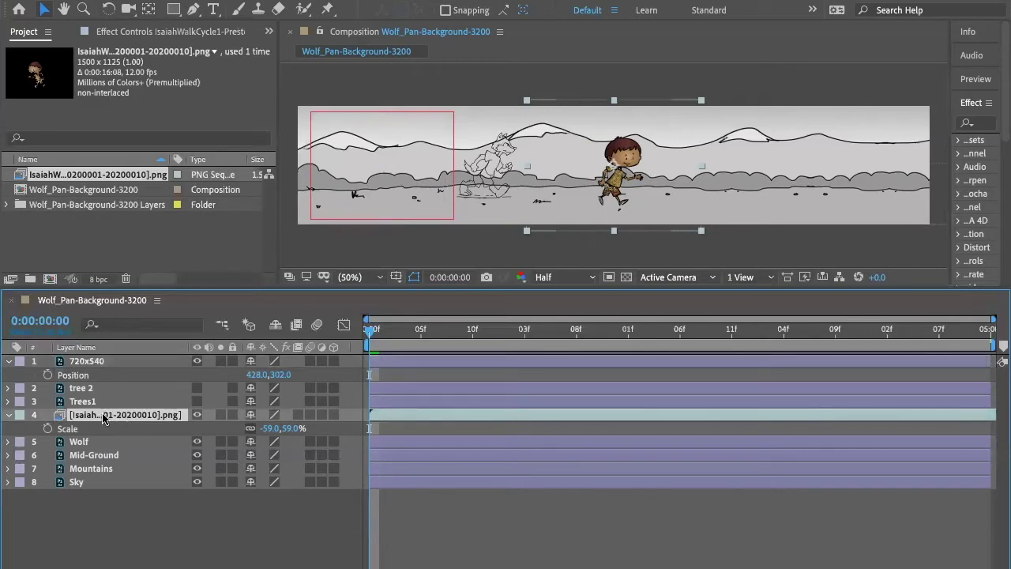
pyautogui.press('p')
pyautogui.moveTo(263, 434); pyautogui.dragTo(261, 434)
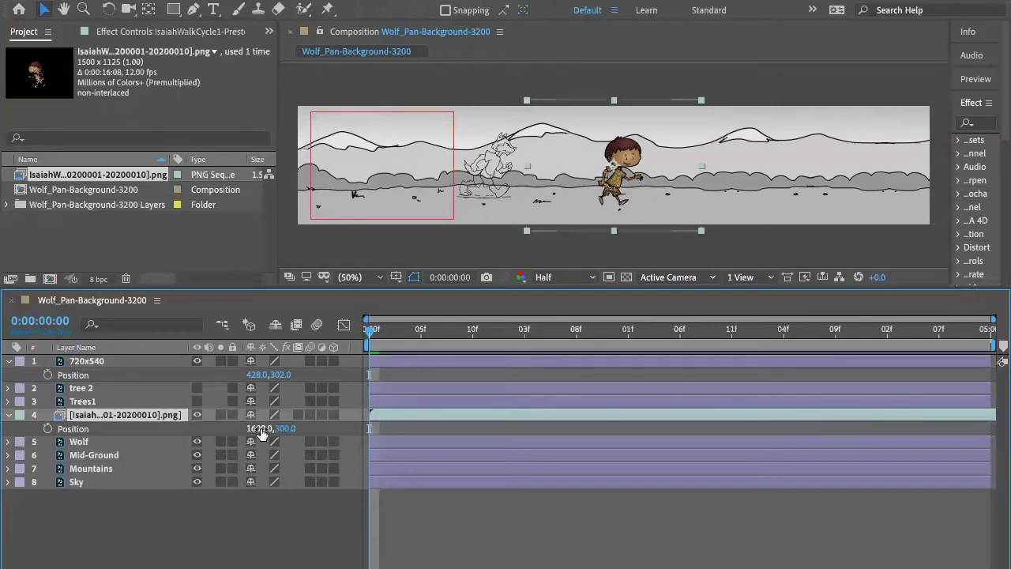
pyautogui.moveTo(261, 433); pyautogui.dragTo(50, 427)
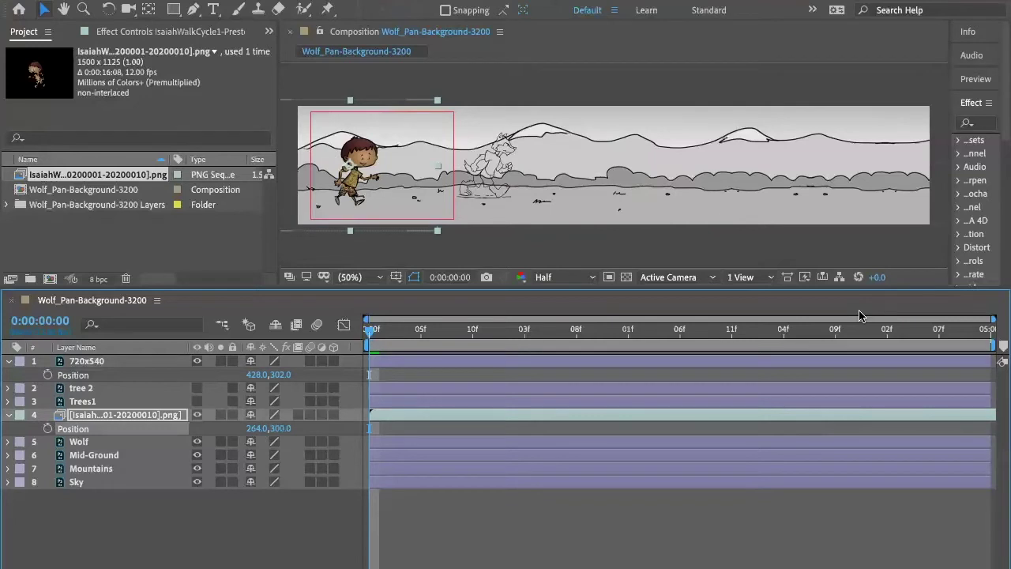
# - Delete the Wolf layer from the composition
pyautogui.click(142, 443)
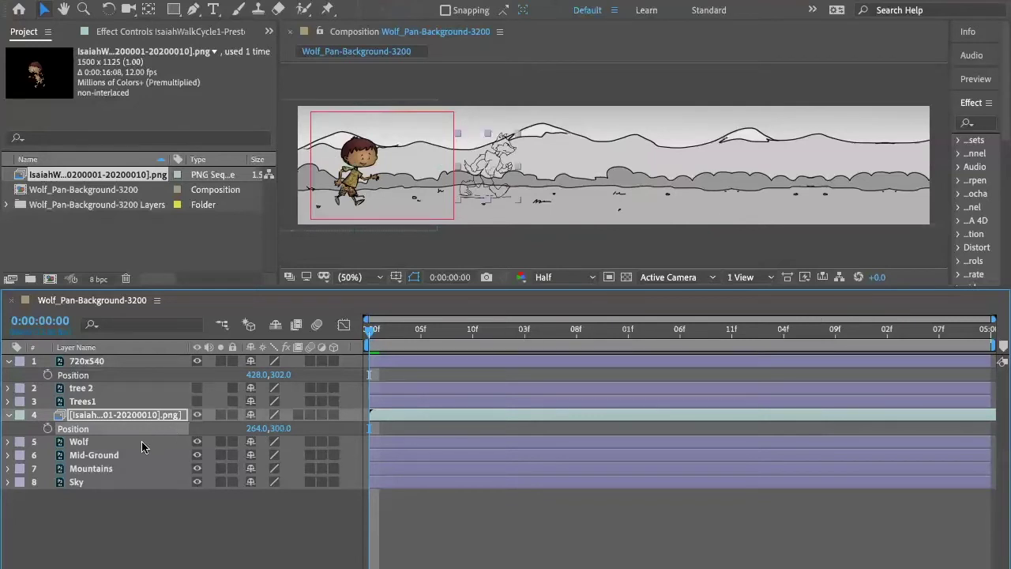
pyautogui.click(142, 444)
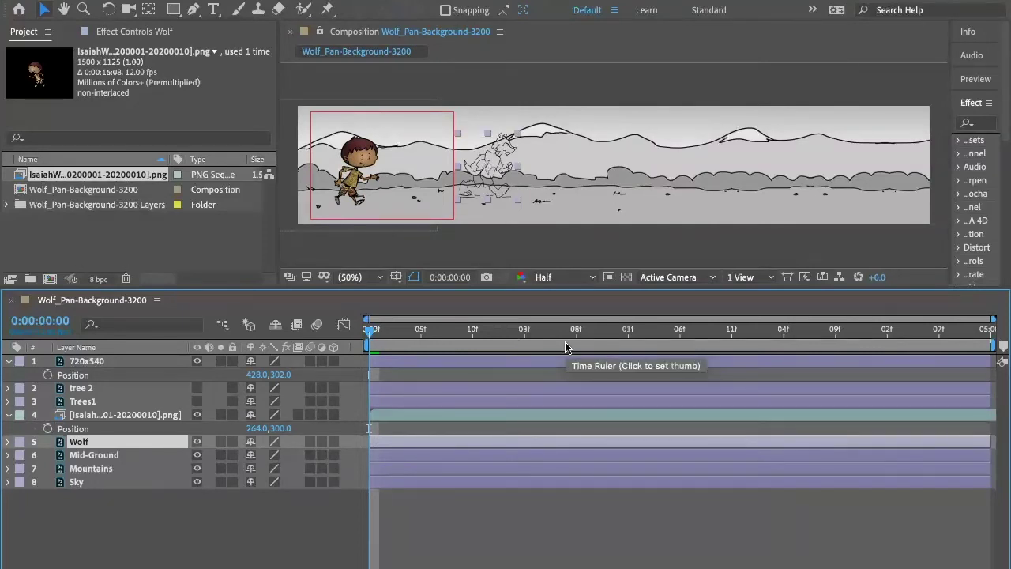
pyautogui.press('Delete')
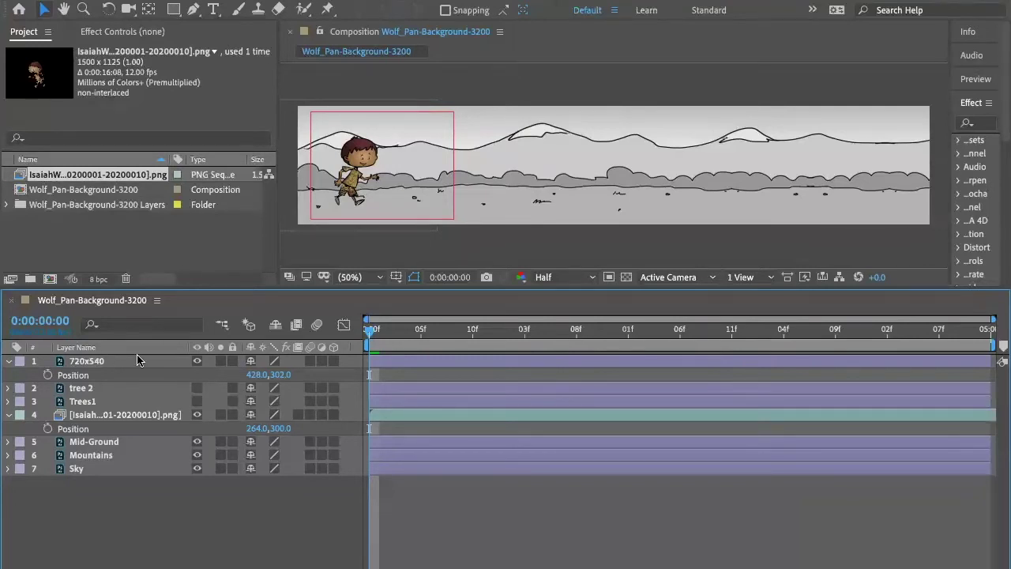
# - Examine the Transform properties of the 720x540 layer and collapse them again
pyautogui.click(82, 362)
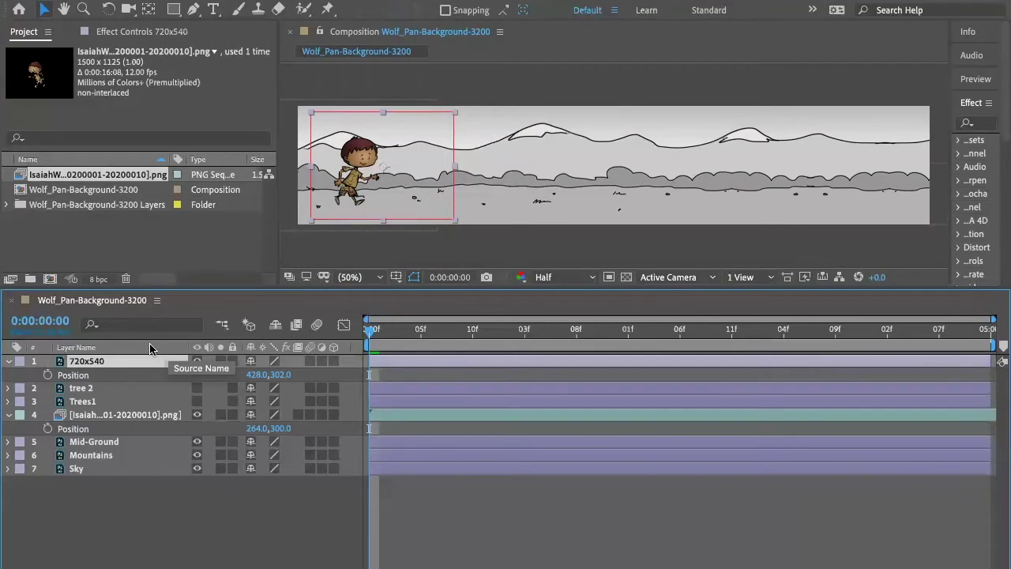
pyautogui.press('p')
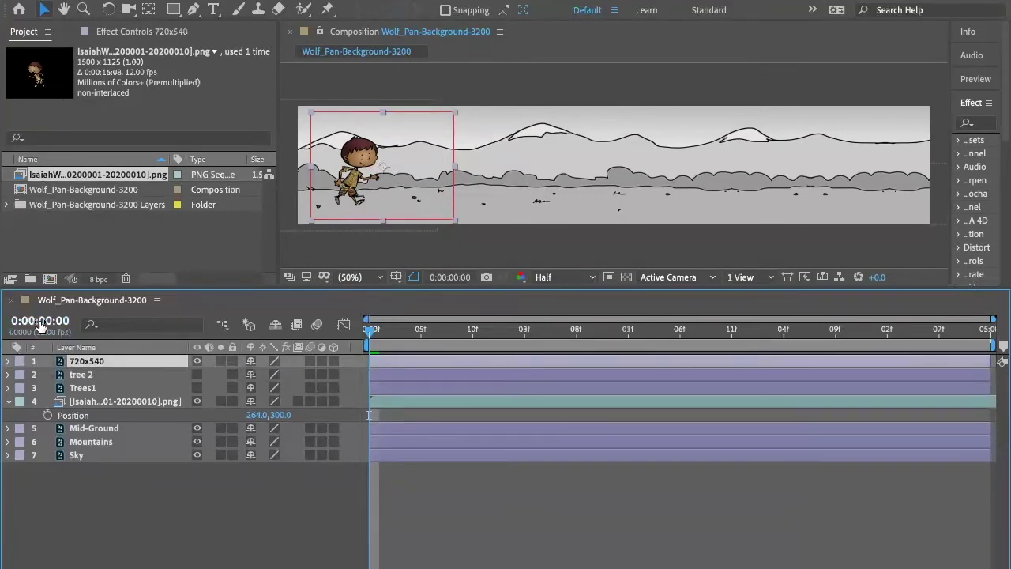
pyautogui.click(7, 362)
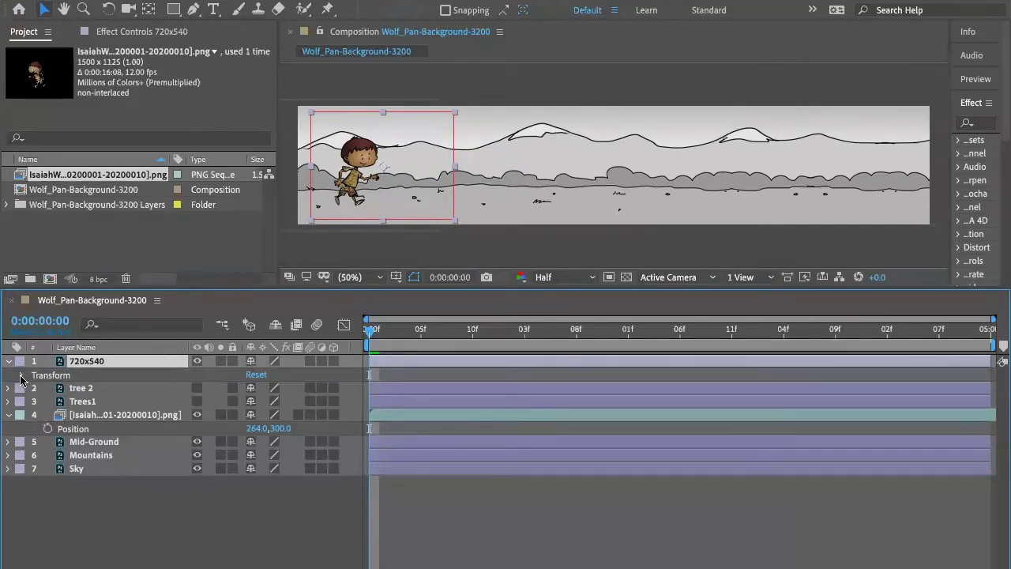
pyautogui.click(21, 376)
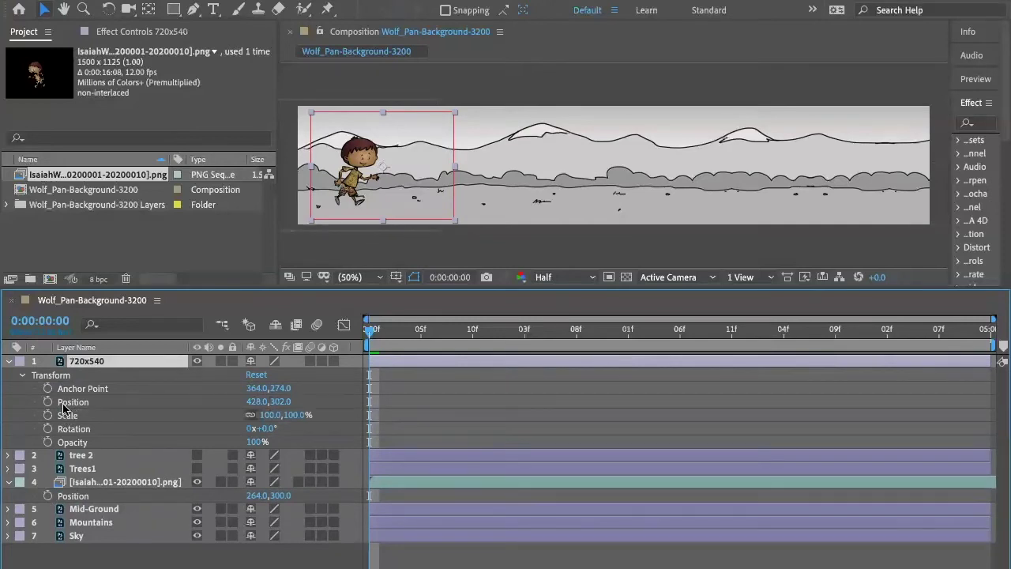
pyautogui.click(10, 362)
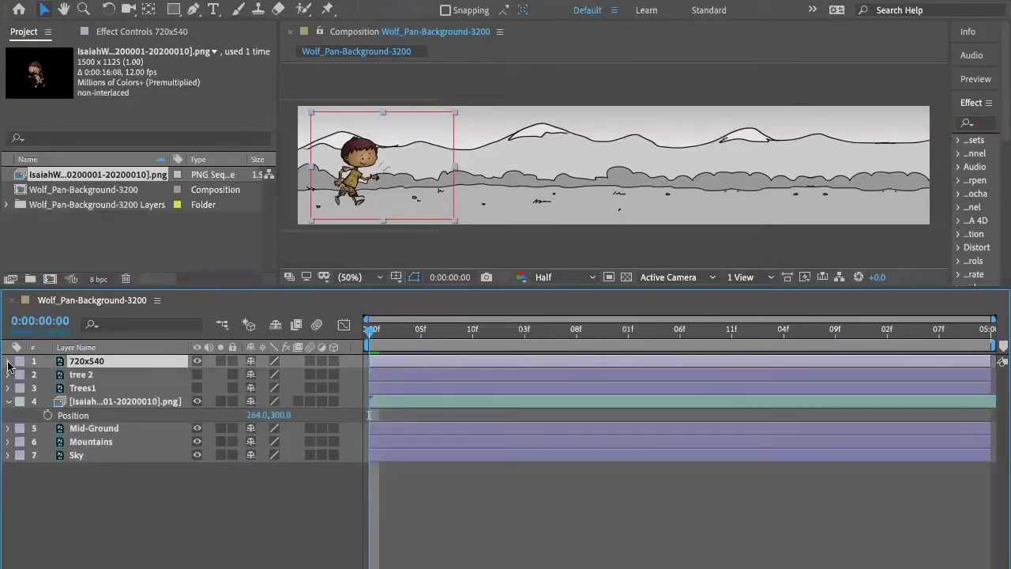
# - Hide the 720x540 frame layer and set a starting Position keyframe on the walk cycle layer at 0:00:00:00
pyautogui.click(10, 362)
pyautogui.click(9, 362)
pyautogui.click(91, 403)
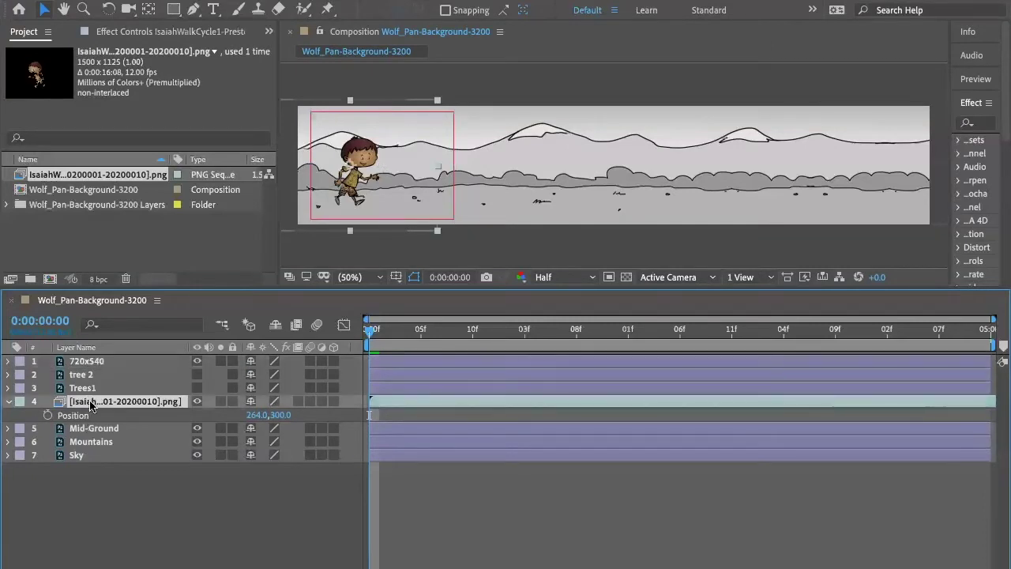
pyautogui.press('p')
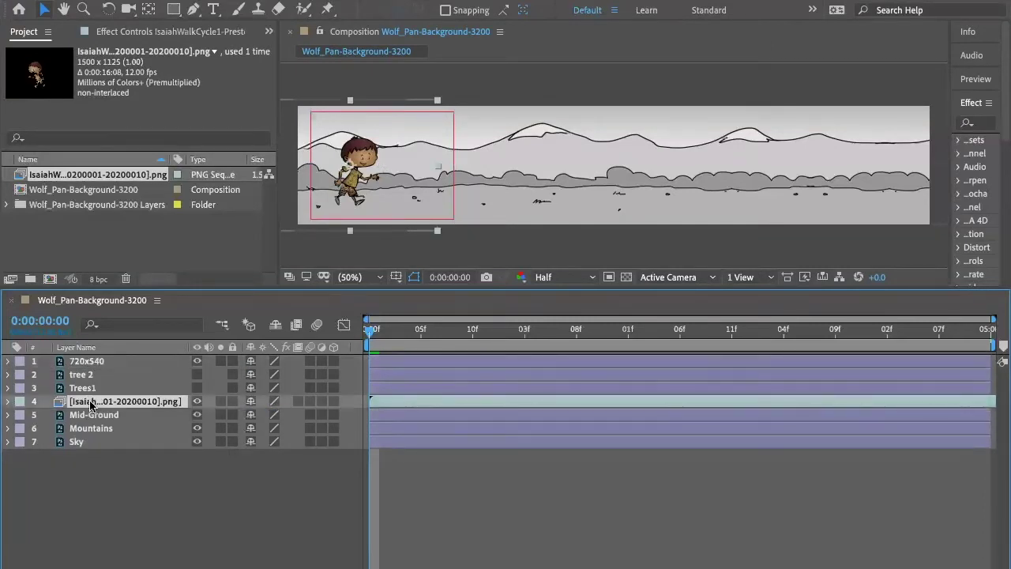
pyautogui.press('p')
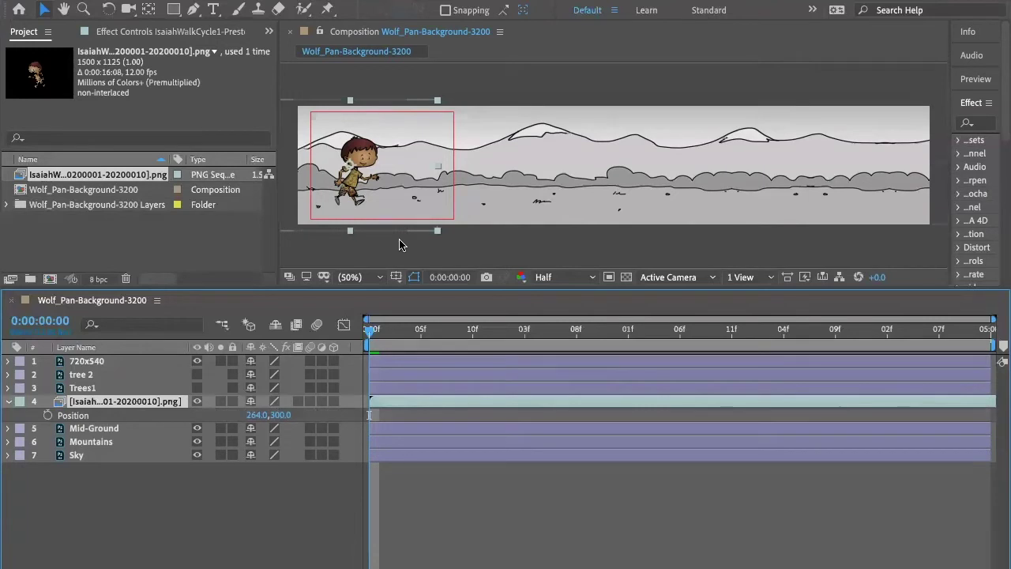
pyautogui.click(197, 361)
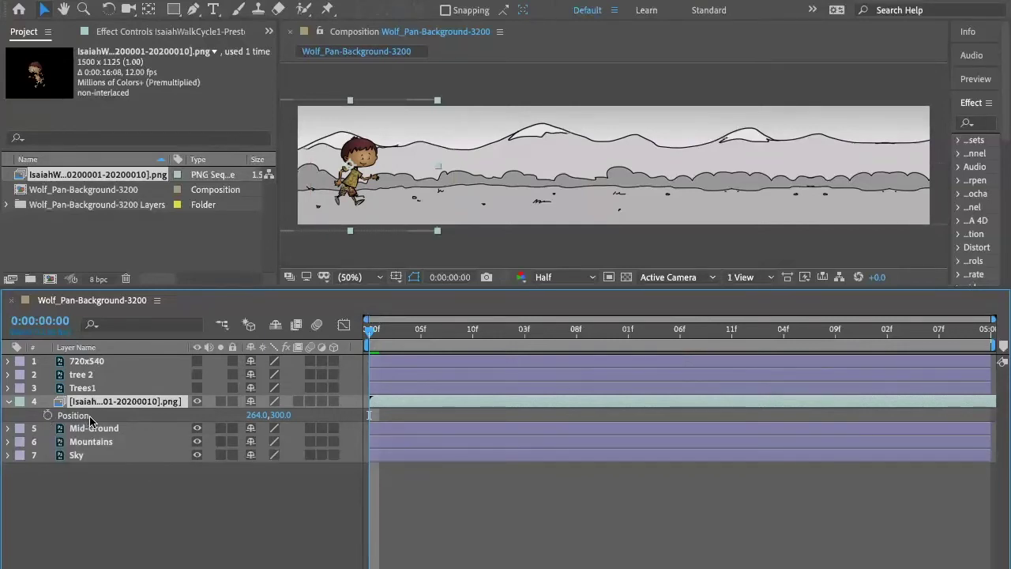
pyautogui.click(48, 416)
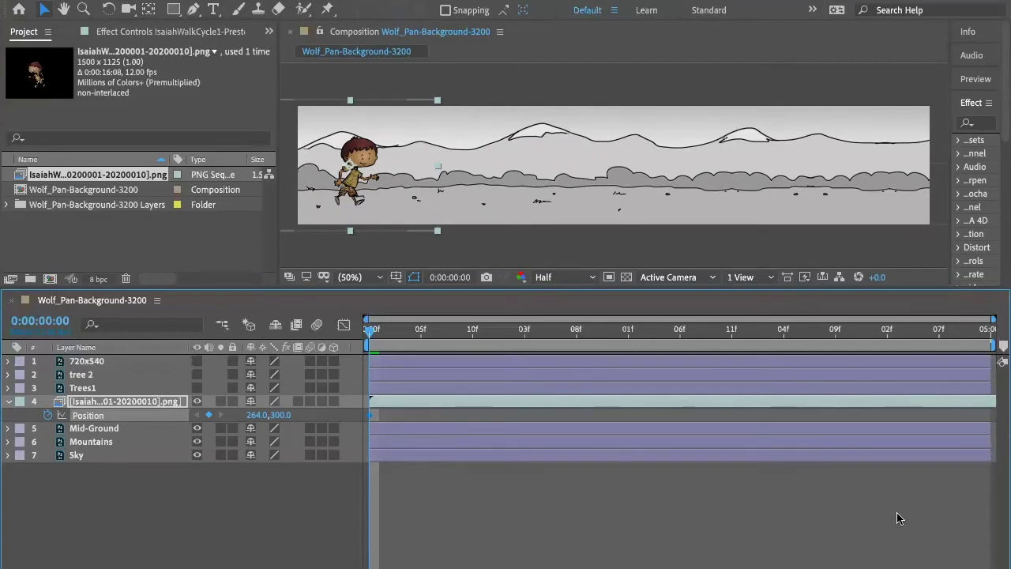
# - At 0:00:04:11, move the walk cycle layer horizontally to position 2494.0, 300.0 to create its end keyframe
pyautogui.press('End')
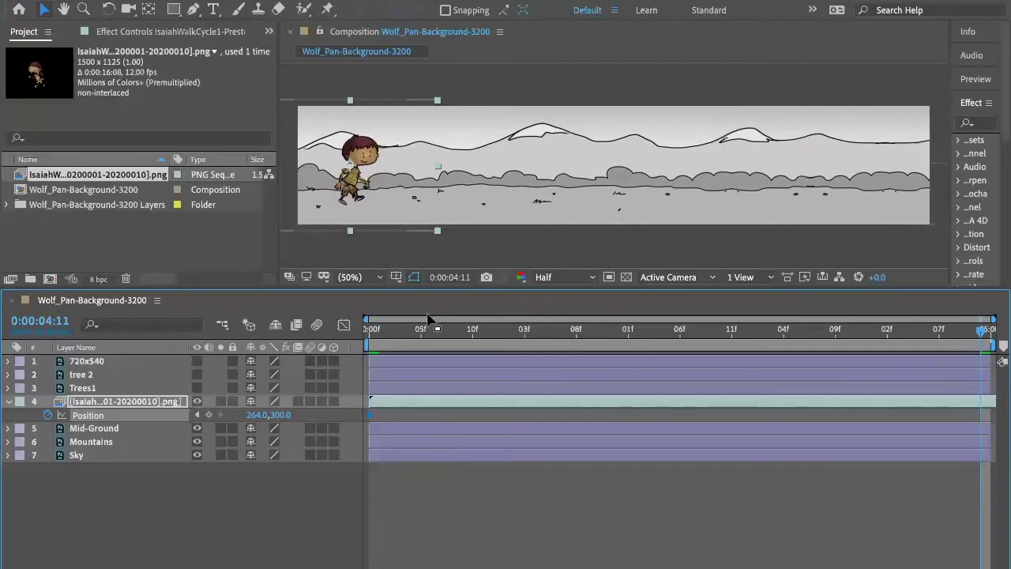
pyautogui.moveTo(253, 419); pyautogui.dragTo(251, 421)
pyautogui.moveTo(249, 421); pyautogui.dragTo(433, 421)
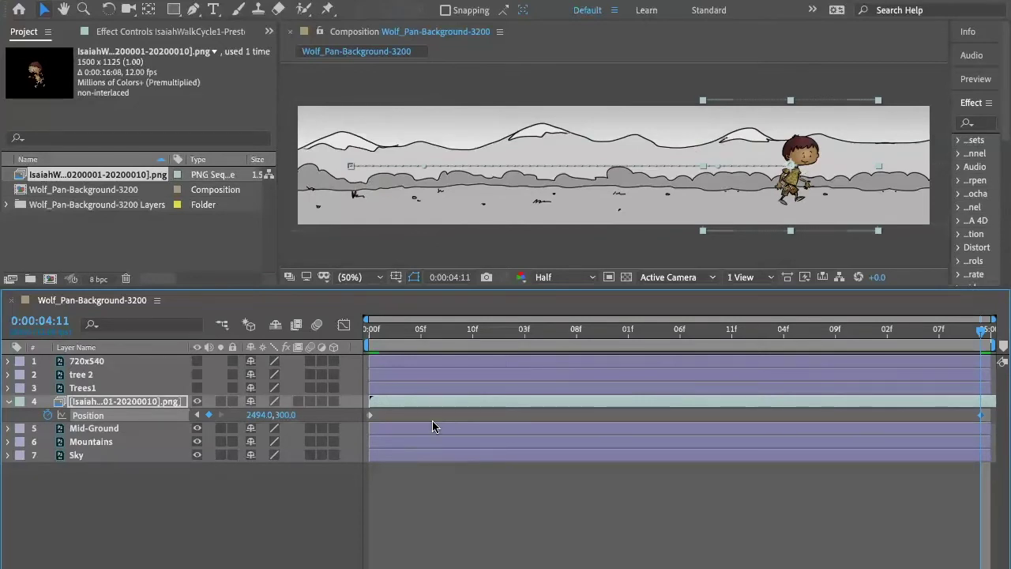
# - Scrub back through the timeline to 0:00:00:00 to check the boy's movement across the background
pyautogui.press('pageup')
pyautogui.moveTo(935, 330); pyautogui.dragTo(860, 400)
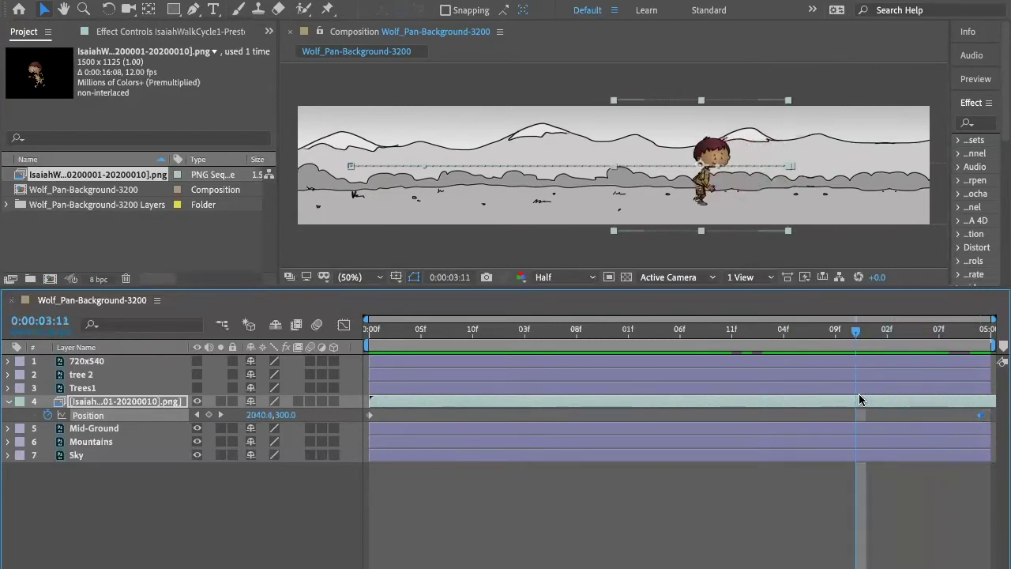
pyautogui.moveTo(857, 332); pyautogui.dragTo(366, 348)
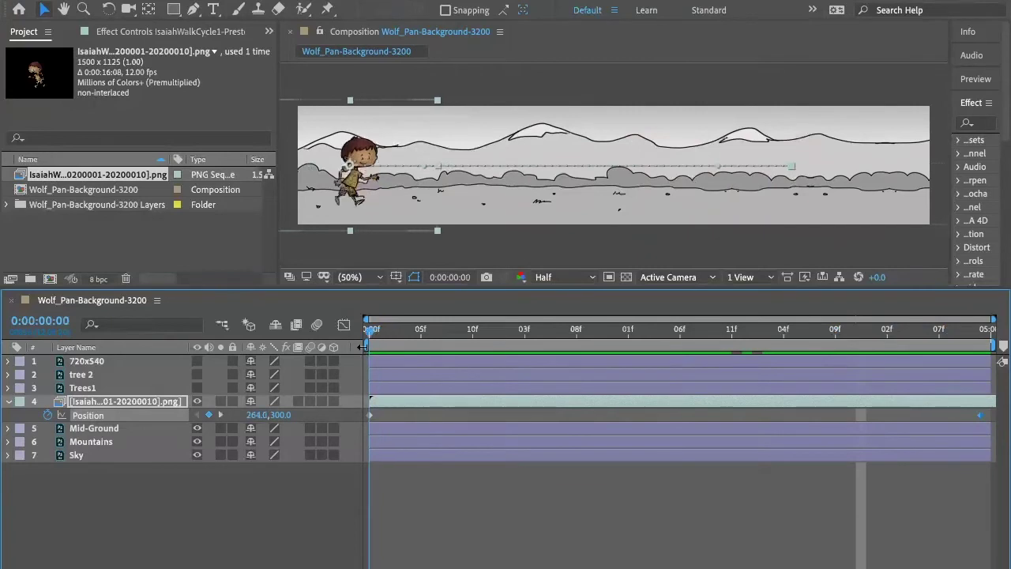
# - Preview the boy's walk across the background, magnify the composition to 100%, and park the playhead at 0:00:02:02
pyautogui.press('space')
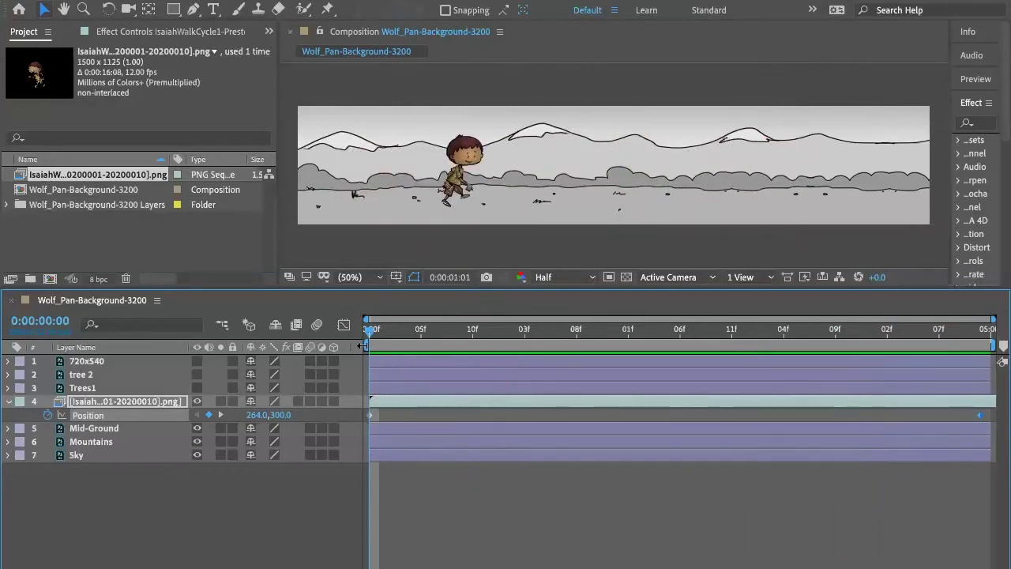
pyautogui.press('space')
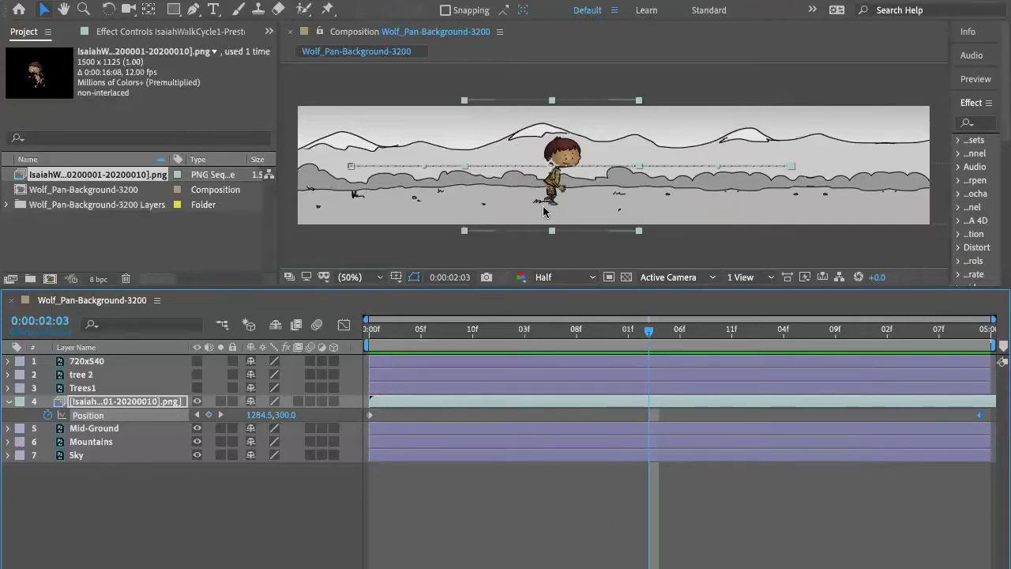
pyautogui.press('.')
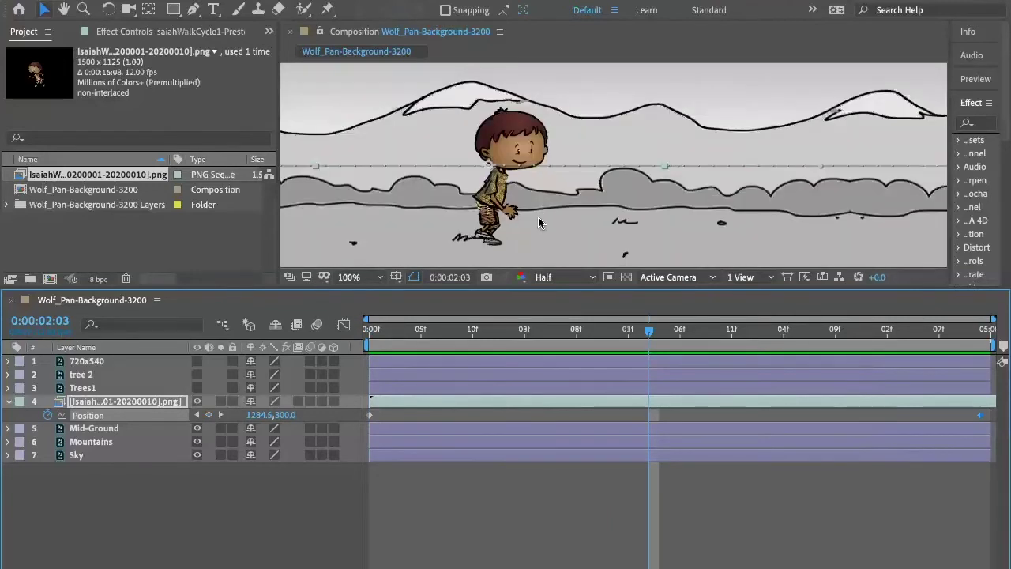
pyautogui.moveTo(648, 330); pyautogui.dragTo(464, 319)
pyautogui.press('space')
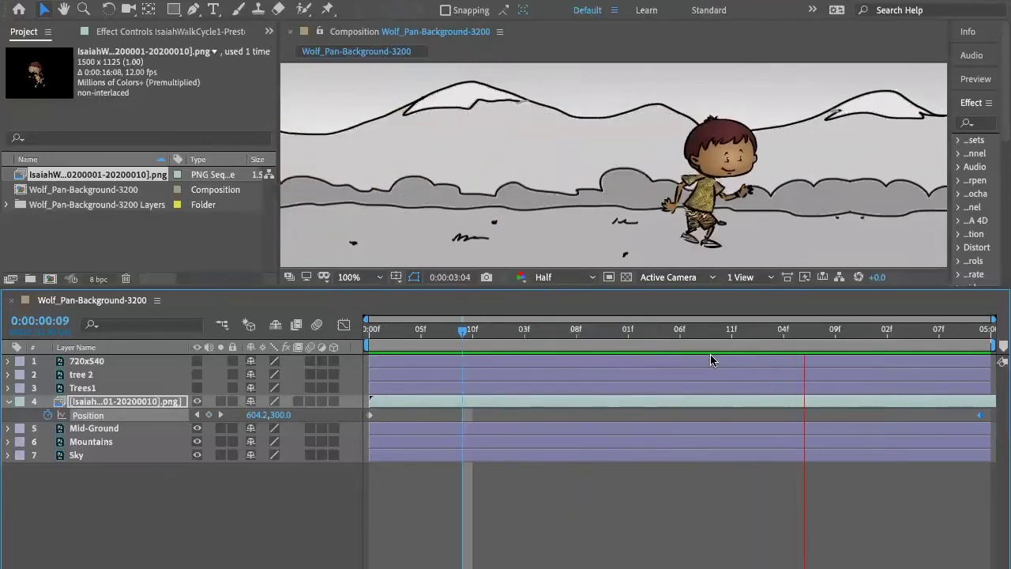
pyautogui.press('space')
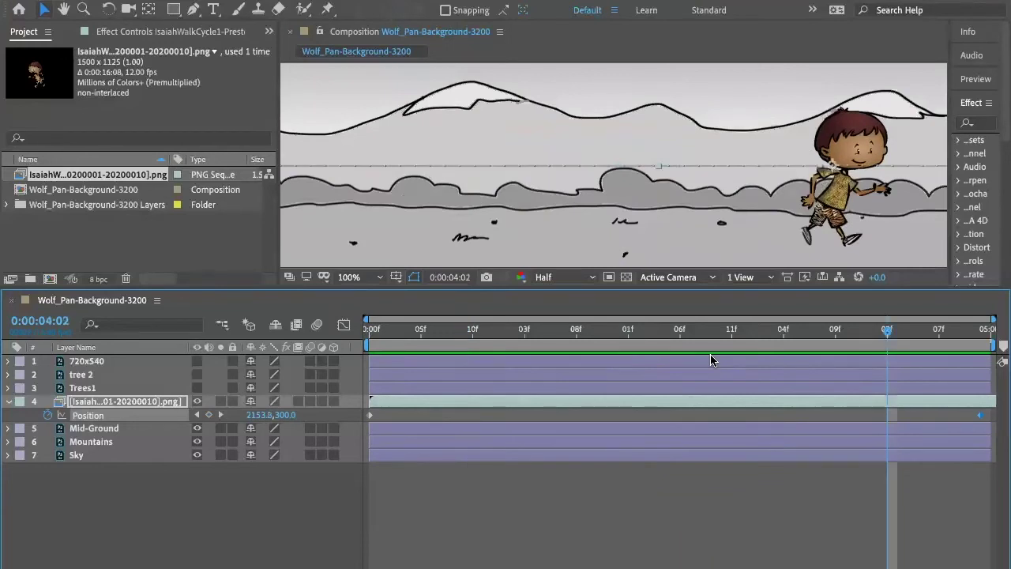
pyautogui.moveTo(886, 330); pyautogui.dragTo(637, 330)
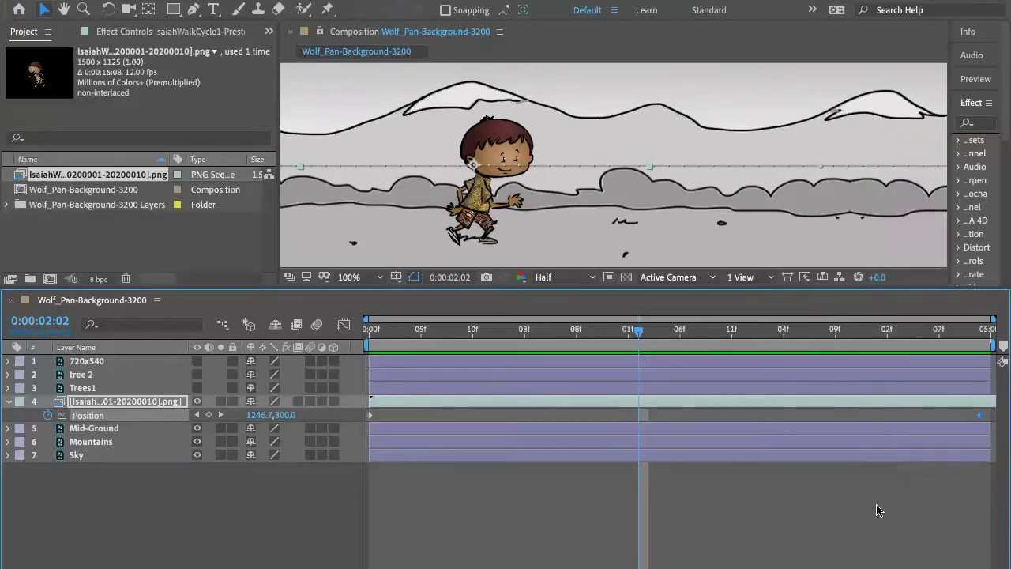
# - Examine the boy's feet against the ground frame by frame from 0:00:02:02 to 0:00:02:10 for foot sliding
pyautogui.press('pagedown')
pyautogui.press('pageup')
pyautogui.press('pagedown')
pyautogui.press('pageup')
pyautogui.press('pagedown')
pyautogui.press('pagedown')
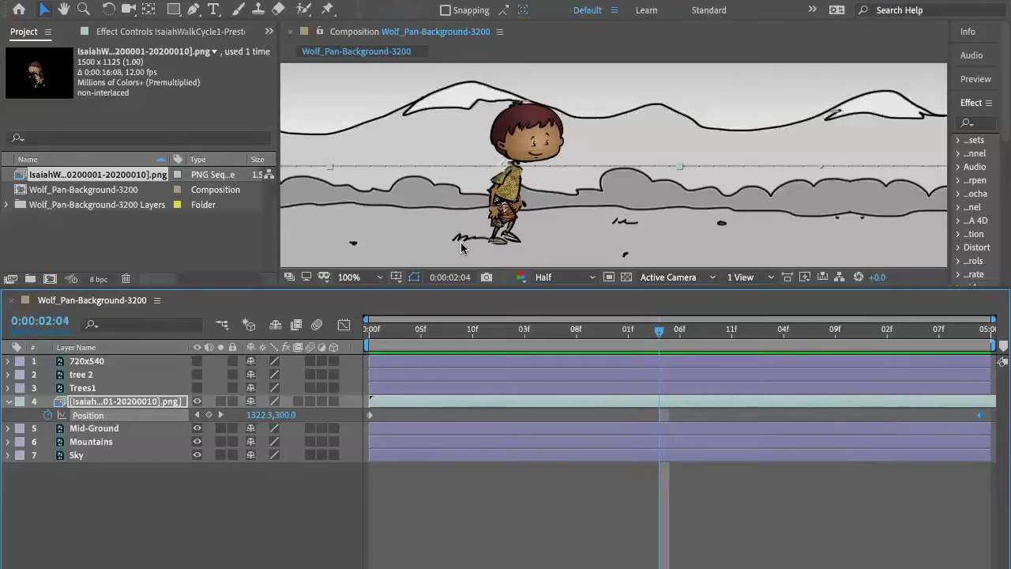
pyautogui.press('pagedown')
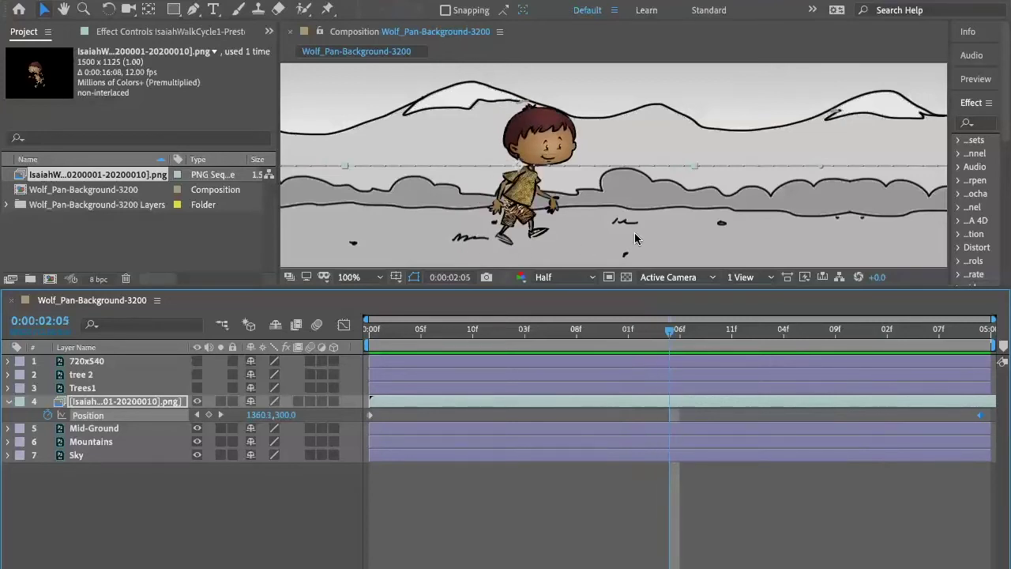
pyautogui.press('pagedown')
pyautogui.press('pagedown')
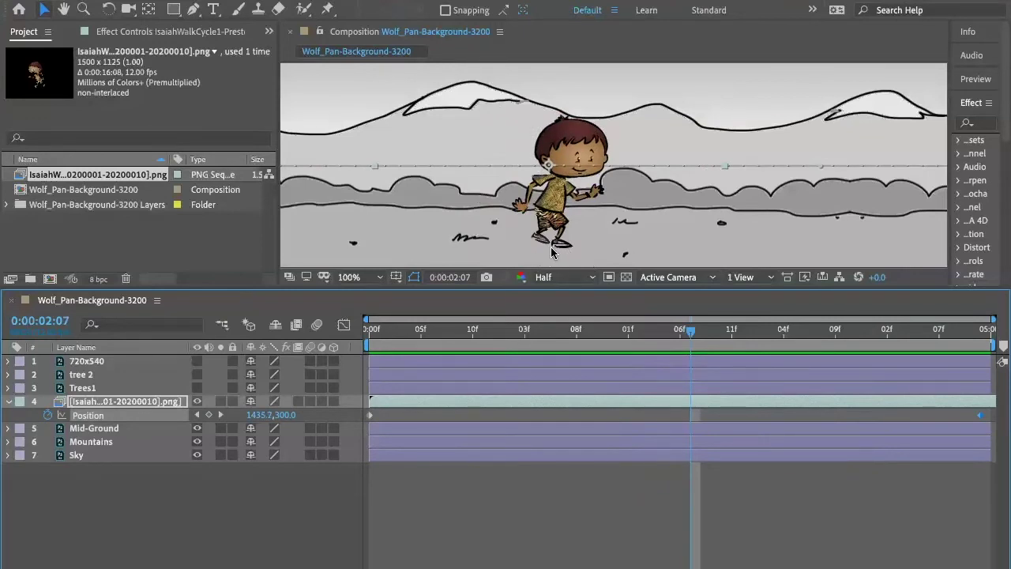
pyautogui.press('pagedown')
pyautogui.press('pagedown')
pyautogui.press('pagedown')
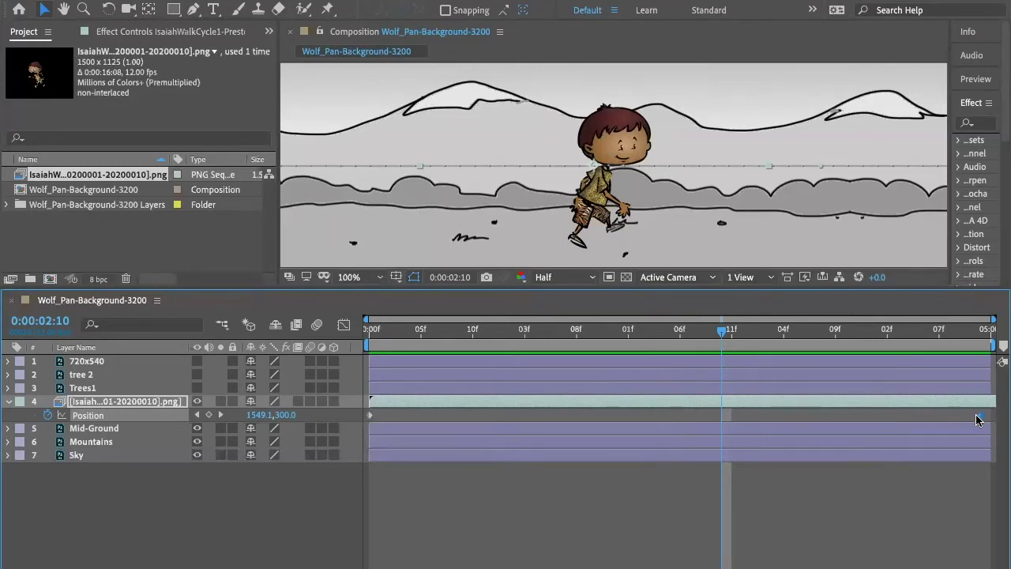
# - Go to the last Position keyframe of the walk-cycle layer at 0:00:04:11
pyautogui.moveTo(977, 419)
pyautogui.moveTo(700, 330); pyautogui.dragTo(806, 366)
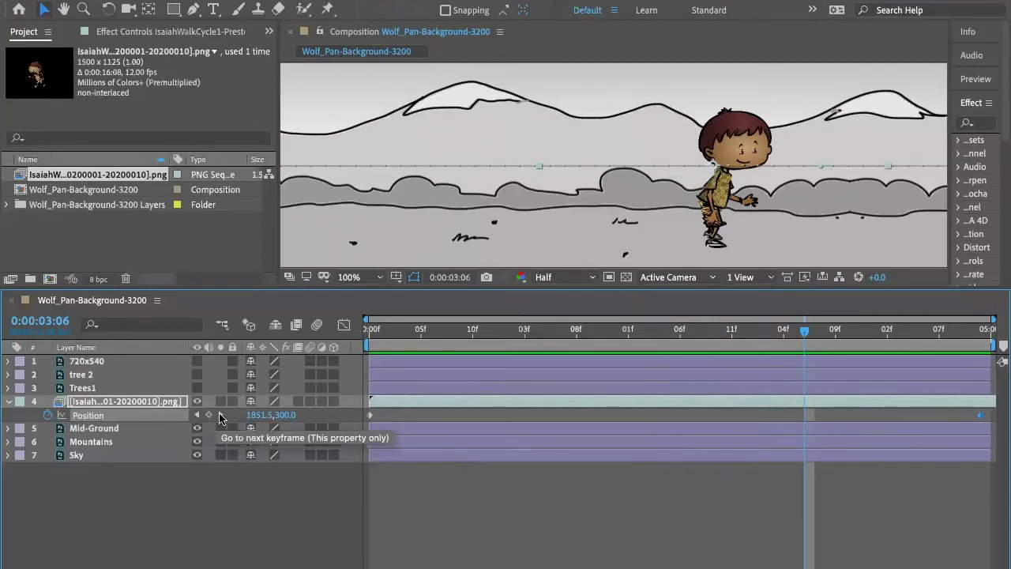
pyautogui.click(219, 417)
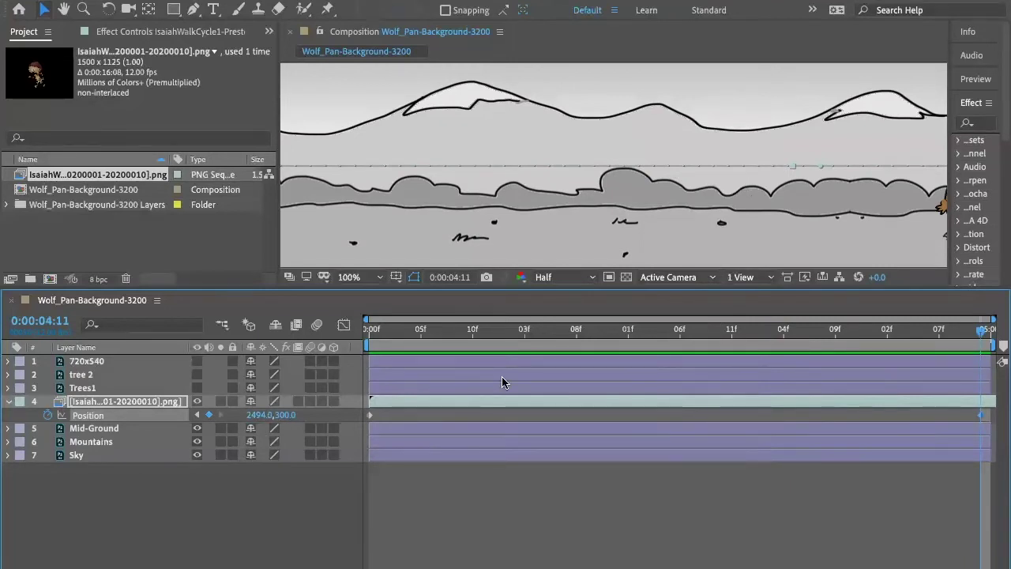
pyautogui.press('h')
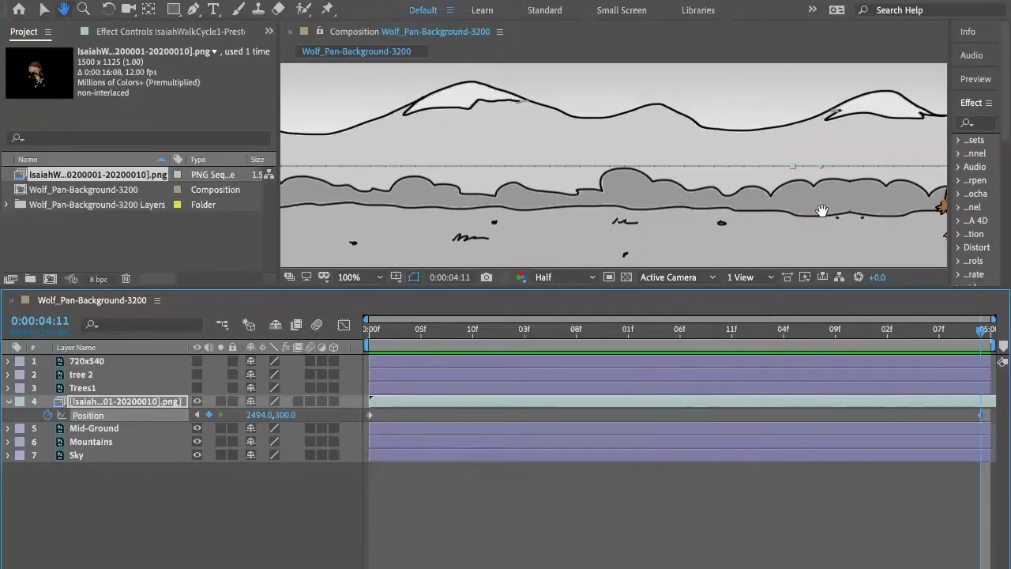
pyautogui.moveTo(822, 205); pyautogui.dragTo(712, 209)
pyautogui.press('v')
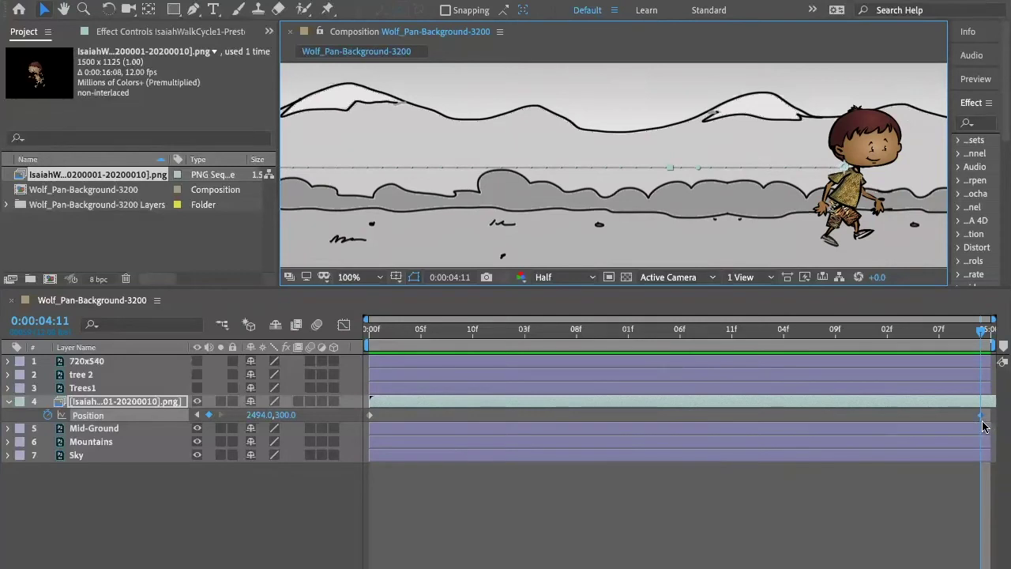
pyautogui.moveTo(978, 423)
pyautogui.hotkey('shift', 'Left')
pyautogui.hotkey('shift', 'Left')
pyautogui.hotkey('shift', 'Left')
pyautogui.hotkey('shift', 'Left')
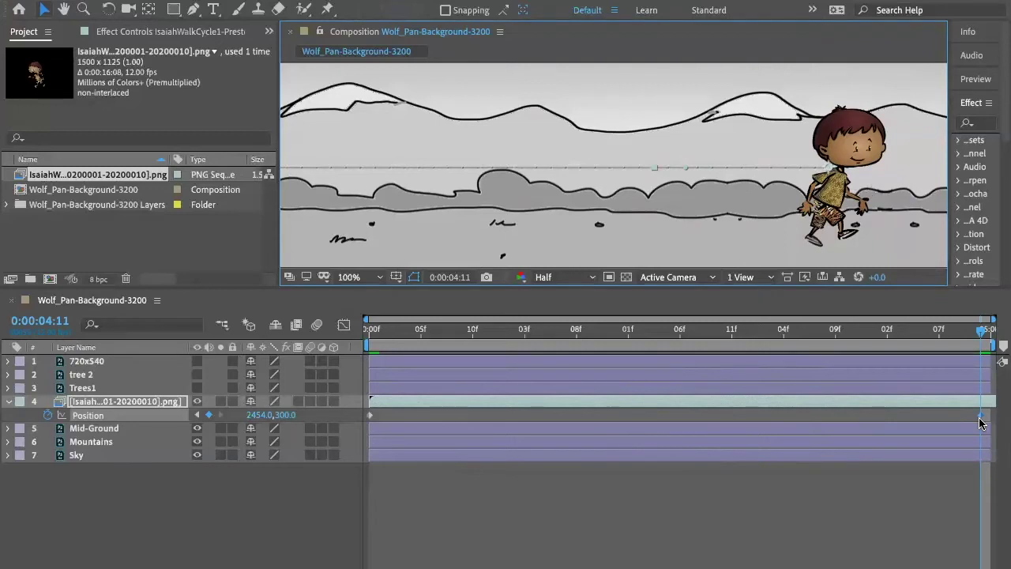
pyautogui.hotkey('shift', 'Right')
pyautogui.hotkey('shift', 'Right')
pyautogui.hotkey('shift', 'Right')
pyautogui.hotkey('shift', 'Right')
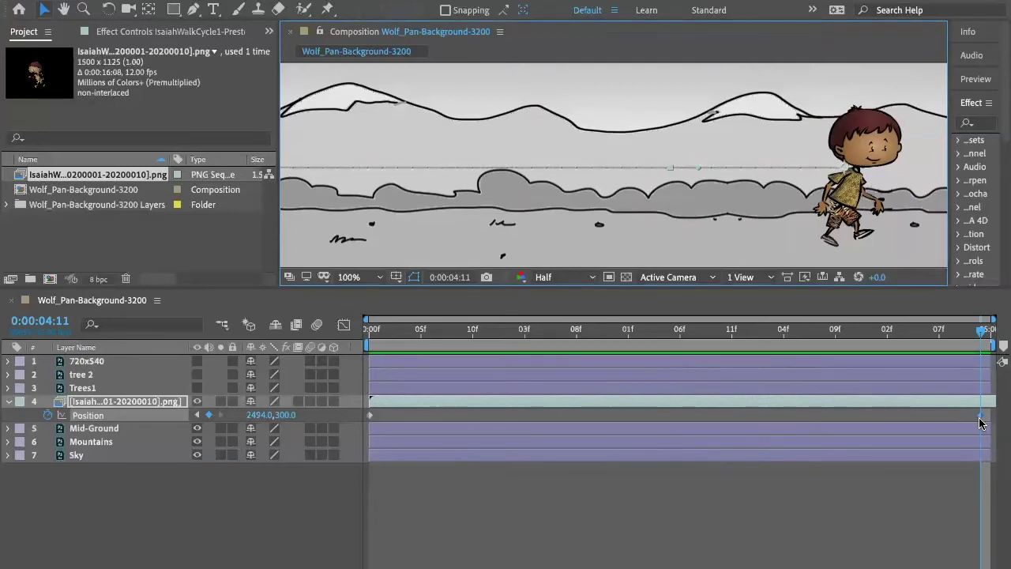
# - Nudge the boy back along the path to 2454, 300 at the last Position keyframe
pyautogui.hotkey('shift', 'Left')
pyautogui.hotkey('shift', 'Left')
pyautogui.hotkey('shift', 'Left')
pyautogui.hotkey('shift', 'Left')
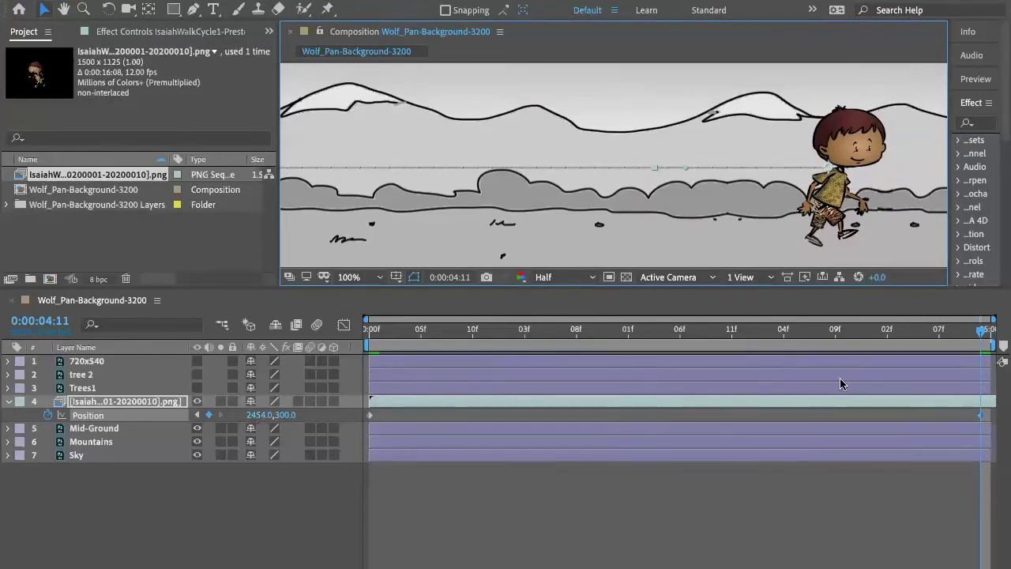
# - Scrub to 0:00:03:00 to check the foot contact, and visit the layer's last and first Position keyframes
pyautogui.moveTo(979, 330); pyautogui.dragTo(645, 332)
pyautogui.moveTo(658, 337); pyautogui.dragTo(738, 336)
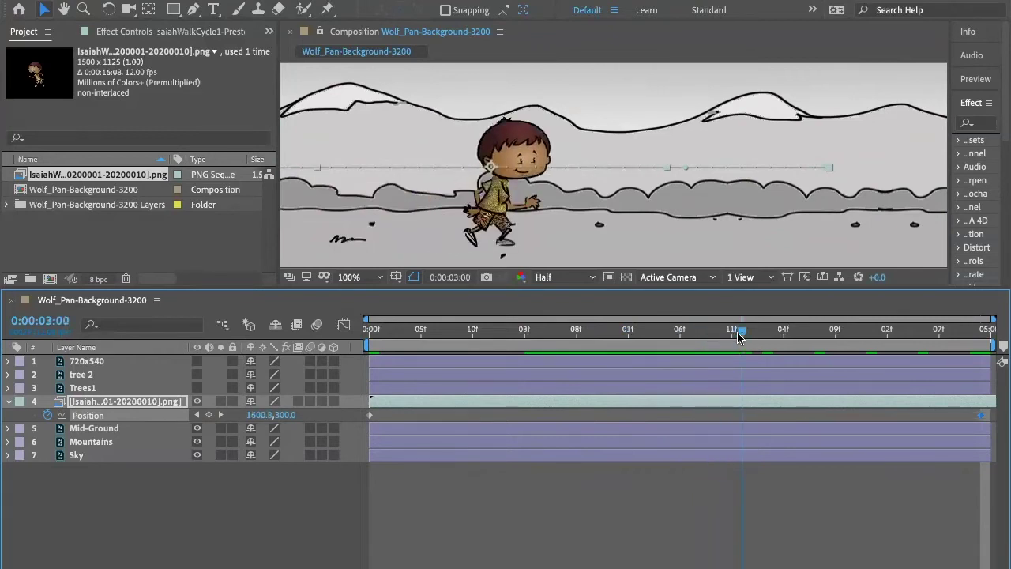
pyautogui.moveTo(983, 417)
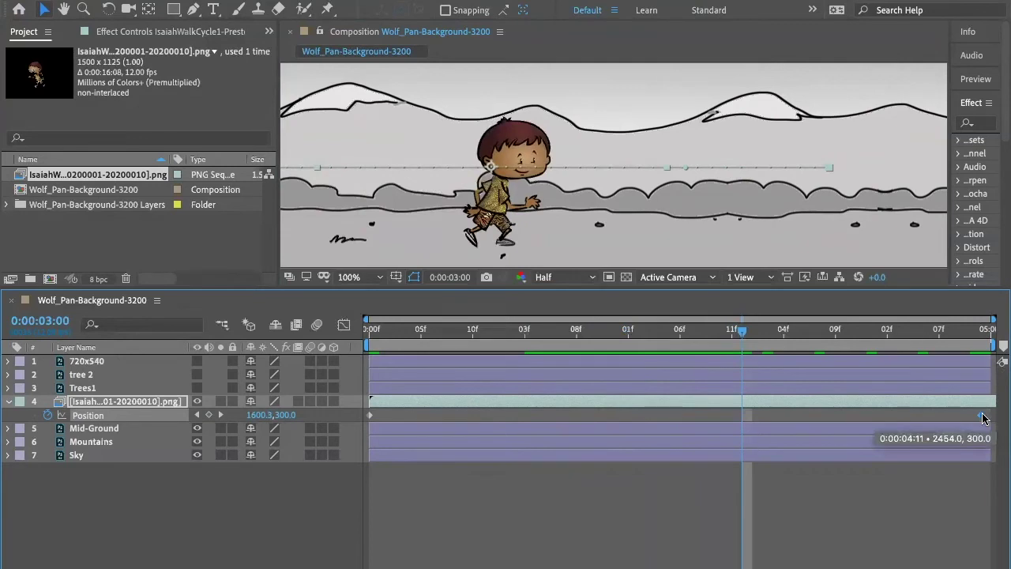
pyautogui.click(980, 415)
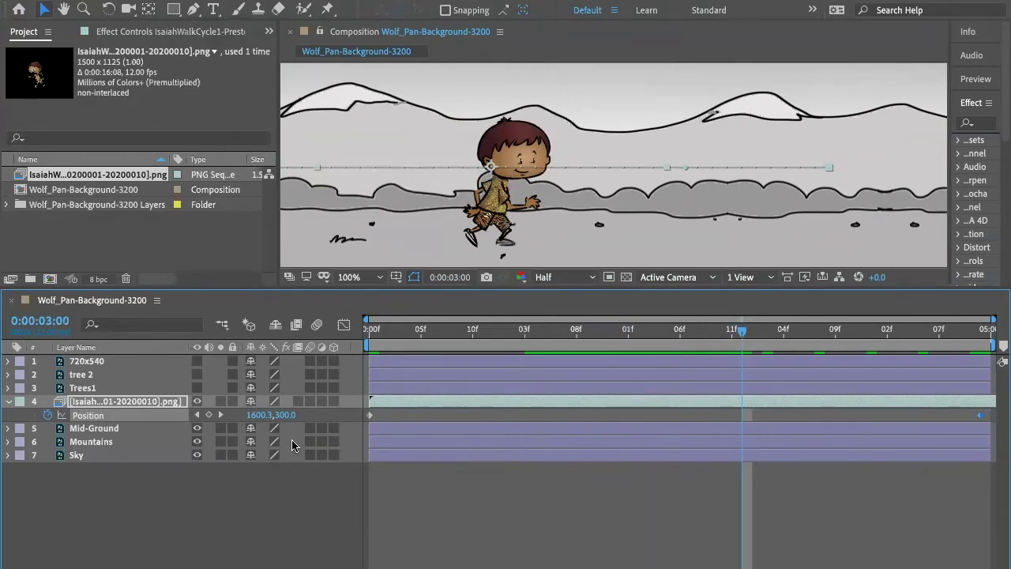
pyautogui.press('k')
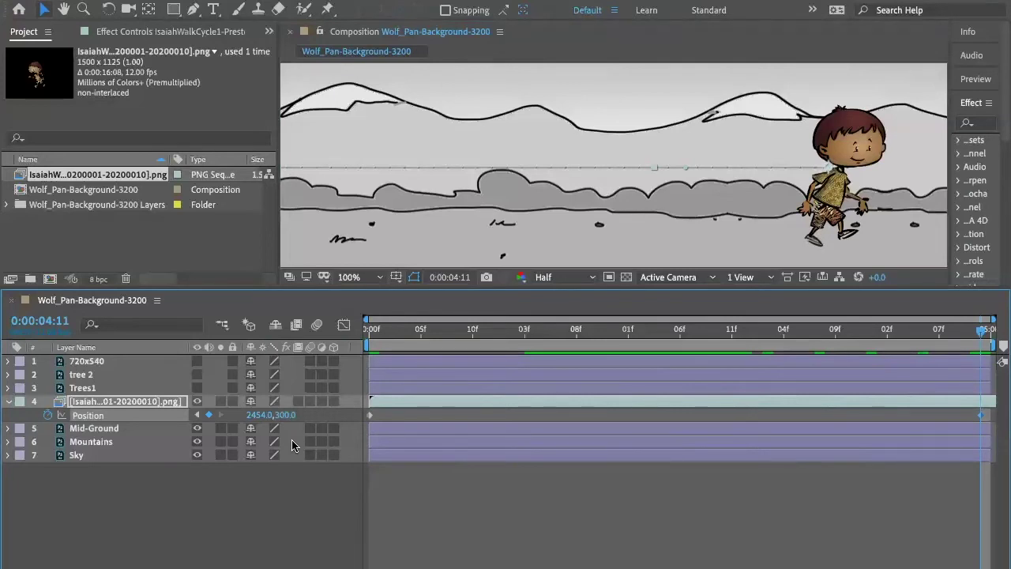
pyautogui.press('j')
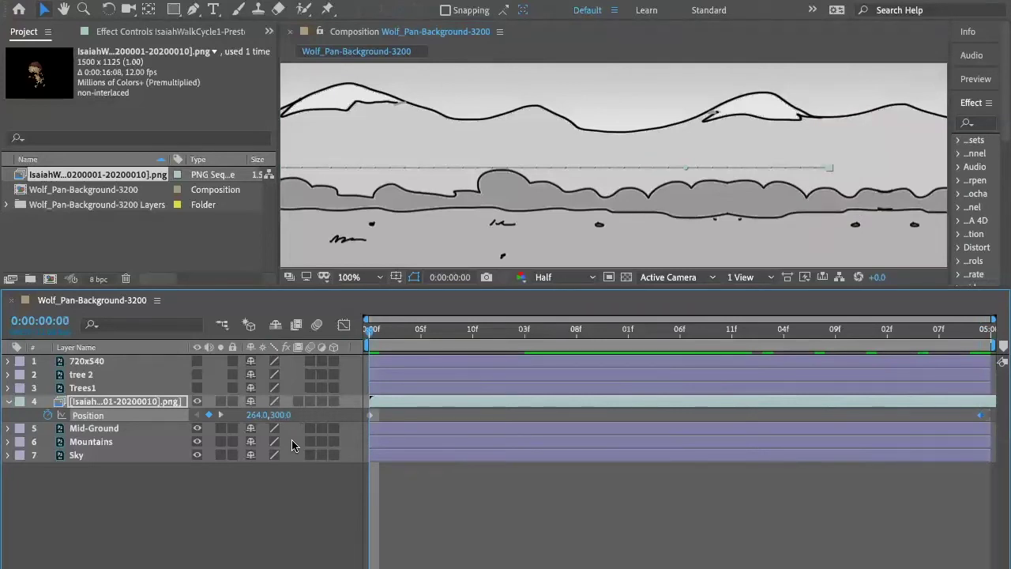
# - Return to the last Position keyframe at 0:00:04:11 and nudge the boy back to 2414, 300
pyautogui.press('k')
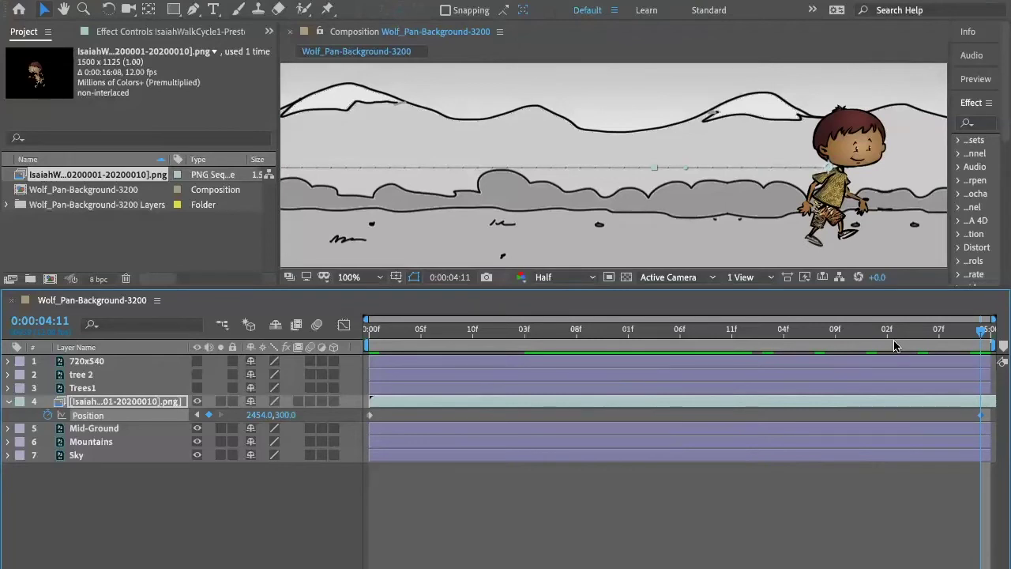
pyautogui.hotkey('shift', 'Left')
pyautogui.hotkey('shift', 'Left')
pyautogui.hotkey('shift', 'Left')
pyautogui.hotkey('shift', 'Left')
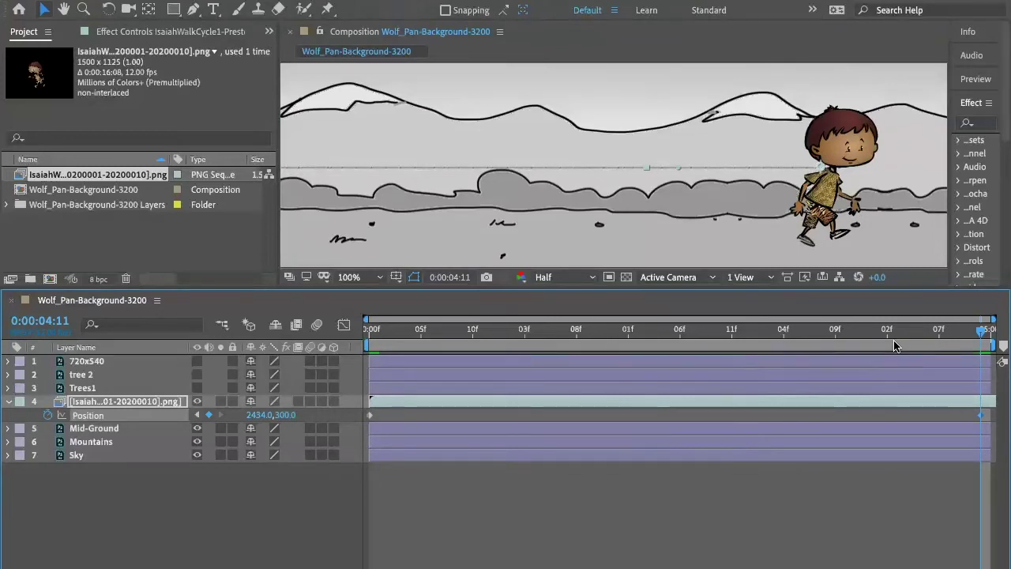
pyautogui.hotkey('shift', 'Left')
pyautogui.hotkey('shift', 'Left')
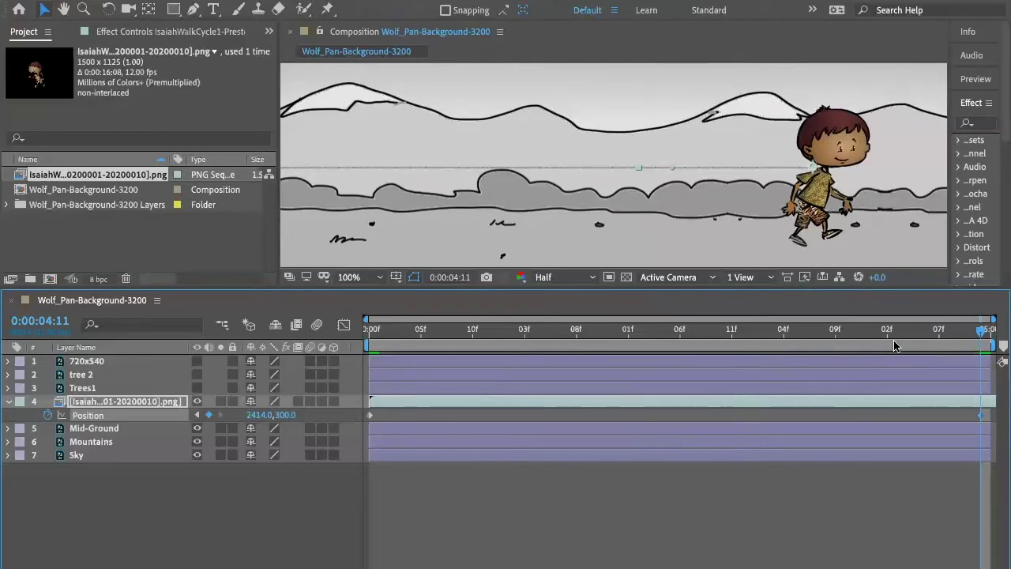
# - Scrub from 0:00:02:07 to 0:00:03:00 to compare the planted foot's position against the ground
pyautogui.moveTo(981, 331); pyautogui.dragTo(690, 341)
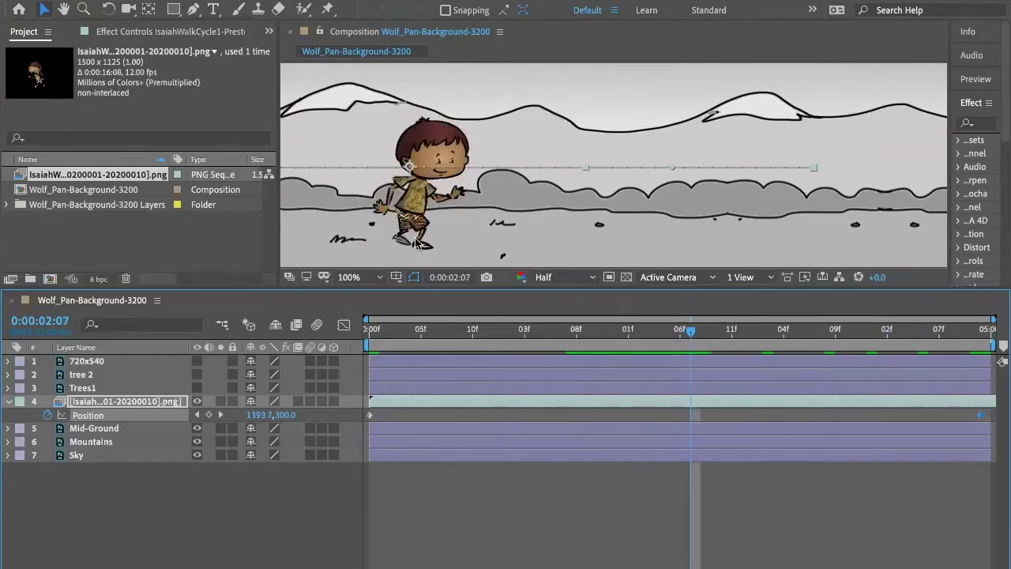
pyautogui.moveTo(689, 330); pyautogui.dragTo(740, 335)
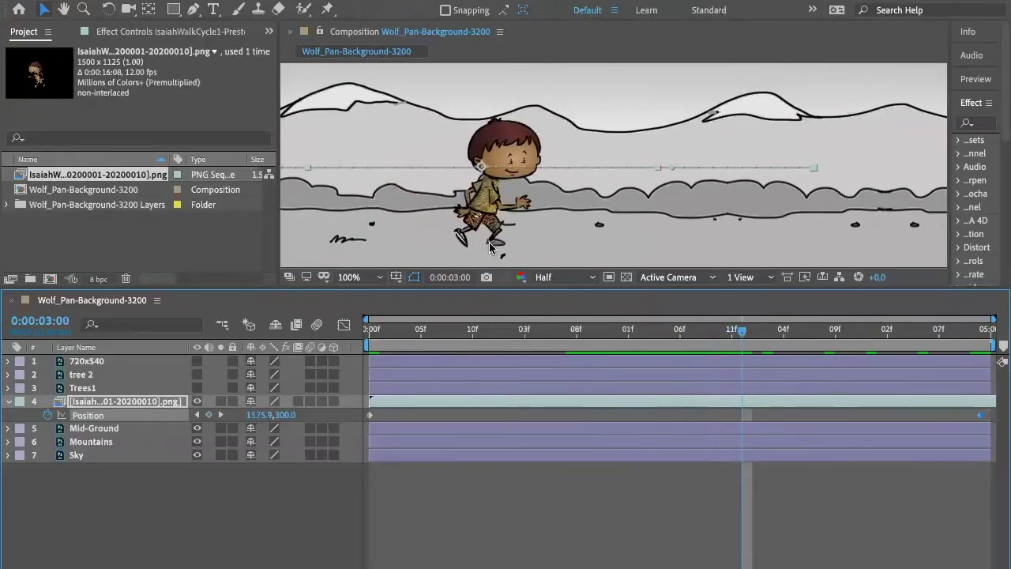
pyautogui.moveTo(736, 333); pyautogui.dragTo(747, 334)
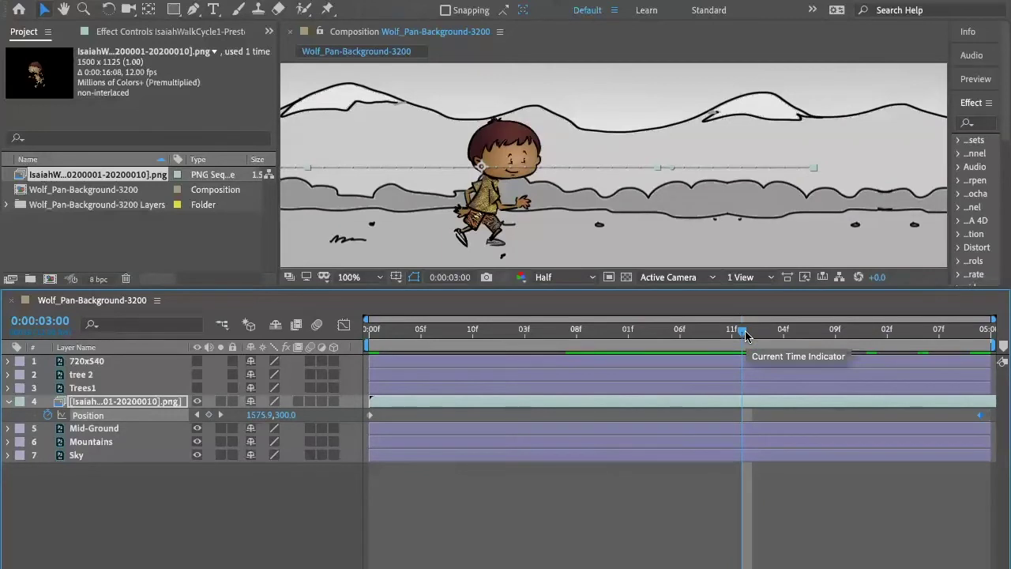
# - Nudge the boy to 2374, 300 at the last Position keyframe and check his feet around 0:00:02:07
pyautogui.press('k')
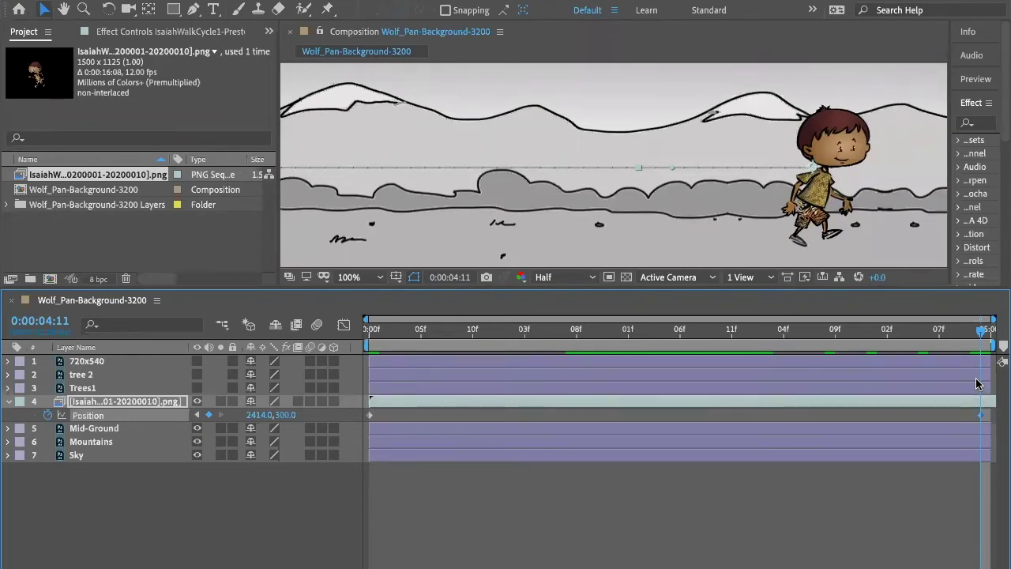
pyautogui.hotkey('shift', 'Left')
pyautogui.hotkey('shift', 'Left')
pyautogui.hotkey('shift', 'Left')
pyautogui.hotkey('shift', 'Left')
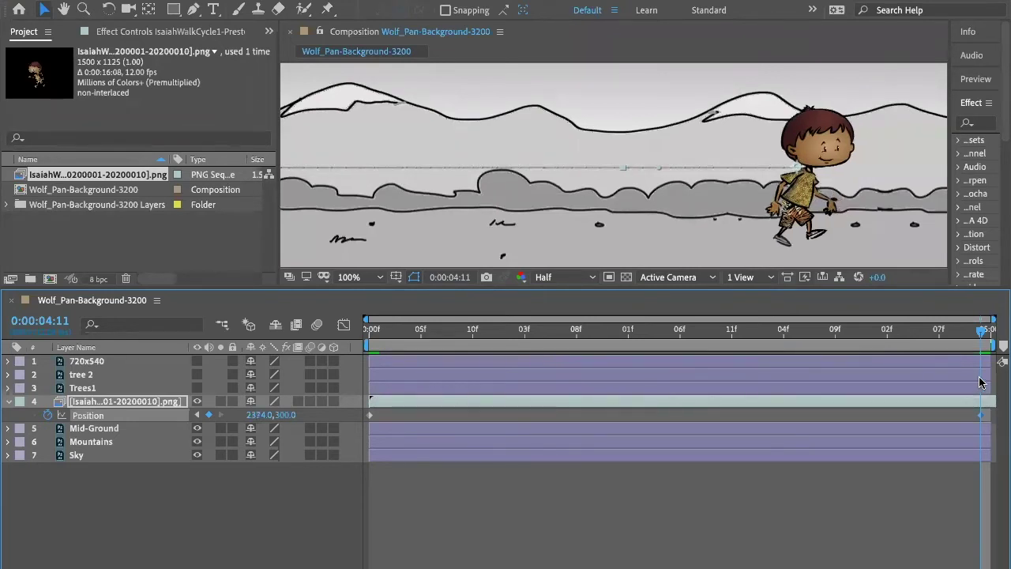
pyautogui.moveTo(981, 330); pyautogui.dragTo(692, 331)
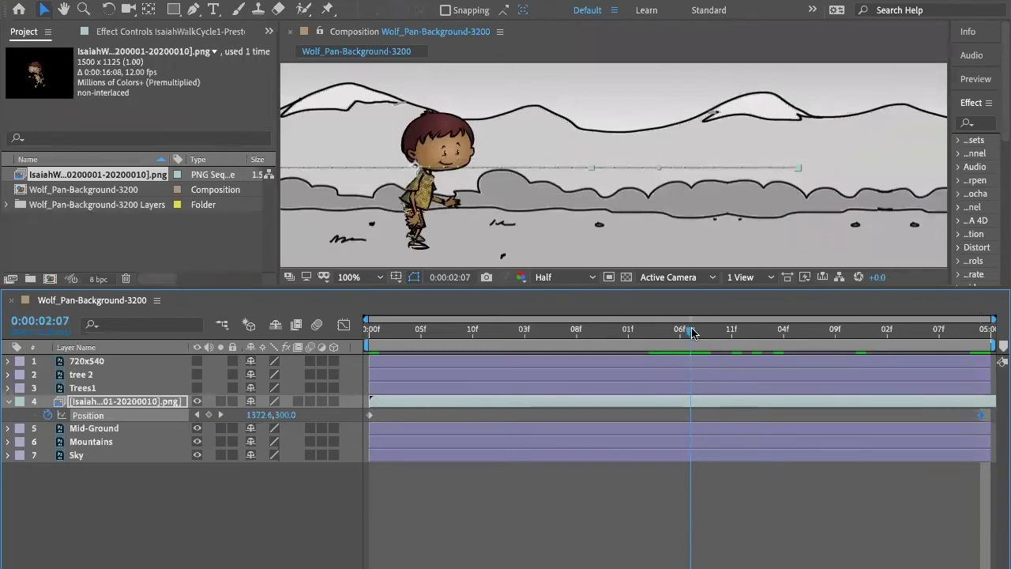
# - Shorten the walk further by nudging the last Position keyframe to 2314, 300, and check the foot contact at 0:00:02:07
pyautogui.press('k')
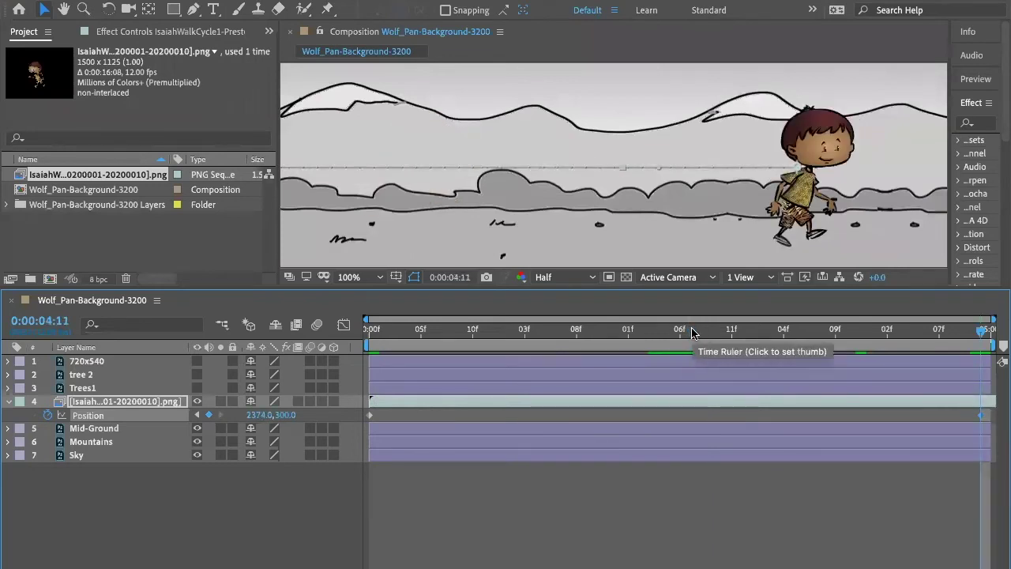
pyautogui.hotkey('shift', 'Left')
pyautogui.hotkey('shift', 'Left')
pyautogui.hotkey('shift', 'Left')
pyautogui.hotkey('shift', 'Left')
pyautogui.hotkey('shift', 'Left')
pyautogui.hotkey('shift', 'Left')
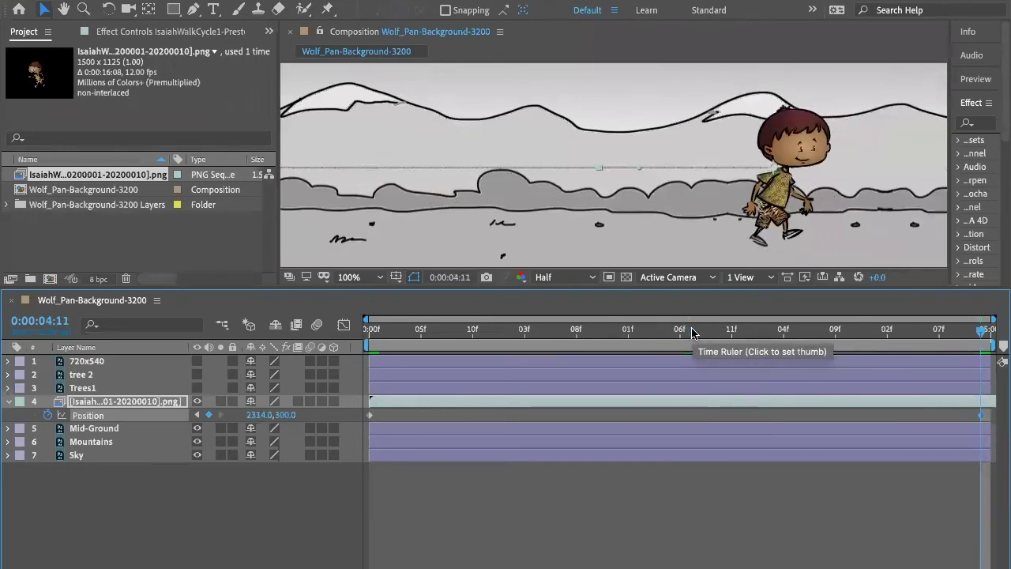
pyautogui.moveTo(980, 331); pyautogui.dragTo(689, 339)
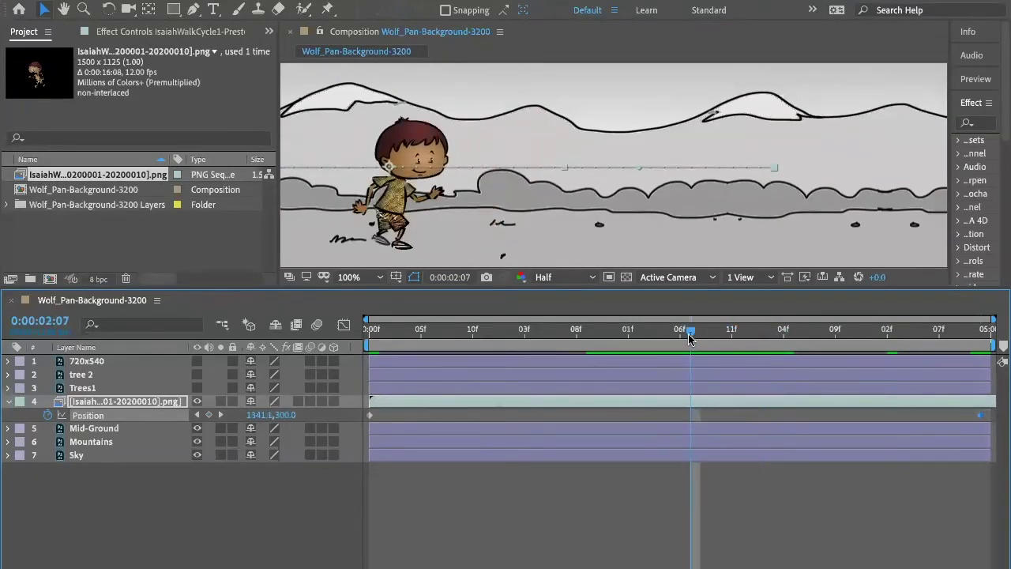
# - Nudge the boy to 2274, 300 at the last Position keyframe and check his feet around 0:00:02:09
pyautogui.press('k')
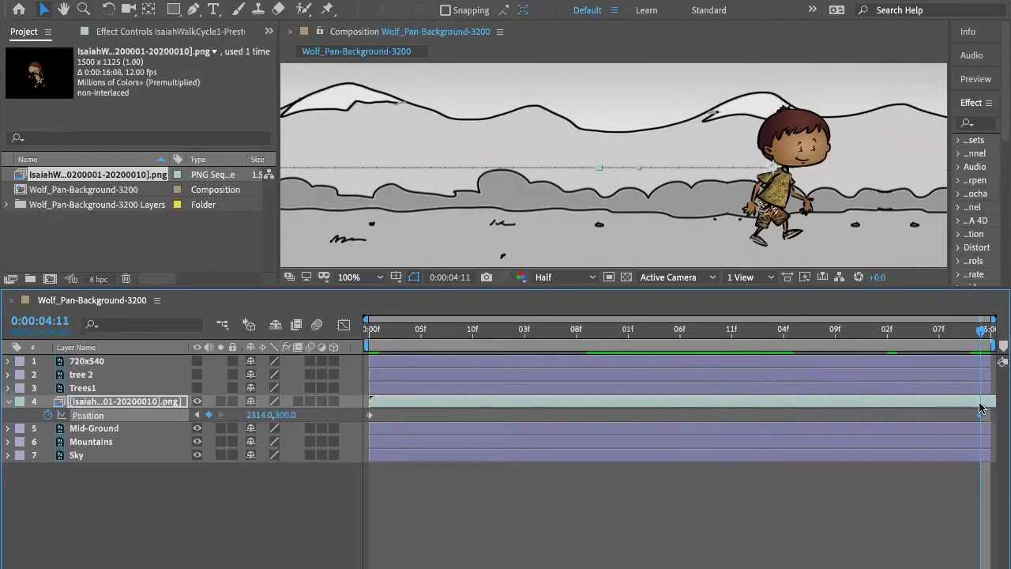
pyautogui.hotkey('shift', 'Left')
pyautogui.hotkey('shift', 'Left')
pyautogui.hotkey('shift', 'Left')
pyautogui.hotkey('shift', 'Left')
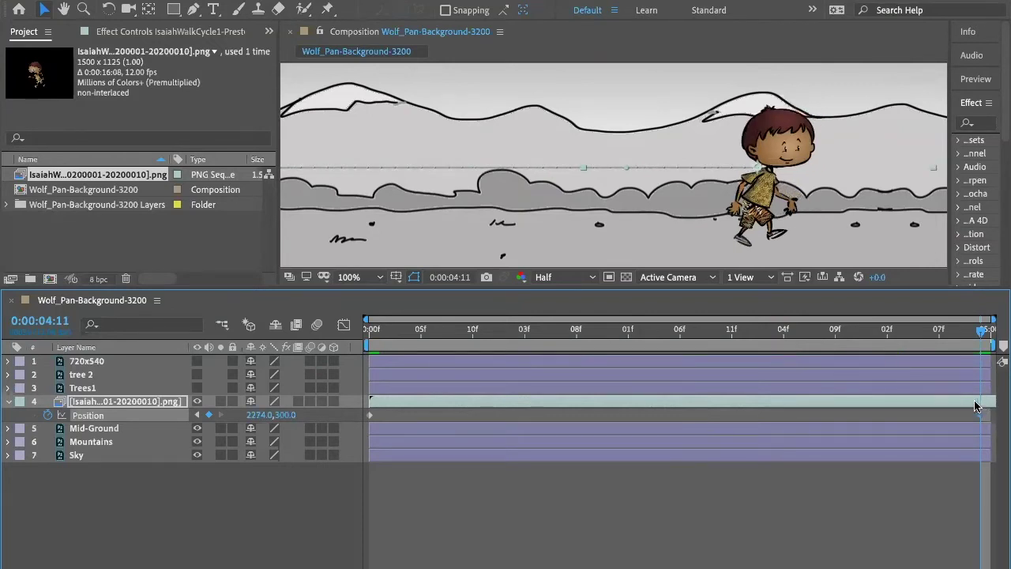
pyautogui.moveTo(980, 332); pyautogui.dragTo(709, 346)
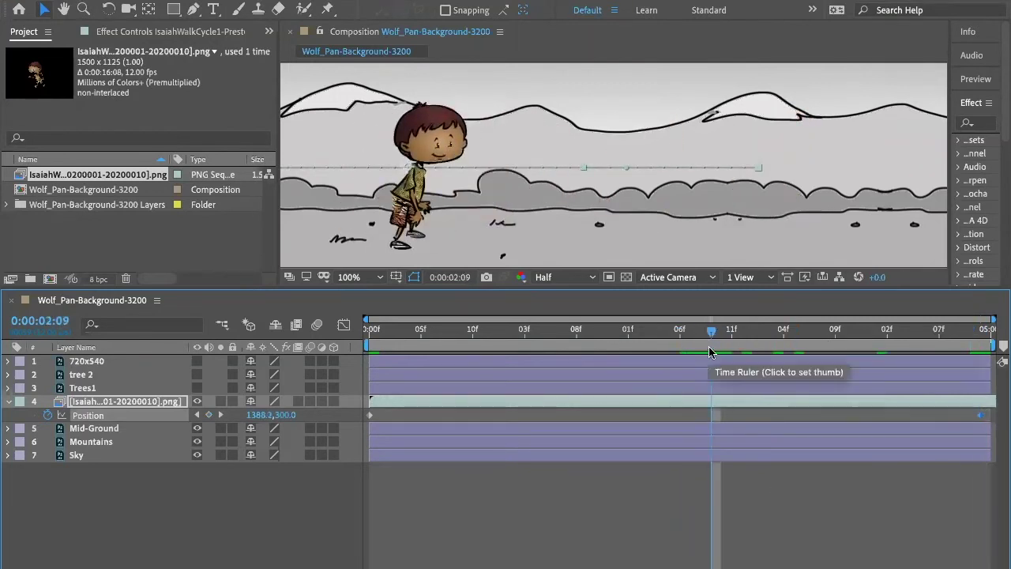
# - Shift the last Position keyframe back to 2234, 300 and check the foot contact around 0:00:03:07
pyautogui.press('k')
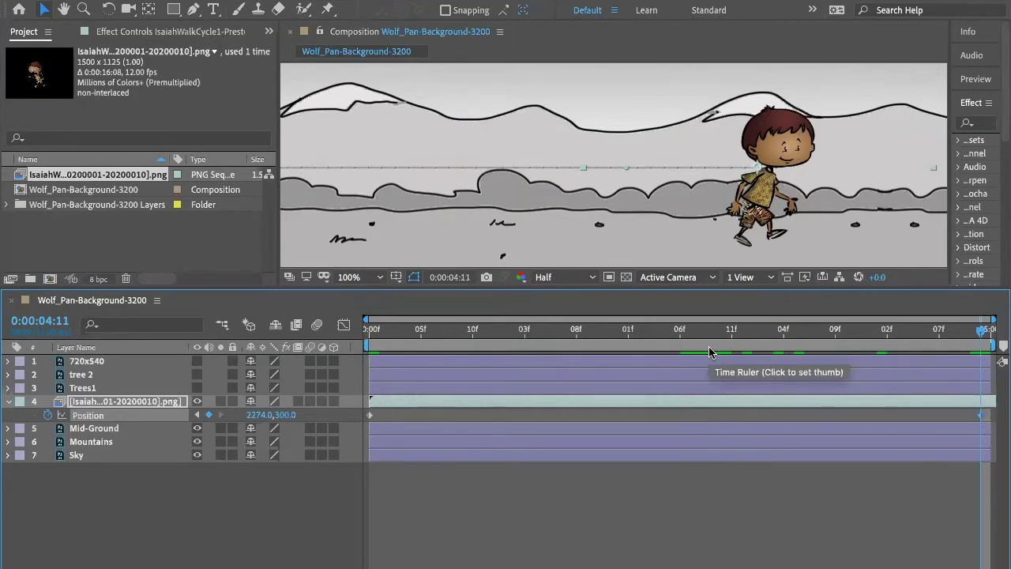
pyautogui.hotkey('shift', 'Left')
pyautogui.hotkey('shift', 'Left')
pyautogui.hotkey('shift', 'Left')
pyautogui.hotkey('shift', 'Left')
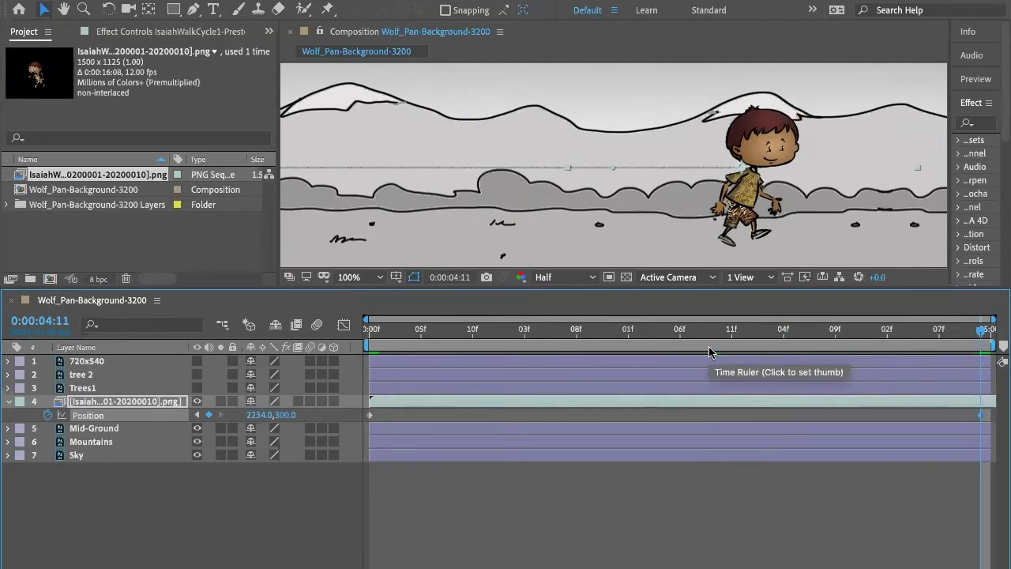
pyautogui.moveTo(981, 331); pyautogui.dragTo(811, 332)
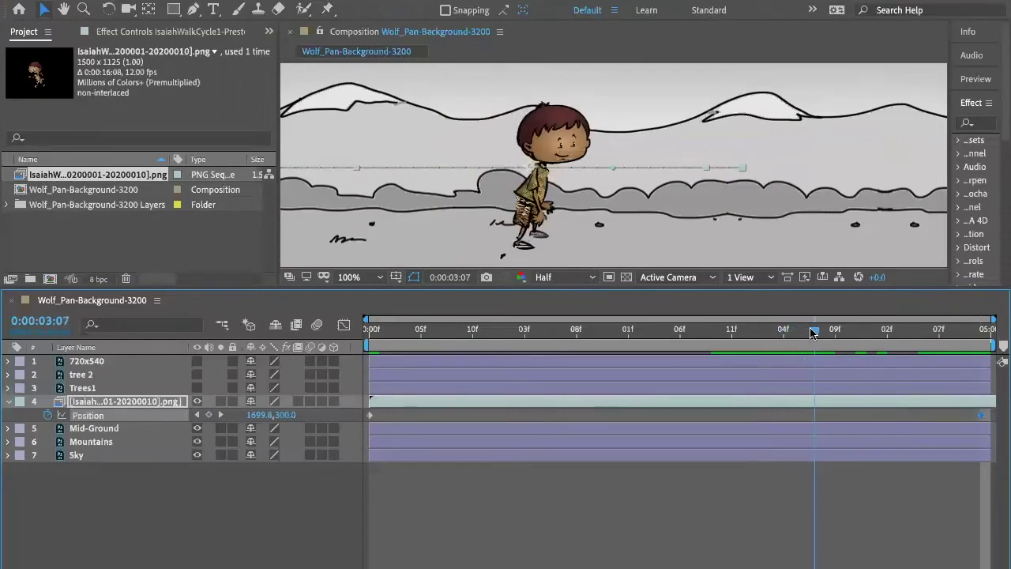
# - Nudge the boy's end position at 0:00:04:11 to 2194, 300 and check for foot sliding around 0:00:03:11
pyautogui.press('k')
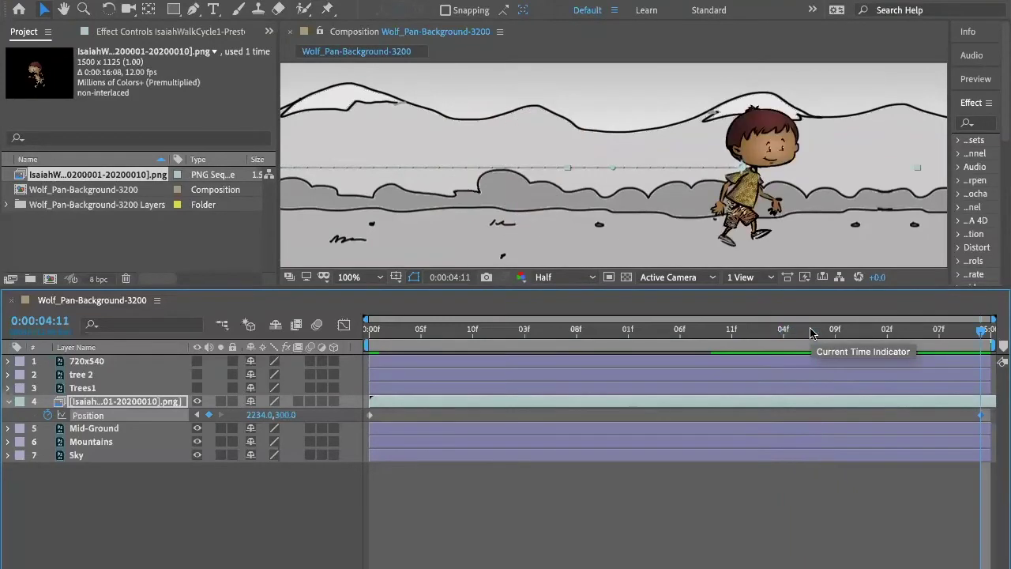
pyautogui.hotkey('shift', 'Left')
pyautogui.hotkey('shift', 'Left')
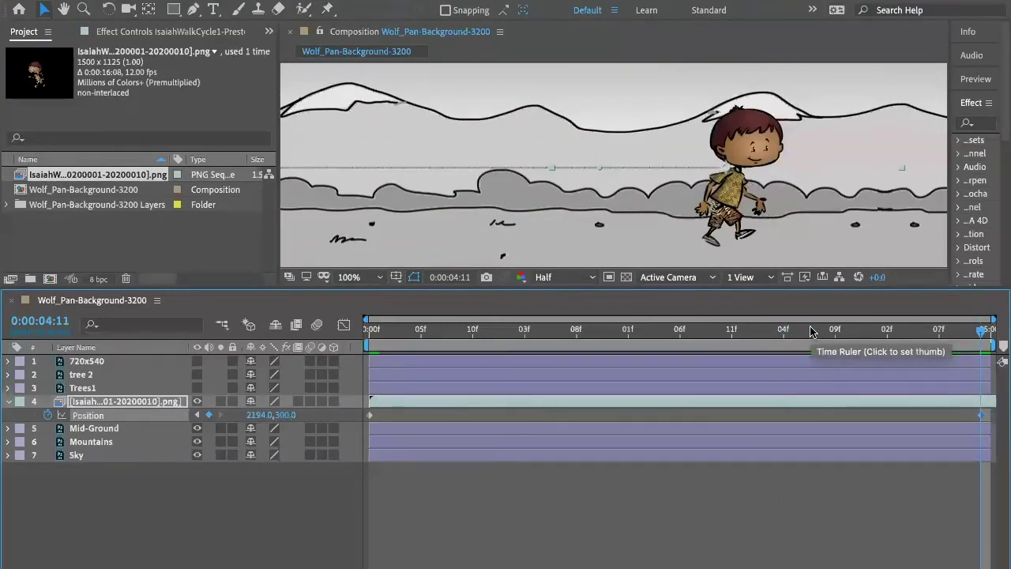
pyautogui.moveTo(971, 331); pyautogui.dragTo(857, 333)
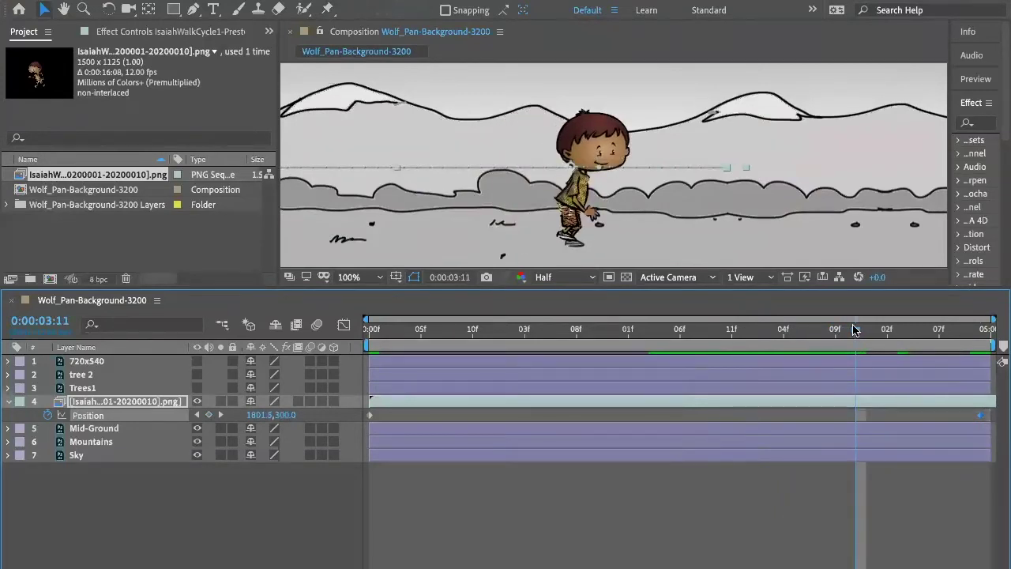
# - Shorten the walk by nudging the last Position keyframe to 2114, 300, and check the planted foot up to 0:00:04:03
pyautogui.press('k')
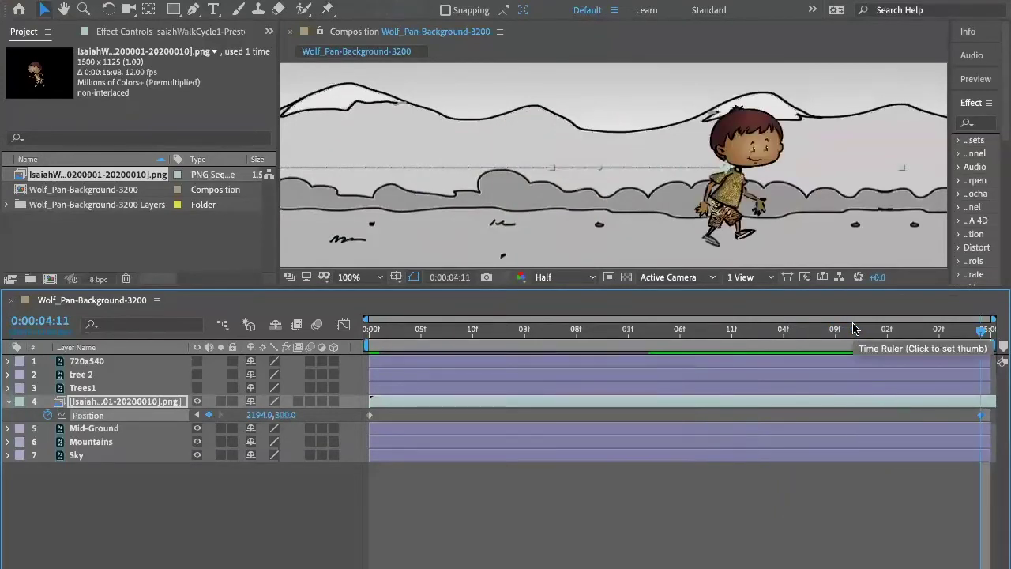
pyautogui.hotkey('shift', 'Left')
pyautogui.hotkey('shift', 'Left')
pyautogui.hotkey('shift', 'Left')
pyautogui.hotkey('shift', 'Left')
pyautogui.press('pageup')
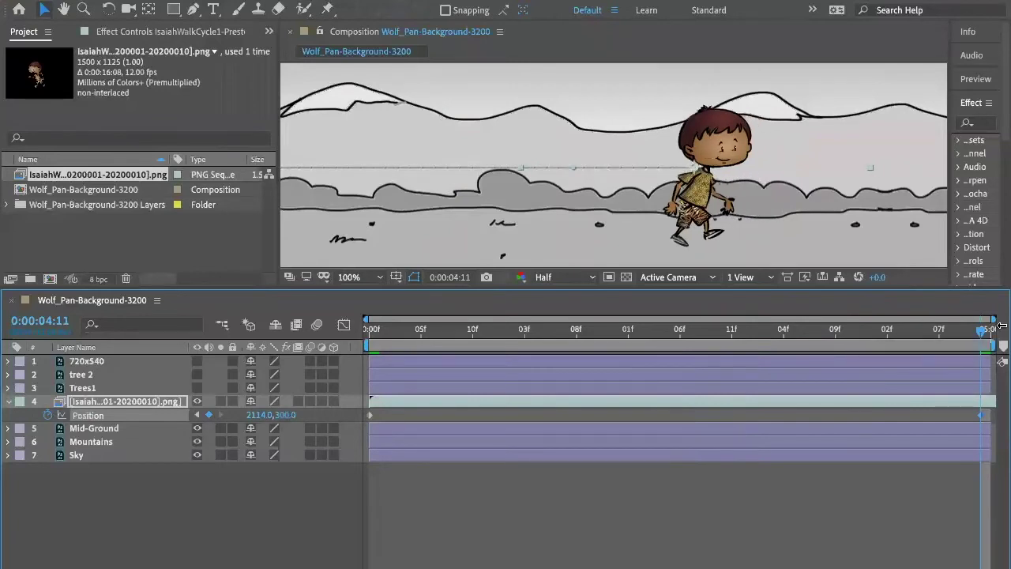
pyautogui.moveTo(954, 338); pyautogui.dragTo(899, 348)
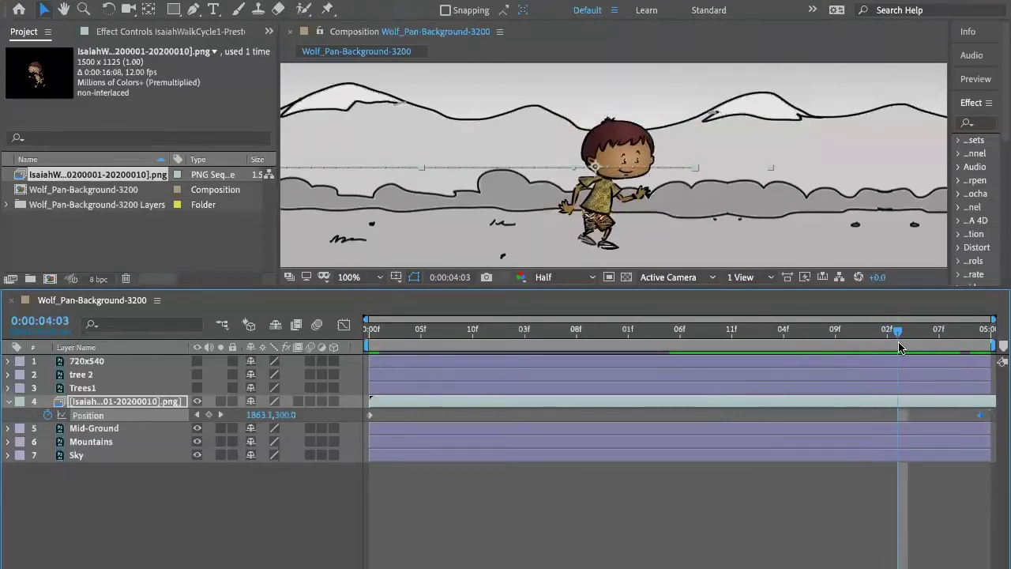
# - Bring the last Position keyframe to 2074, 300 and scrub between 0:00:03:07 and 0:00:04:06 to compare the feet with the ground
pyautogui.press('k')
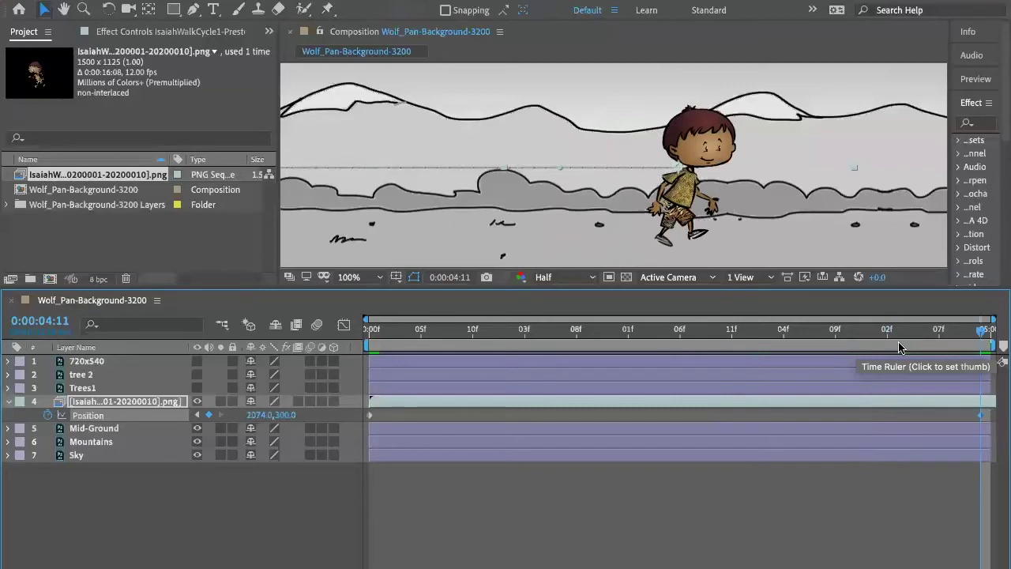
pyautogui.moveTo(982, 332); pyautogui.dragTo(938, 347)
pyautogui.moveTo(771, 346); pyautogui.dragTo(931, 365)
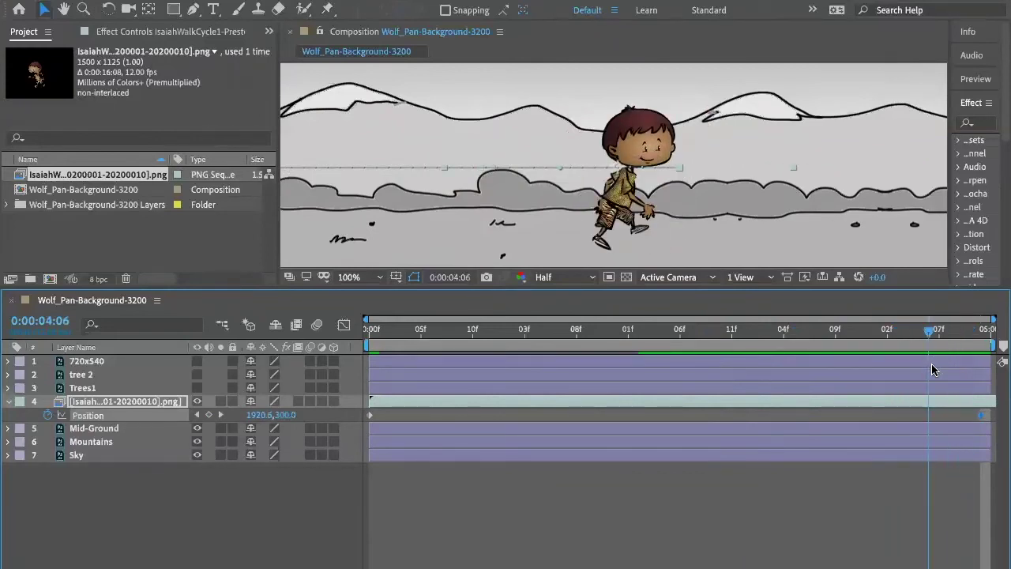
pyautogui.moveTo(932, 364); pyautogui.dragTo(866, 371)
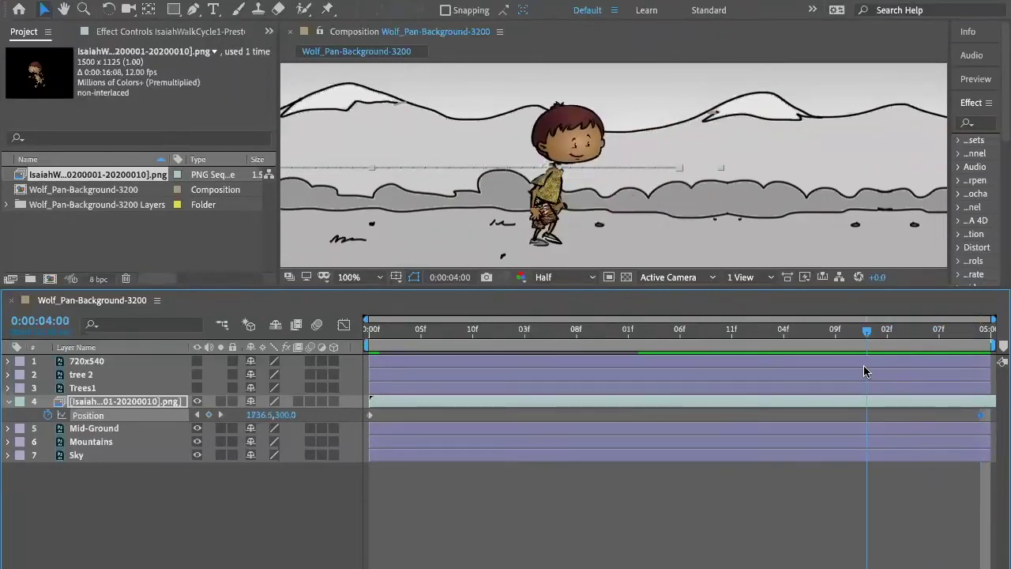
pyautogui.moveTo(804, 368)
pyautogui.mouseDown()
pyautogui.moveTo(718, 370)
pyautogui.moveTo(815, 363)
pyautogui.mouseUp()
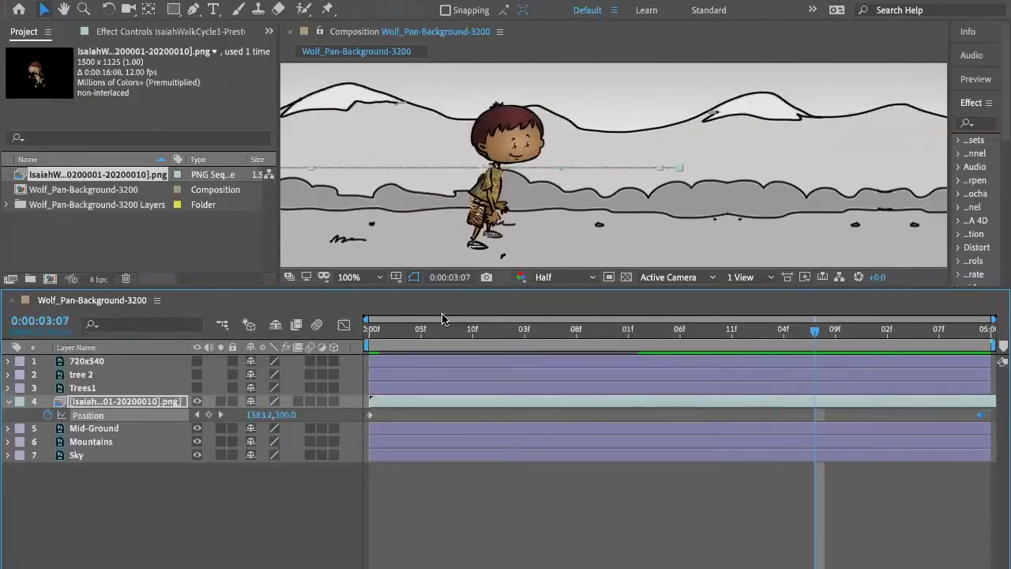
# - Fit the whole composition in the viewer and preview the walk from 0:00:00:00
pyautogui.click(382, 277)
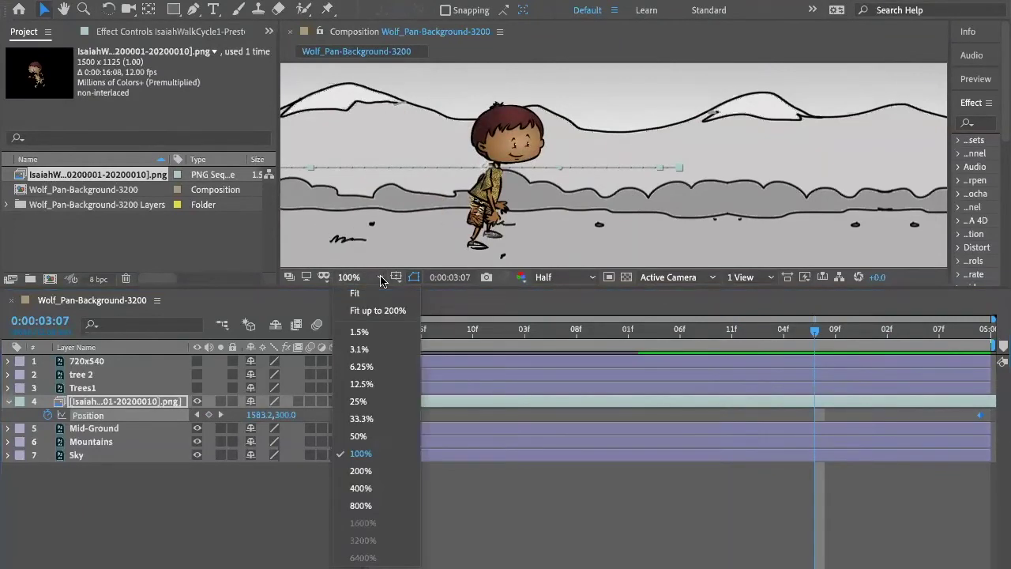
pyautogui.click(357, 294)
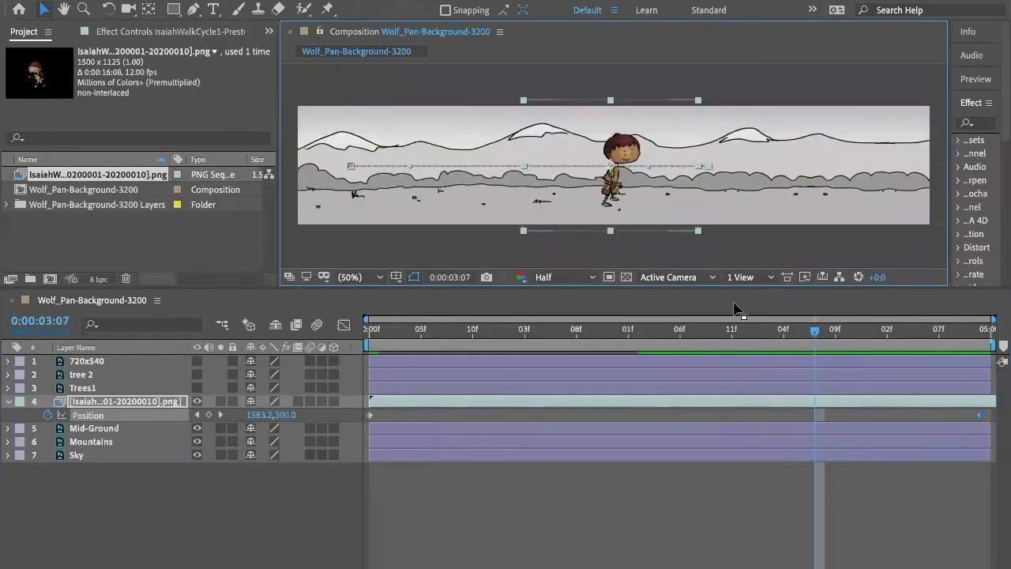
pyautogui.moveTo(783, 335); pyautogui.dragTo(335, 323)
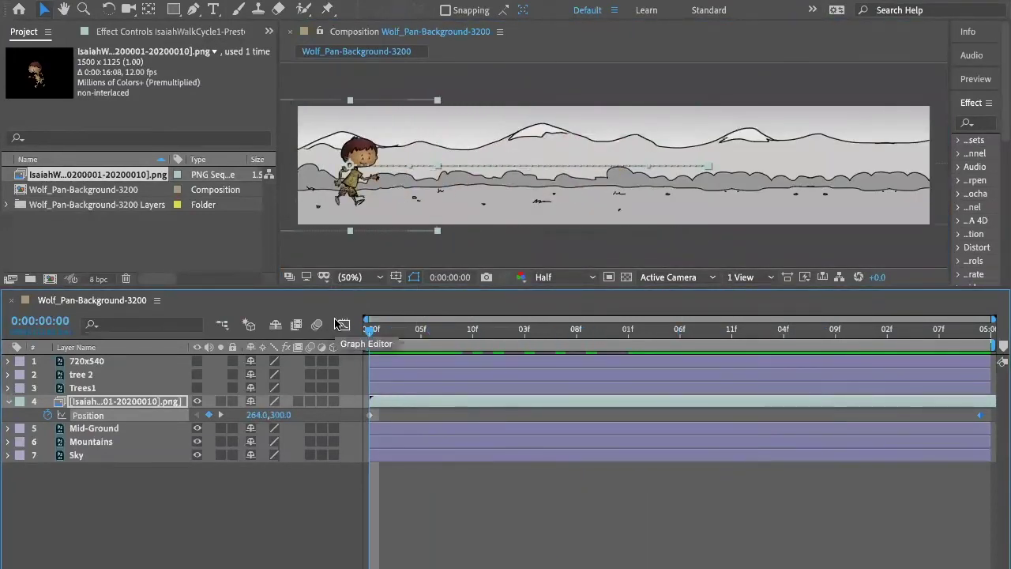
pyautogui.press('space')
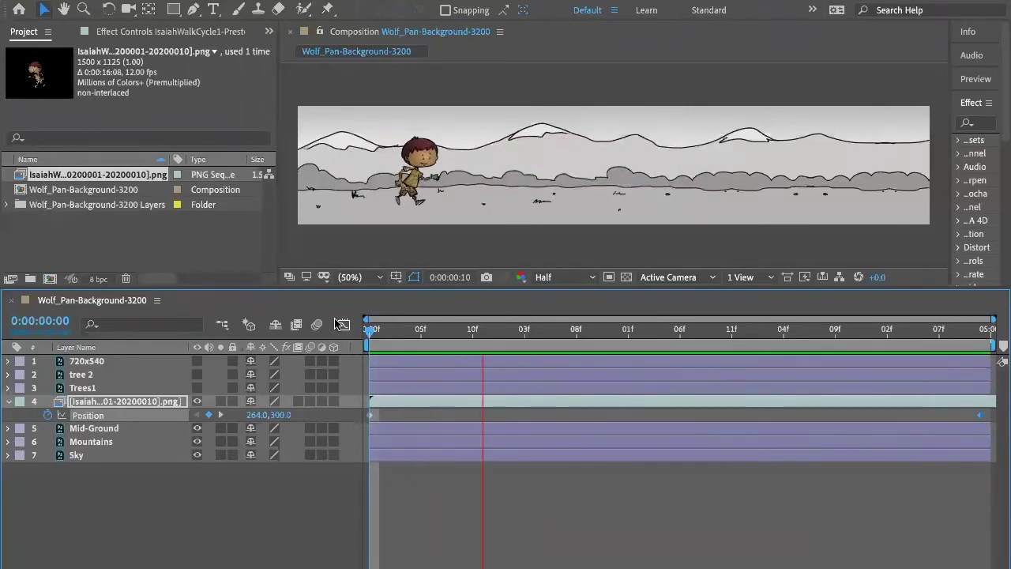
pyautogui.press('space')
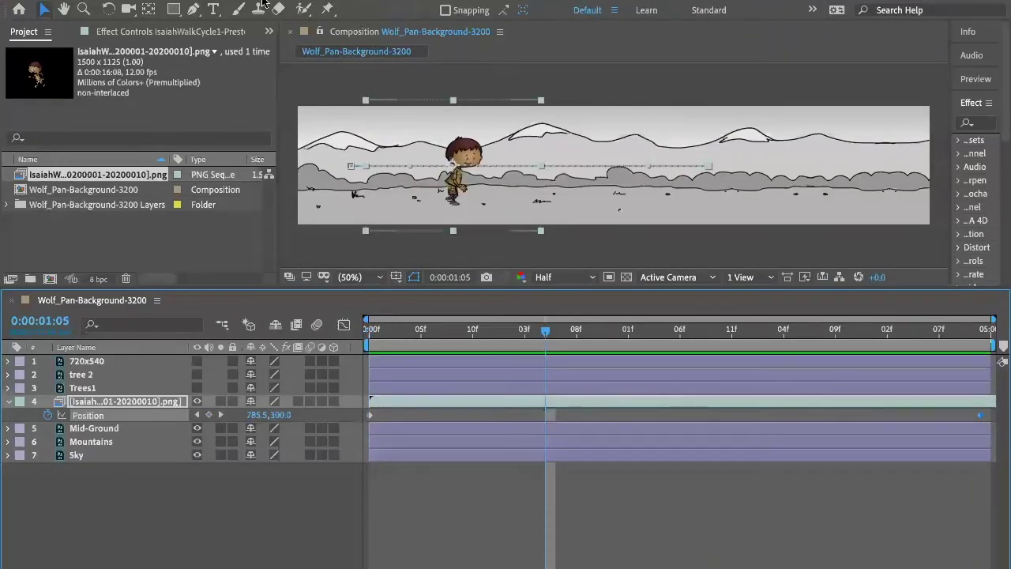
# - Save the project under the new file name IsaiahWalkCycle_PrestonBlair_2020_T2.aep in the IsaiahWalkCycle1 folder
pyautogui.click(134, 0)
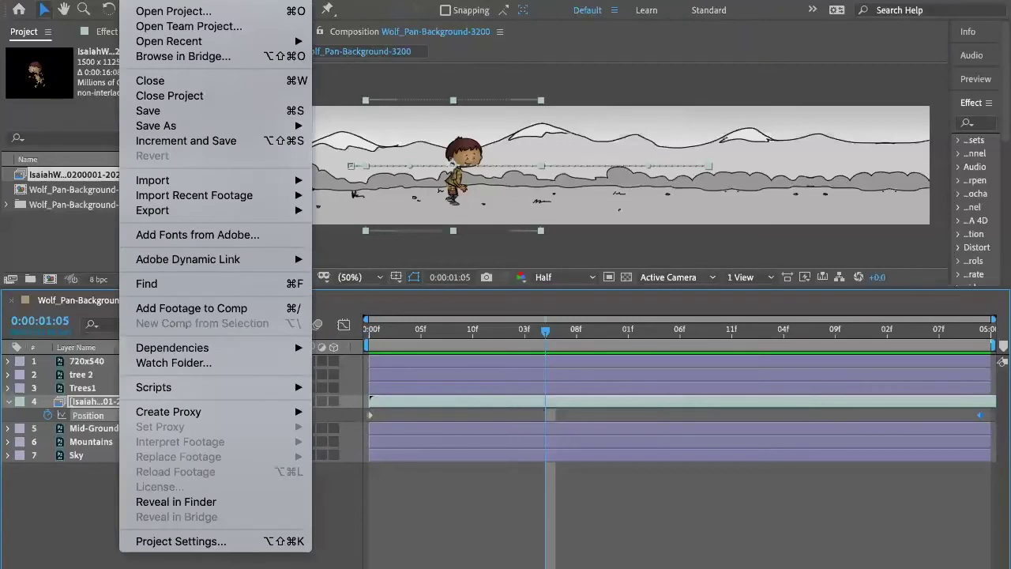
pyautogui.moveTo(283, 126)
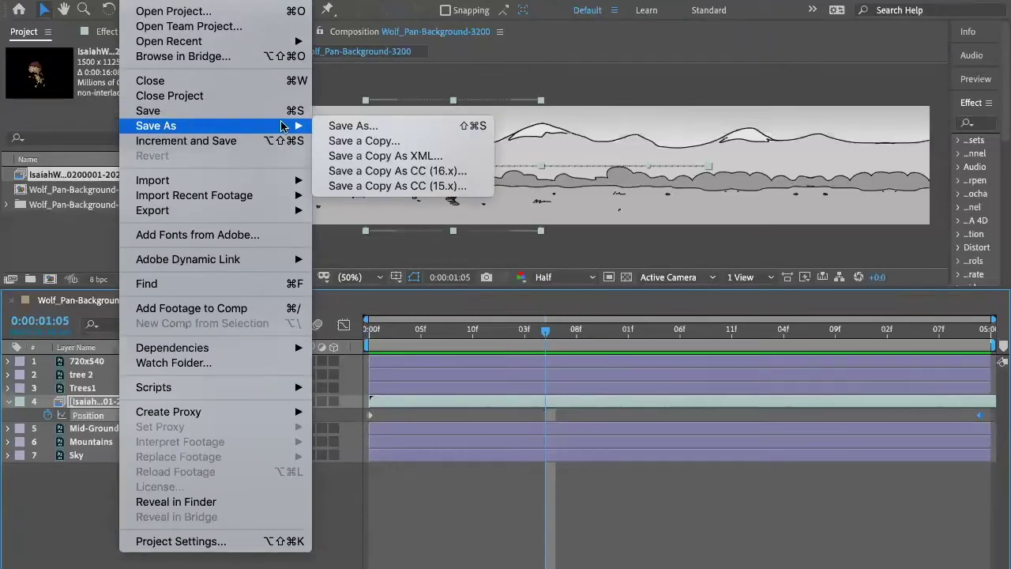
pyautogui.click(408, 125)
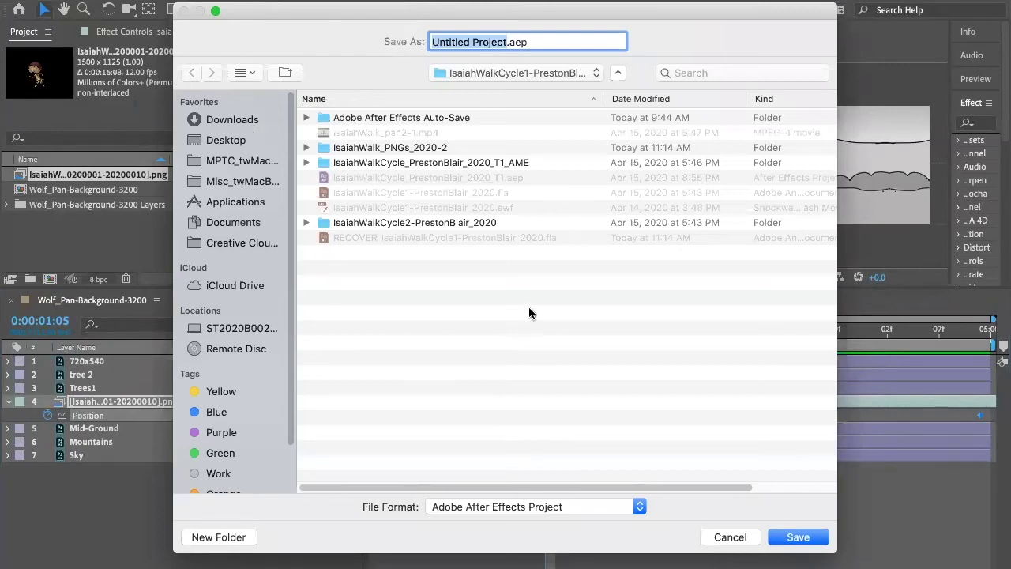
pyautogui.click(344, 181)
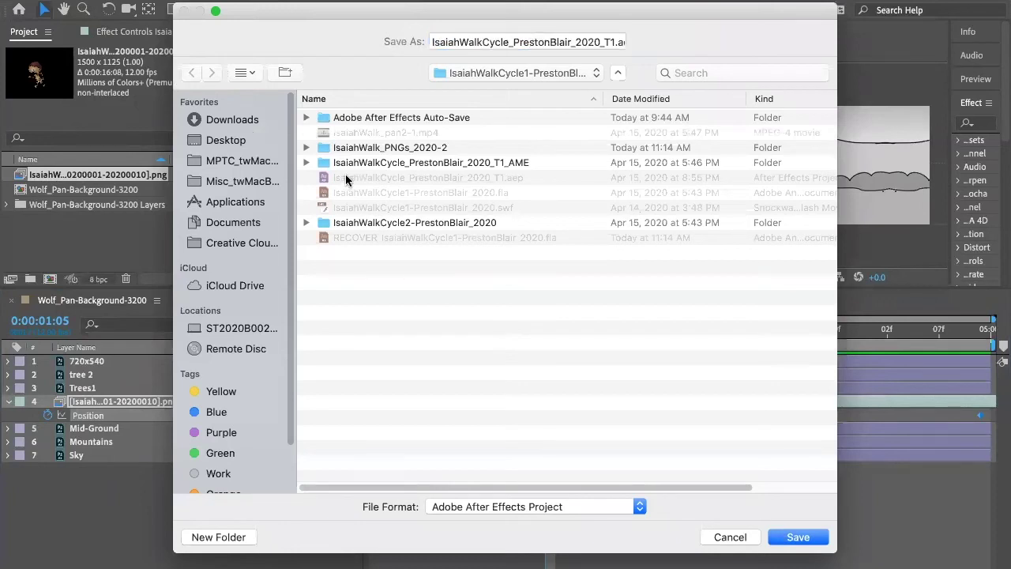
pyautogui.click(614, 43)
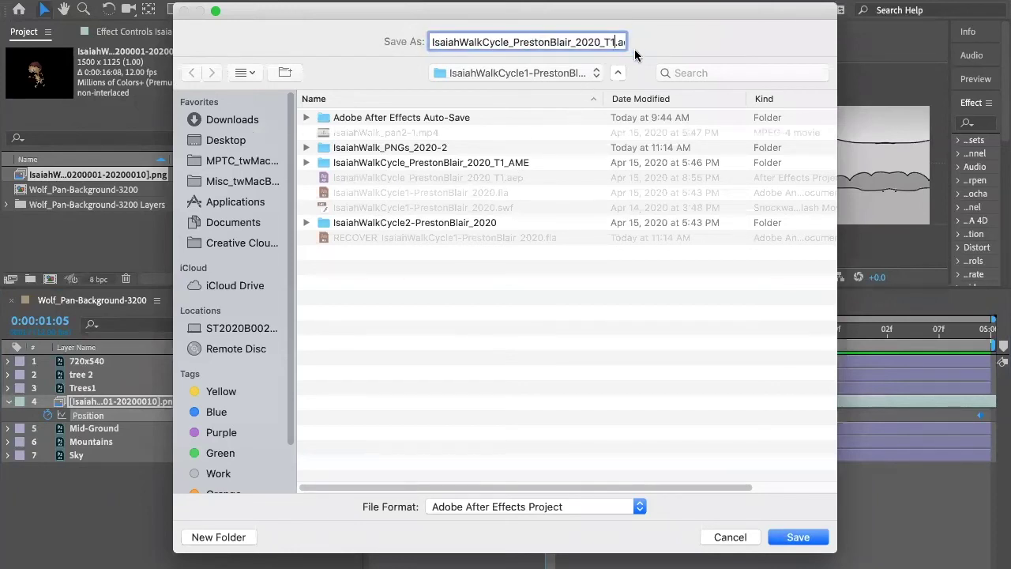
pyautogui.press('BackSpace')
pyautogui.write('2')
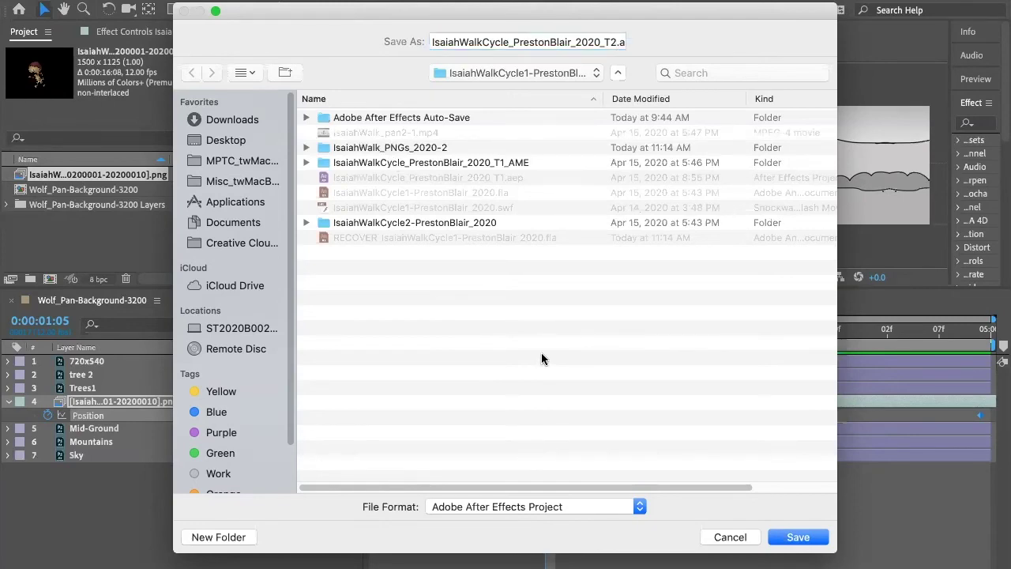
pyautogui.click(802, 540)
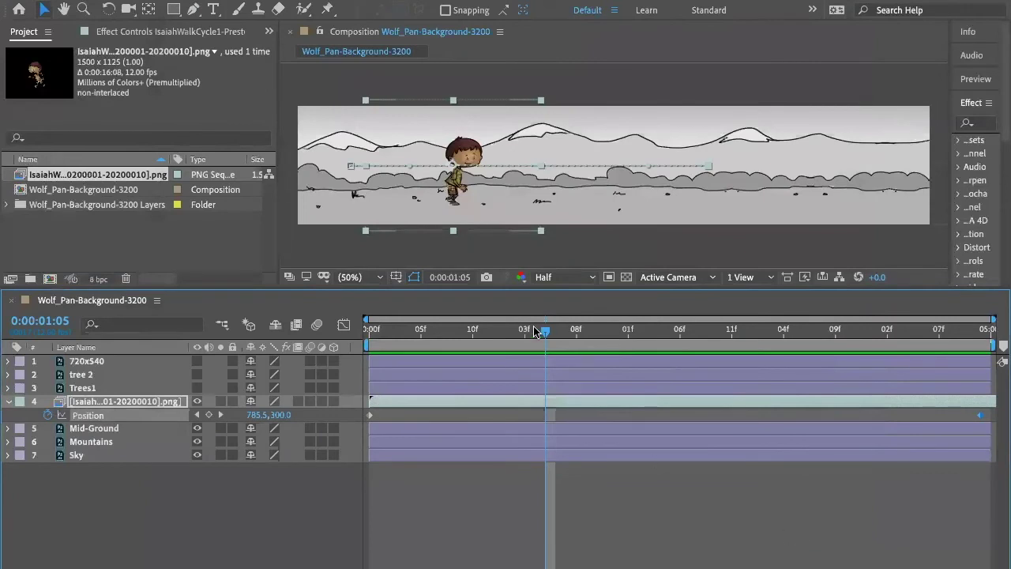
# - Scrub through the walk between the opening frames and 0:00:03:01 to review the boy's movement across the background
pyautogui.moveTo(544, 331); pyautogui.dragTo(400, 332)
pyautogui.moveTo(469, 336); pyautogui.dragTo(744, 384)
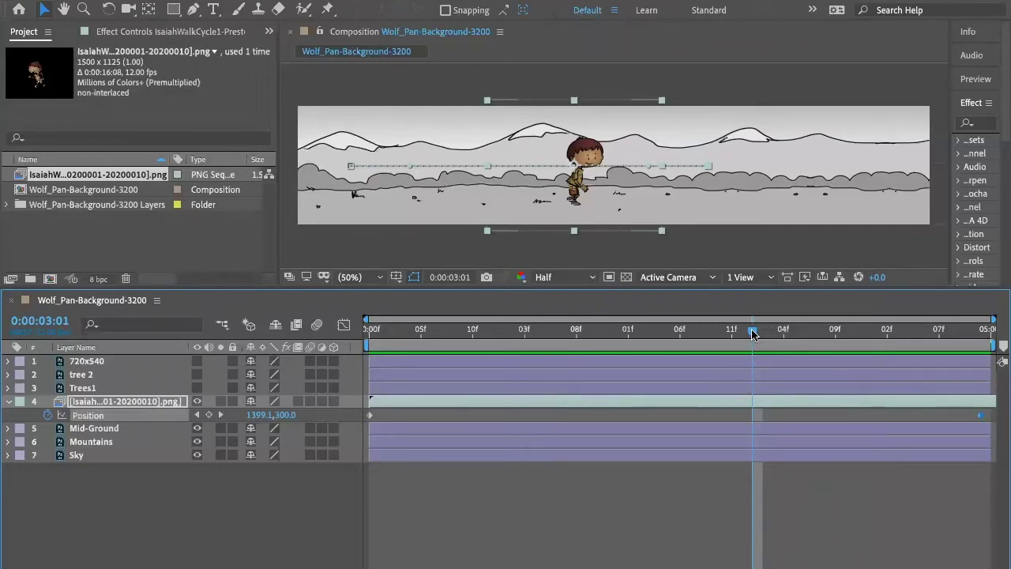
pyautogui.moveTo(753, 333); pyautogui.dragTo(646, 342)
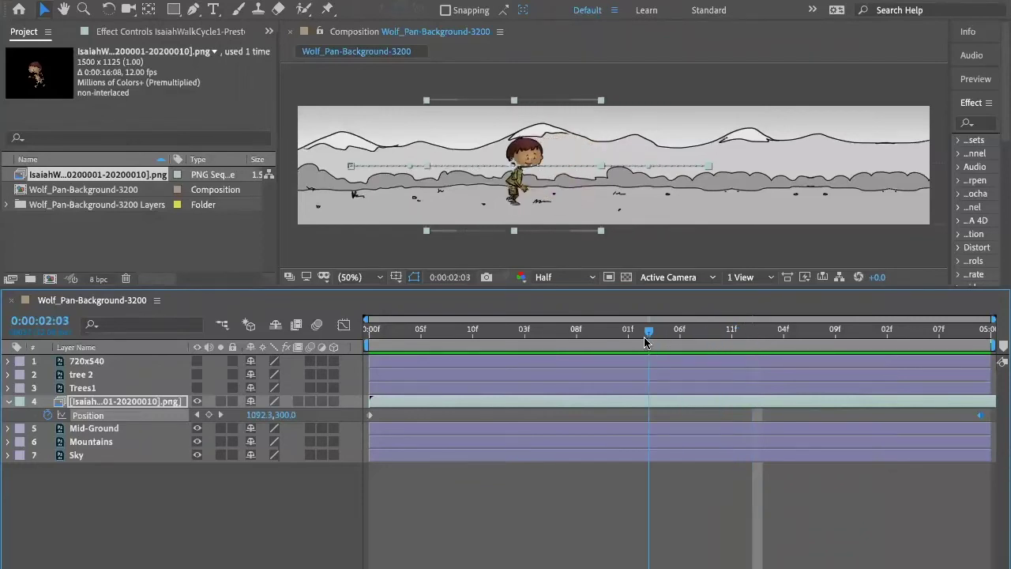
pyautogui.moveTo(645, 341); pyautogui.dragTo(555, 341)
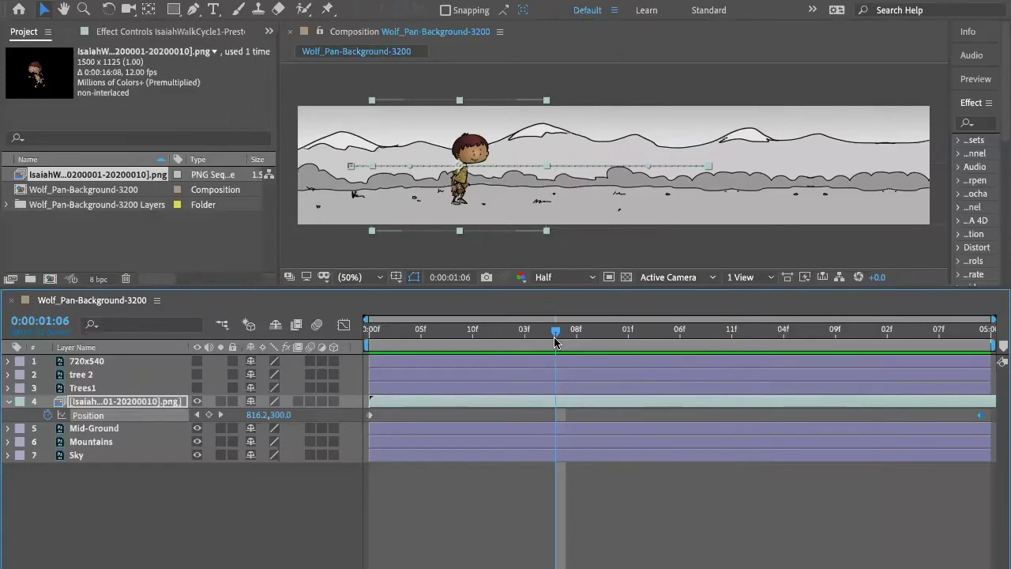
# - Start a new composition and name it Isaiah_WAlk_720x540_2020_2
pyautogui.click(79, 362)
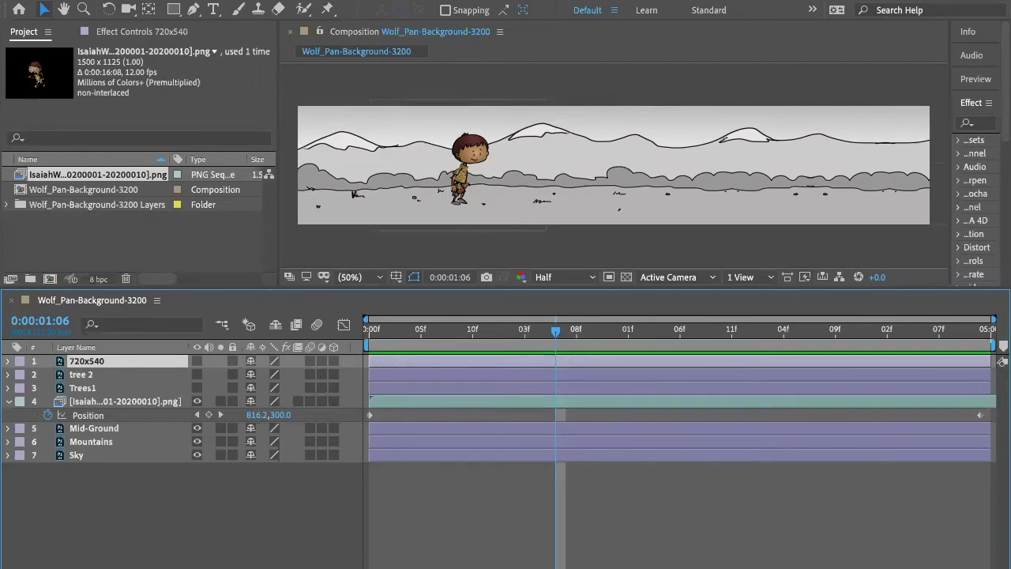
pyautogui.click(211, 0)
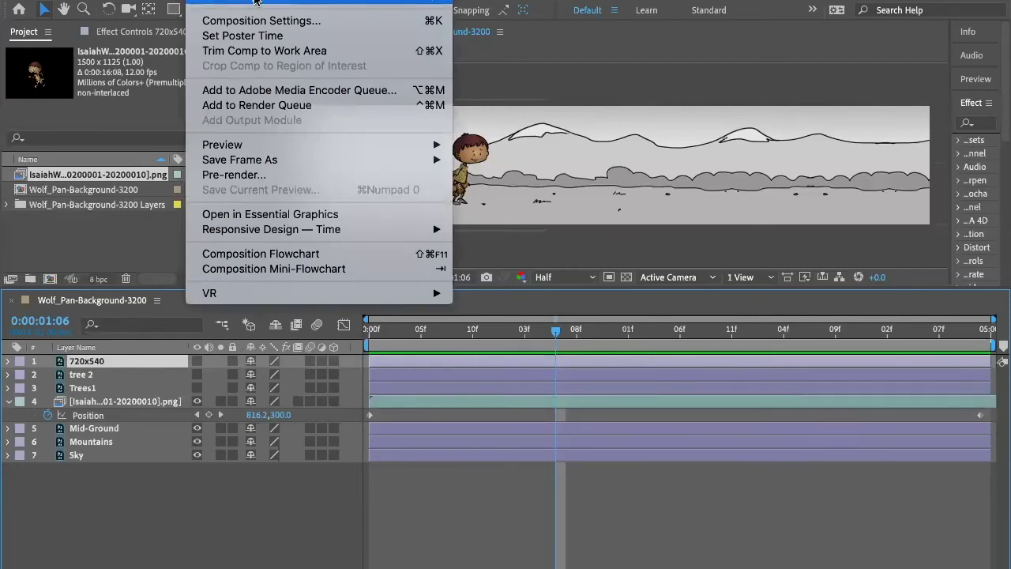
pyautogui.click(255, 3)
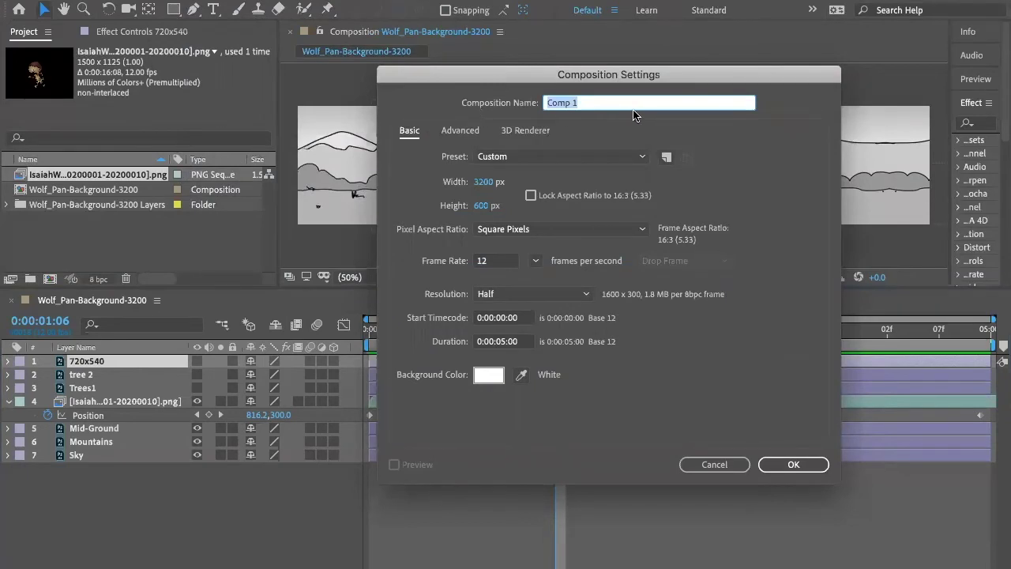
pyautogui.press('BackSpace')
pyautogui.write('Isaiah_WAlk')
pyautogui.write('_720x540')
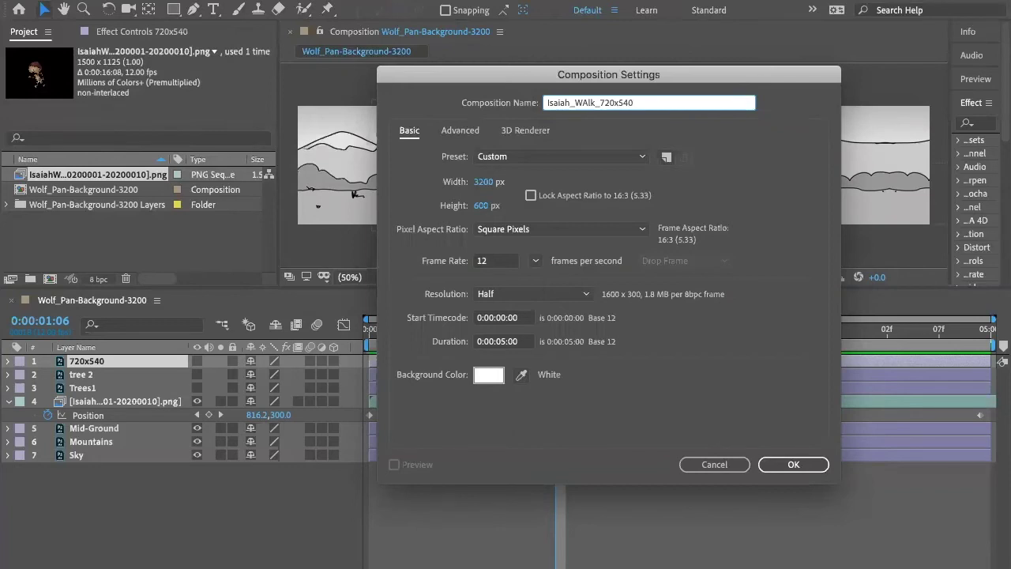
pyautogui.write('_2020_2')
# - Set the new composition's frame size to 720 px wide and 540 px high, with the aspect ratio unlocked
pyautogui.click(531, 195)
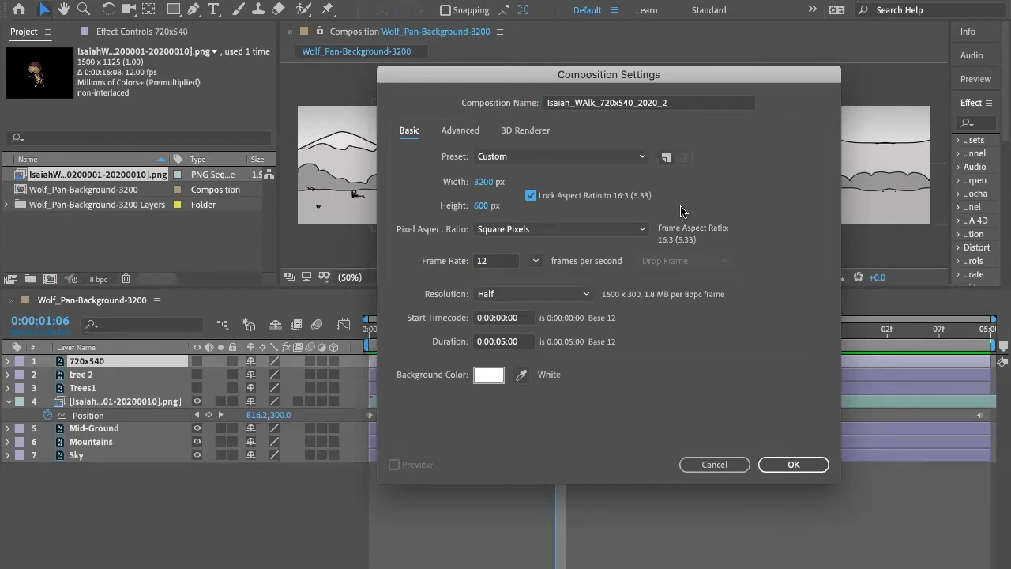
pyautogui.click(530, 197)
pyautogui.click(482, 182)
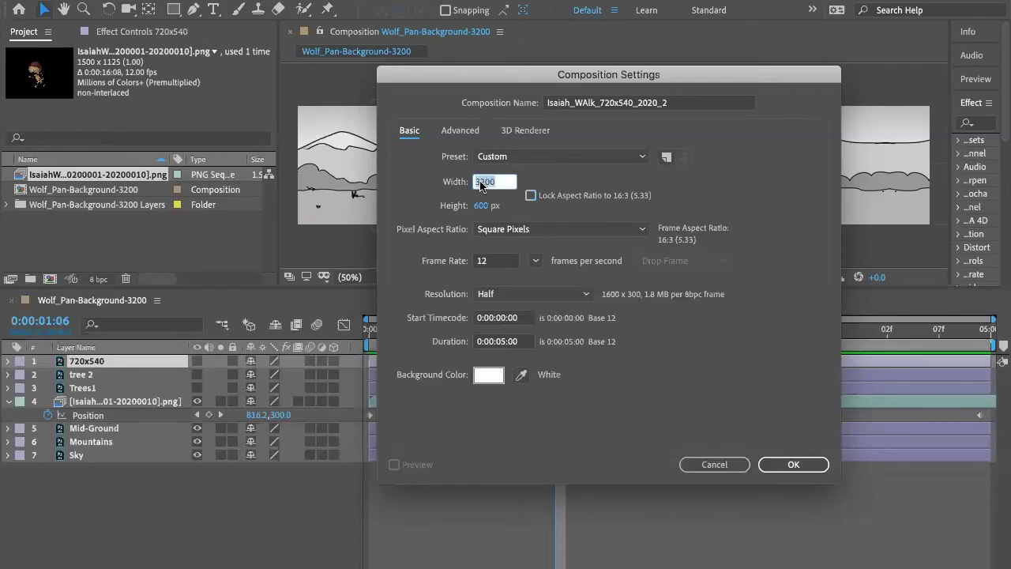
pyautogui.write('720')
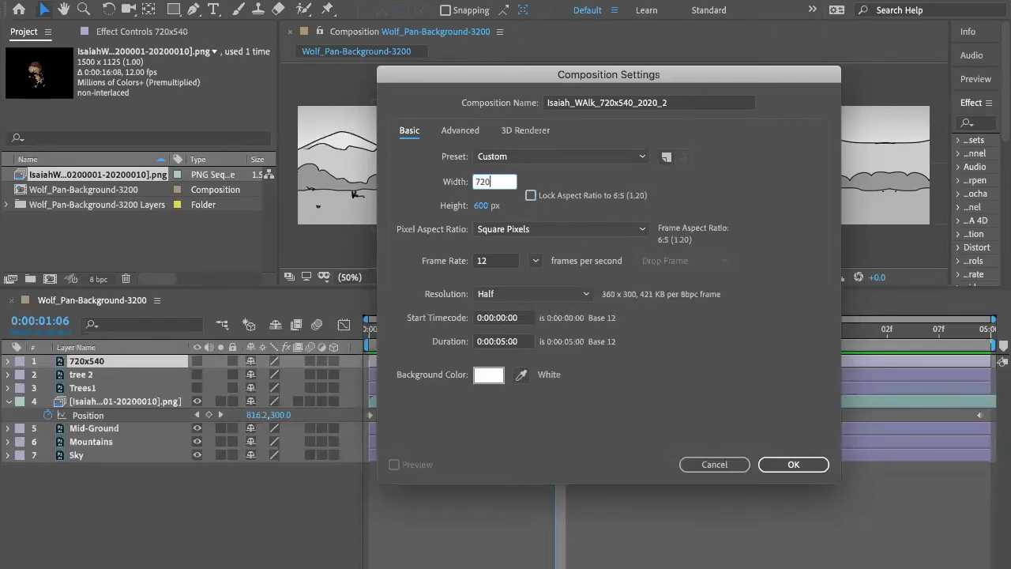
pyautogui.click(481, 205)
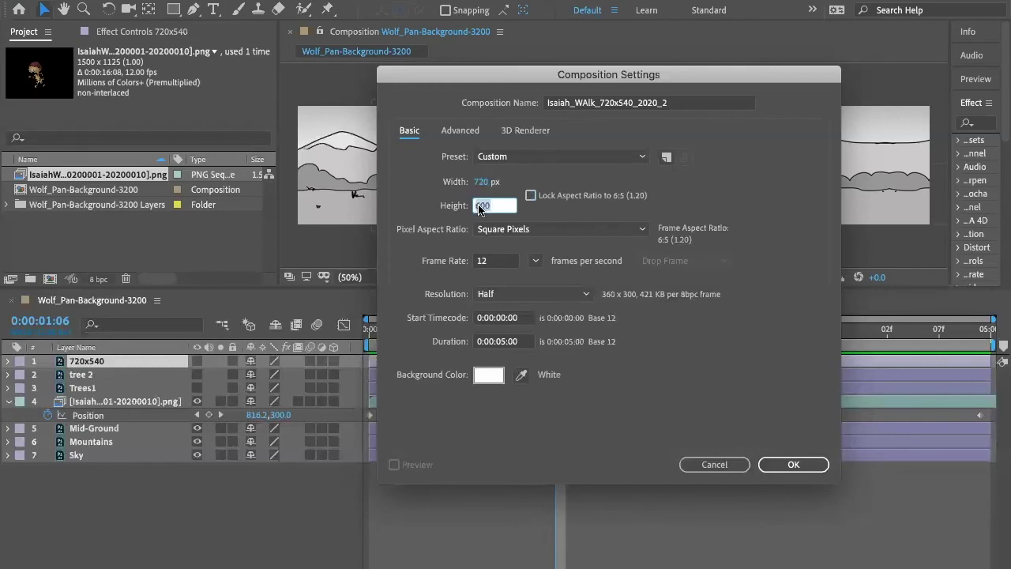
pyautogui.write('540')
pyautogui.click(728, 197)
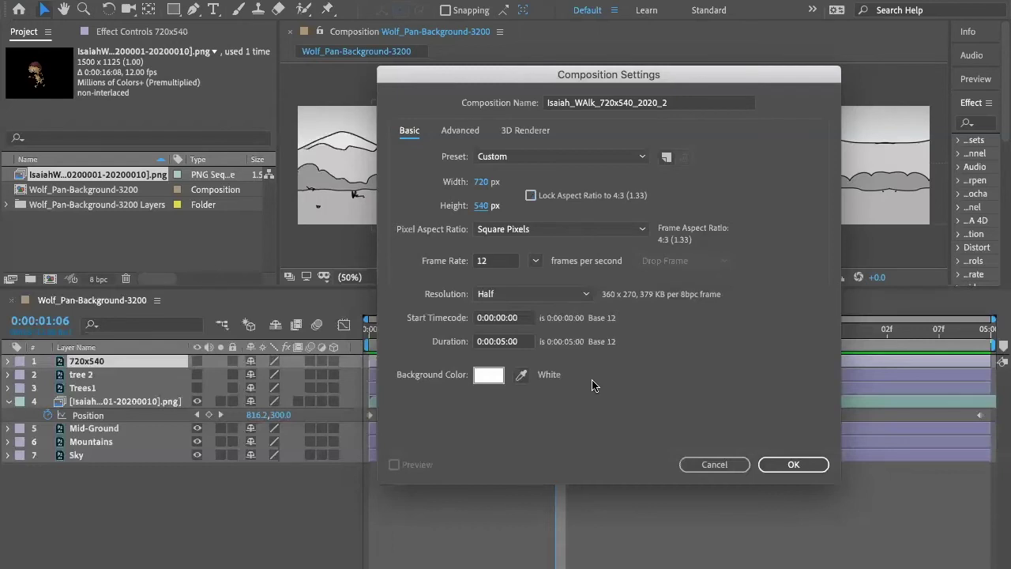
# - Give the new composition a magenta background colour, F133E9, and create it
pyautogui.click(474, 380)
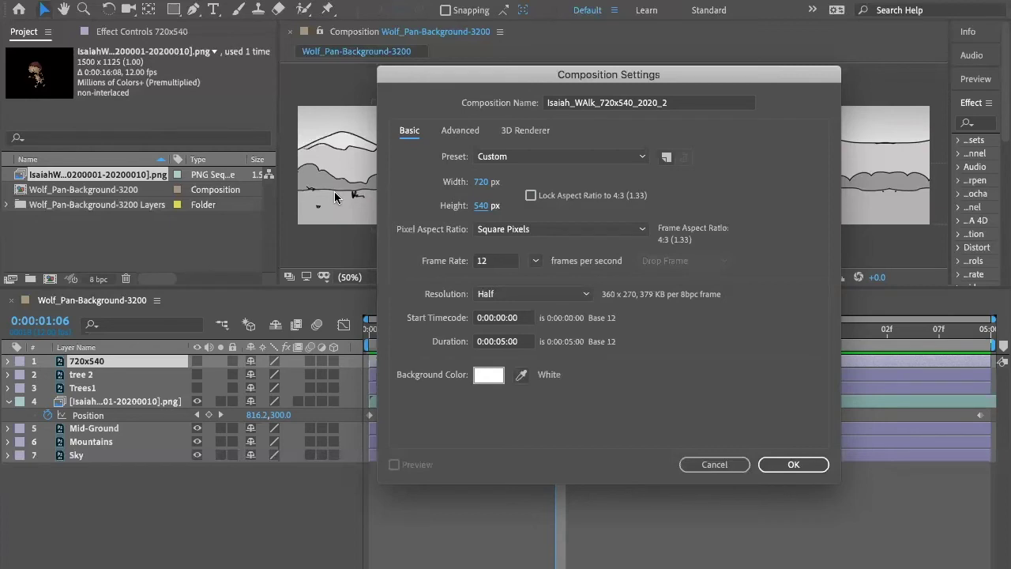
pyautogui.click(487, 377)
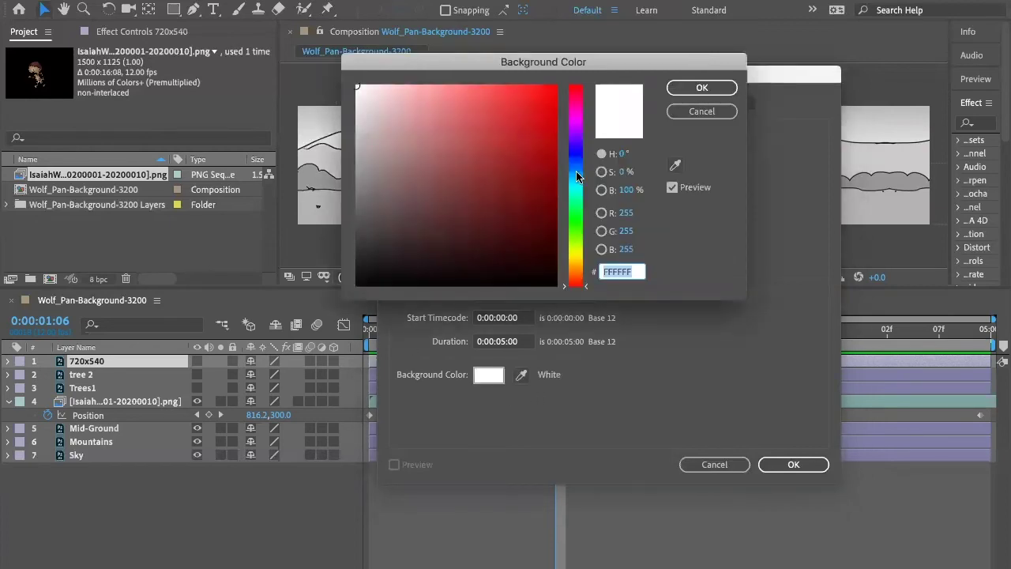
pyautogui.click(575, 117)
pyautogui.click(529, 97)
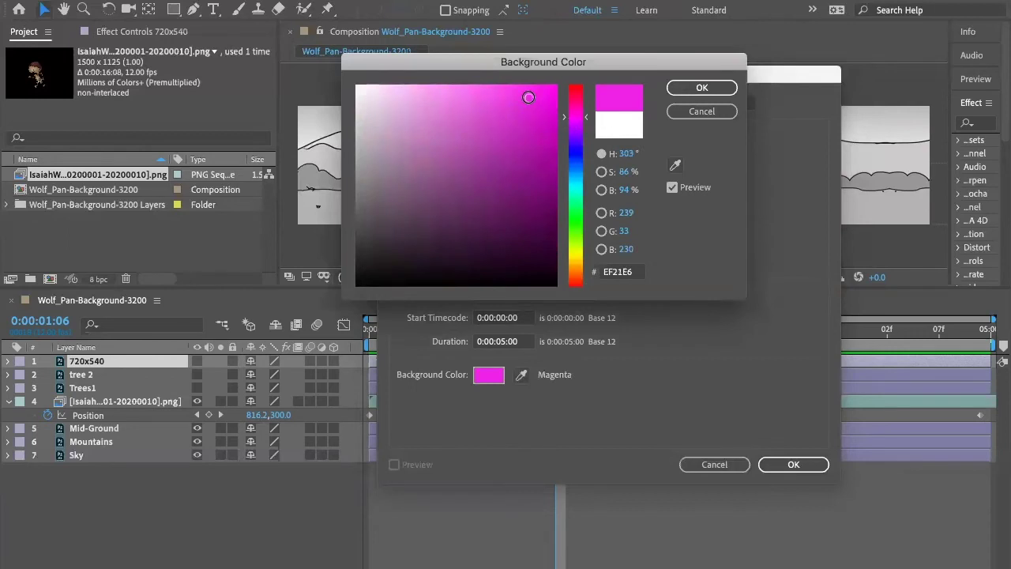
pyautogui.click(514, 95)
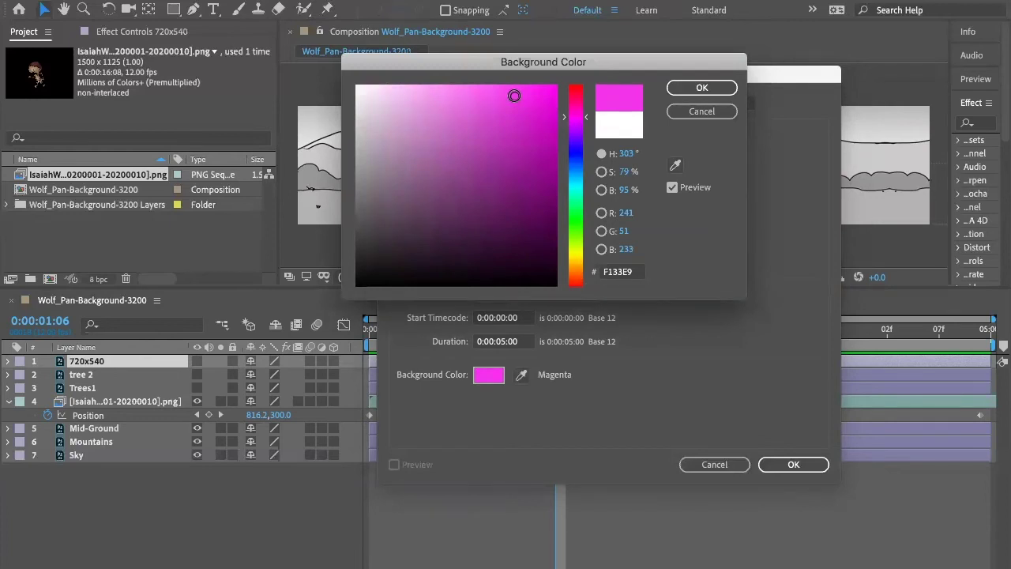
pyautogui.click(707, 90)
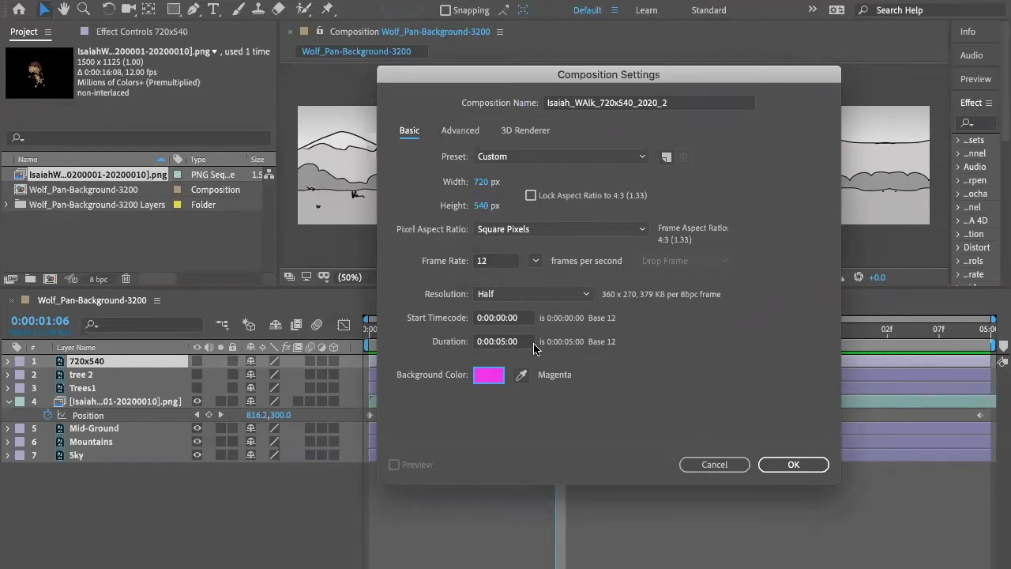
pyautogui.click(794, 464)
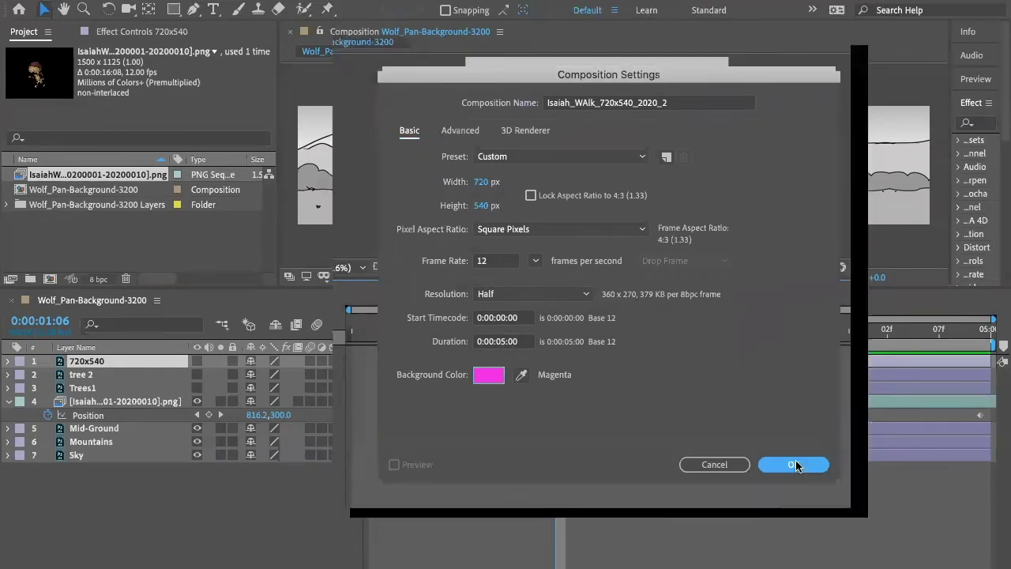
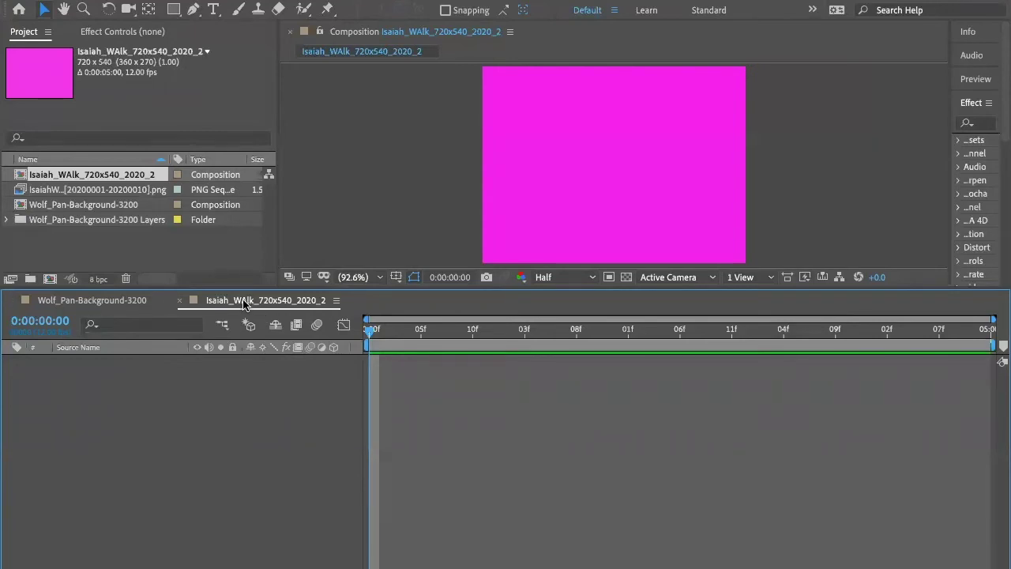
# - Copy all layers from tree 2 down to Sky in the Wolf_Pan-Background-3200 composition, leaving out the 720x540 layer
pyautogui.click(103, 301)
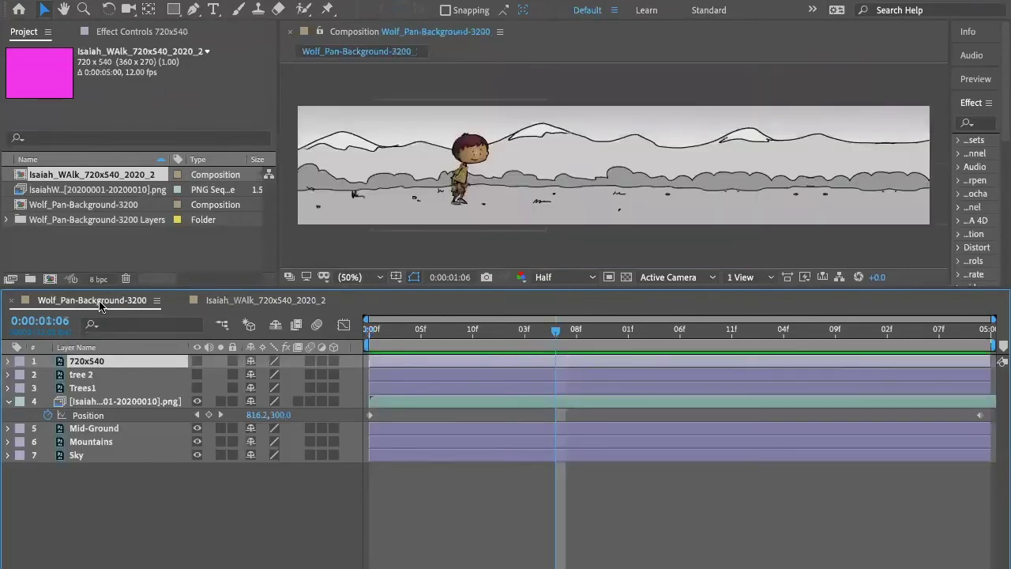
pyautogui.click(7, 401)
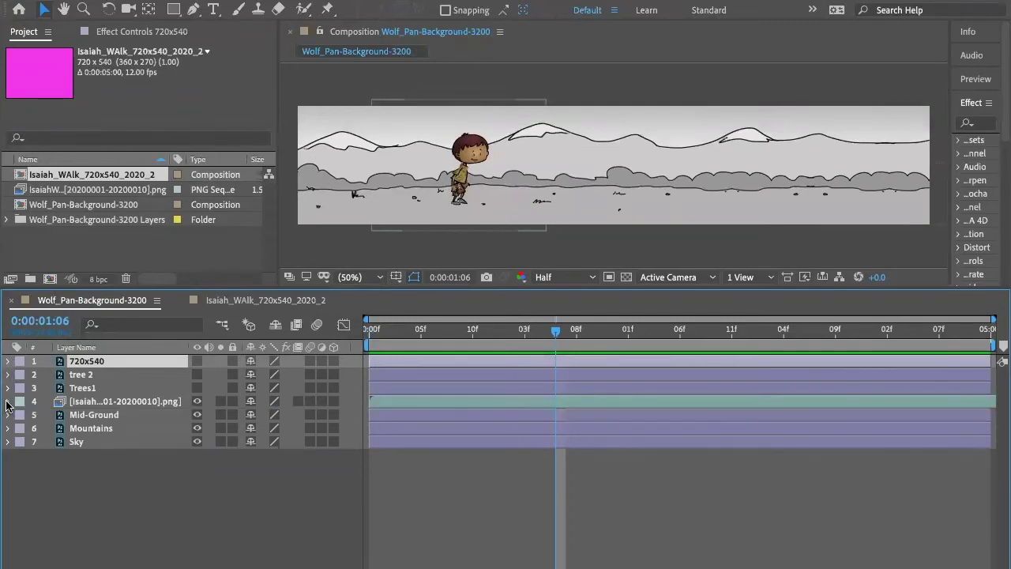
pyautogui.click(154, 456)
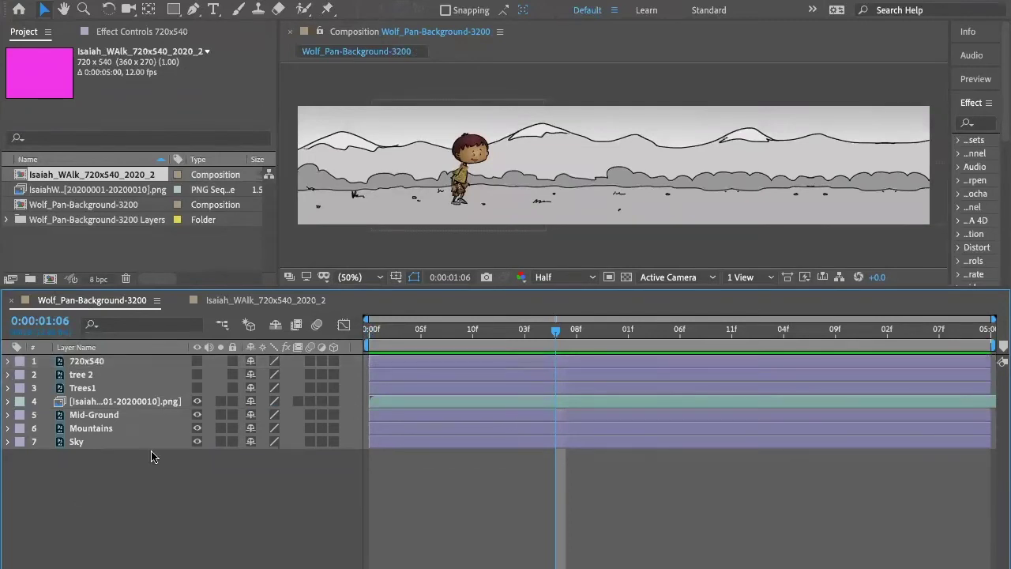
pyautogui.click(87, 376)
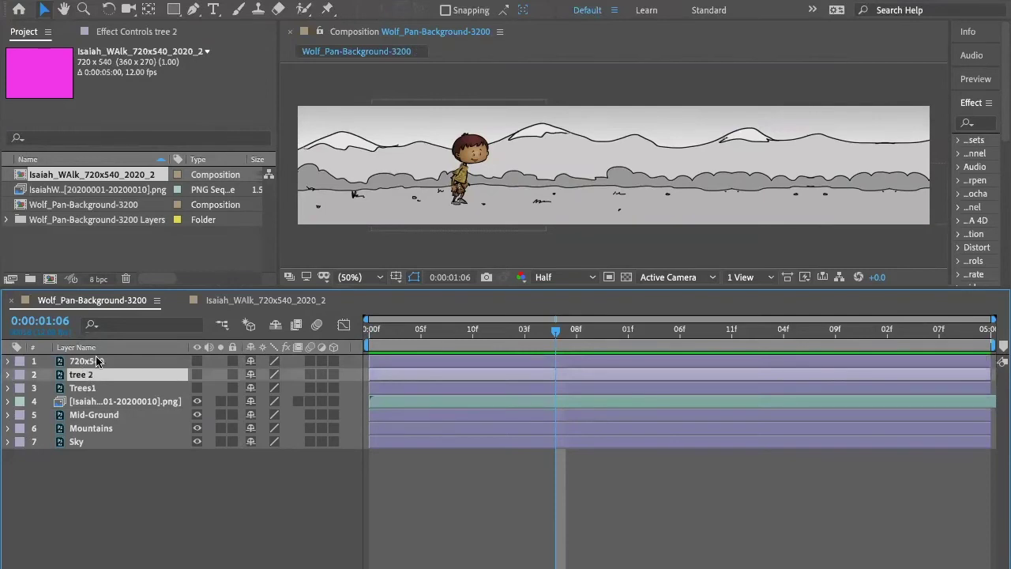
pyautogui.click(92, 359)
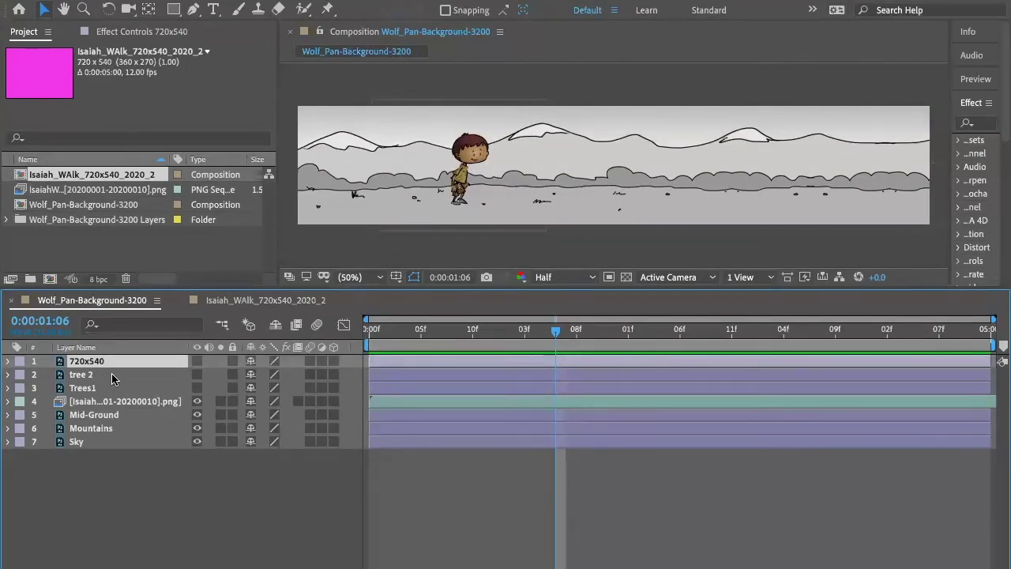
pyautogui.click(111, 376)
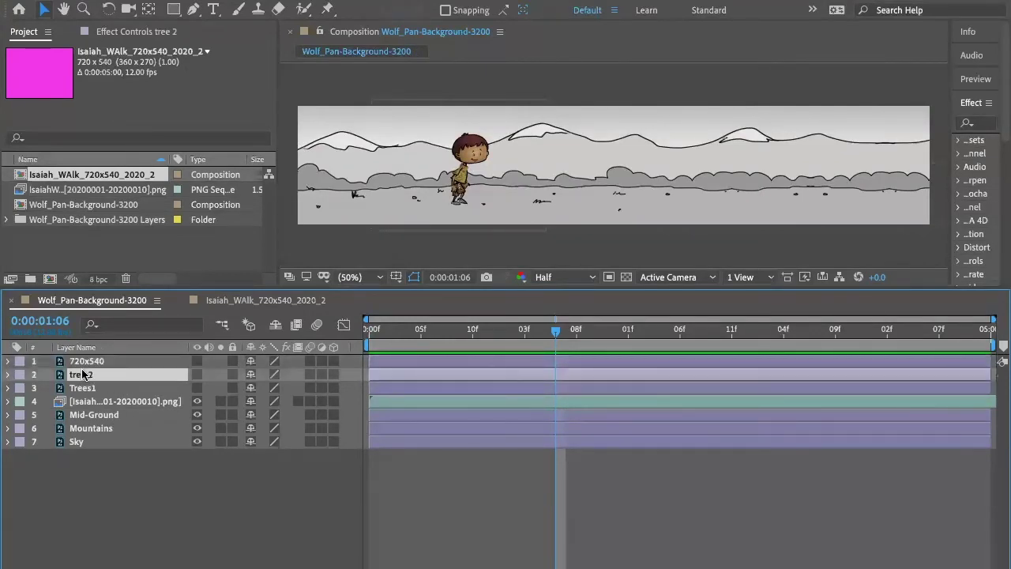
pyautogui.keyDown('shift'); pyautogui.click(73, 442); pyautogui.keyUp('shift')
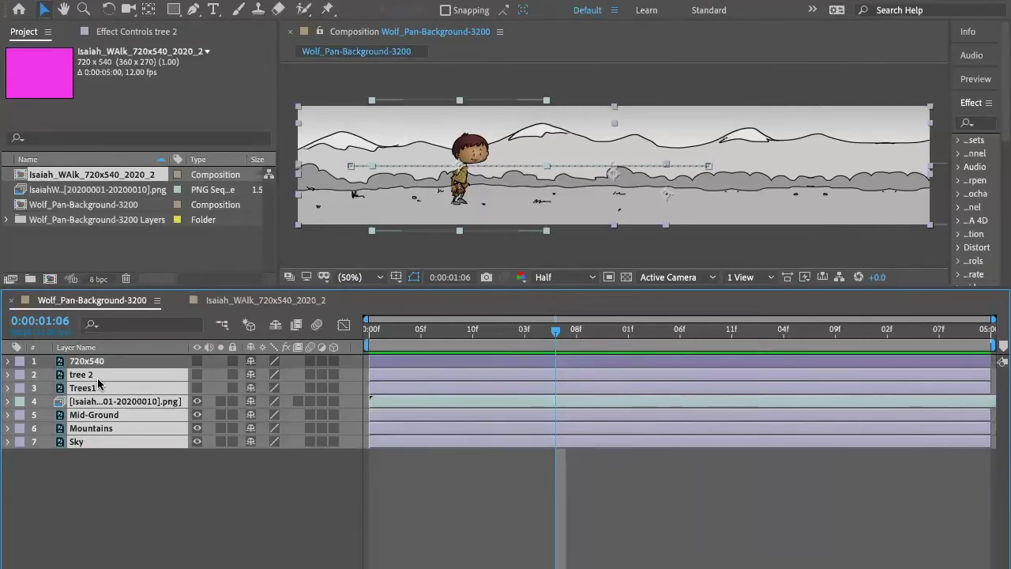
pyautogui.click(170, 0)
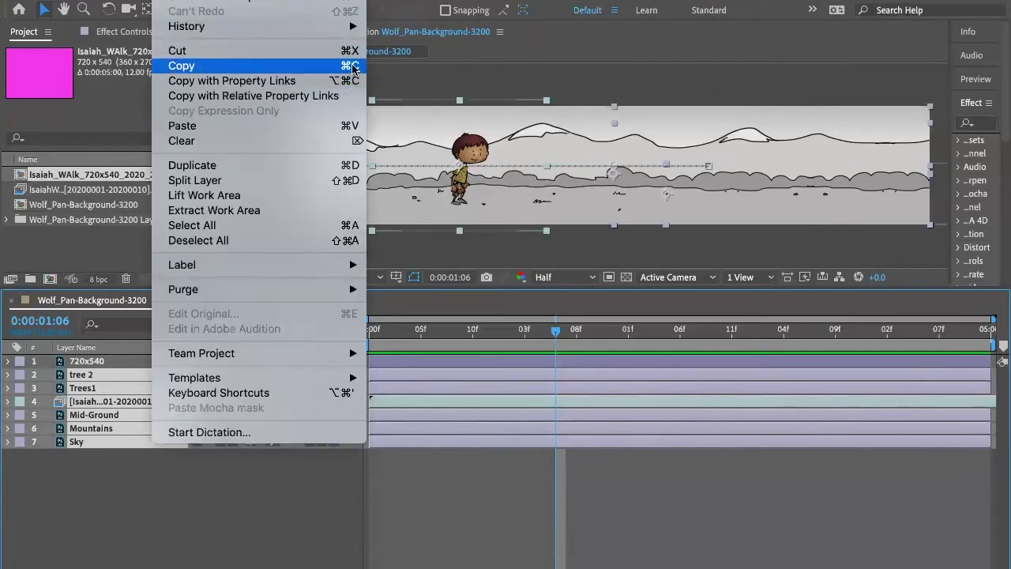
pyautogui.click(303, 522)
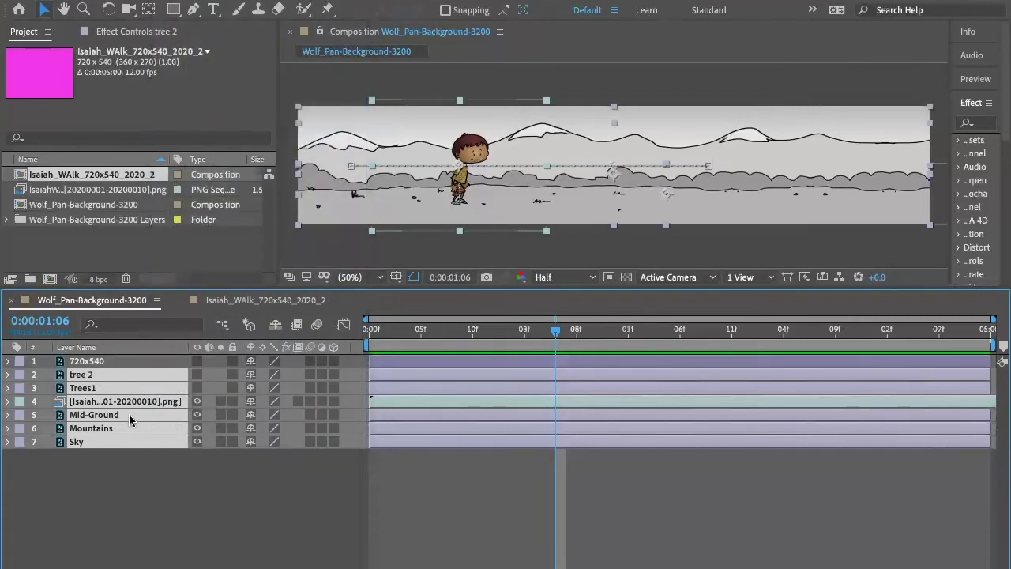
# - Paste the copied layers into the Isaiah_WAlk_720x540_2020_2 composition and scrub through the walk in the smaller frame
pyautogui.click(229, 301)
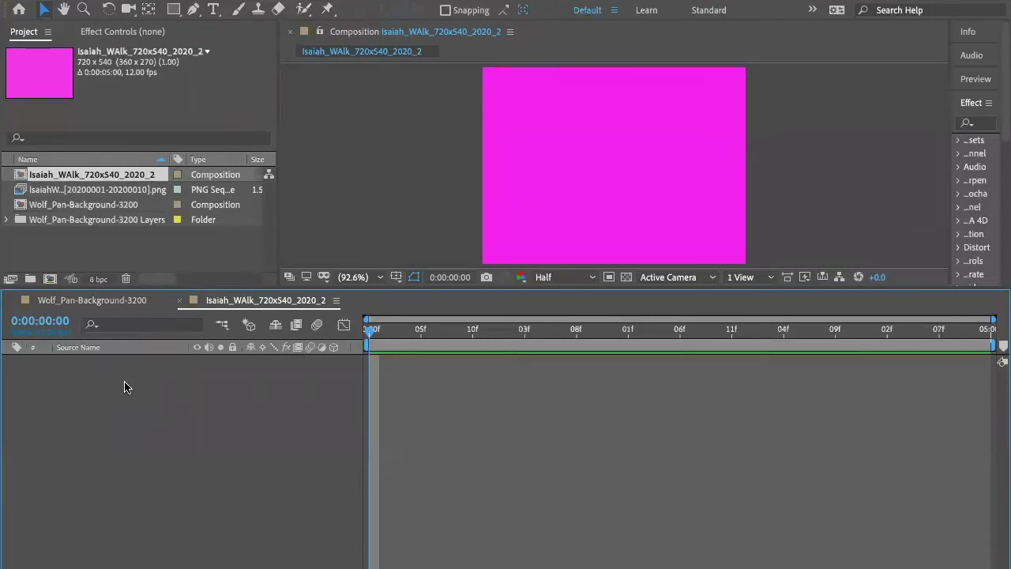
pyautogui.hotkey('ctrl', 'v')
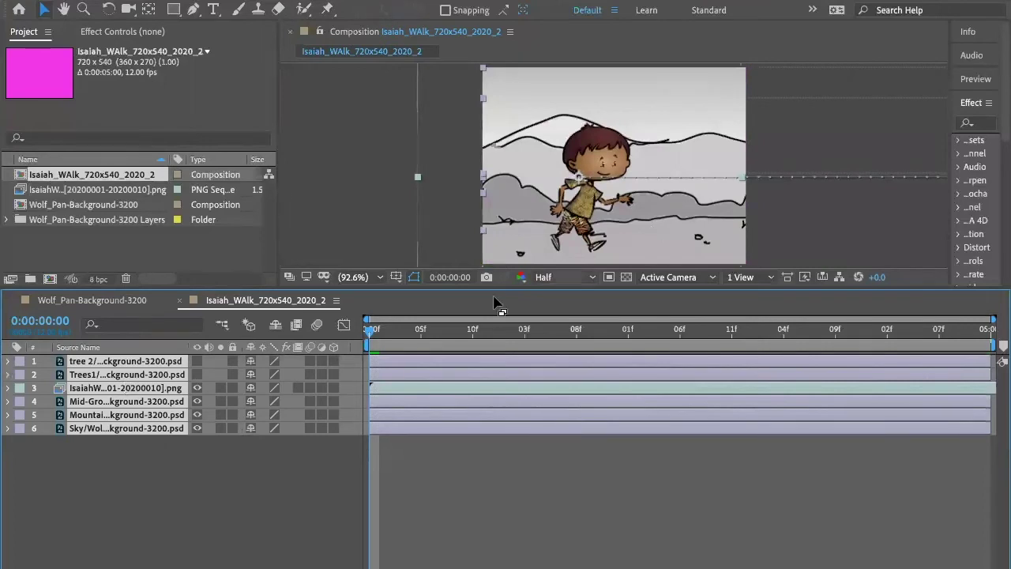
pyautogui.moveTo(368, 336); pyautogui.dragTo(336, 355)
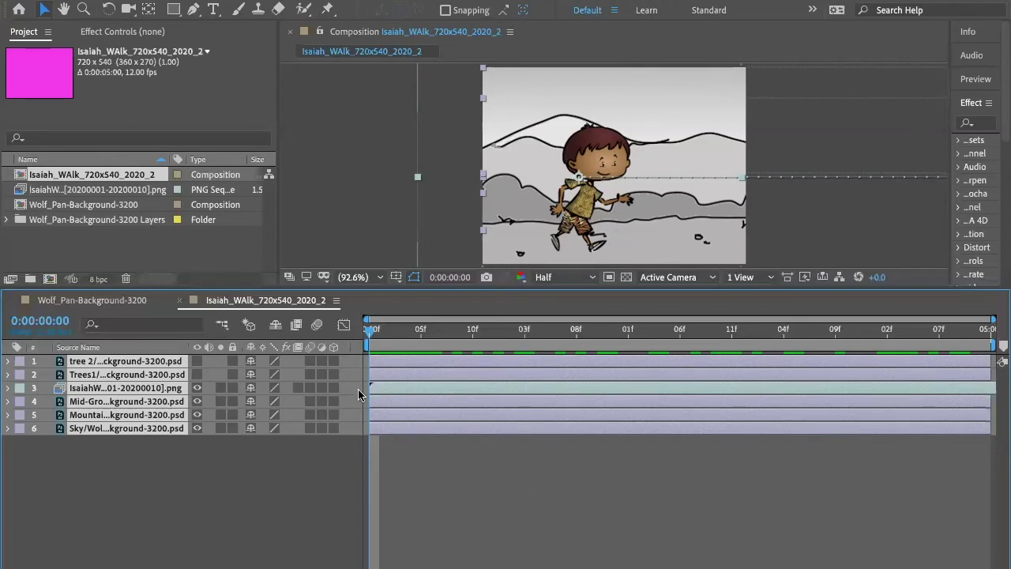
# - Make the tree 2 and Trees1 layers visible in the 720x540 composition
pyautogui.click(197, 374)
pyautogui.click(197, 361)
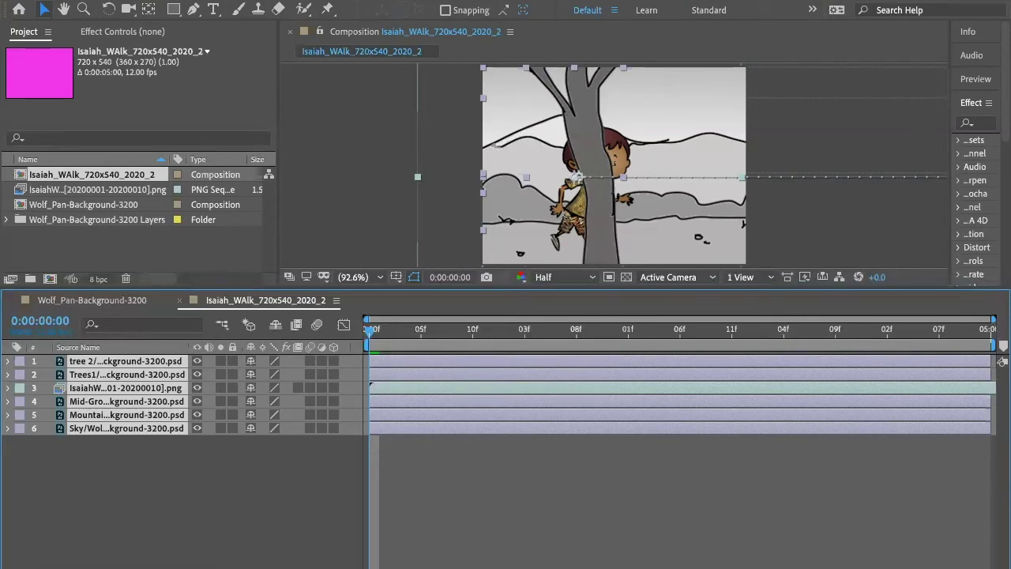
pyautogui.moveTo(367, 474)
pyautogui.mouseDown()
pyautogui.moveTo(259, 474)
pyautogui.moveTo(366, 474)
pyautogui.mouseUp()
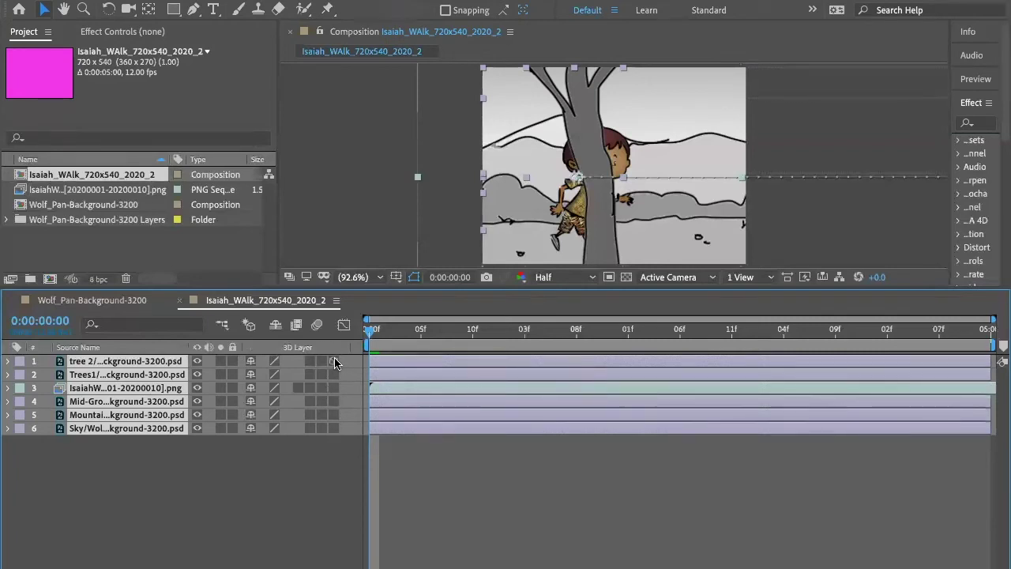
# - Turn all six layers of the 720x540 composition, from tree 2 to Sky, into 3D layers
pyautogui.moveTo(333, 361); pyautogui.dragTo(333, 428)
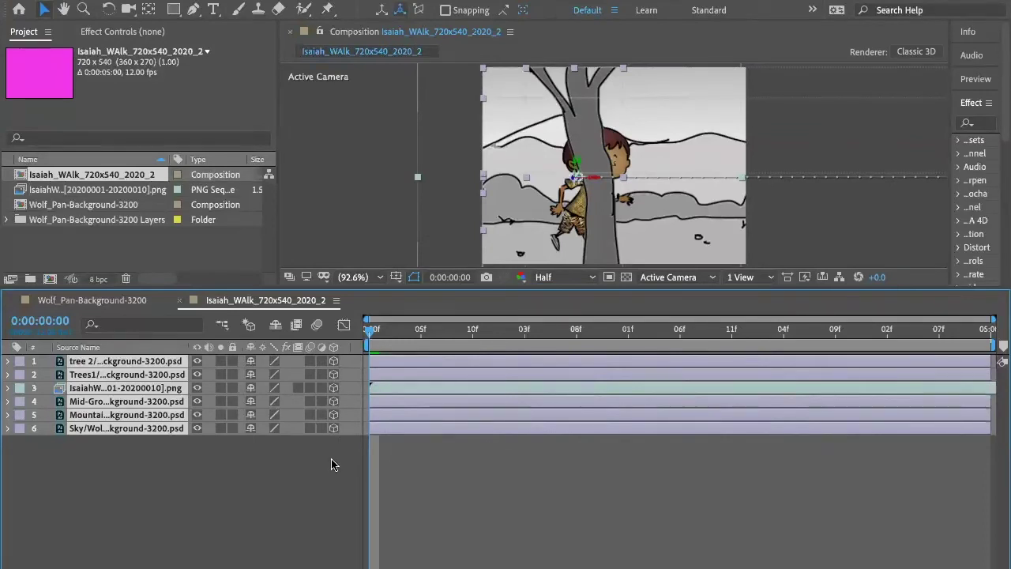
pyautogui.moveTo(333, 374)
pyautogui.mouseDown()
pyautogui.moveTo(333, 428)
pyautogui.moveTo(333, 365)
pyautogui.mouseUp()
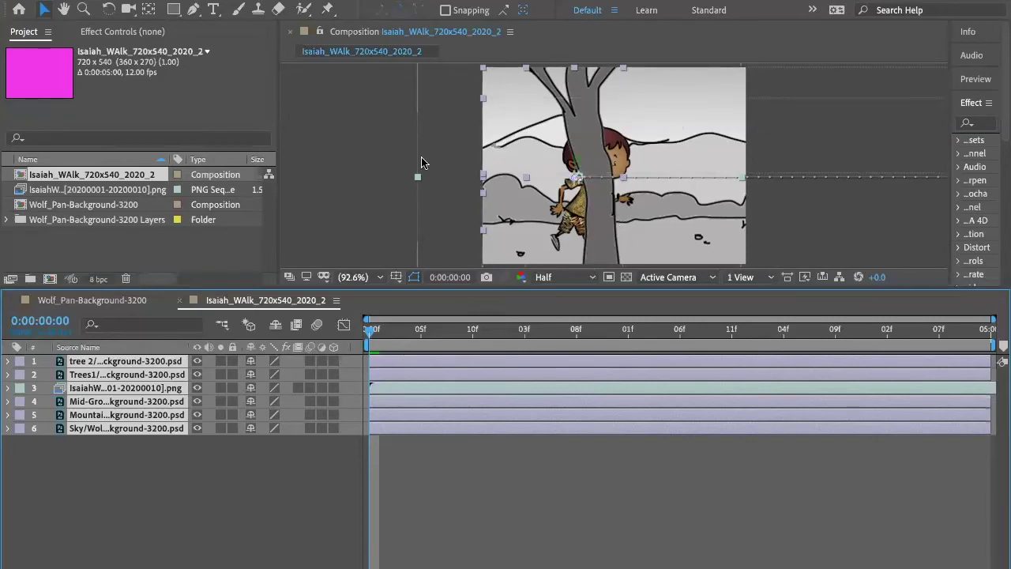
pyautogui.moveTo(334, 363)
pyautogui.mouseDown()
pyautogui.moveTo(334, 428)
pyautogui.moveTo(334, 363)
pyautogui.mouseUp()
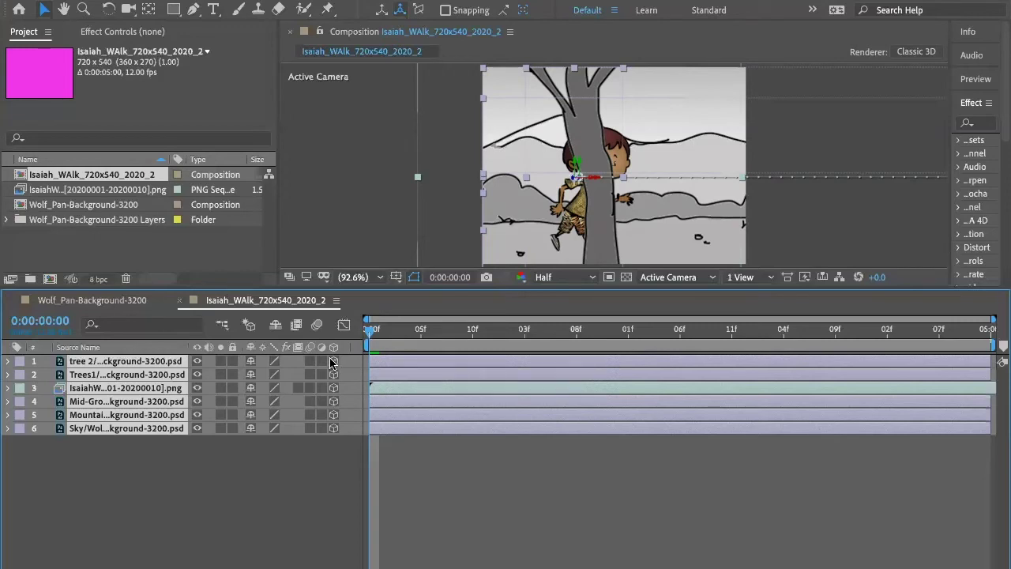
pyautogui.click(214, 479)
# - Open the settings for a new camera above the tree 2 layer
pyautogui.click(156, 364)
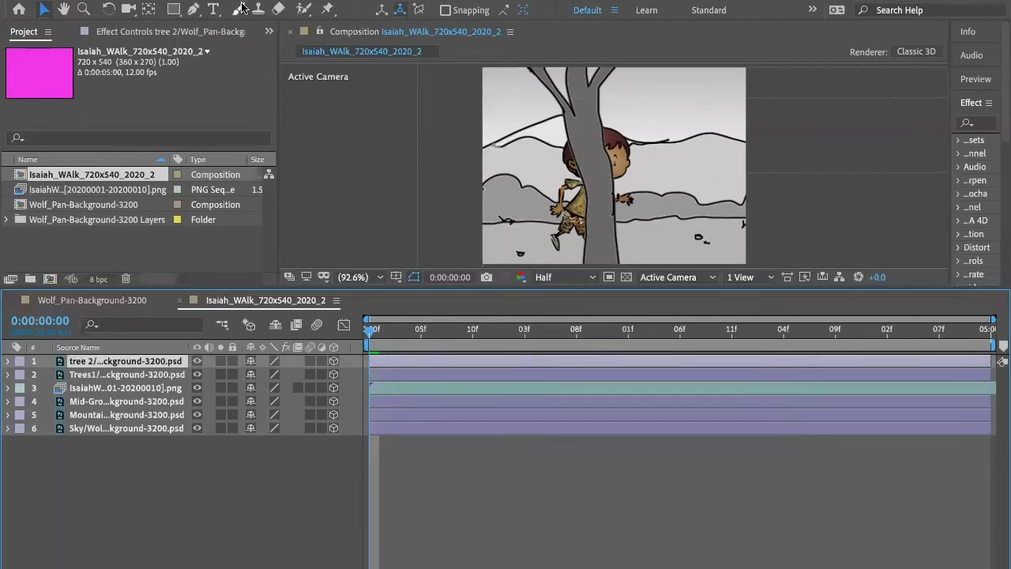
pyautogui.click(276, 0)
pyautogui.moveTo(286, 2)
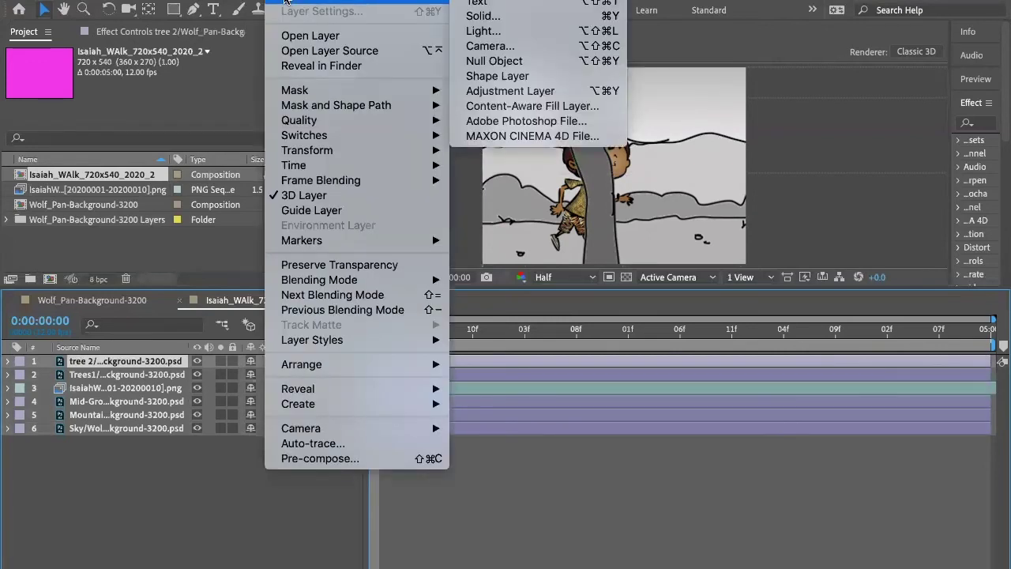
pyautogui.click(489, 45)
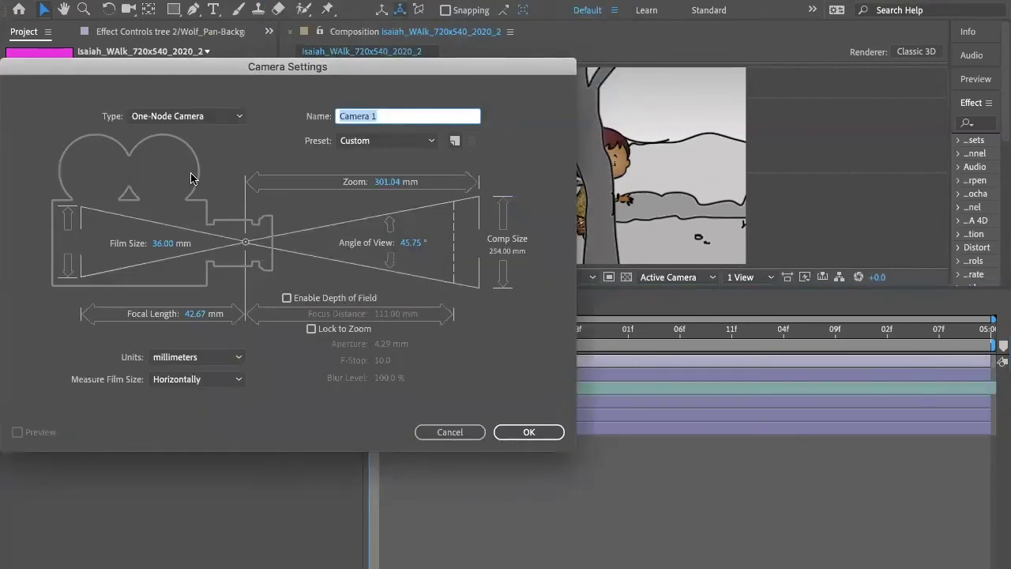
# - Try the Two-Node Camera type for Camera 1 and return it to One-Node Camera
pyautogui.click(239, 119)
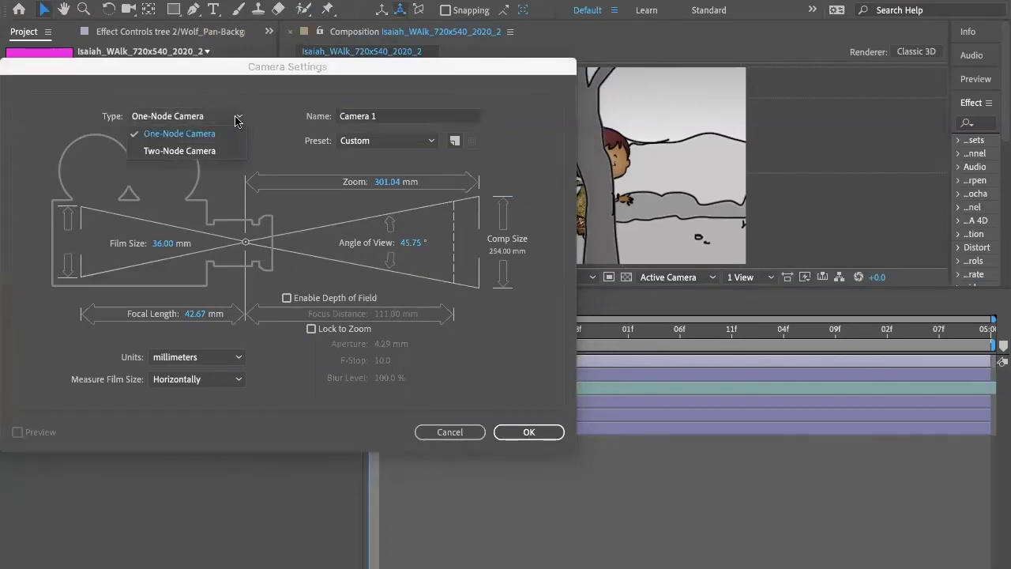
pyautogui.click(193, 154)
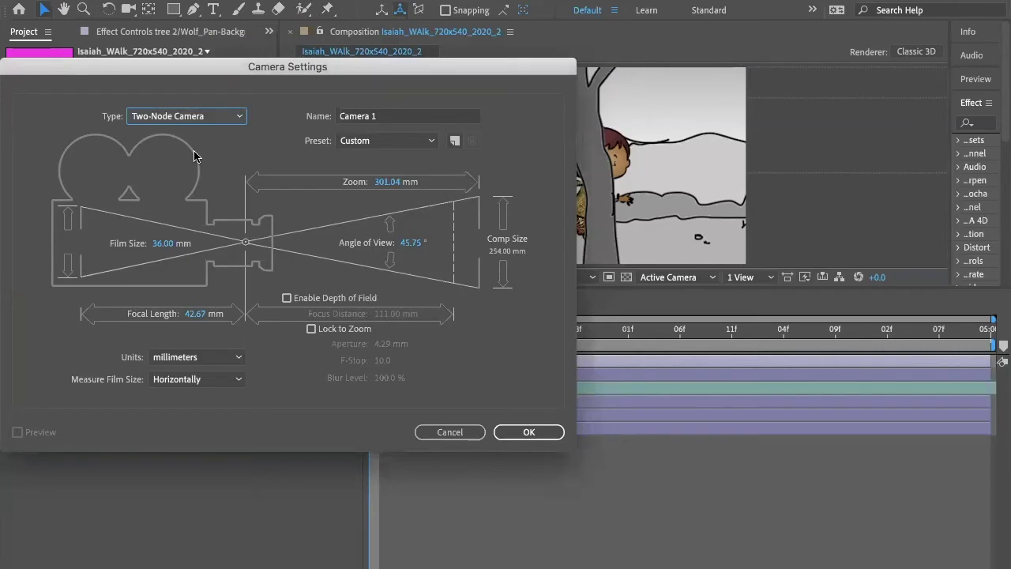
pyautogui.moveTo(186, 67); pyautogui.dragTo(223, 54)
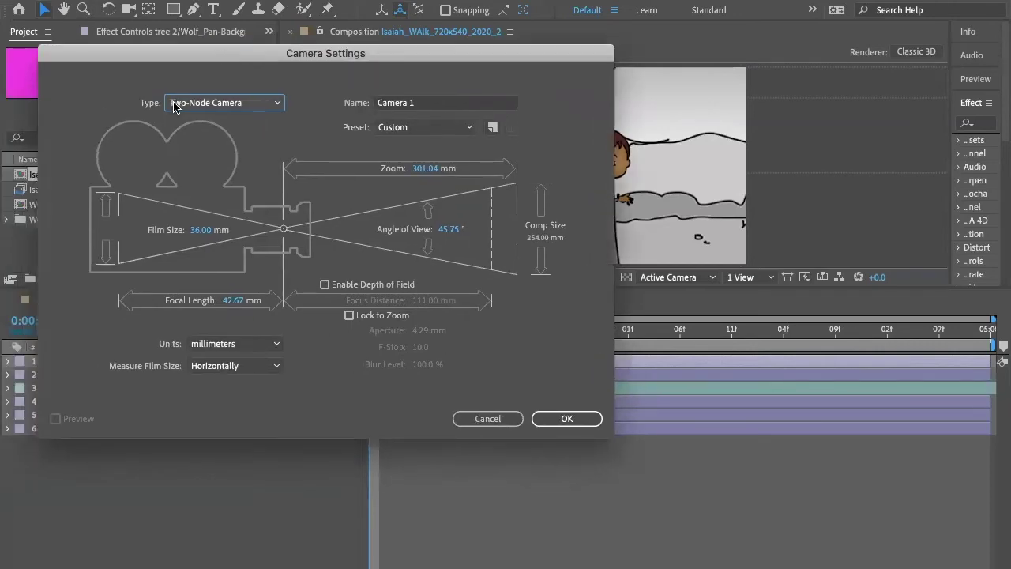
pyautogui.click(250, 102)
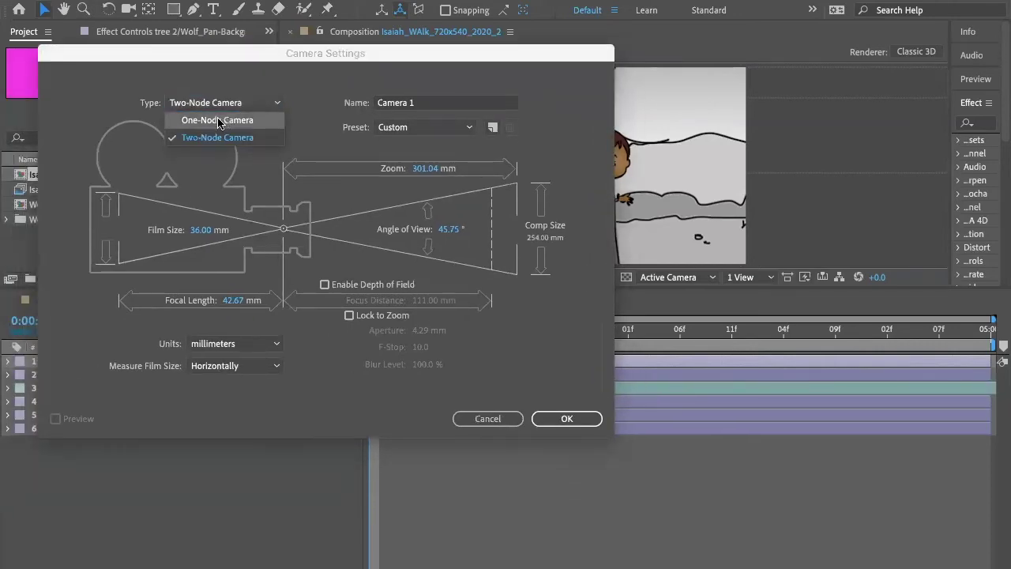
pyautogui.click(218, 120)
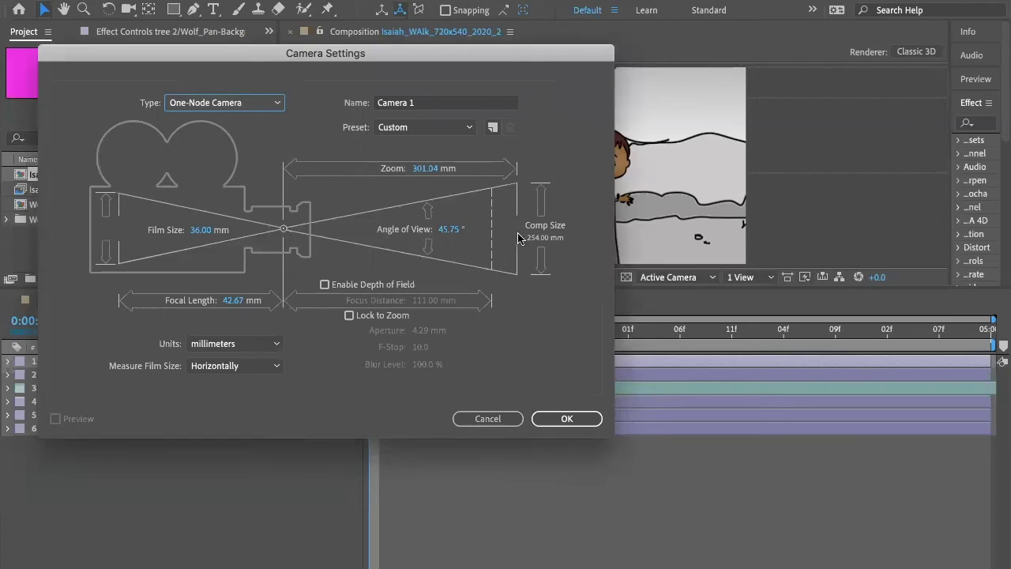
pyautogui.click(280, 103)
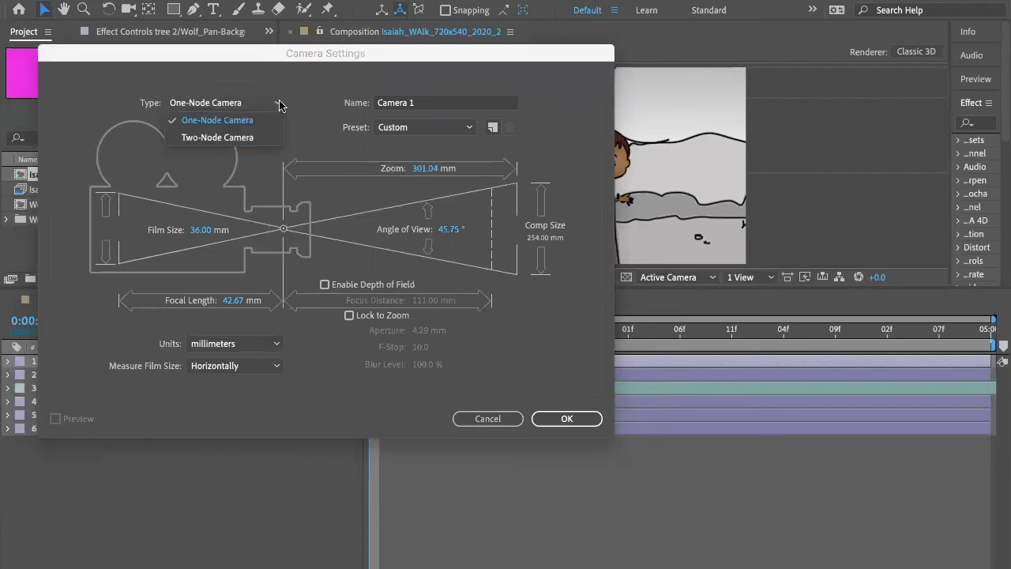
pyautogui.click(228, 137)
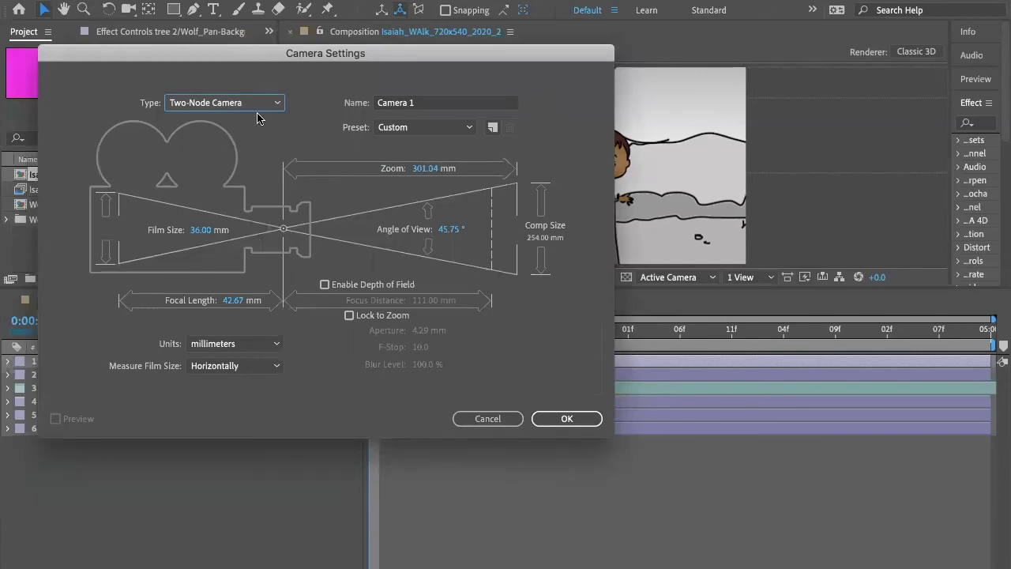
pyautogui.click(277, 103)
pyautogui.click(228, 119)
# - Apply the 24mm preset to the one-node camera and create it as Camera 1
pyautogui.click(471, 130)
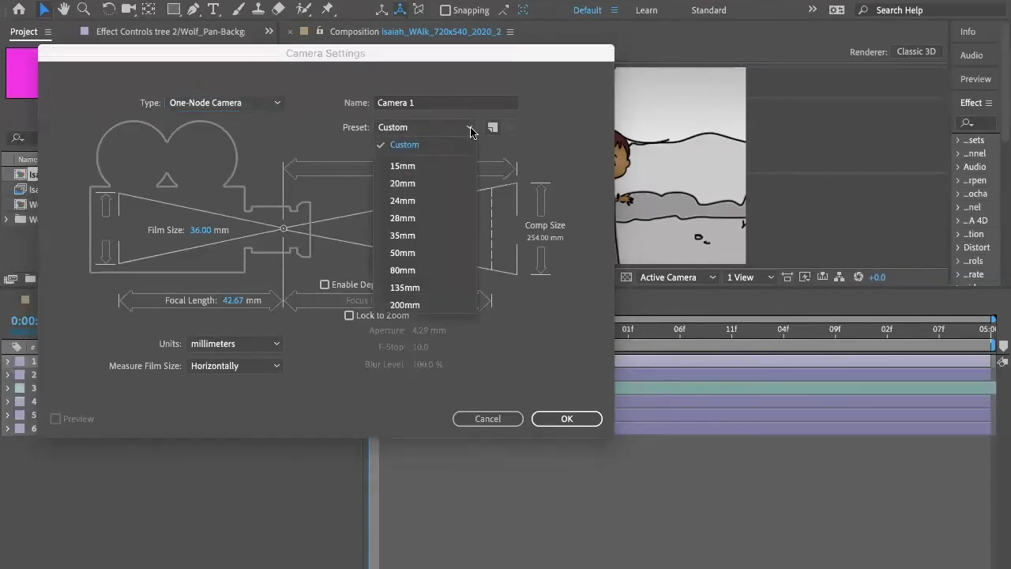
pyautogui.click(406, 202)
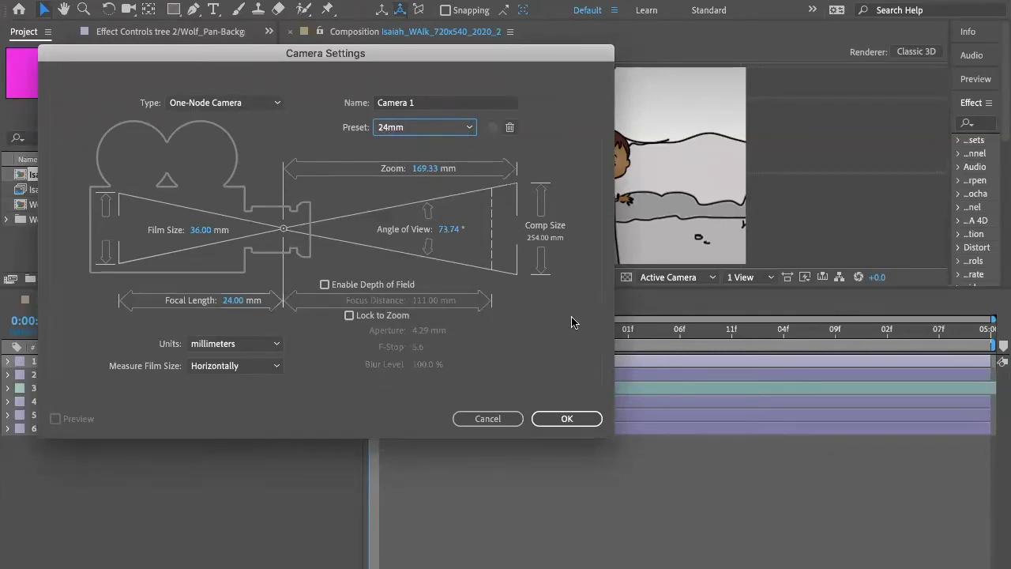
pyautogui.click(569, 419)
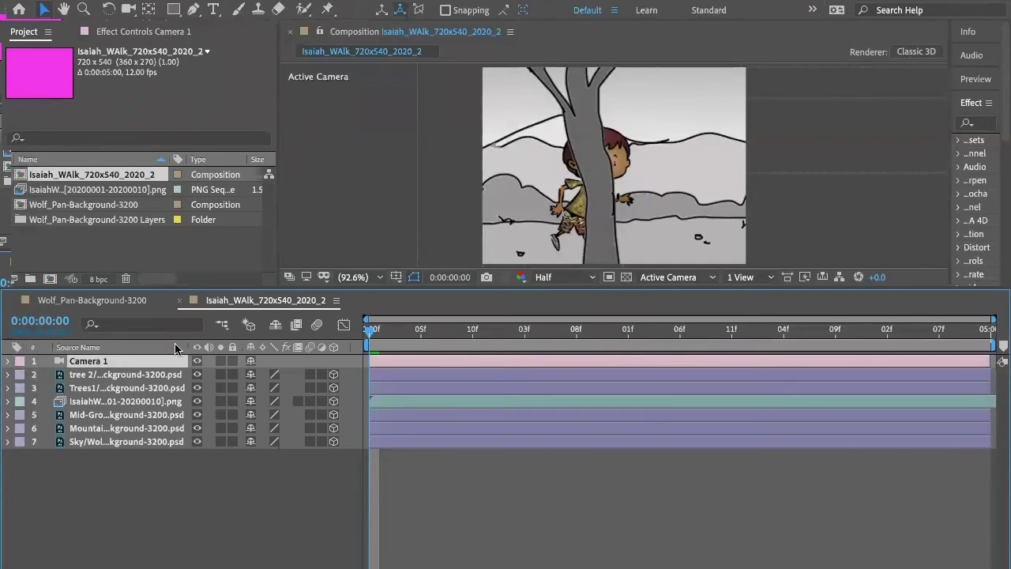
# - Toggle Camera 1's visibility off and on, and inspect the Position values of the boy's walk layer
pyautogui.click(198, 362)
pyautogui.click(198, 362)
pyautogui.click(160, 403)
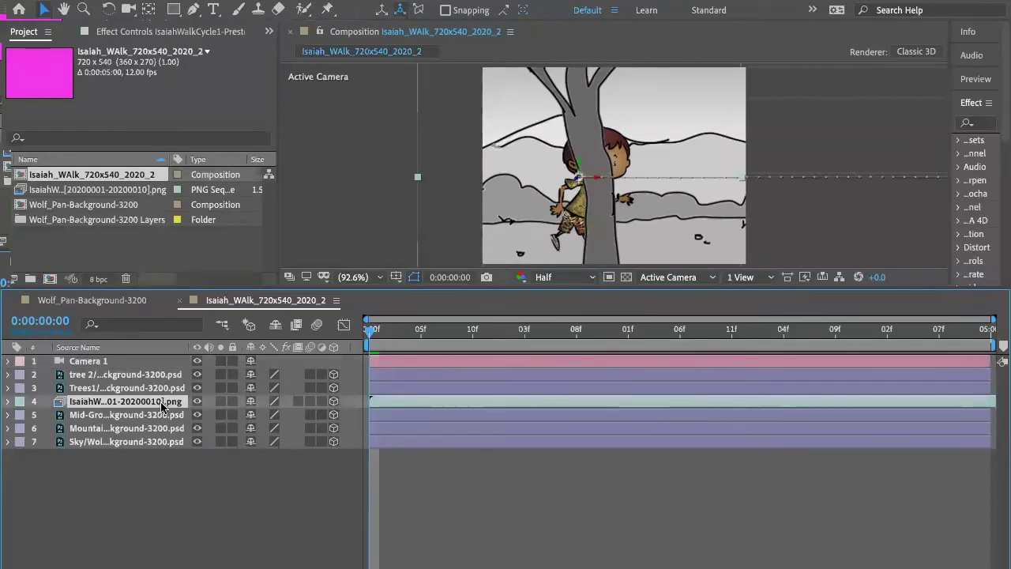
pyautogui.press('p')
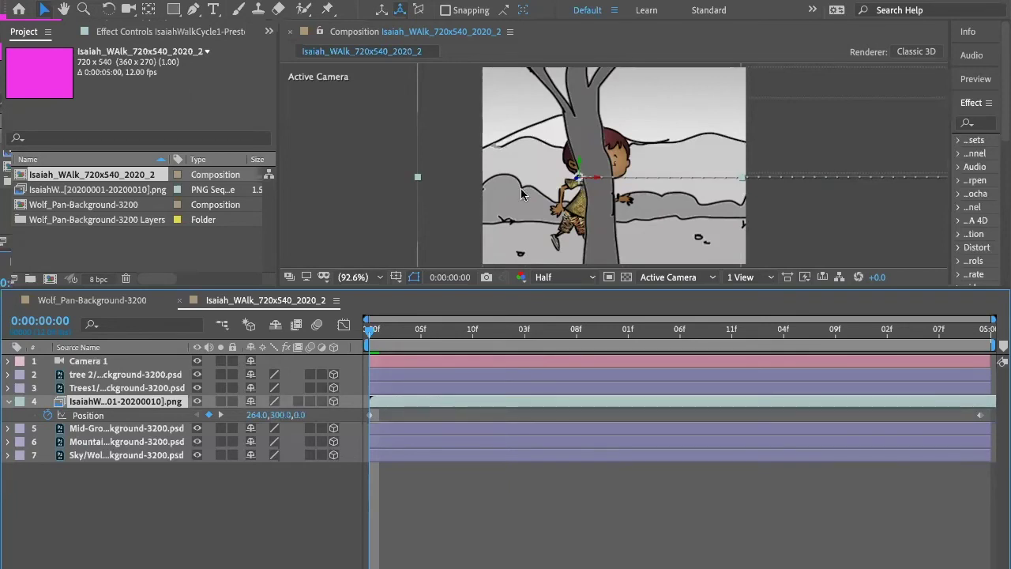
pyautogui.click(272, 417)
pyautogui.press('Return')
pyautogui.click(8, 401)
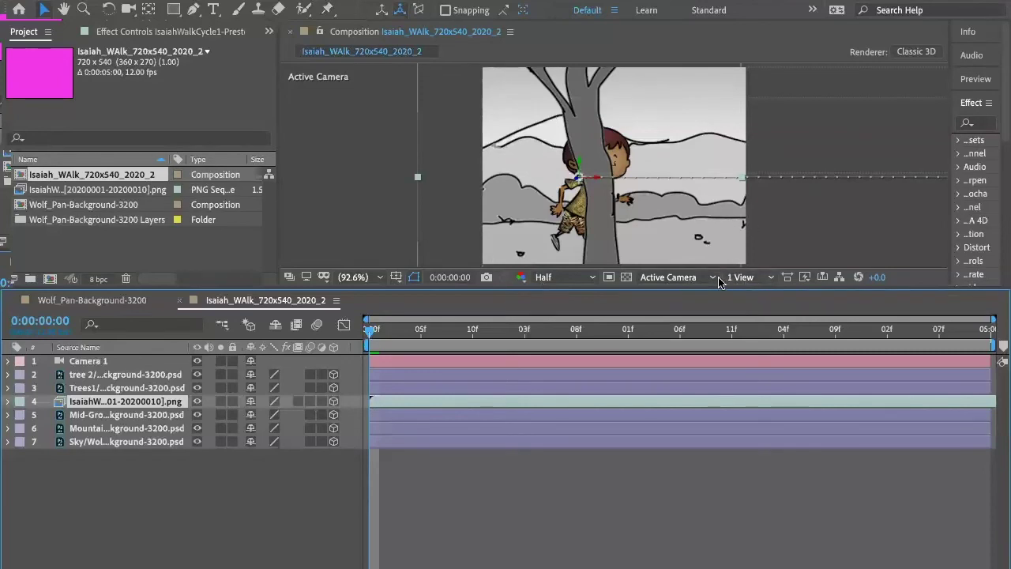
# - Split the composition viewer into 2 Views - Horizontal and enlarge the viewer area for both views
pyautogui.click(771, 280)
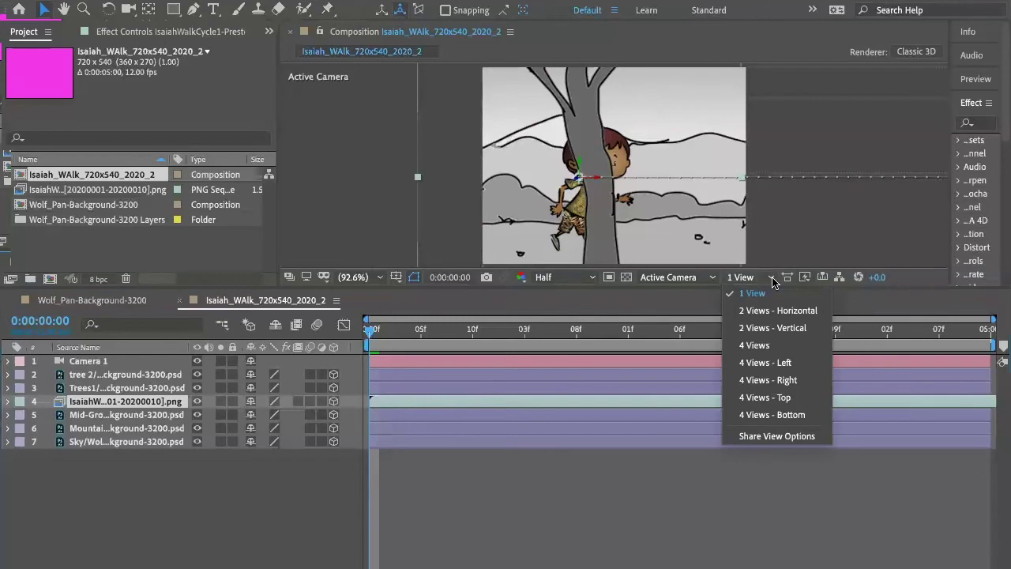
pyautogui.click(797, 312)
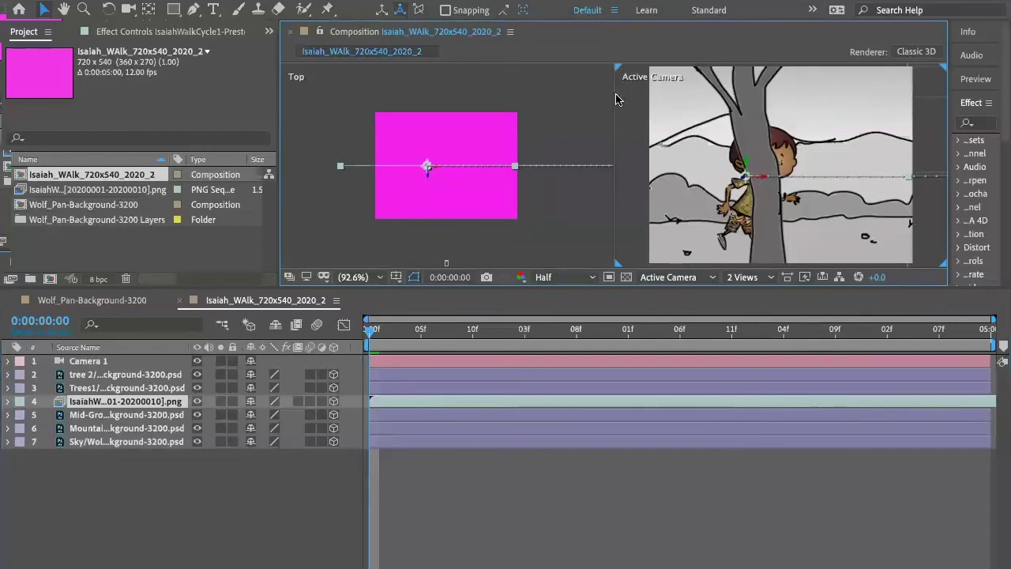
pyautogui.press('Return')
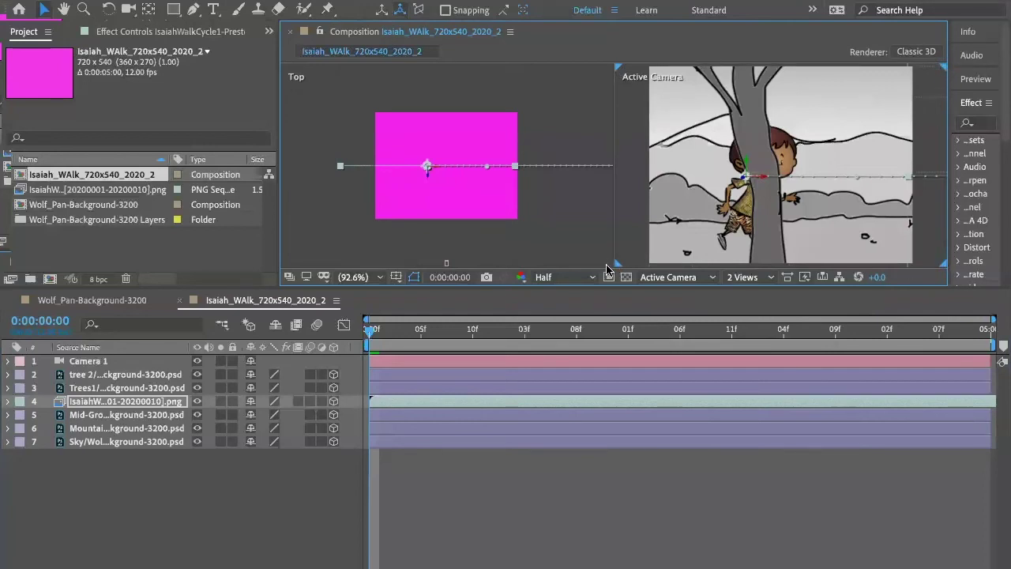
pyautogui.moveTo(281, 169); pyautogui.dragTo(76, 163)
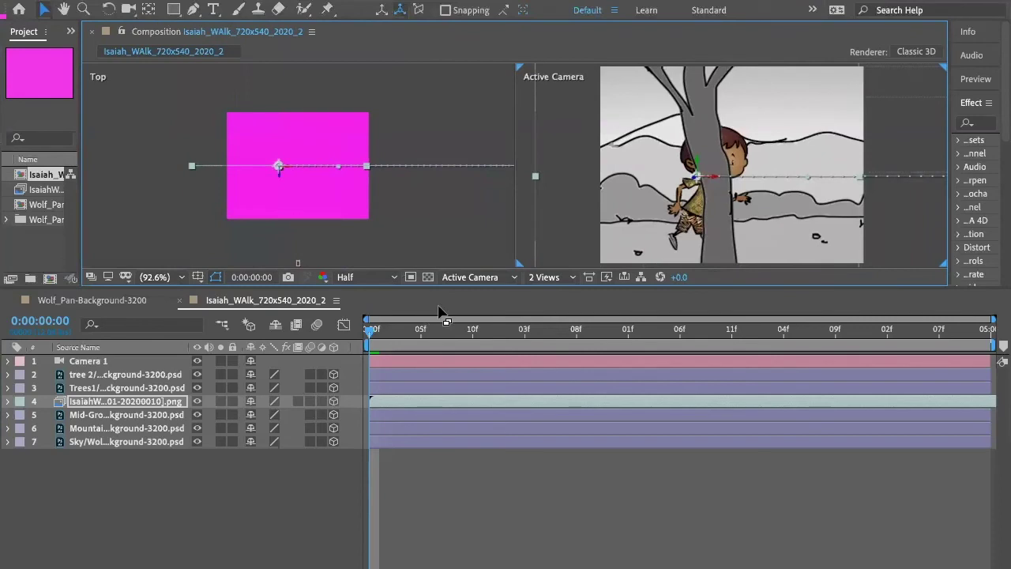
pyautogui.moveTo(474, 289); pyautogui.dragTo(472, 352)
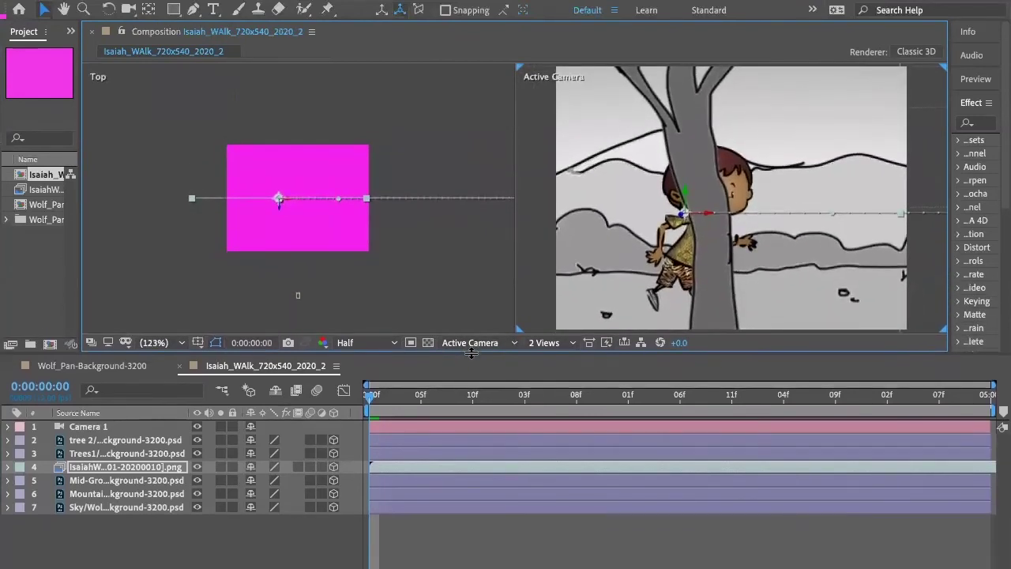
pyautogui.moveTo(950, 201)
pyautogui.mouseDown()
pyautogui.moveTo(971, 198)
pyautogui.moveTo(967, 206)
pyautogui.mouseUp()
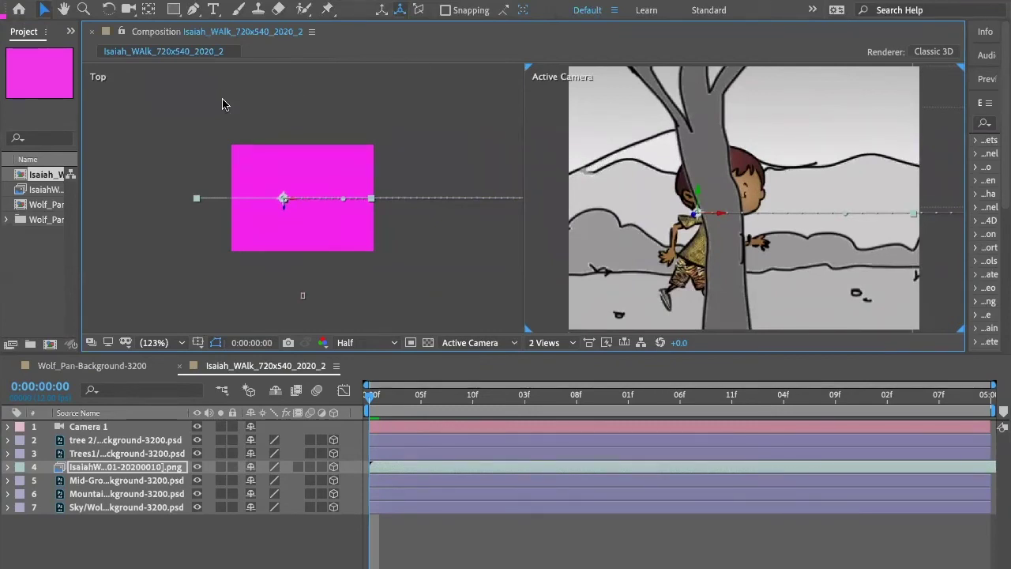
# - Examine the layers in the Front and Custom View 1 views, and return that view to Top
pyautogui.click(201, 103)
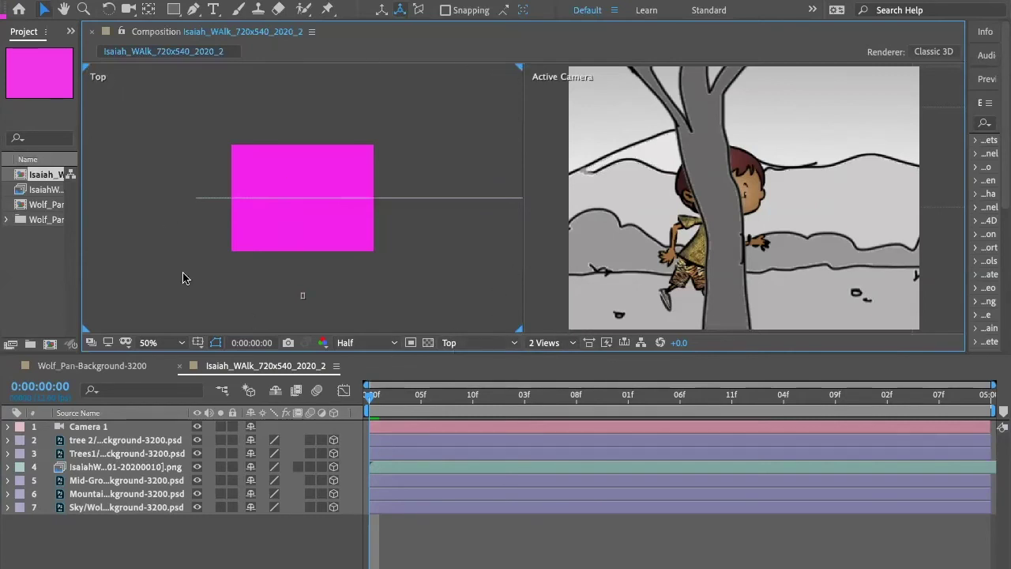
pyautogui.click(514, 343)
pyautogui.click(466, 402)
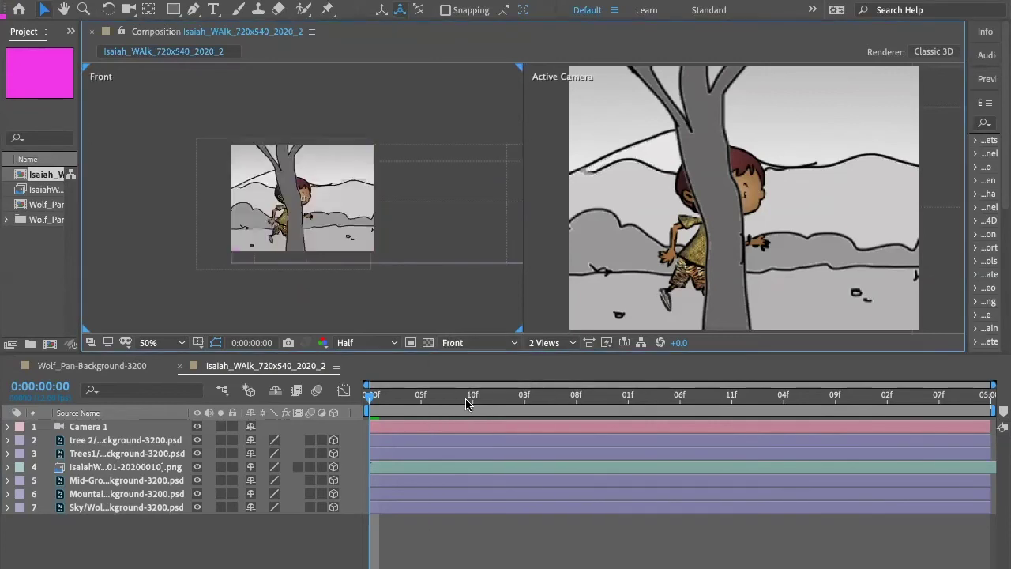
pyautogui.click(514, 343)
pyautogui.click(478, 510)
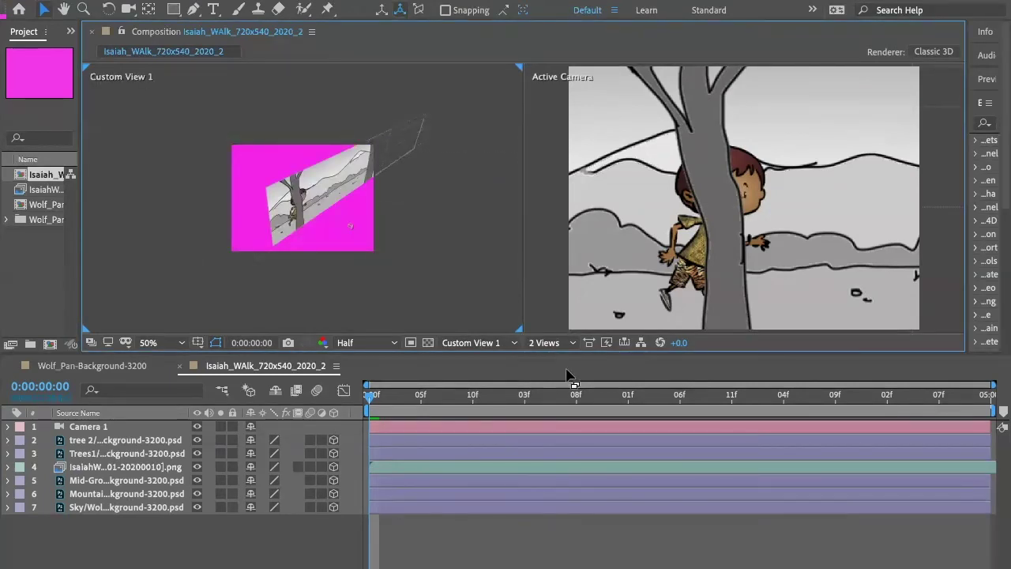
pyautogui.click(513, 346)
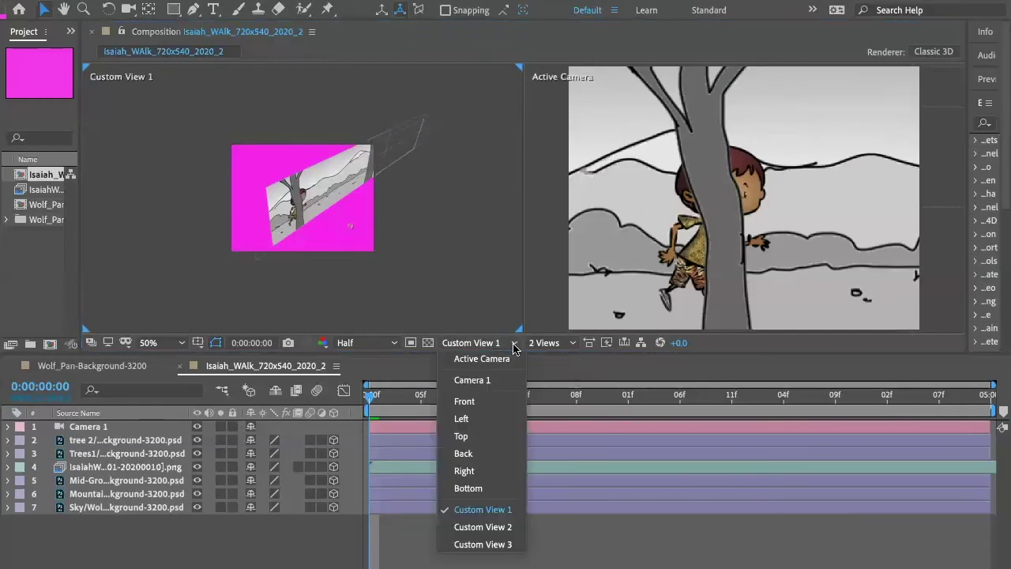
pyautogui.click(462, 436)
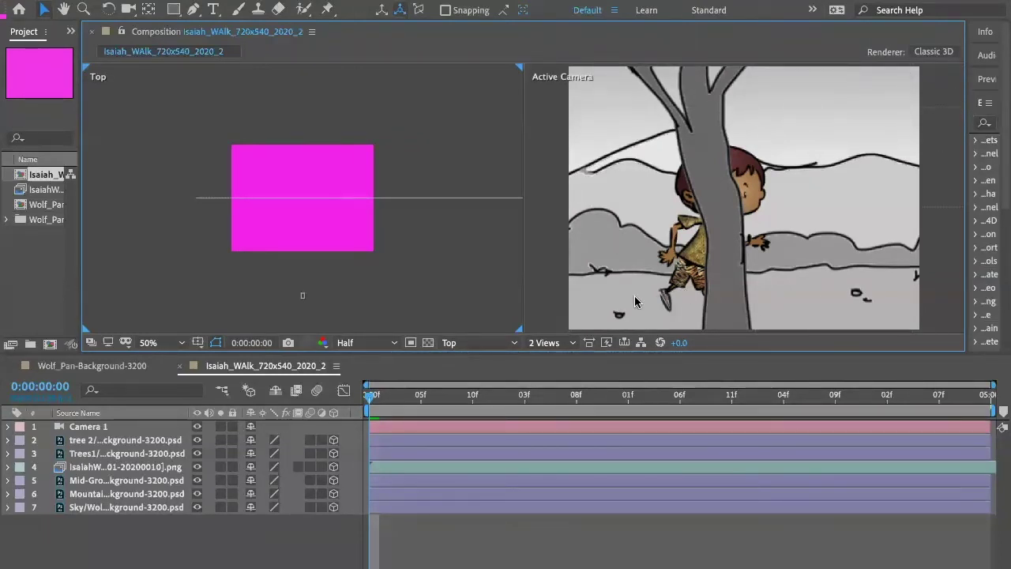
# - Push the Sky layer back in 3D space behind the other layers, to a Z position of 811
pyautogui.click(128, 510)
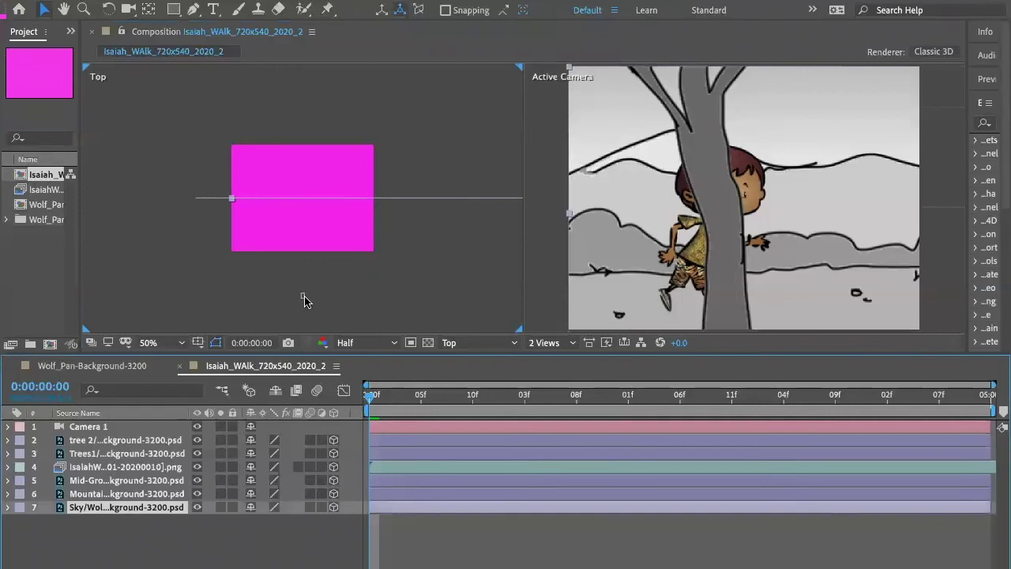
pyautogui.click(120, 428)
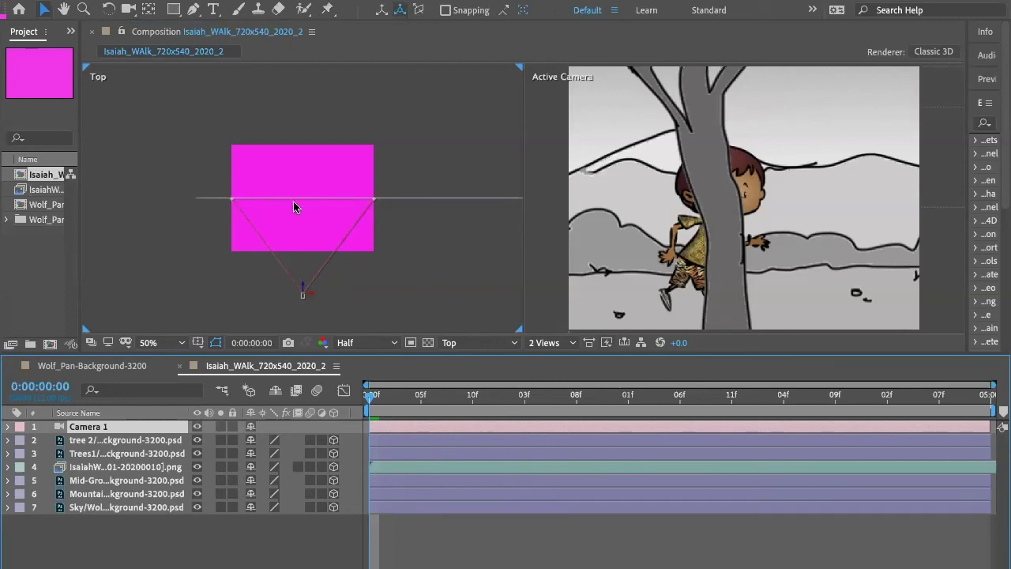
pyautogui.click(122, 507)
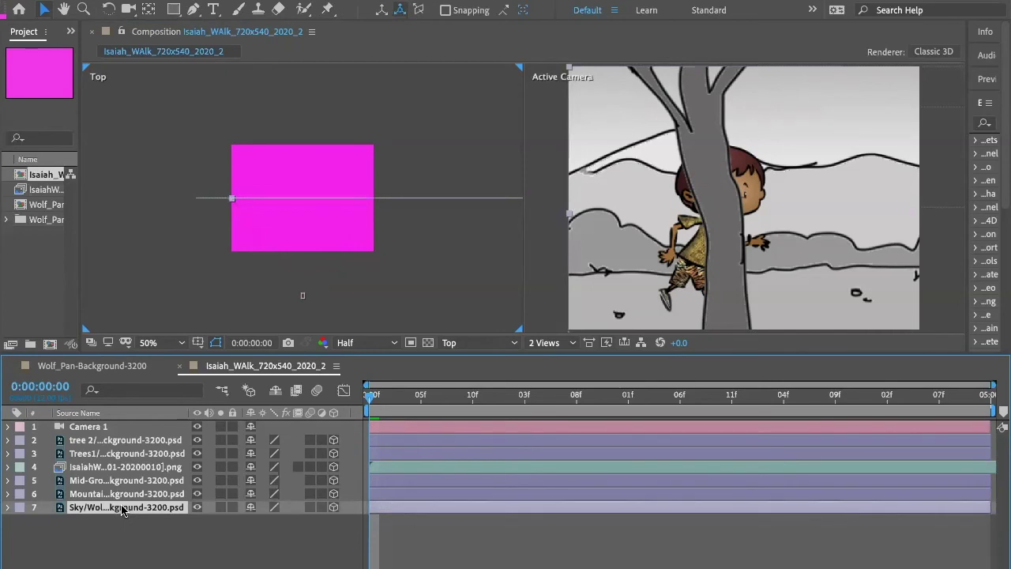
pyautogui.press('p')
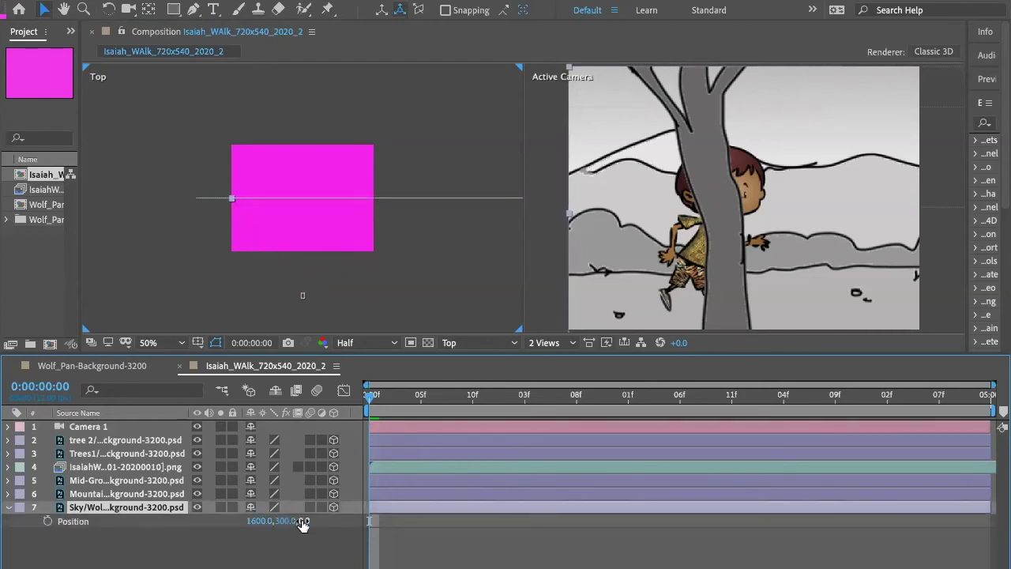
pyautogui.moveTo(302, 522)
pyautogui.mouseDown()
pyautogui.moveTo(339, 521)
pyautogui.moveTo(316, 523)
pyautogui.mouseUp()
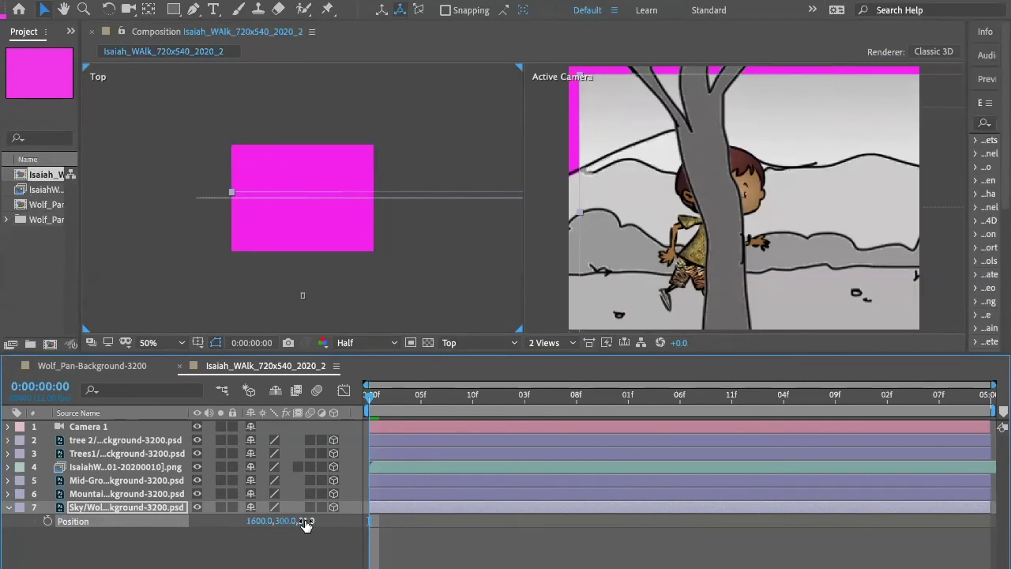
pyautogui.moveTo(306, 523); pyautogui.dragTo(352, 511)
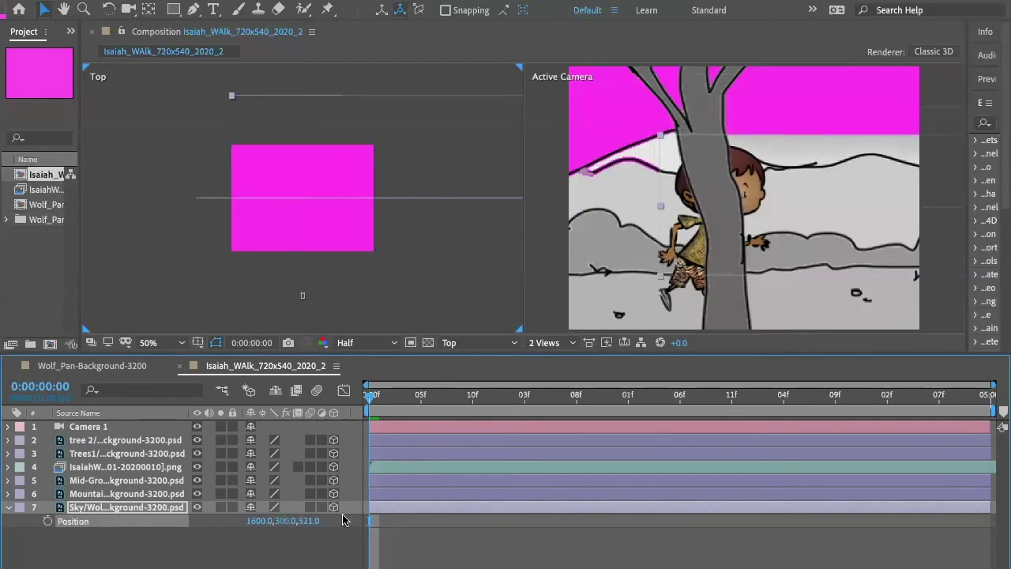
pyautogui.press('space')
pyautogui.moveTo(445, 282); pyautogui.dragTo(440, 307)
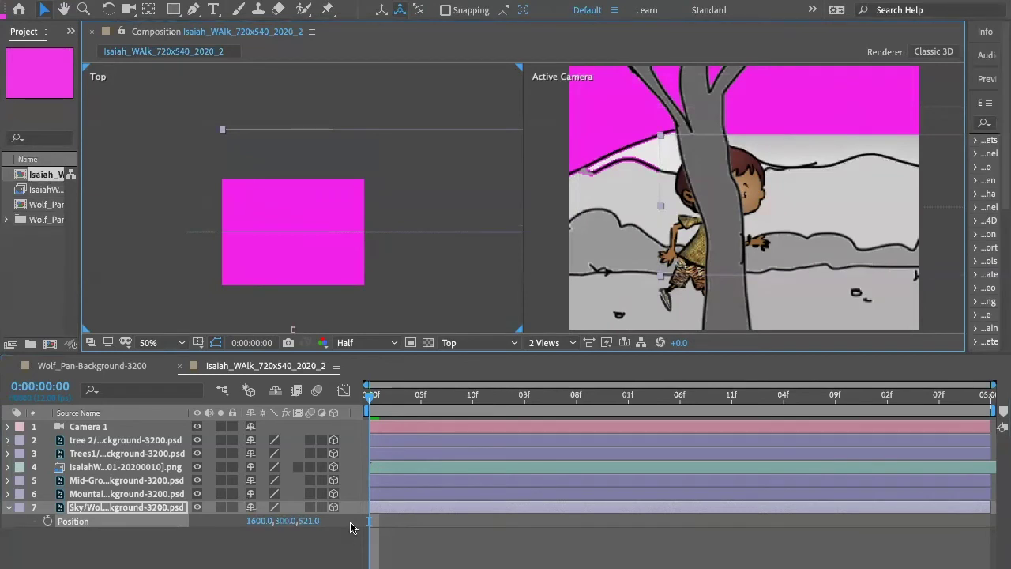
pyautogui.moveTo(302, 521); pyautogui.dragTo(323, 521)
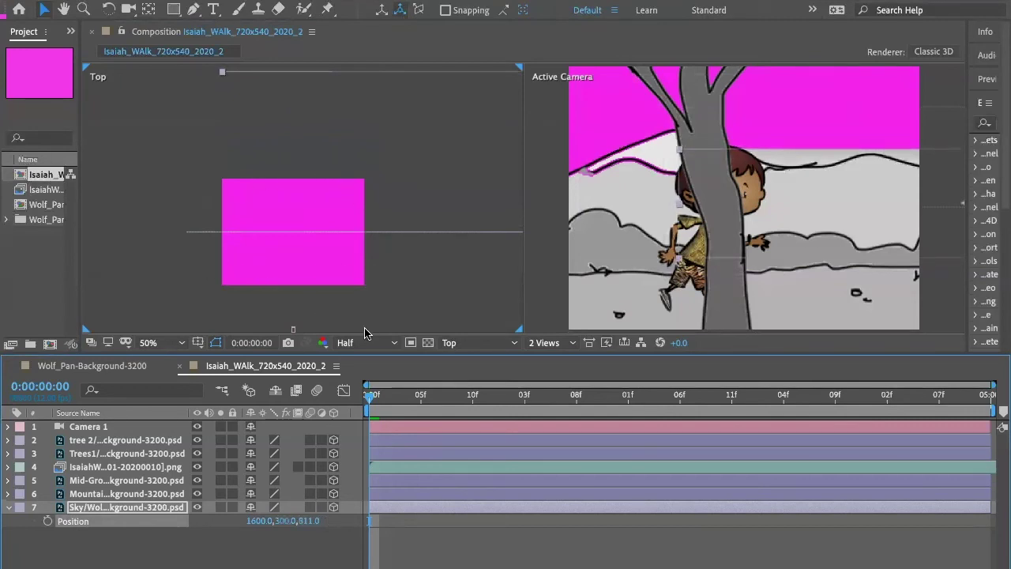
# - Push the Sky layer farther back in 3D space by setting its Z position to 1500
pyautogui.press('h')
pyautogui.moveTo(452, 185); pyautogui.dragTo(445, 208)
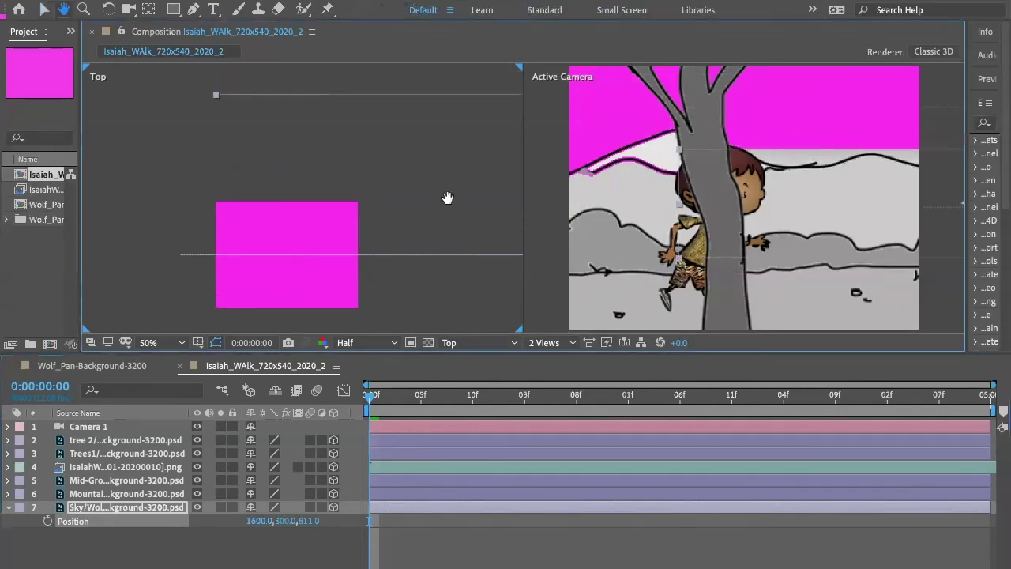
pyautogui.press('v')
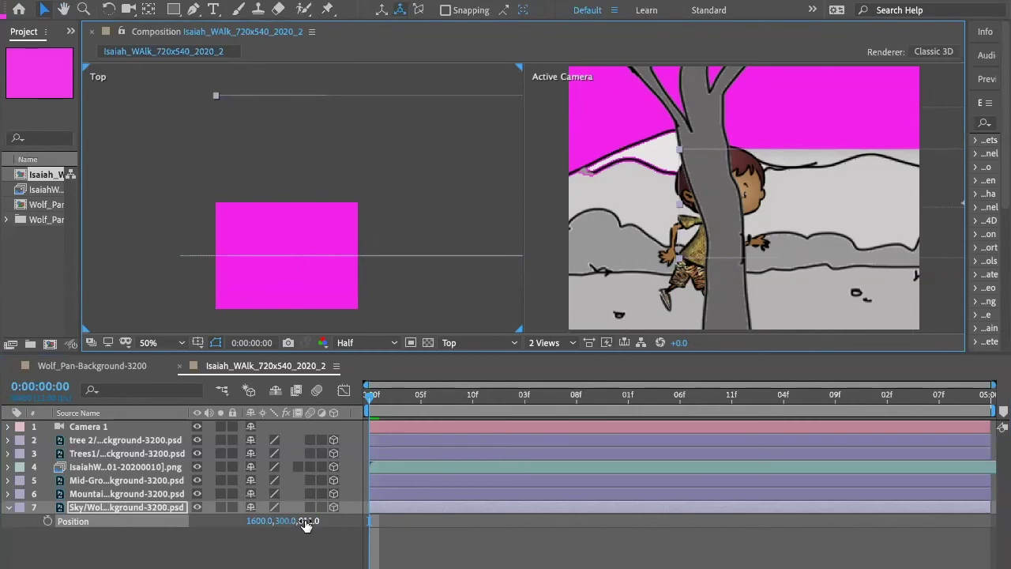
pyautogui.moveTo(306, 526); pyautogui.dragTo(332, 518)
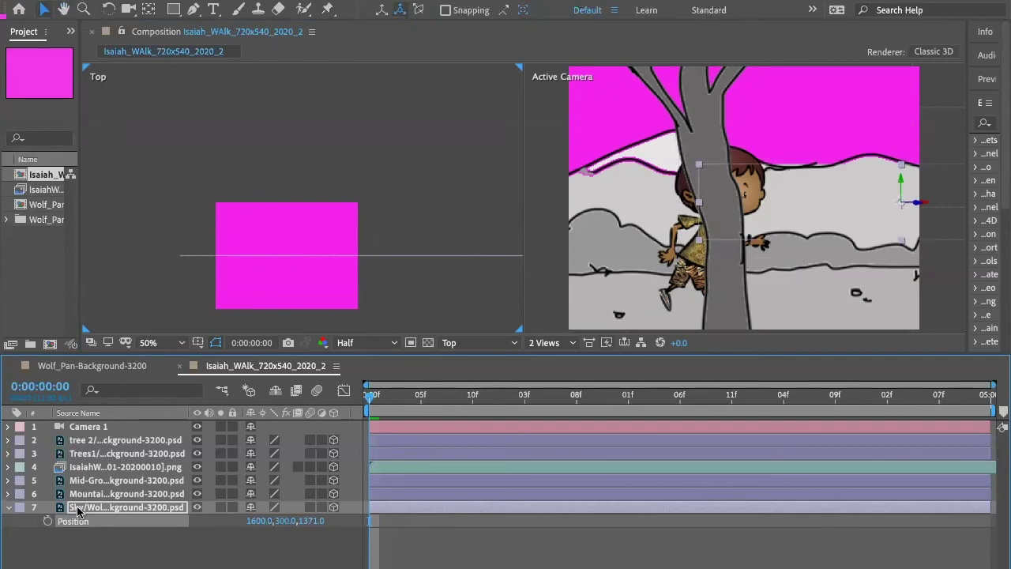
pyautogui.click(314, 524)
pyautogui.write('1')
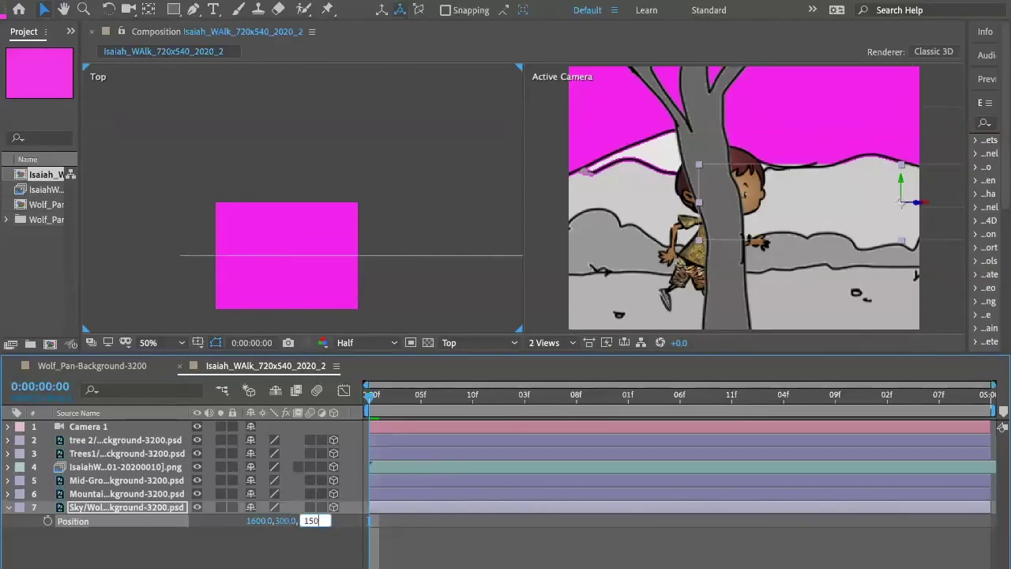
pyautogui.write('500')
pyautogui.press('Return')
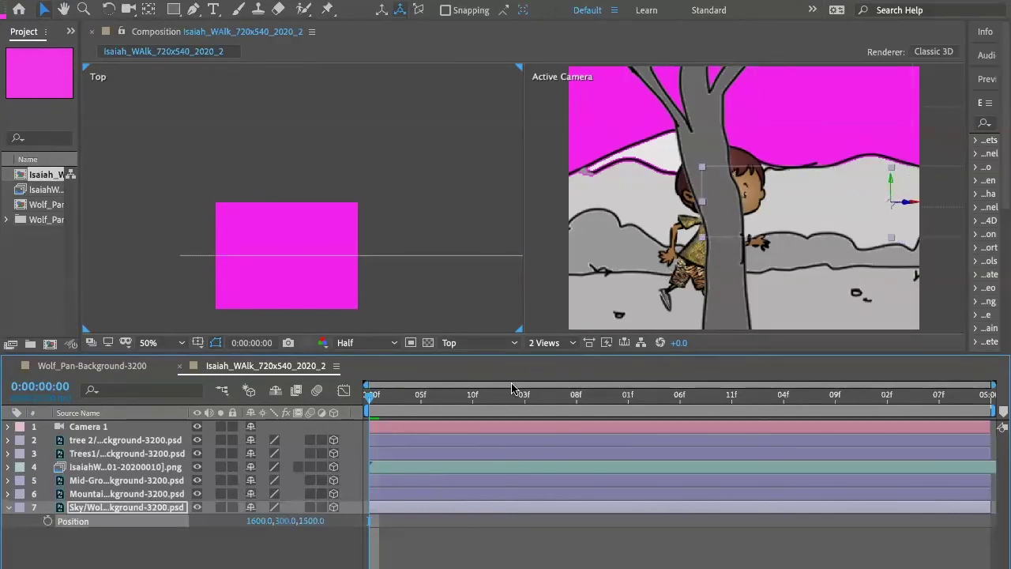
# - Scale the Sky layer up uniformly to 332%
pyautogui.click(152, 511)
pyautogui.press('s')
pyautogui.moveTo(271, 519); pyautogui.dragTo(357, 536)
pyautogui.press('Return')
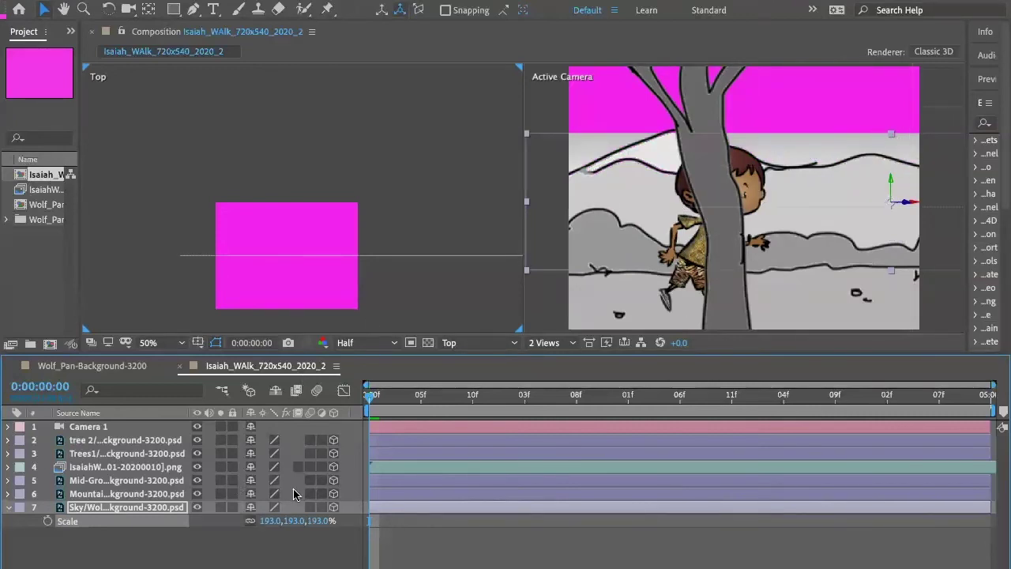
pyautogui.moveTo(270, 521); pyautogui.dragTo(392, 535)
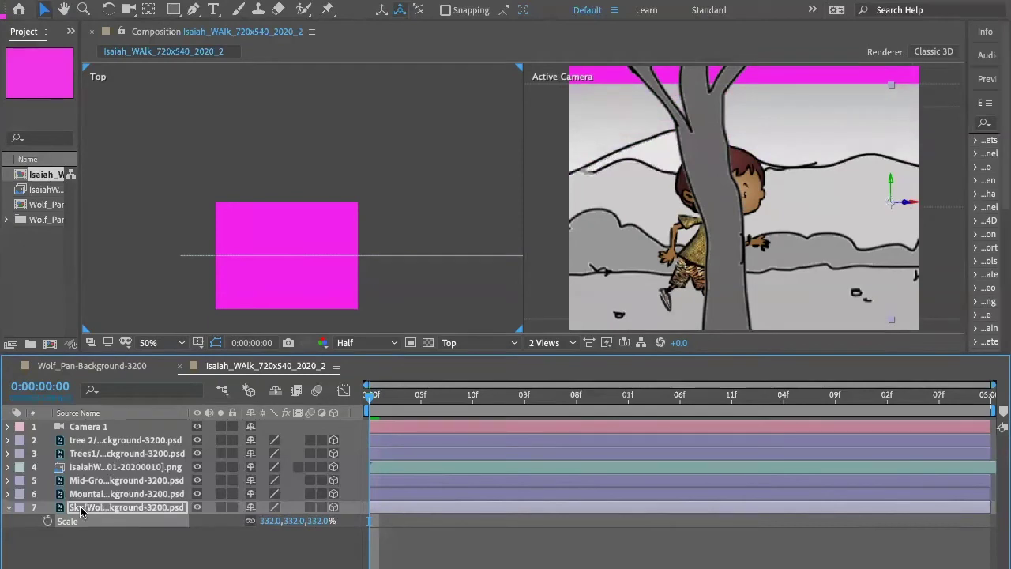
# - Reposition the enlarged Sky layer to X 4064 and Y 126 so it fills the area behind the mountains
pyautogui.press('p')
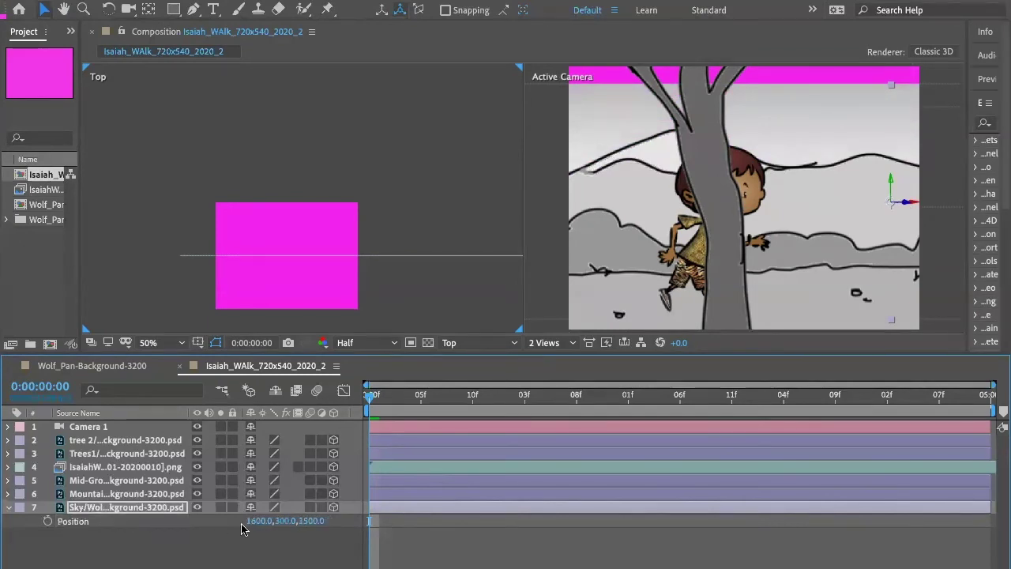
pyautogui.moveTo(260, 521); pyautogui.dragTo(372, 530)
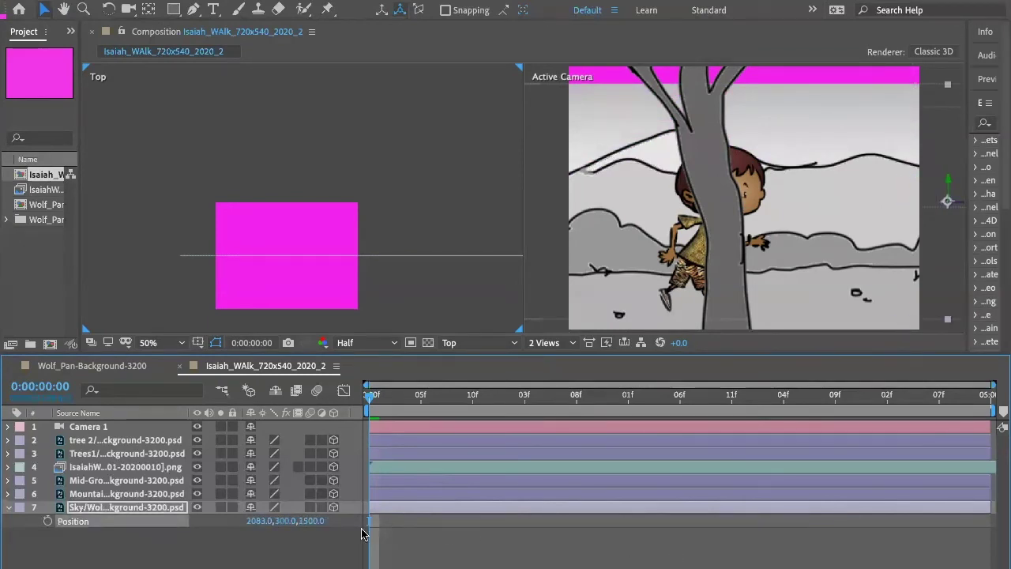
pyautogui.moveTo(252, 525); pyautogui.dragTo(499, 536)
pyautogui.moveTo(259, 522); pyautogui.dragTo(490, 525)
pyautogui.moveTo(258, 522); pyautogui.dragTo(372, 535)
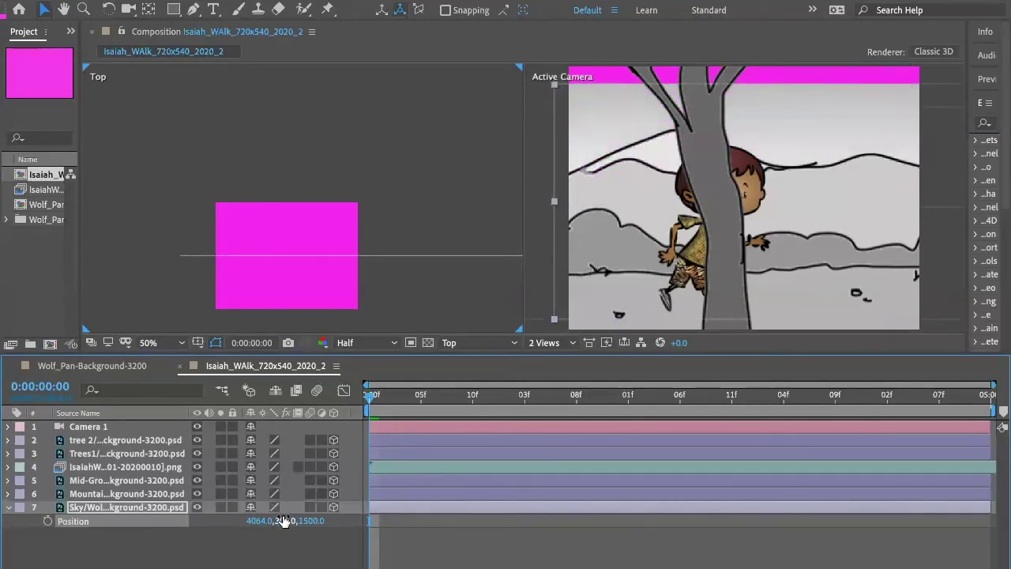
pyautogui.moveTo(261, 517); pyautogui.dragTo(147, 522)
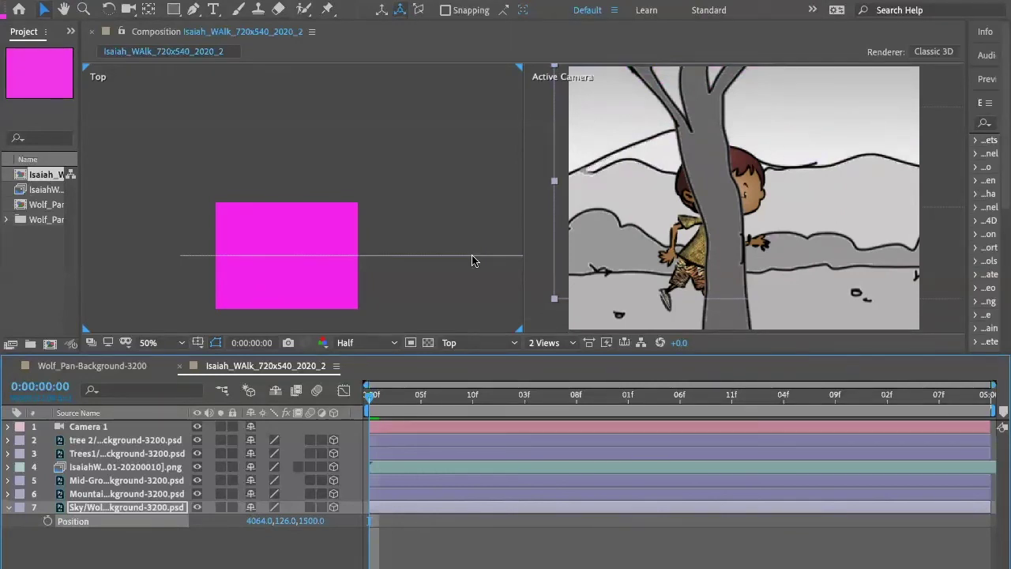
# - Zoom the Top view out to 25% and frame the camera and layers to examine the Sky layer's depth
pyautogui.click(465, 170)
pyautogui.press('h')
pyautogui.moveTo(464, 167); pyautogui.dragTo(460, 318)
pyautogui.press('v')
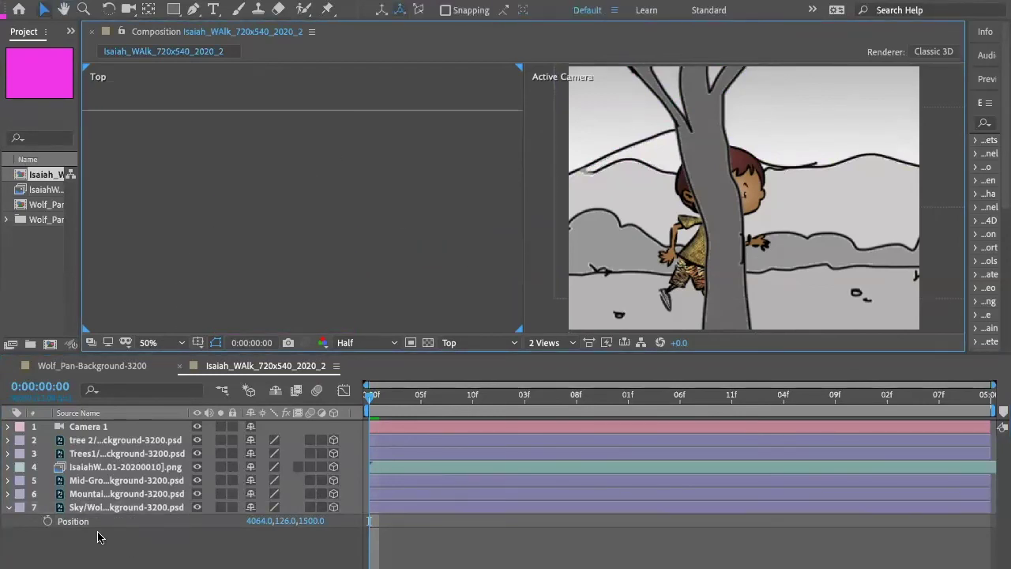
pyautogui.click(110, 508)
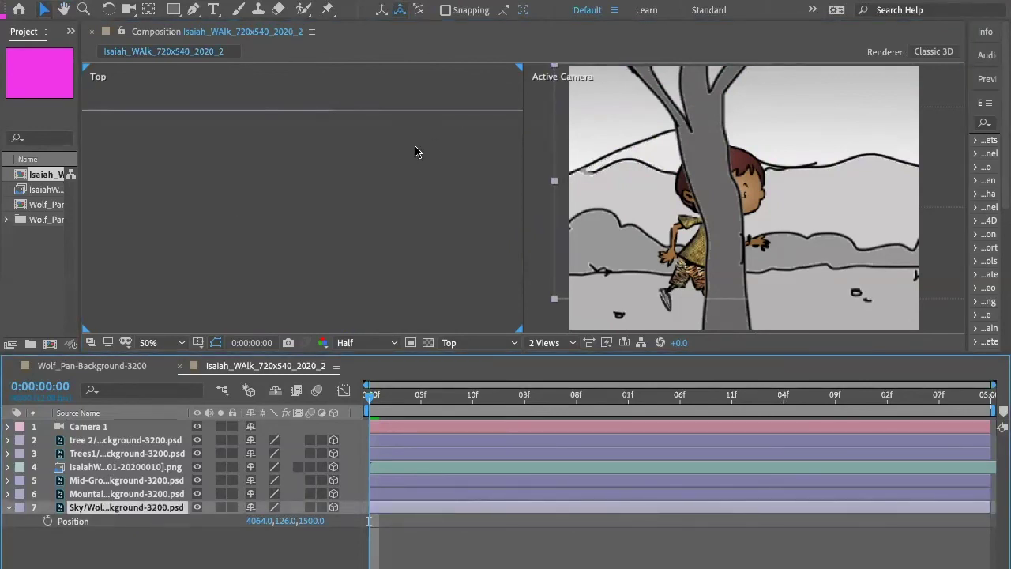
pyautogui.press(',')
pyautogui.press('h')
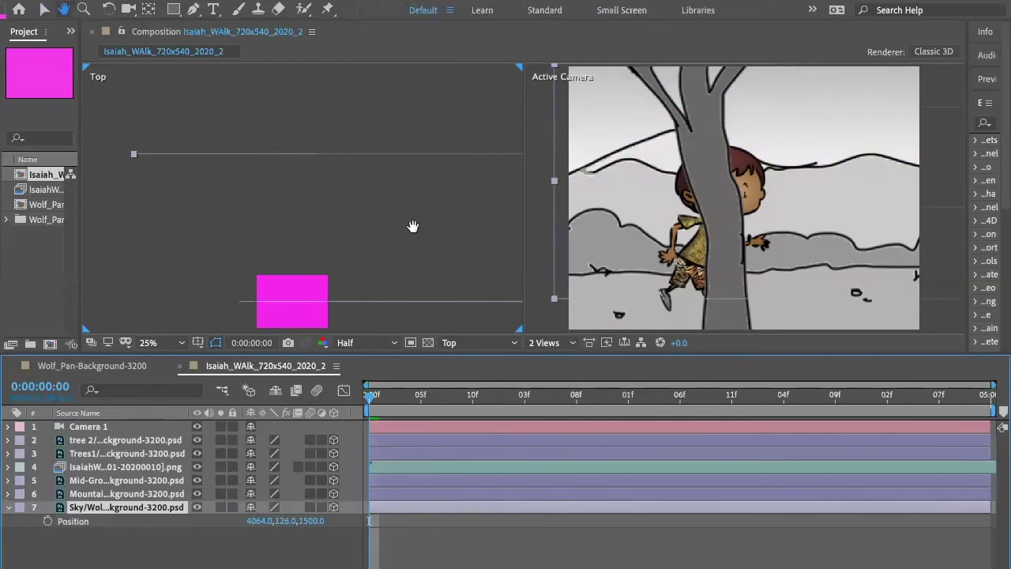
pyautogui.moveTo(413, 226); pyautogui.dragTo(407, 163)
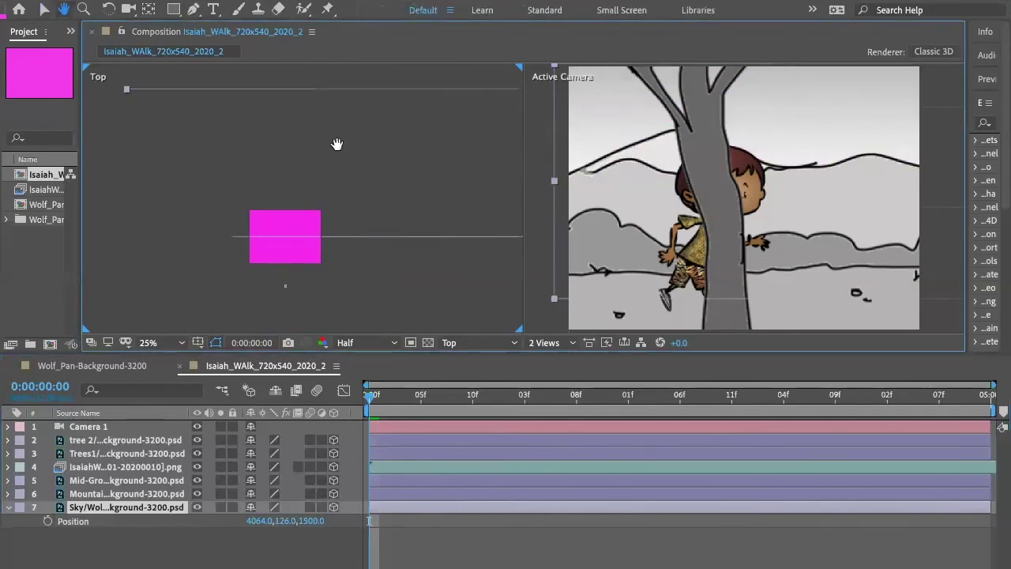
pyautogui.press('v')
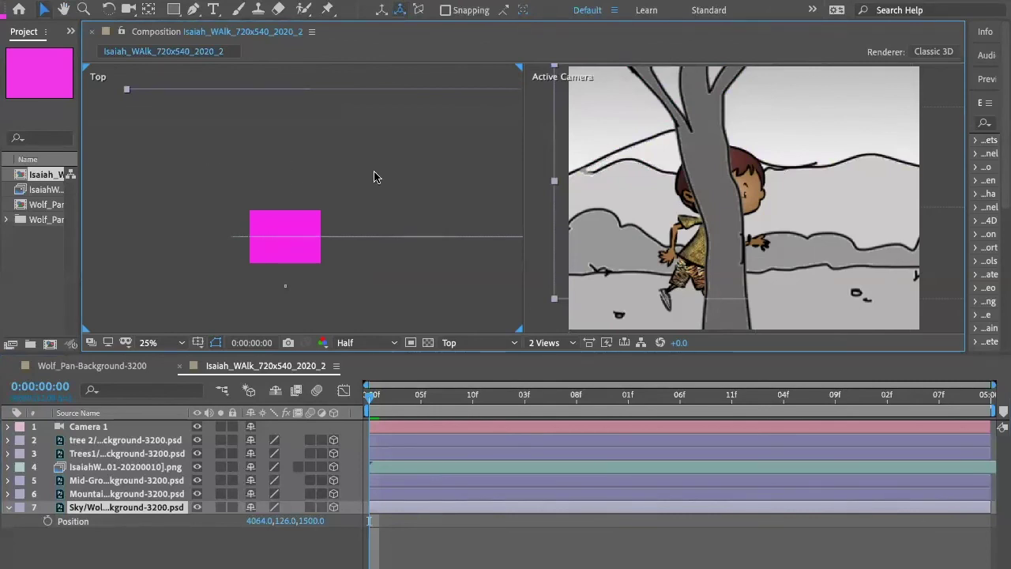
# - Push the Mountain layer back in the Top view to a Z position of about 864, in front of the Sky layer
pyautogui.click(9, 507)
pyautogui.click(75, 495)
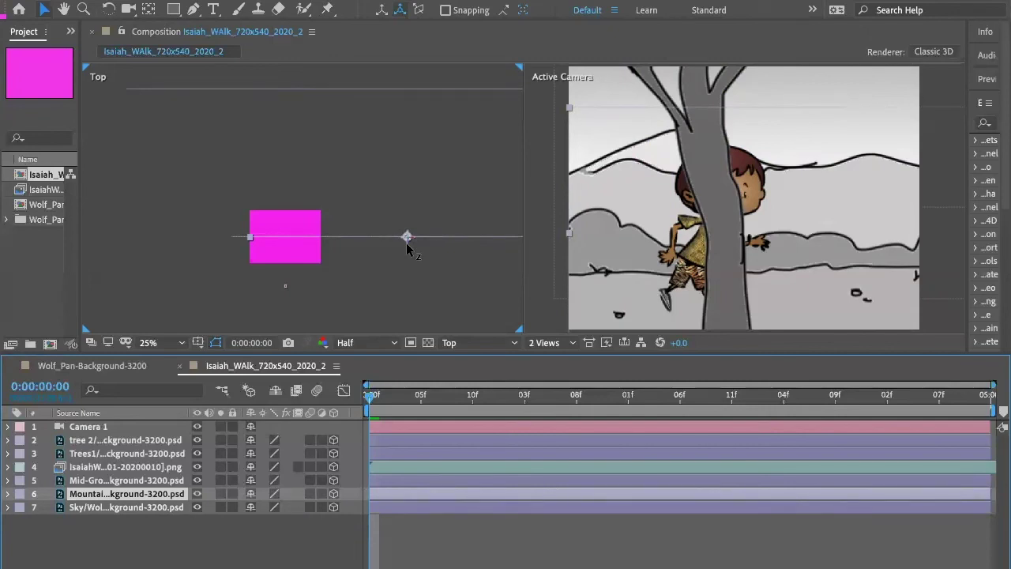
pyautogui.moveTo(407, 245); pyautogui.dragTo(418, 165)
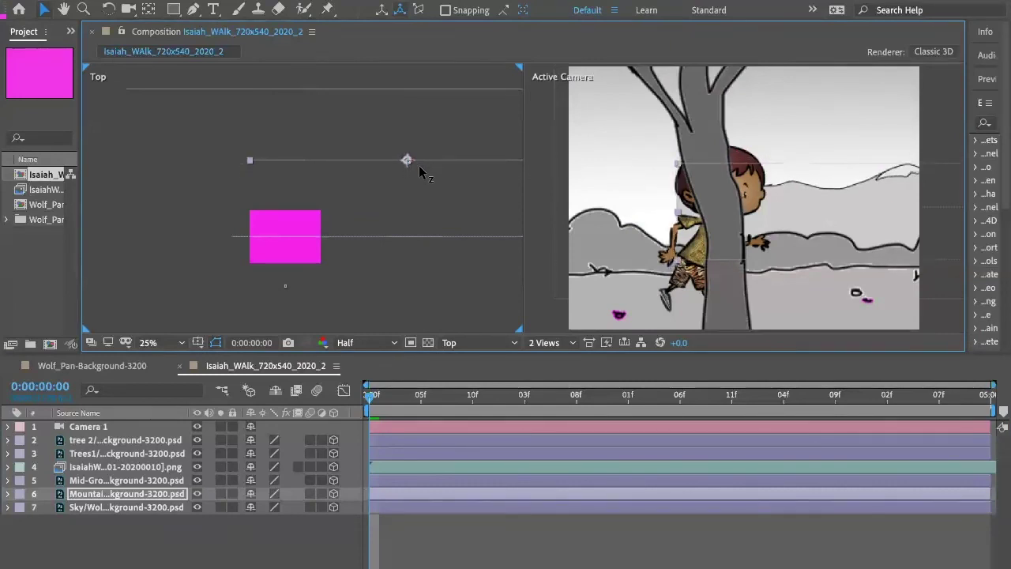
pyautogui.moveTo(418, 165); pyautogui.dragTo(418, 155)
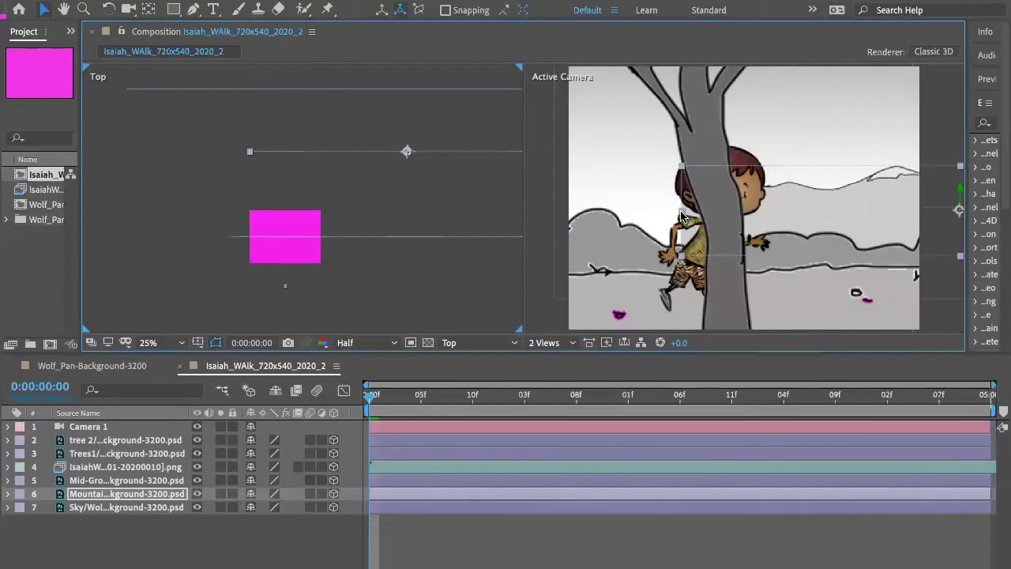
# - Scale the Mountain layer to 146% and raise it to a Y position of about 263
pyautogui.click(130, 496)
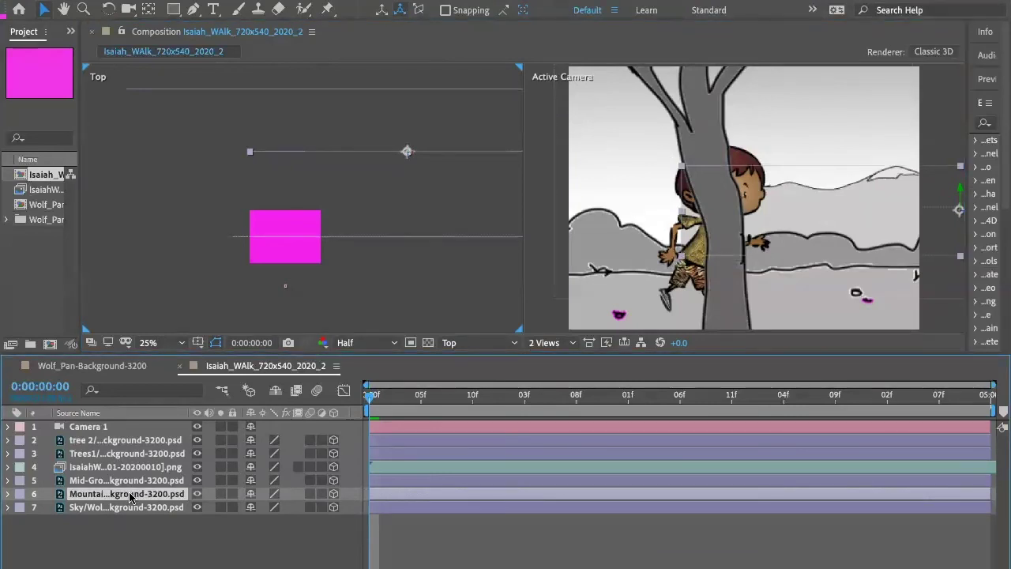
pyautogui.press('s')
pyautogui.moveTo(269, 508); pyautogui.dragTo(317, 520)
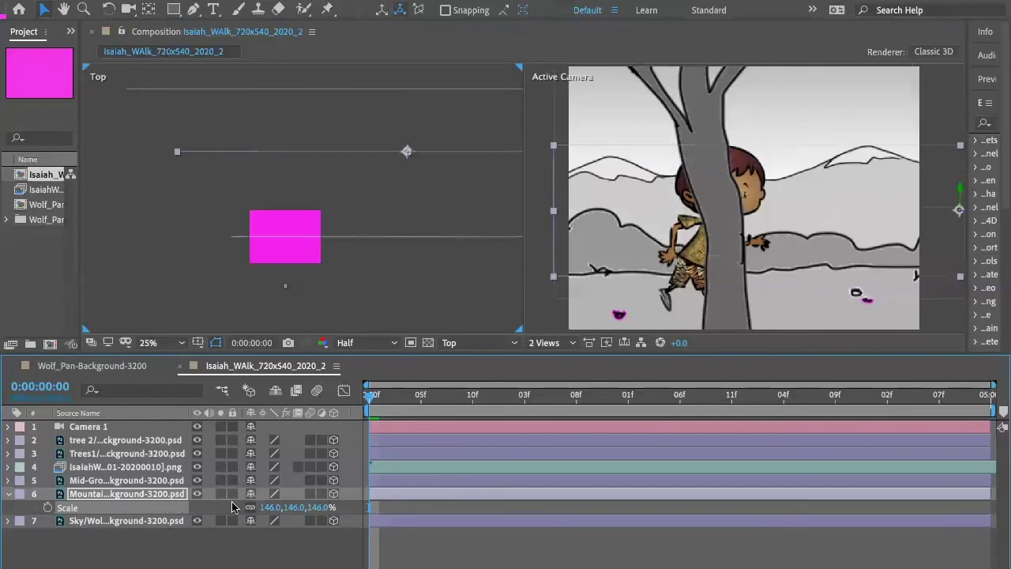
pyautogui.press('p')
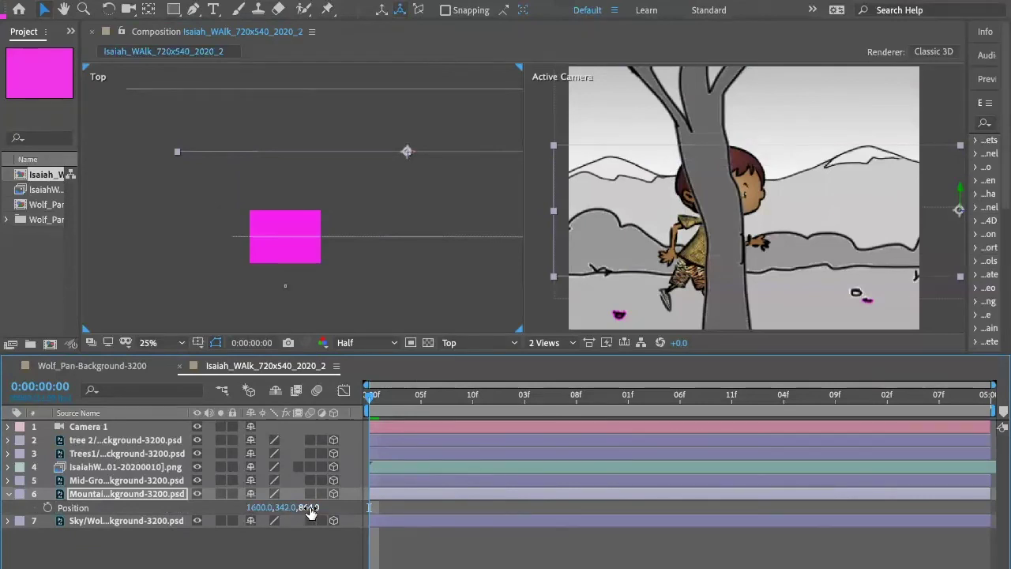
pyautogui.moveTo(283, 511); pyautogui.dragTo(214, 513)
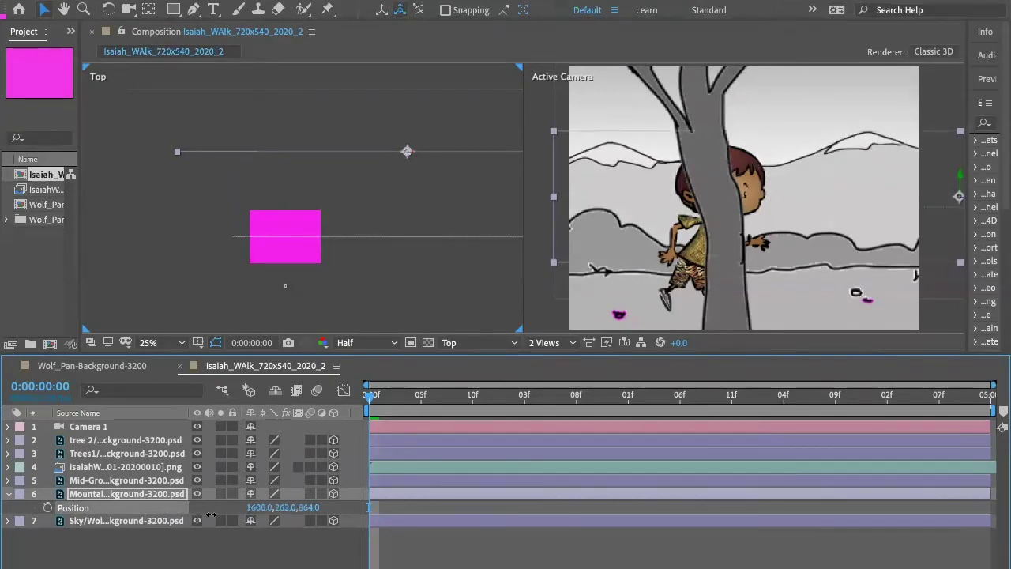
pyautogui.moveTo(211, 514); pyautogui.dragTo(209, 514)
pyautogui.click(9, 494)
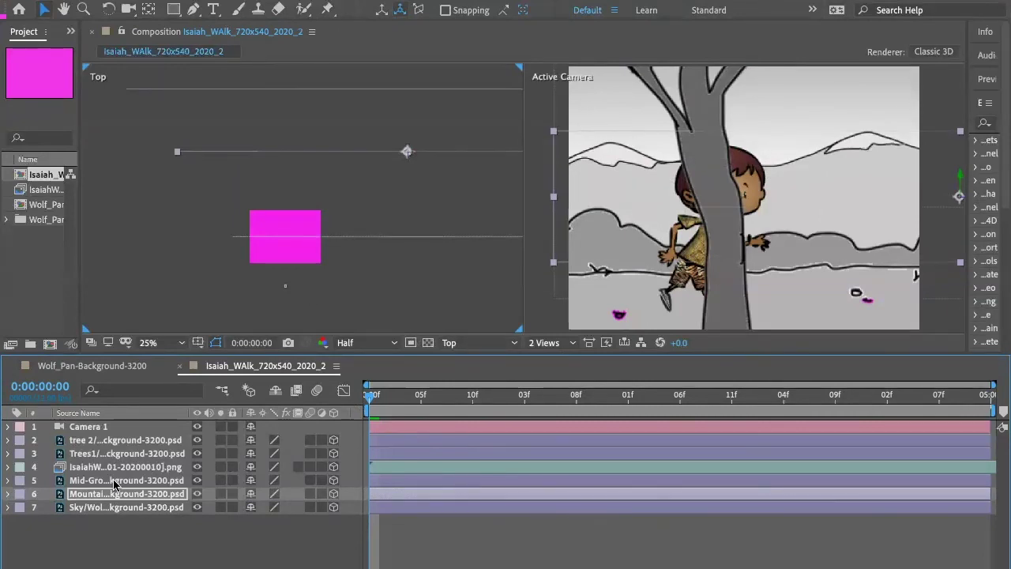
# - Compare the boy's walk layer with the Mid-Ground layer by selecting each of them alternately
pyautogui.click(110, 467)
pyautogui.click(104, 479)
pyautogui.click(104, 470)
pyautogui.click(105, 479)
pyautogui.click(102, 472)
pyautogui.click(101, 481)
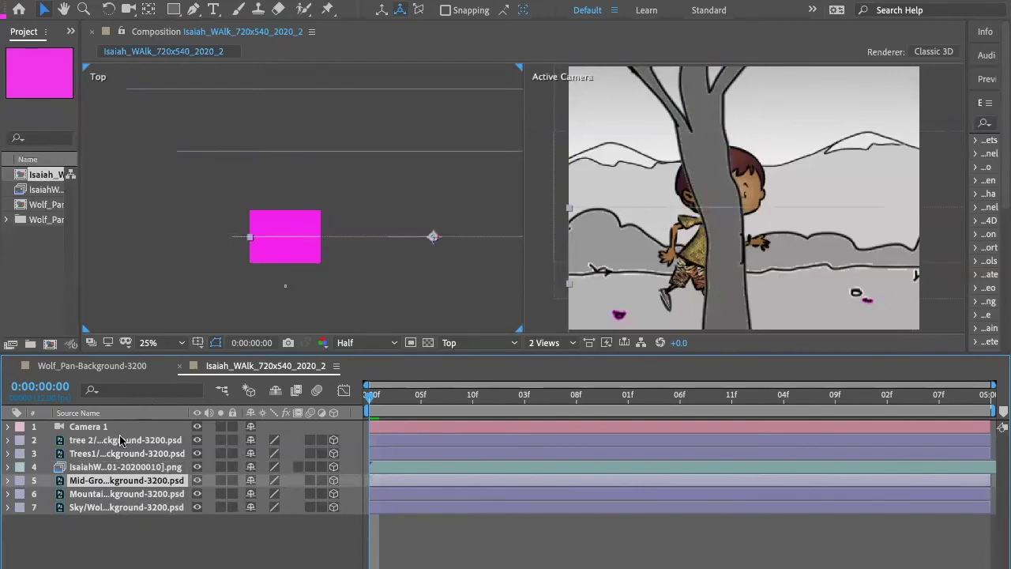
# - Bring the Trees1 layer forward toward the camera in the Top view and shift it sideways to uncover the boy
pyautogui.click(87, 455)
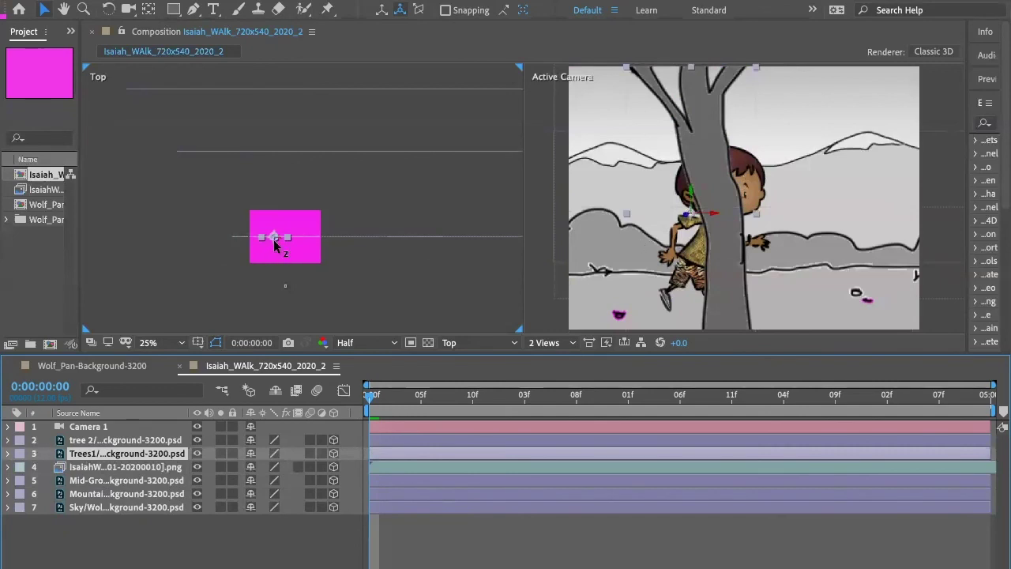
pyautogui.moveTo(275, 245); pyautogui.dragTo(273, 278)
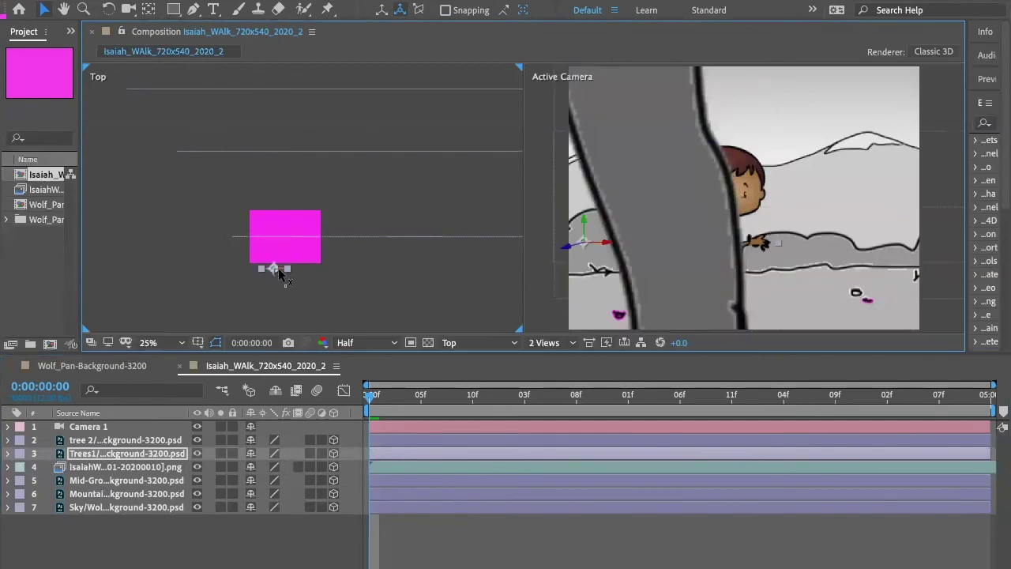
pyautogui.moveTo(283, 273); pyautogui.dragTo(303, 279)
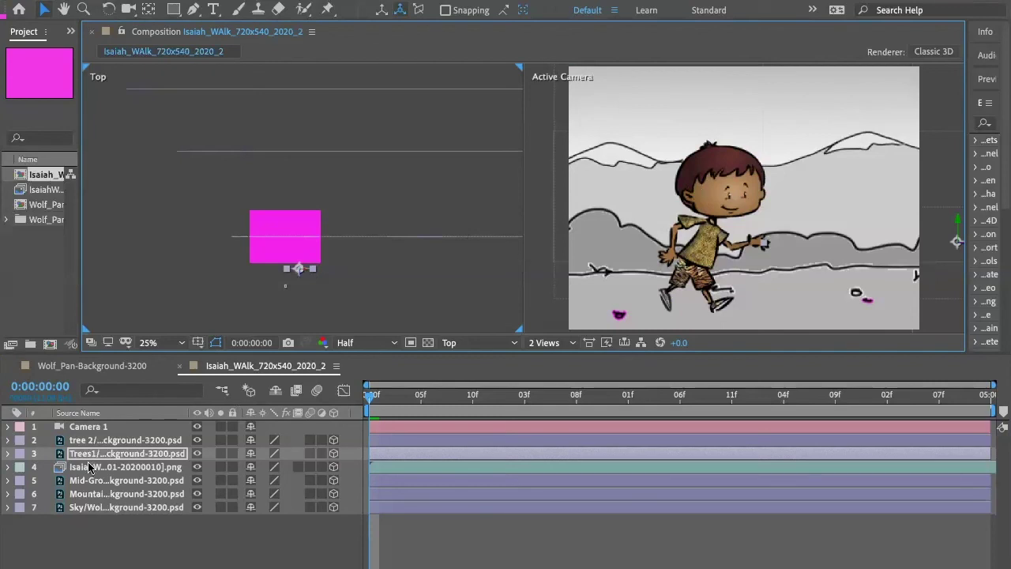
# - Bring the tree 2 layer forward in the Top view, slightly closer to the camera's depth than Trees1
pyautogui.click(97, 439)
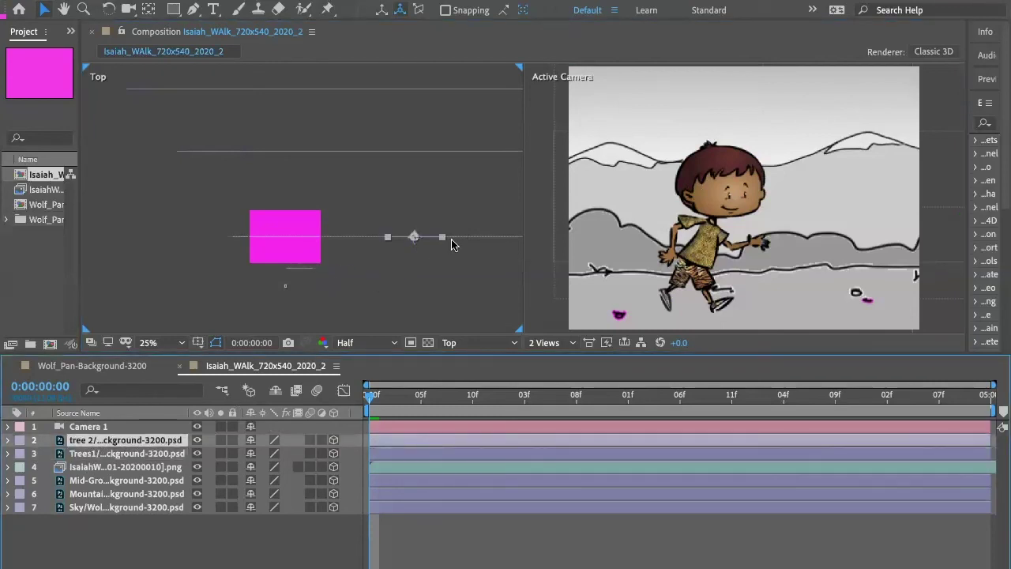
pyautogui.moveTo(413, 241); pyautogui.dragTo(410, 276)
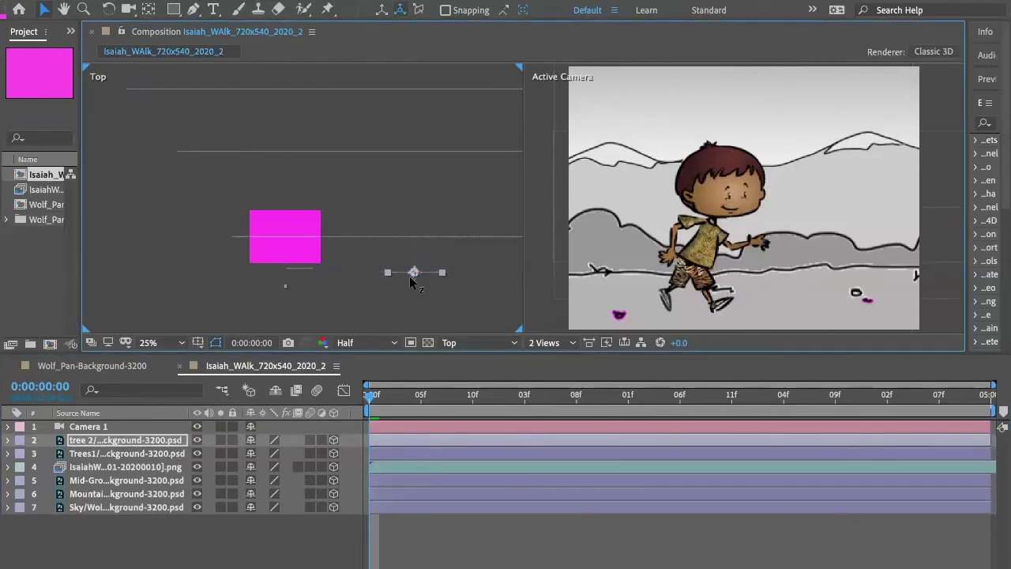
pyautogui.click(118, 426)
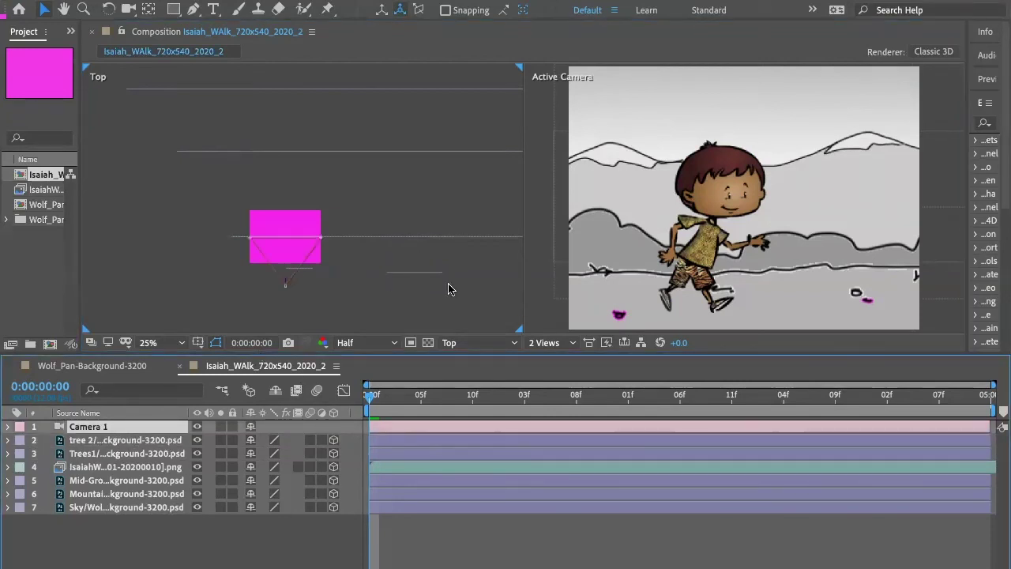
pyautogui.click(414, 274)
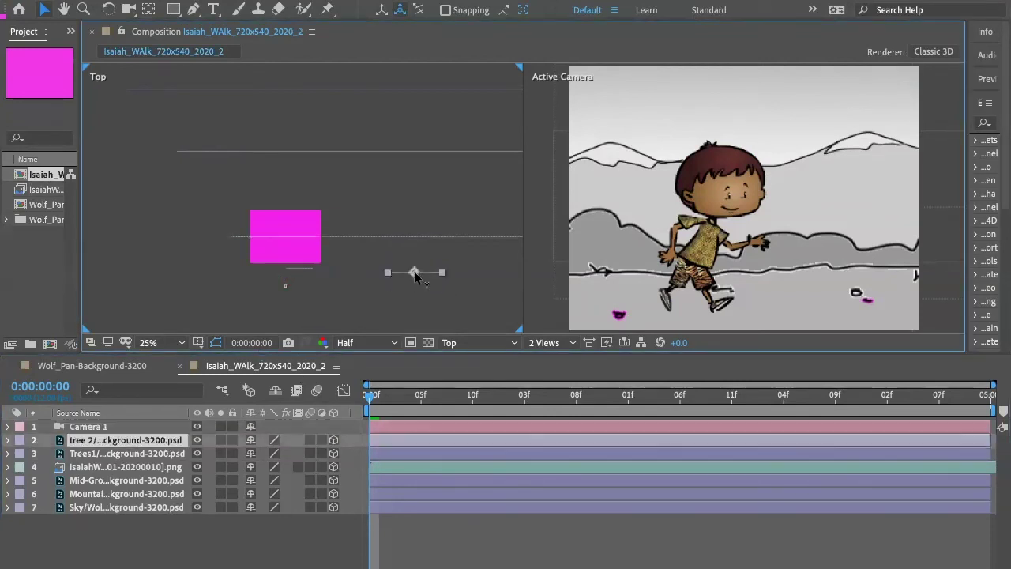
pyautogui.press('Return')
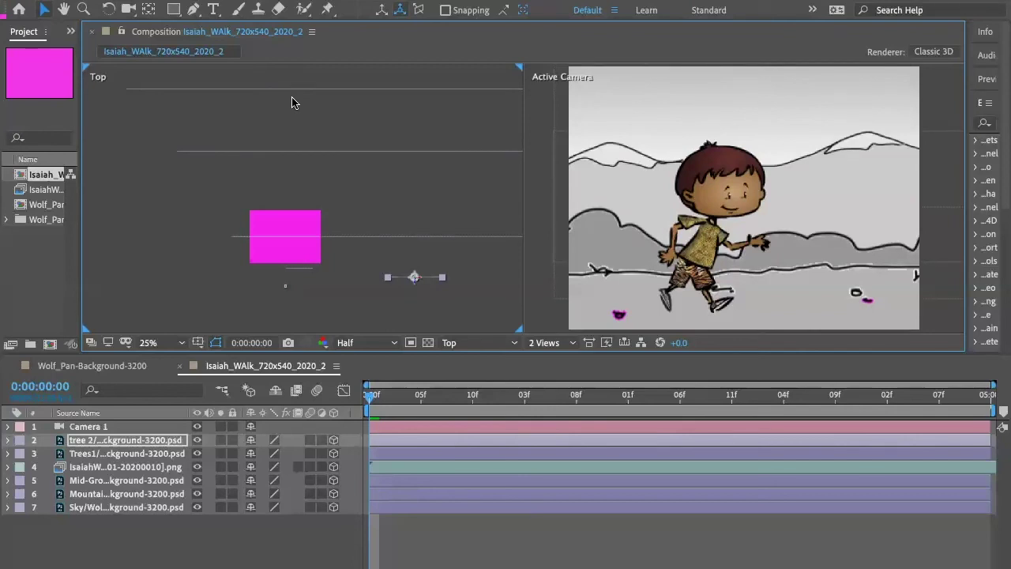
# - Select Camera 1 and switch the composition viewer from two views to a single Active Camera view
pyautogui.click(95, 428)
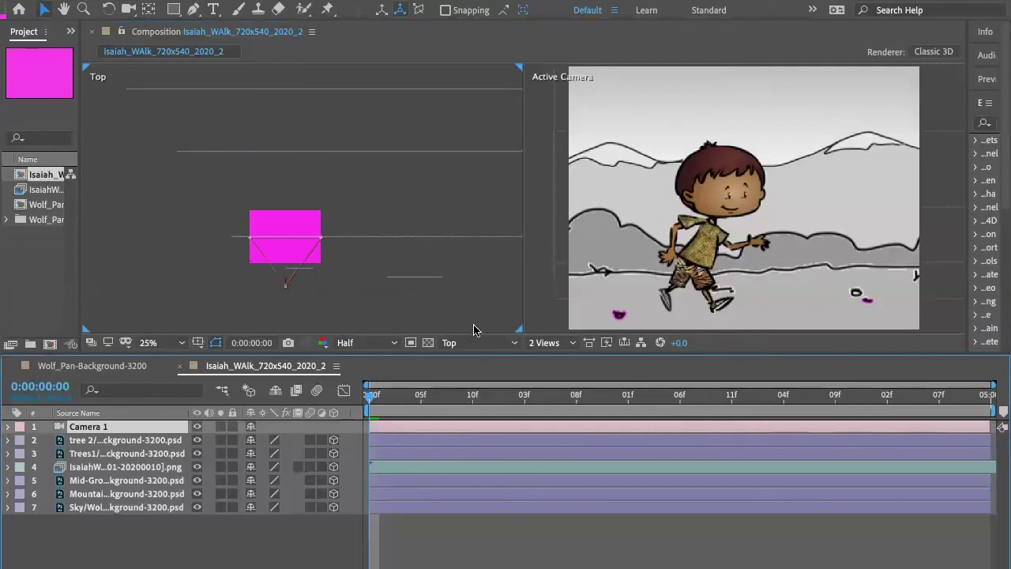
pyautogui.click(574, 343)
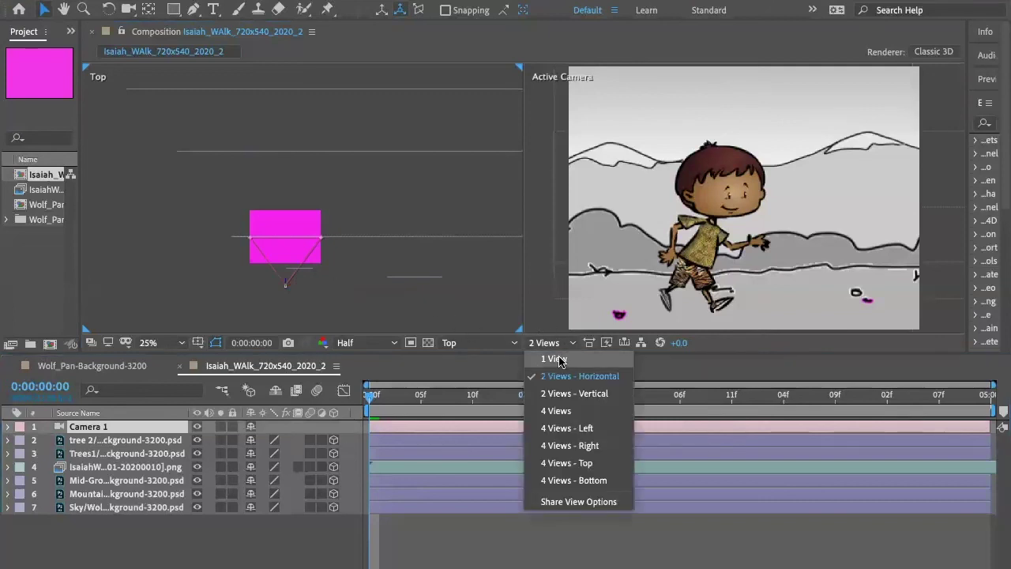
pyautogui.click(555, 357)
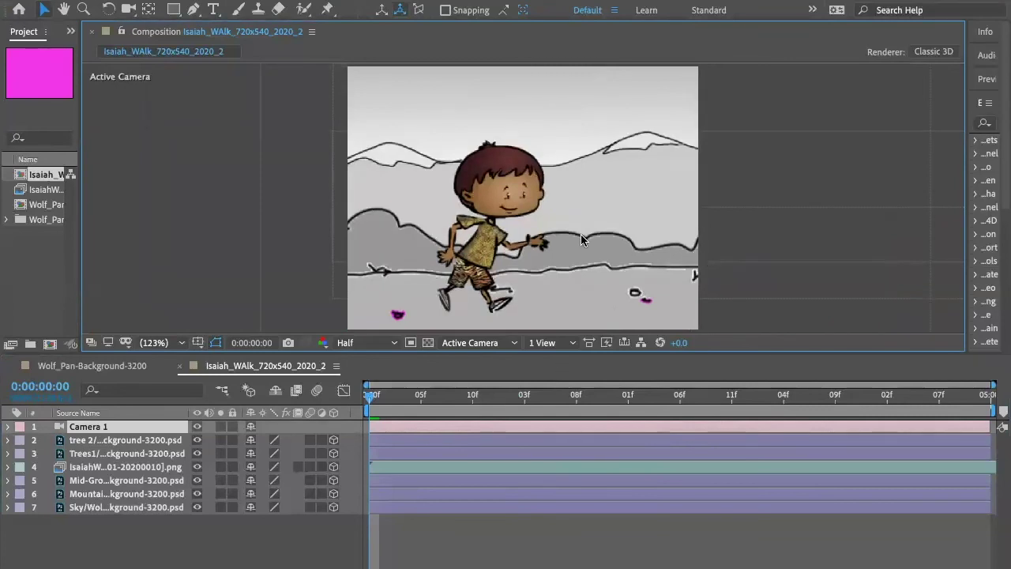
# - Reveal Camera 1's Position property and set its starting keyframe at 0:00:00:00
pyautogui.click(105, 429)
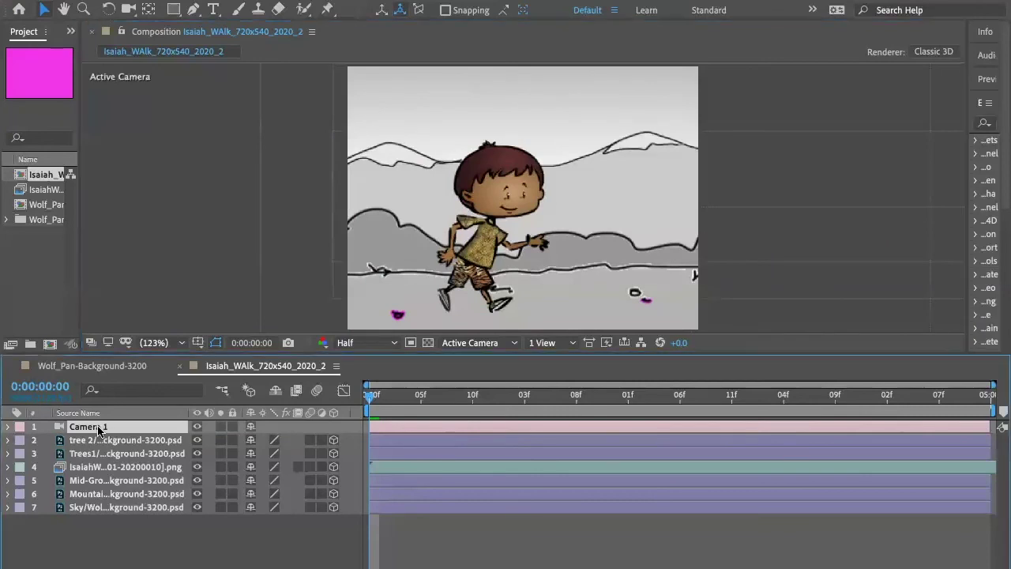
pyautogui.press('p')
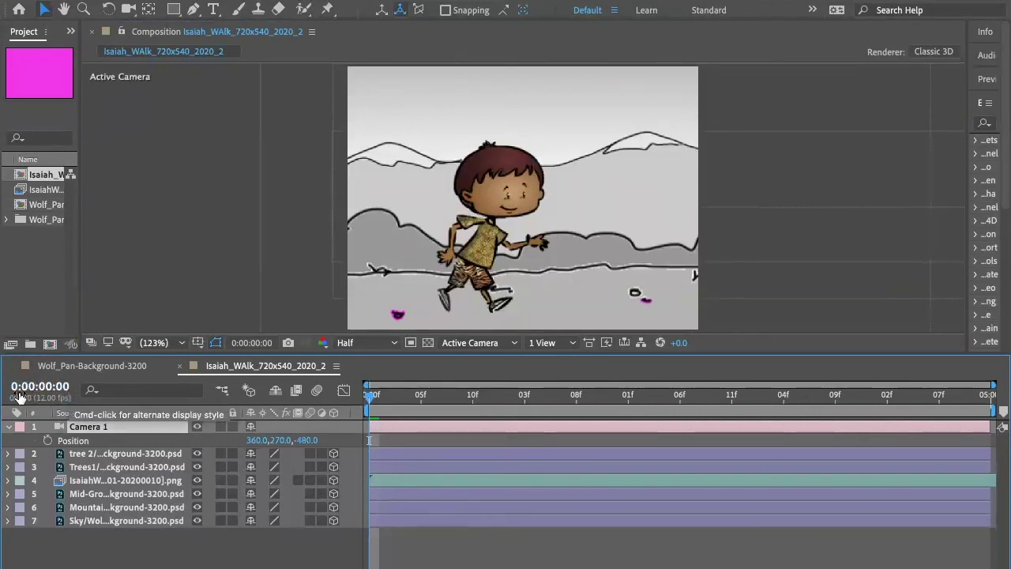
pyautogui.click(47, 441)
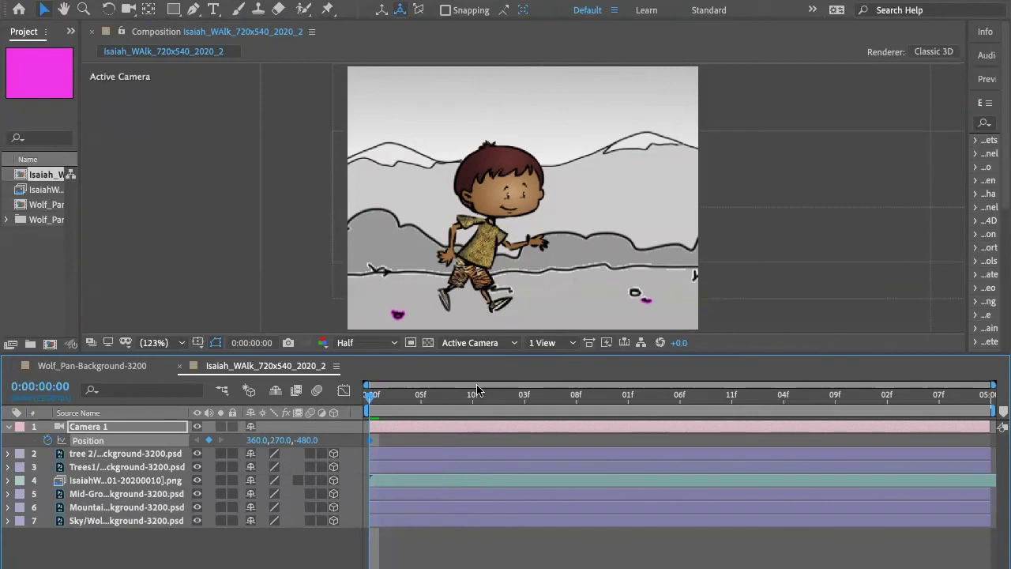
# - At 0:00:04:11, set Camera 1's X position to 2232 so the camera pans along the background
pyautogui.click(49, 385)
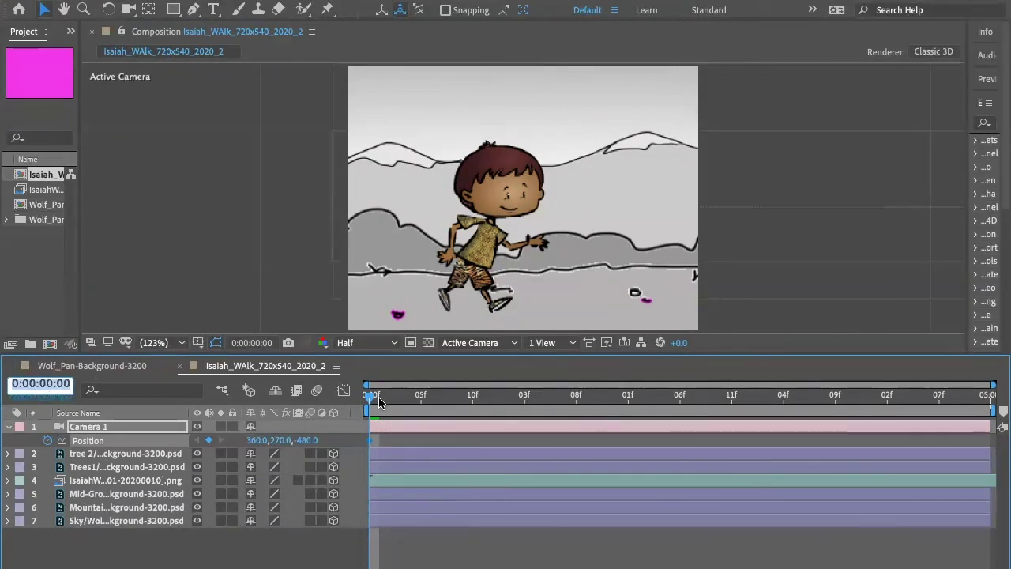
pyautogui.write('411')
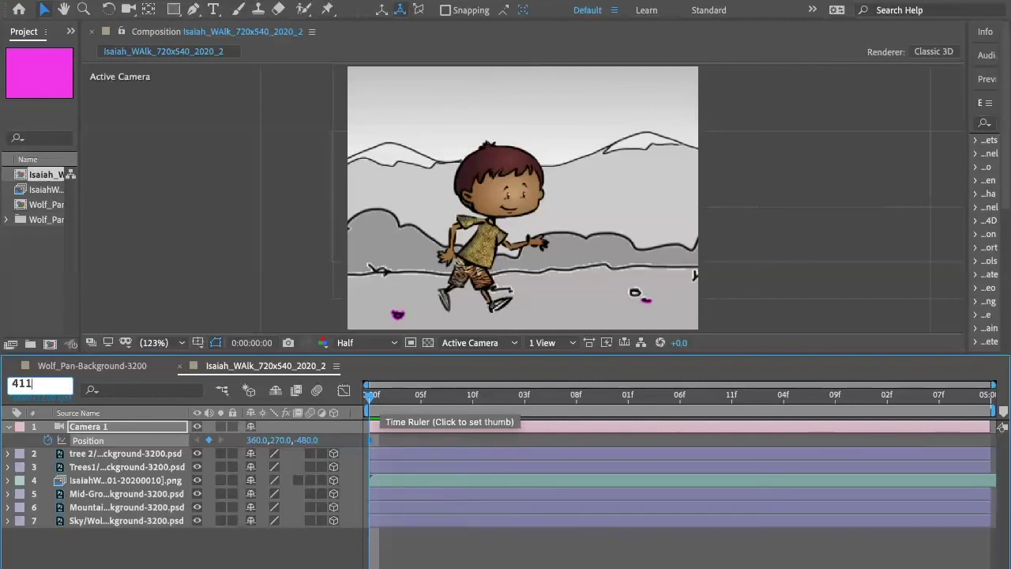
pyautogui.press('Return')
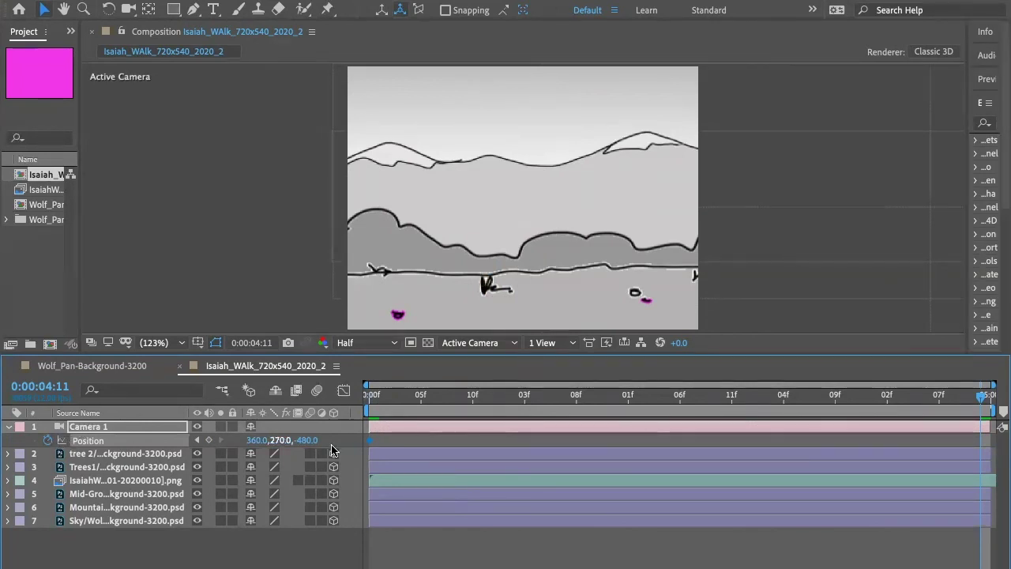
pyautogui.moveTo(370, 446)
pyautogui.moveTo(261, 445); pyautogui.dragTo(802, 483)
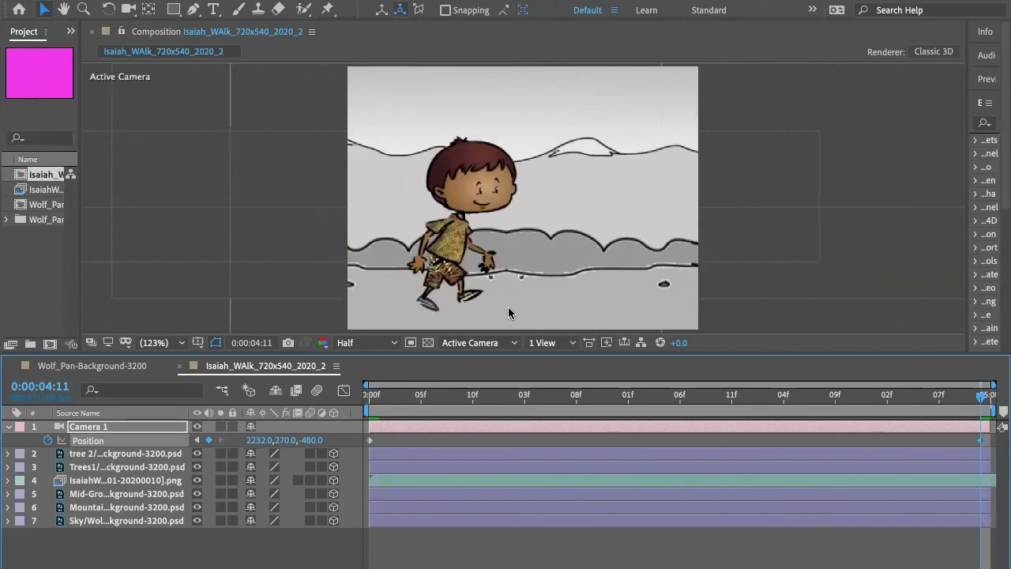
# - Play and scrub the camera pan to examine the parallax and how the foreground trees pass in front of the boy
pyautogui.press('space')
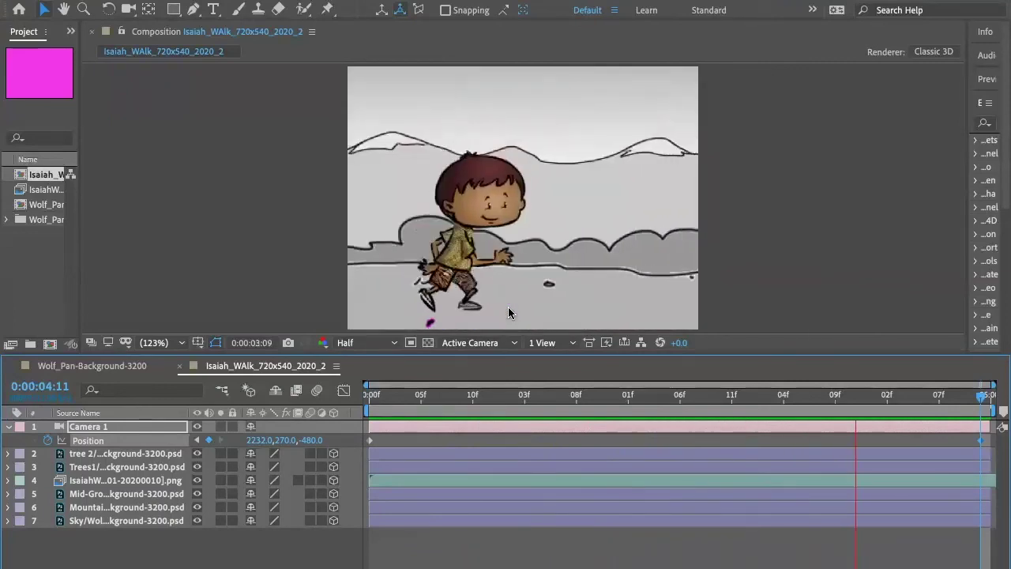
pyautogui.press('space')
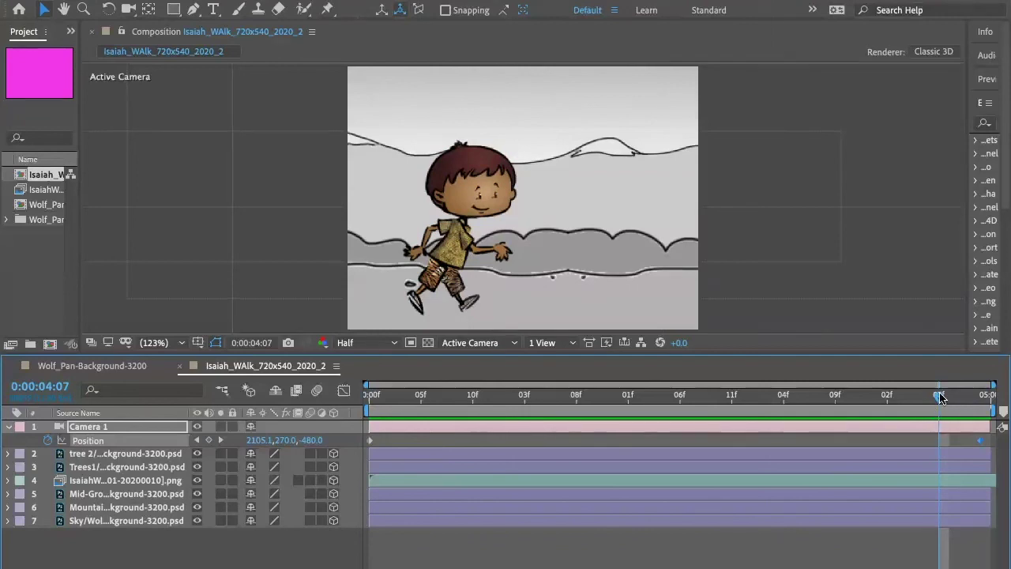
pyautogui.moveTo(913, 397); pyautogui.dragTo(746, 398)
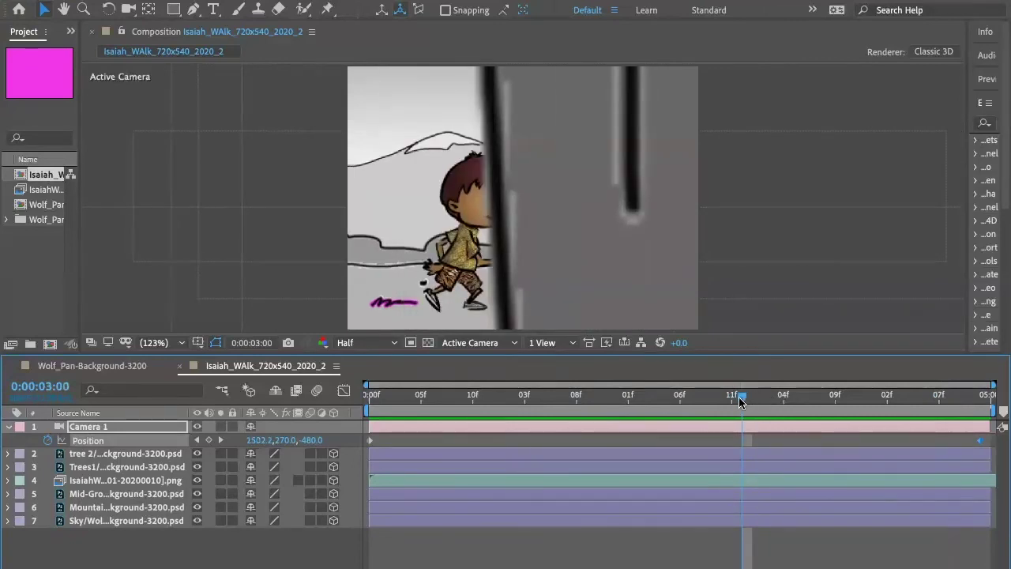
pyautogui.moveTo(738, 397)
pyautogui.mouseDown()
pyautogui.moveTo(809, 405)
pyautogui.moveTo(727, 402)
pyautogui.mouseUp()
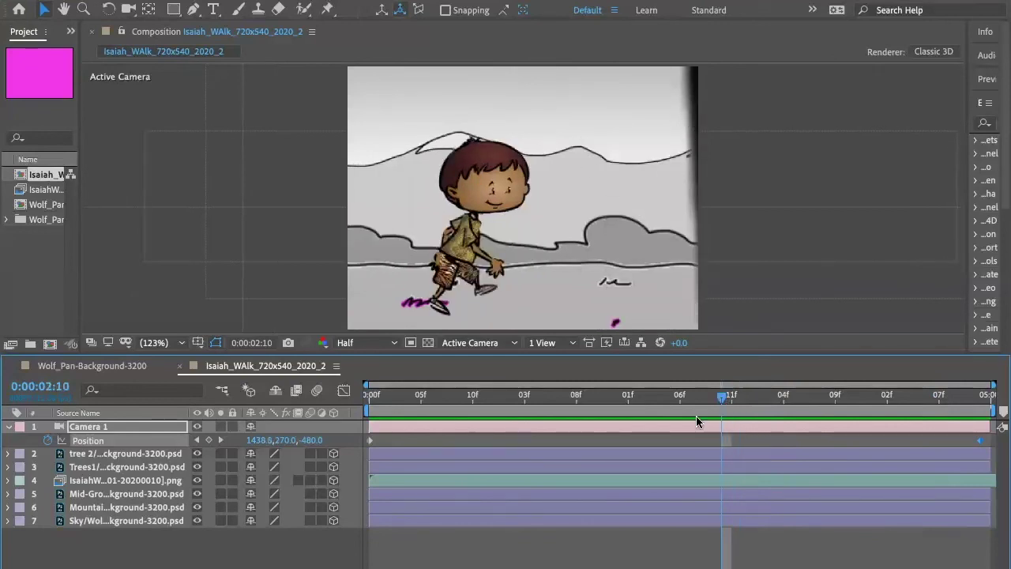
pyautogui.moveTo(720, 401); pyautogui.dragTo(814, 410)
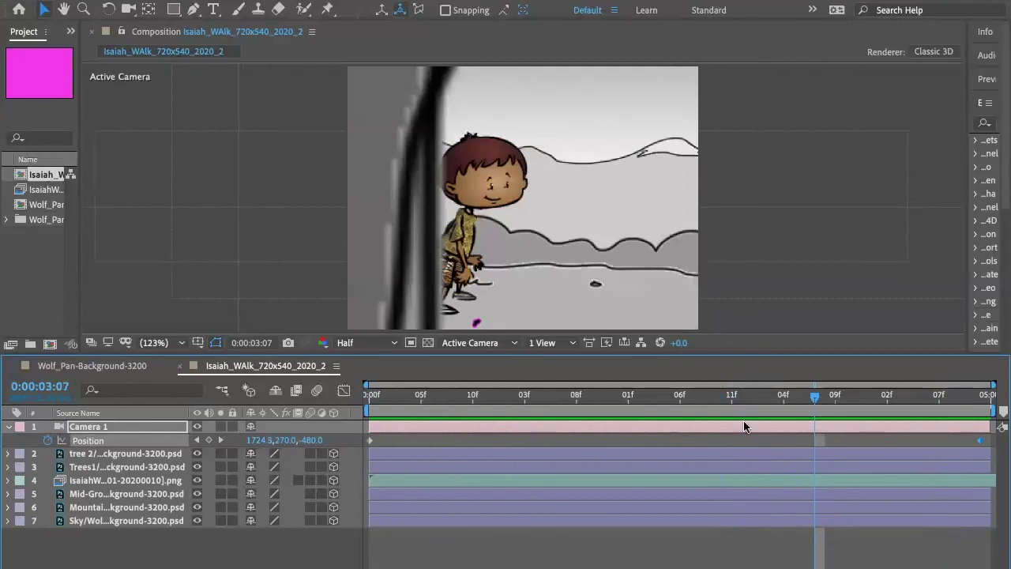
pyautogui.moveTo(816, 401); pyautogui.dragTo(358, 403)
pyautogui.press('space')
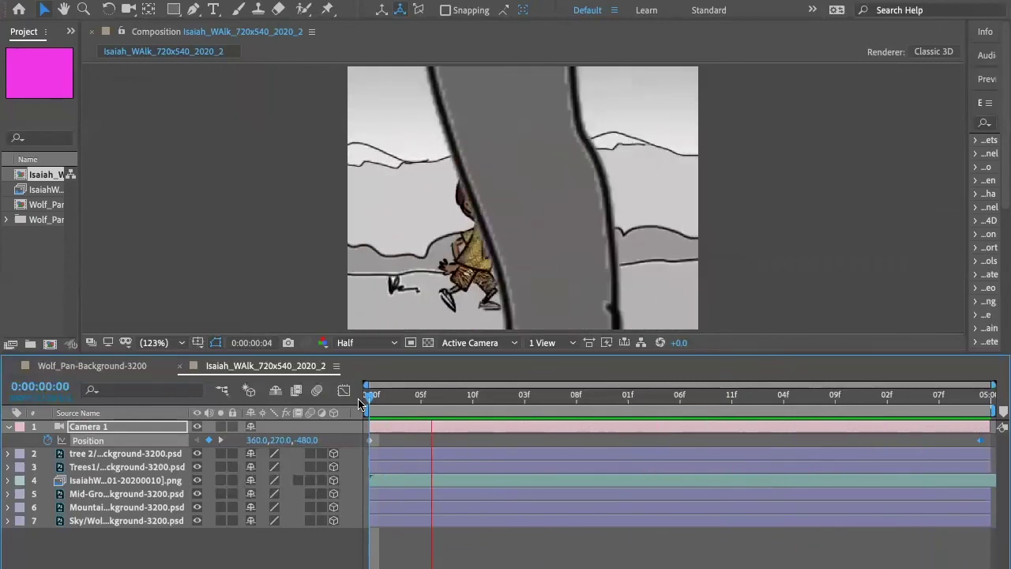
pyautogui.press('space')
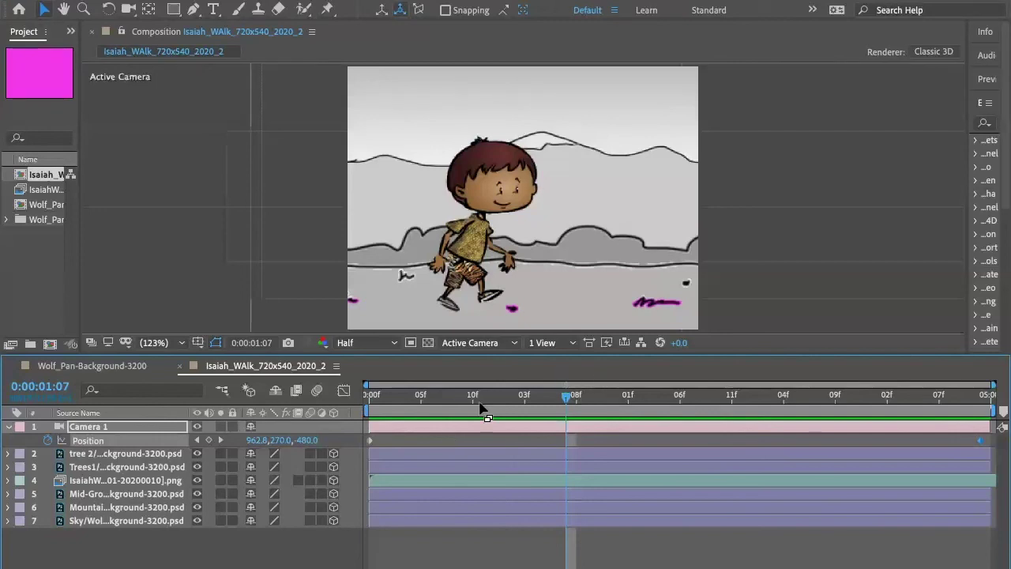
# - Switch to Adobe Animate and scrub the boy's walk cycle through frames 8 to 10 to review the poses
pyautogui.click(510, 542)
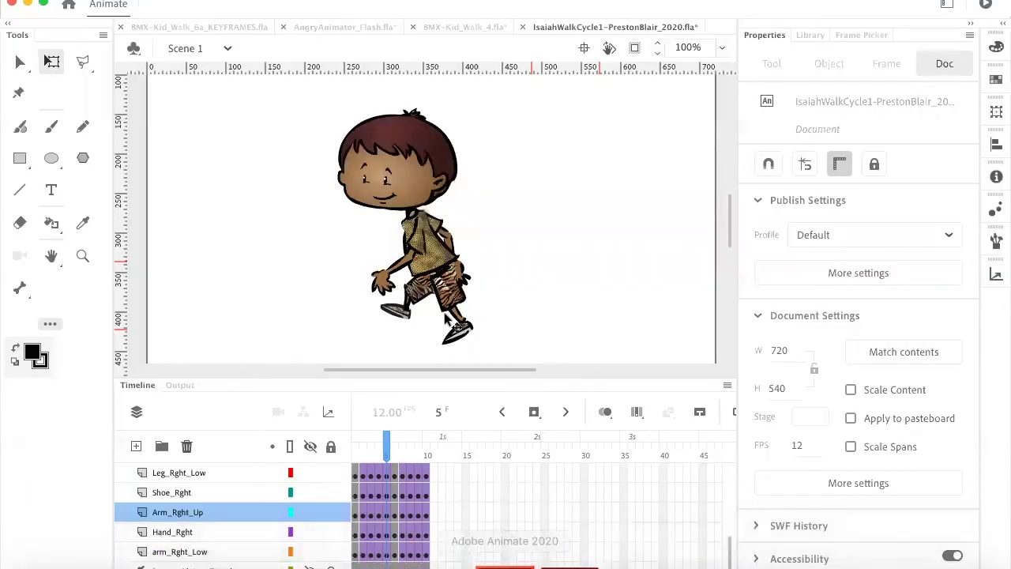
pyautogui.click(421, 273)
pyautogui.moveTo(384, 452); pyautogui.dragTo(414, 453)
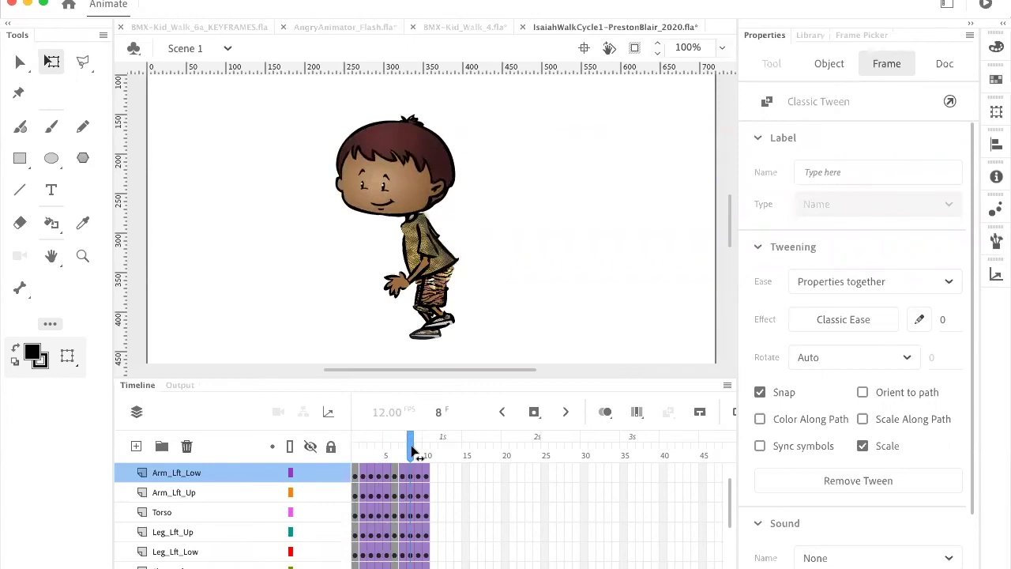
pyautogui.click(414, 452)
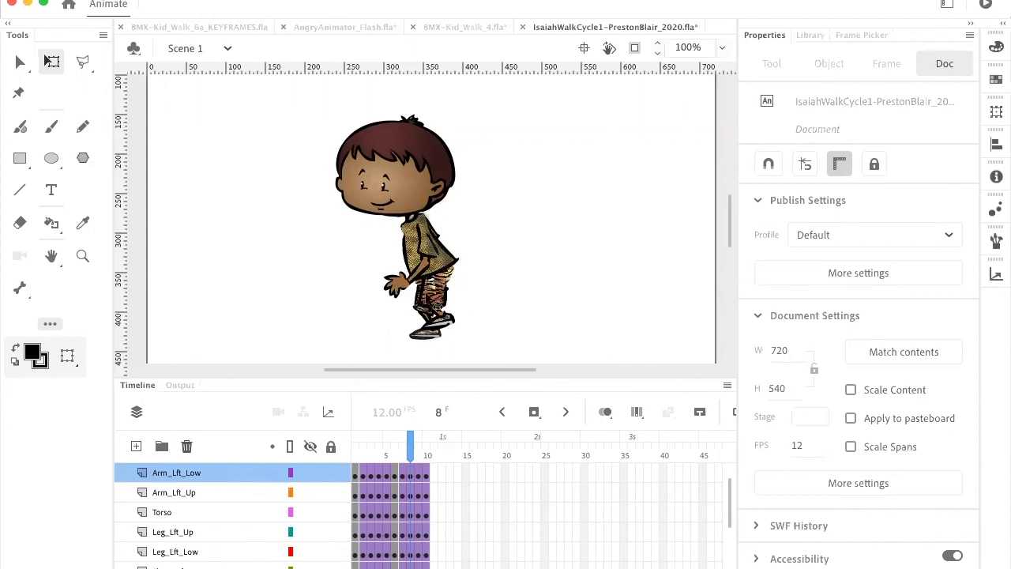
pyautogui.moveTo(410, 449); pyautogui.dragTo(433, 452)
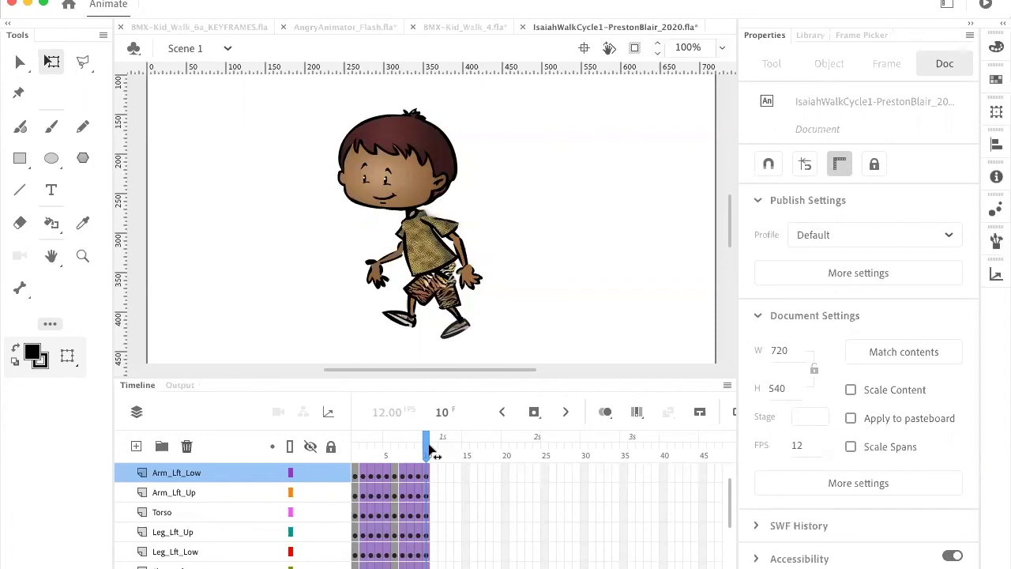
# - Switch to Google Chrome and open the Assignments page of the Animation 1 course
pyautogui.moveTo(376, 553)
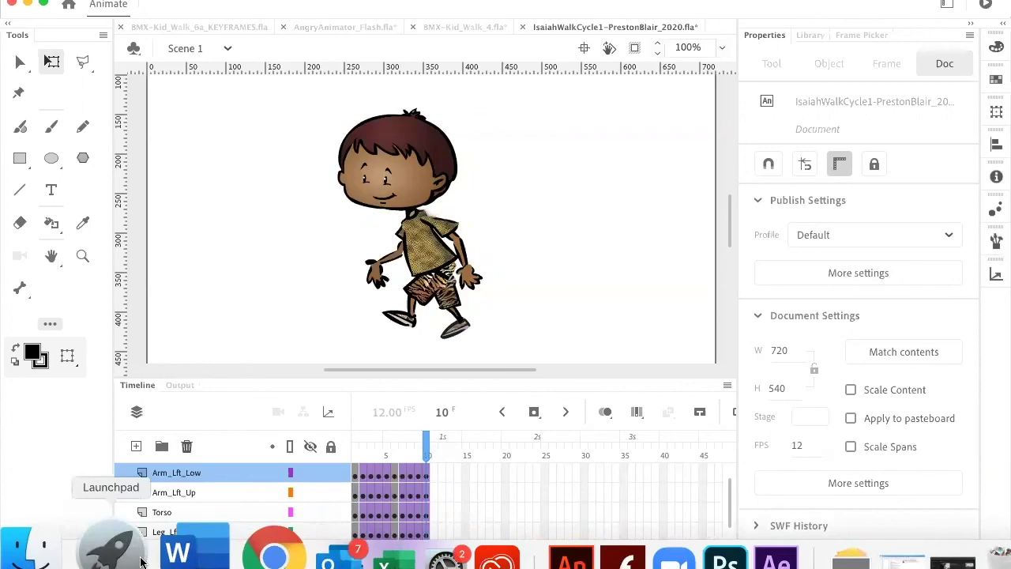
pyautogui.click(231, 555)
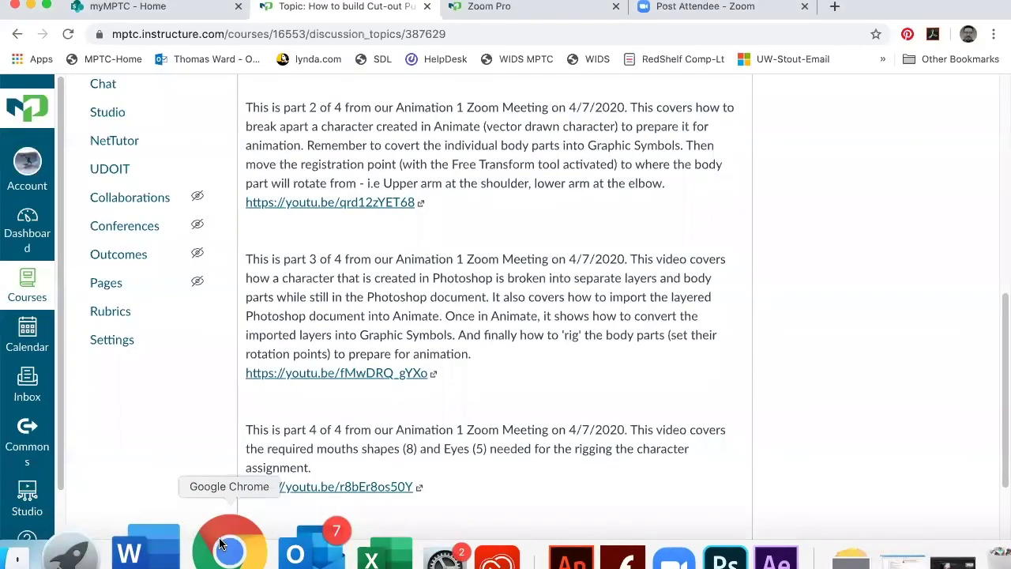
pyautogui.scroll(5, 201, 336)
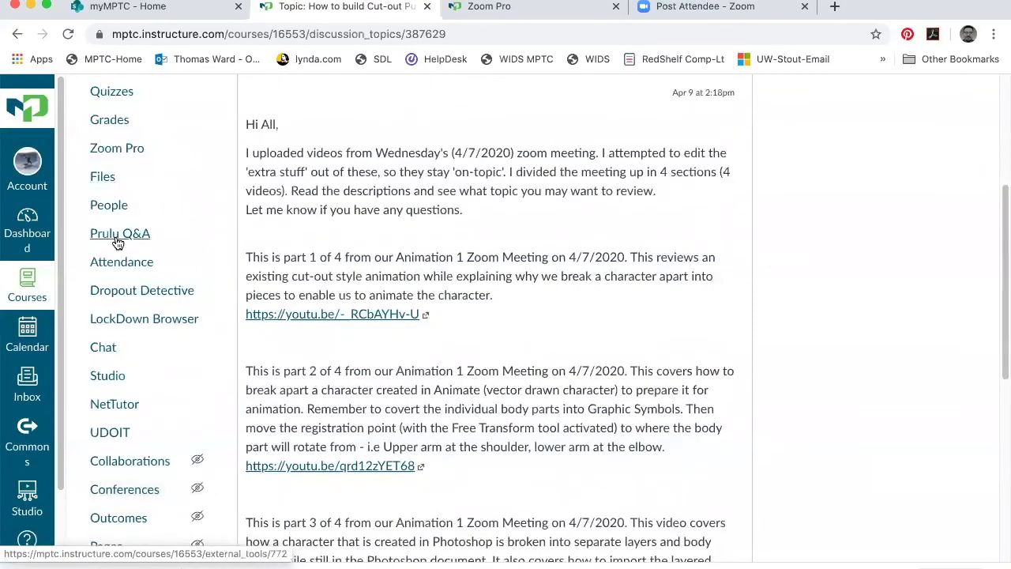
pyautogui.scroll(3, 158, 288)
pyautogui.click(131, 203)
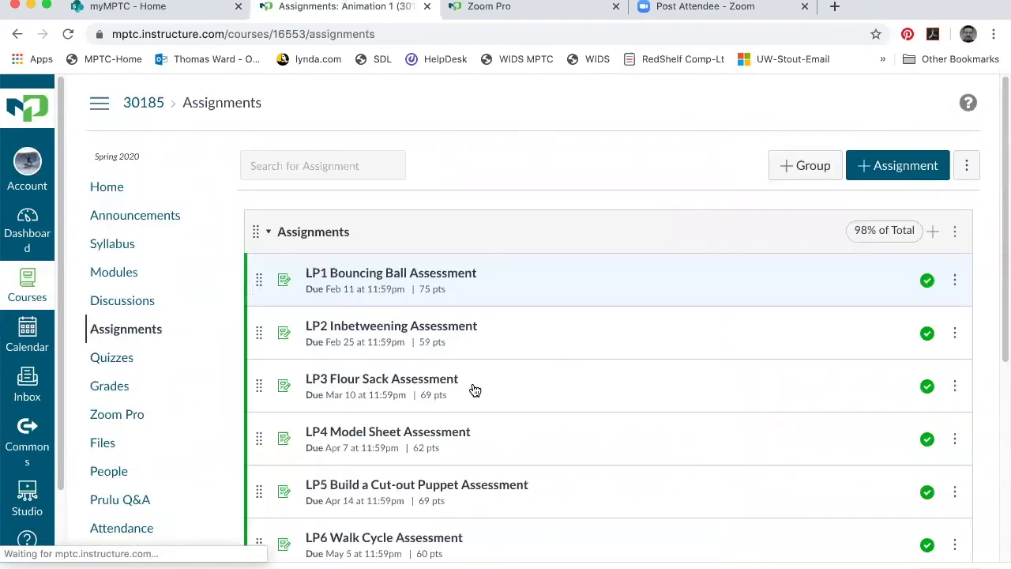
# - Open the LP6 Walk Cycle Assessment and follow its video tutorial link on creating a parallax pan walk cycle
pyautogui.scroll(-2, 520, 414)
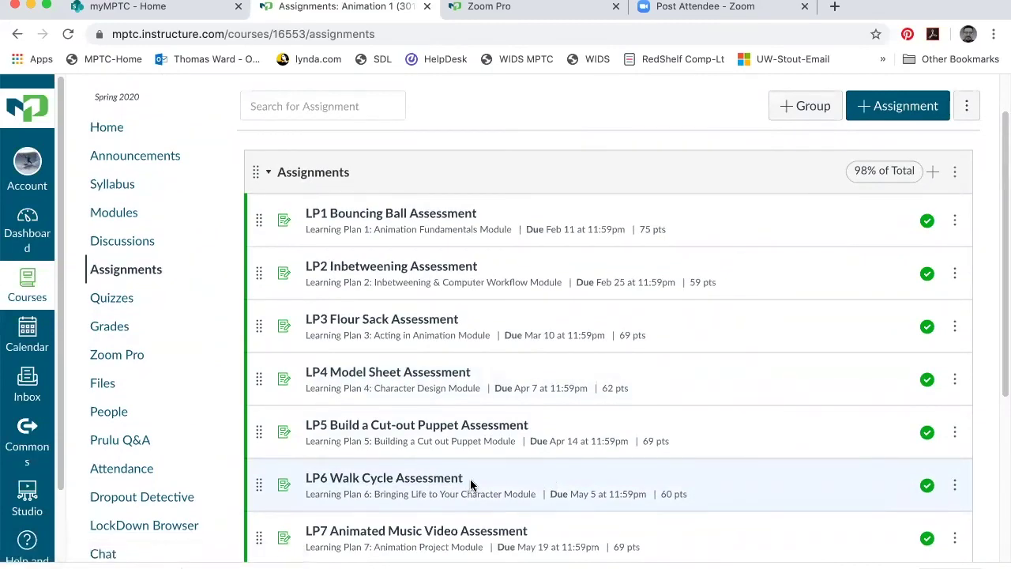
pyautogui.click(384, 480)
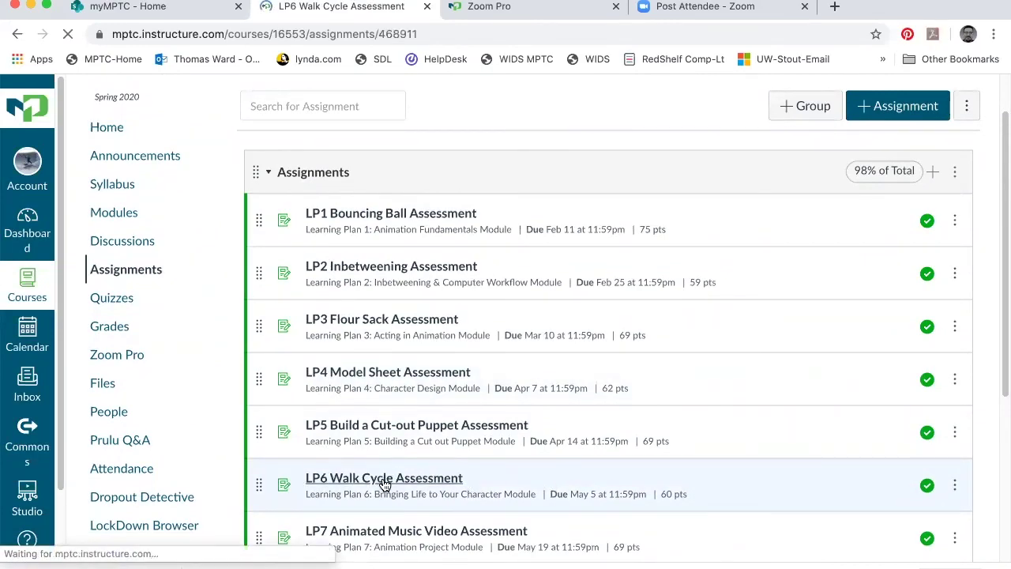
pyautogui.scroll(-2, 384, 474)
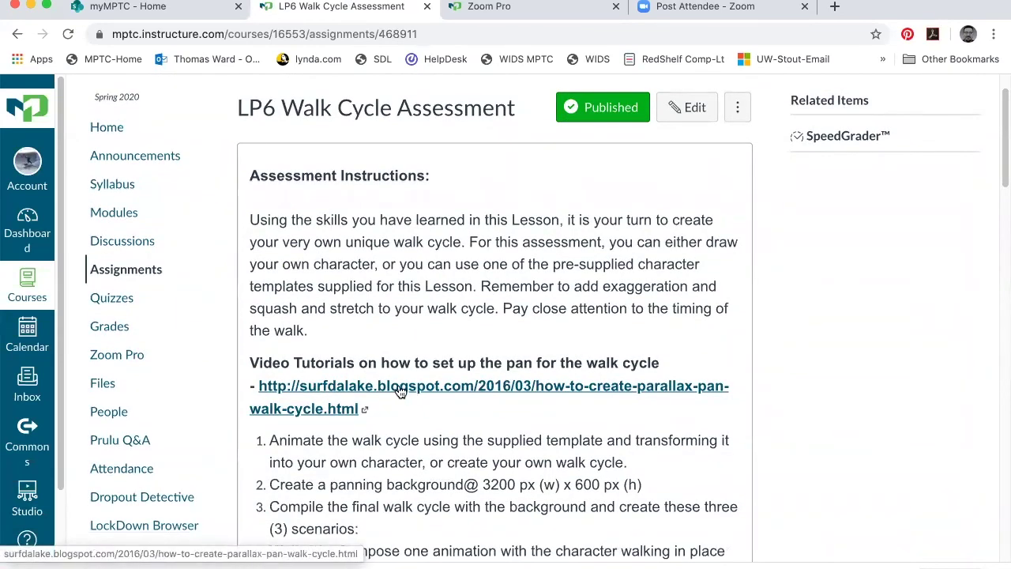
pyautogui.click(393, 387)
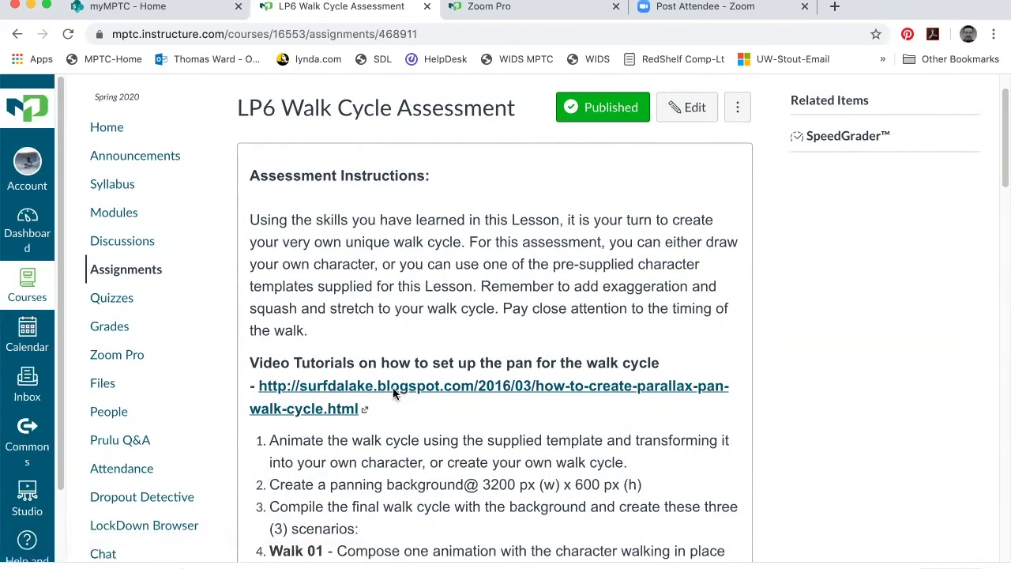
# - Read through the parallax pan blog post, reviewing the descriptions of video tutorial parts 1 to 4
pyautogui.scroll(-5, 463, 401)
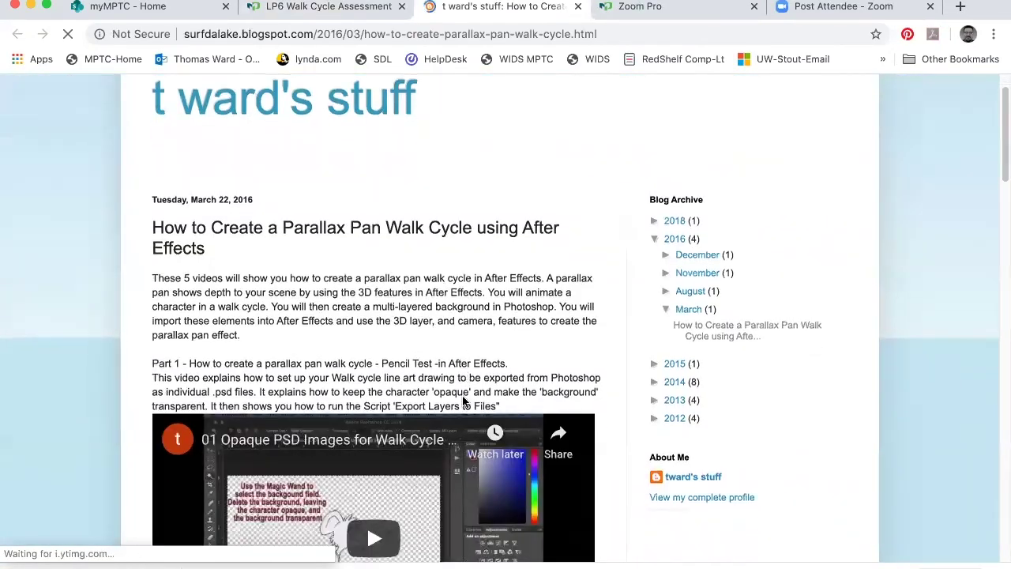
pyautogui.scroll(-2, 463, 401)
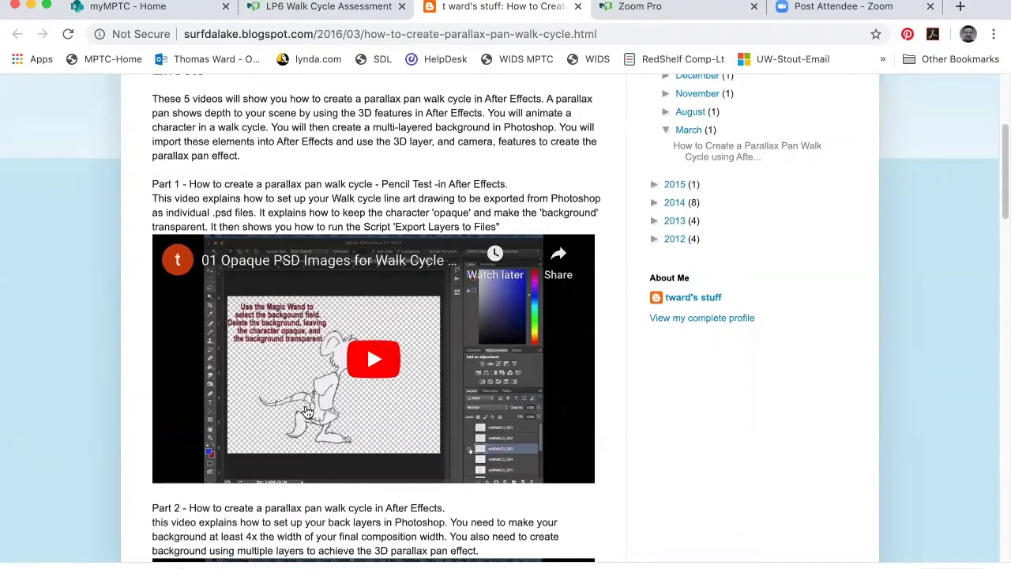
pyautogui.scroll(-1, 332, 395)
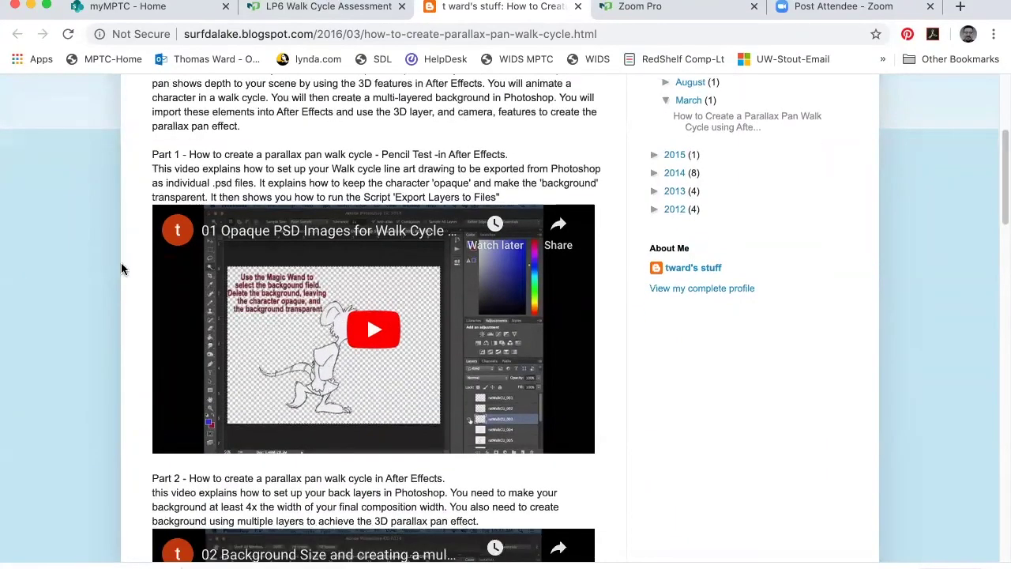
pyautogui.scroll(-5, 325, 405)
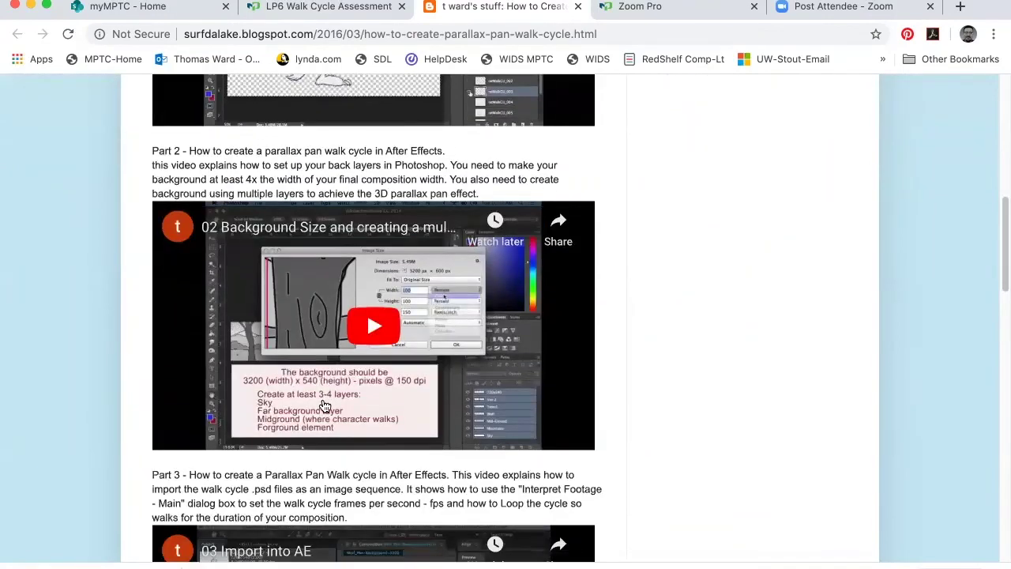
pyautogui.scroll(-3, 371, 407)
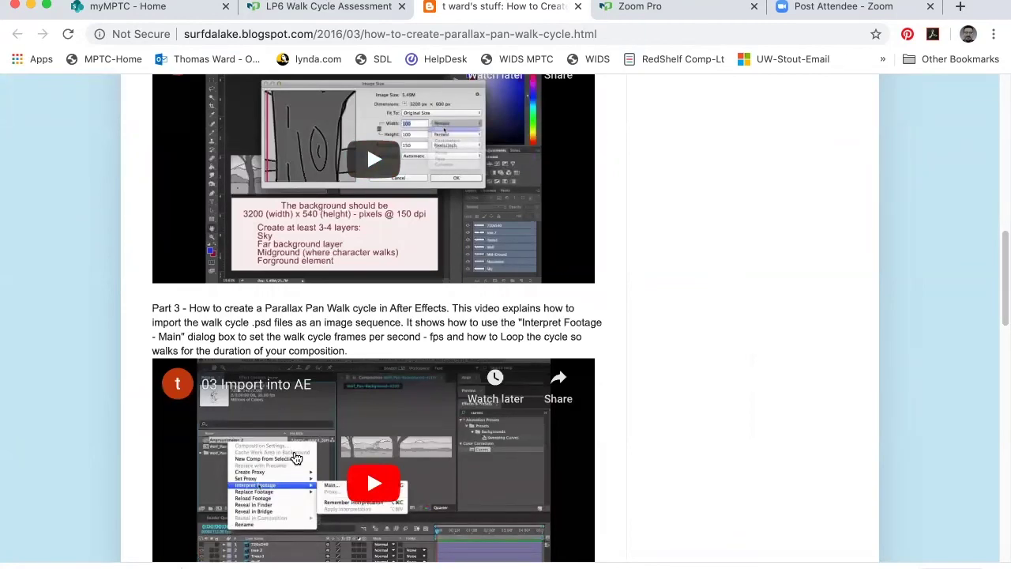
pyautogui.scroll(-5, 296, 458)
pyautogui.scroll(-6, 296, 458)
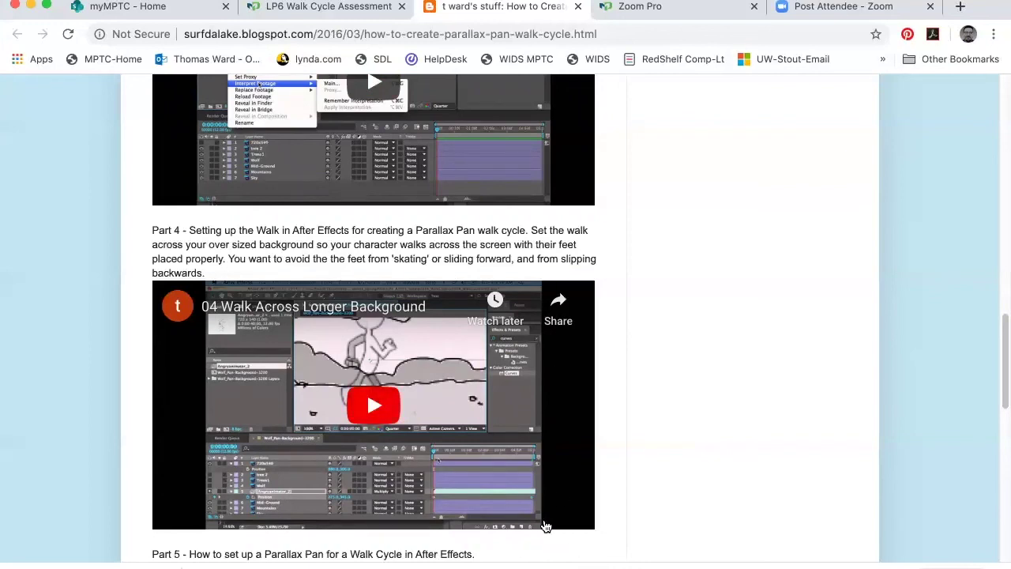
# - Look over the remaining part 5 parallax pan video entry and recheck the part 3 and part 4 descriptions in the blog post
pyautogui.scroll(-5, 550, 469)
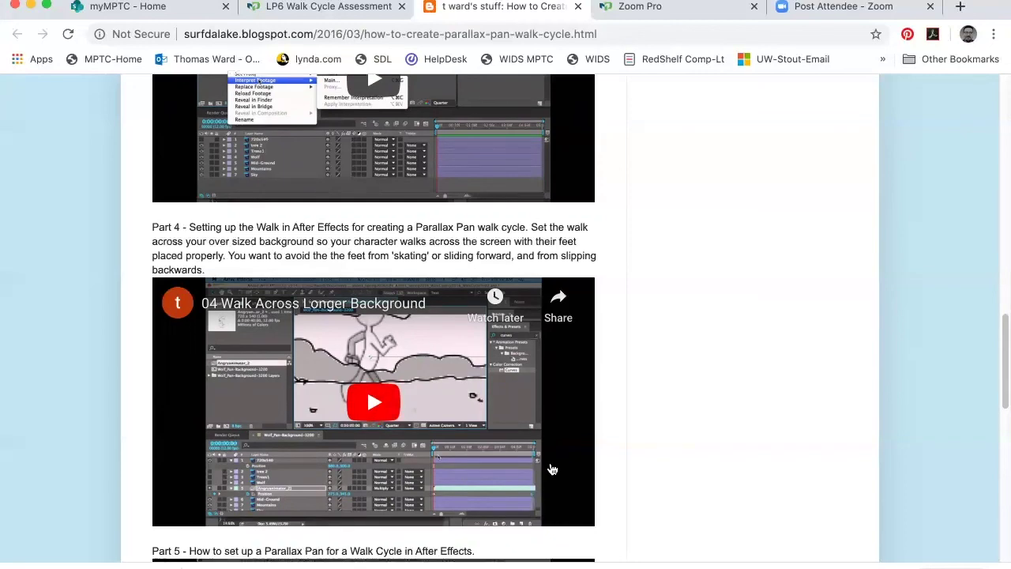
pyautogui.scroll(-1, 552, 469)
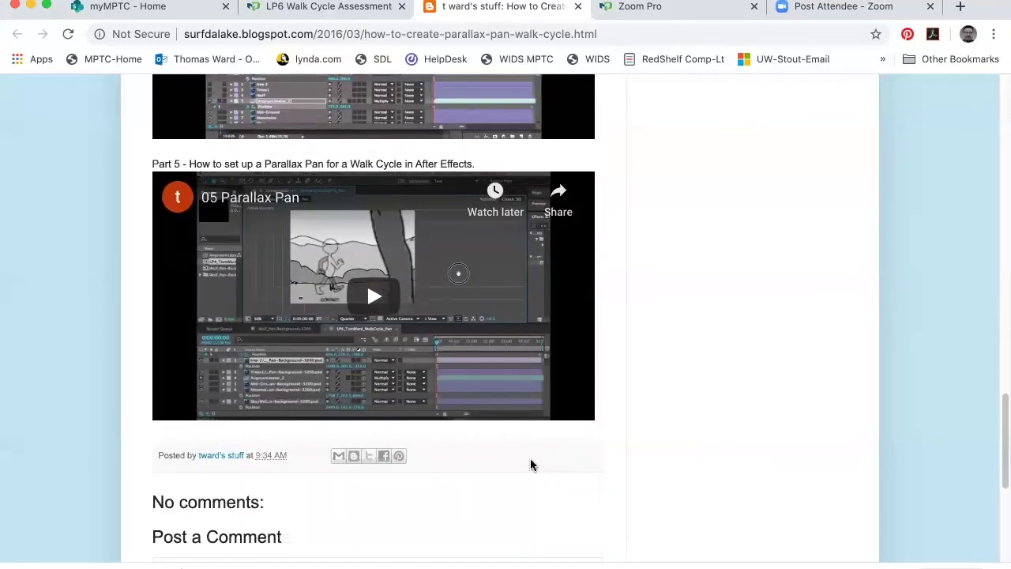
pyautogui.scroll(3, 526, 529)
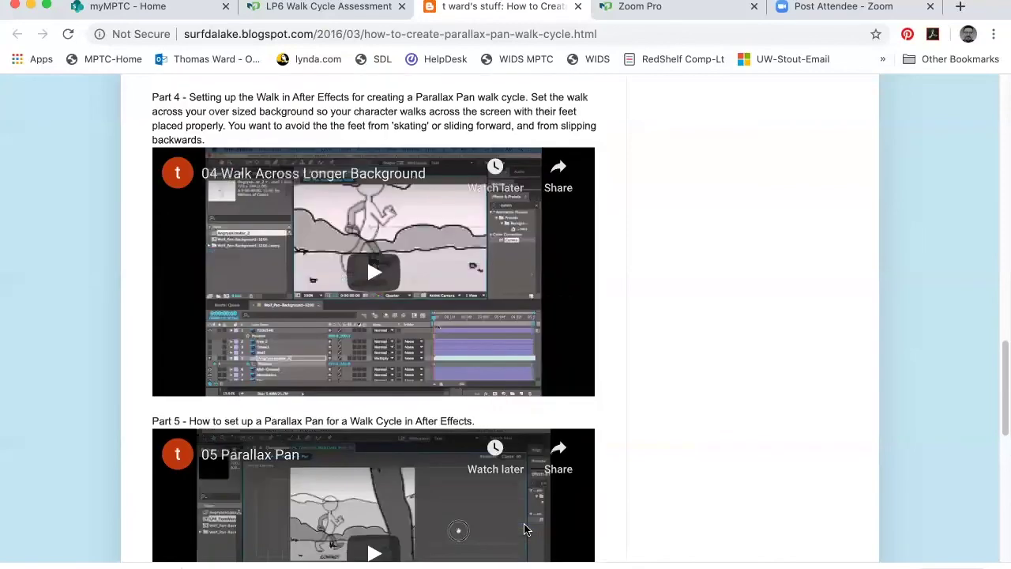
pyautogui.scroll(5, 525, 529)
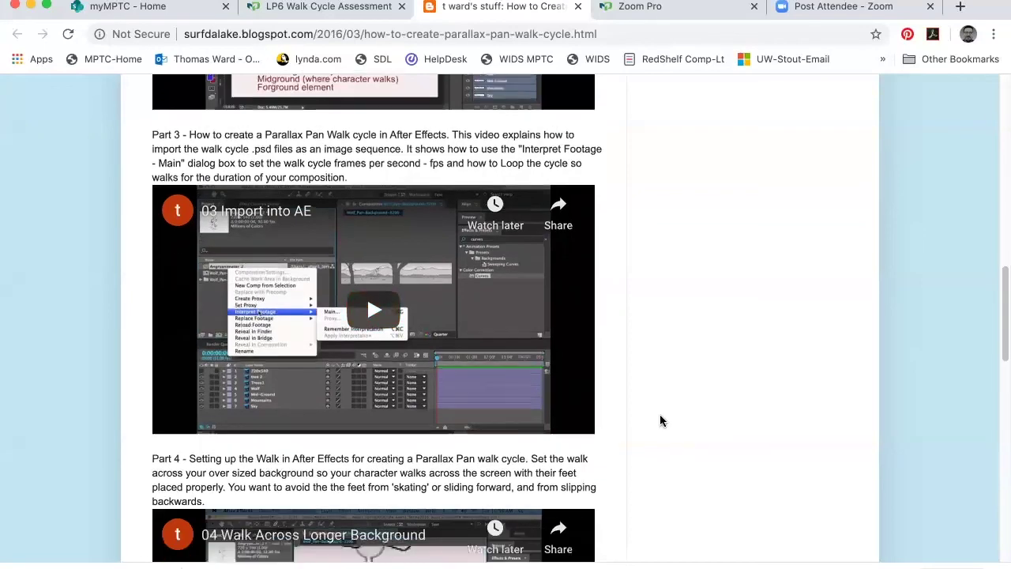
pyautogui.scroll(-3, 653, 416)
pyautogui.scroll(-4, 578, 405)
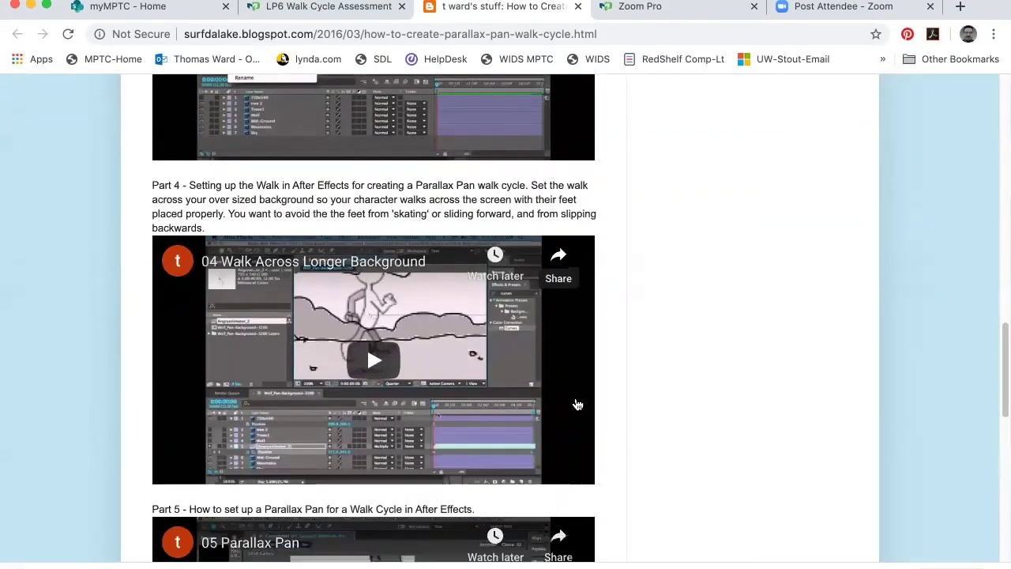
pyautogui.scroll(3, 577, 405)
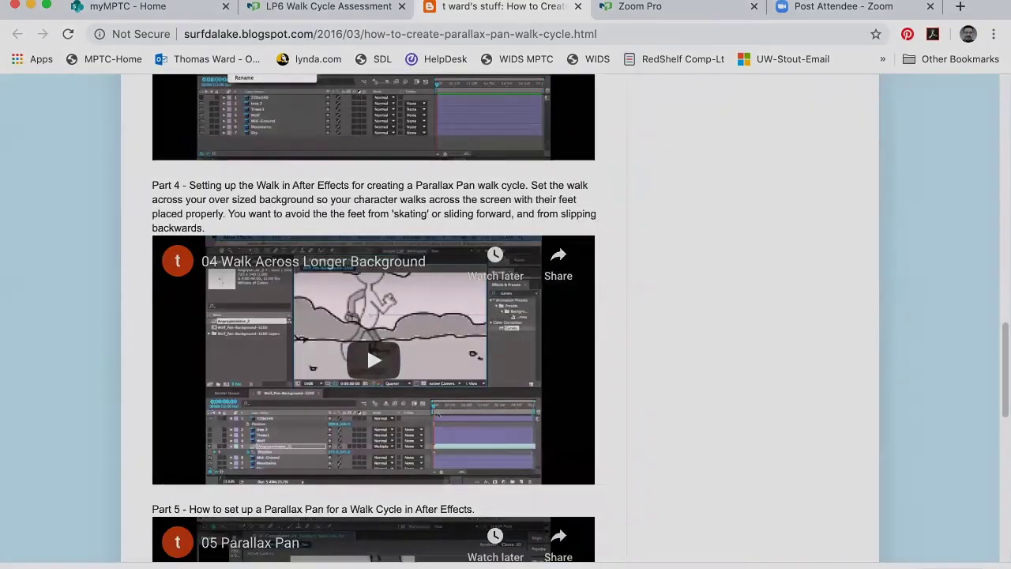